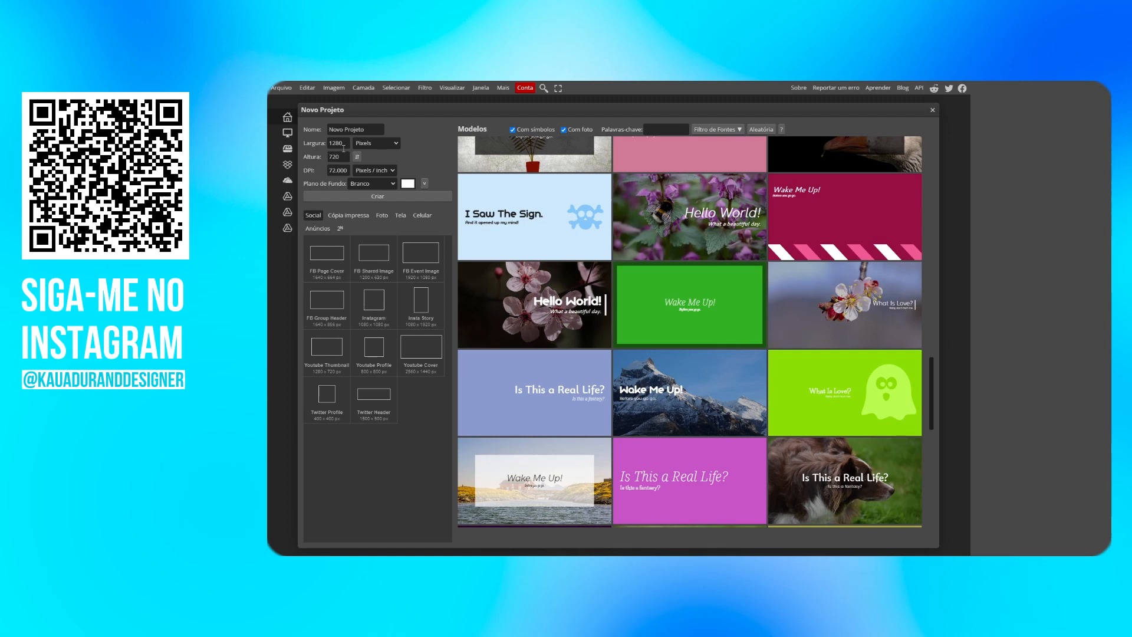
Step: Set the new project's width and height to 1080 pixels each and its resolution to 300 DPI
{"action": "left_click_drag", "start_coordinate": [344, 145], "coordinate": [313, 148]}
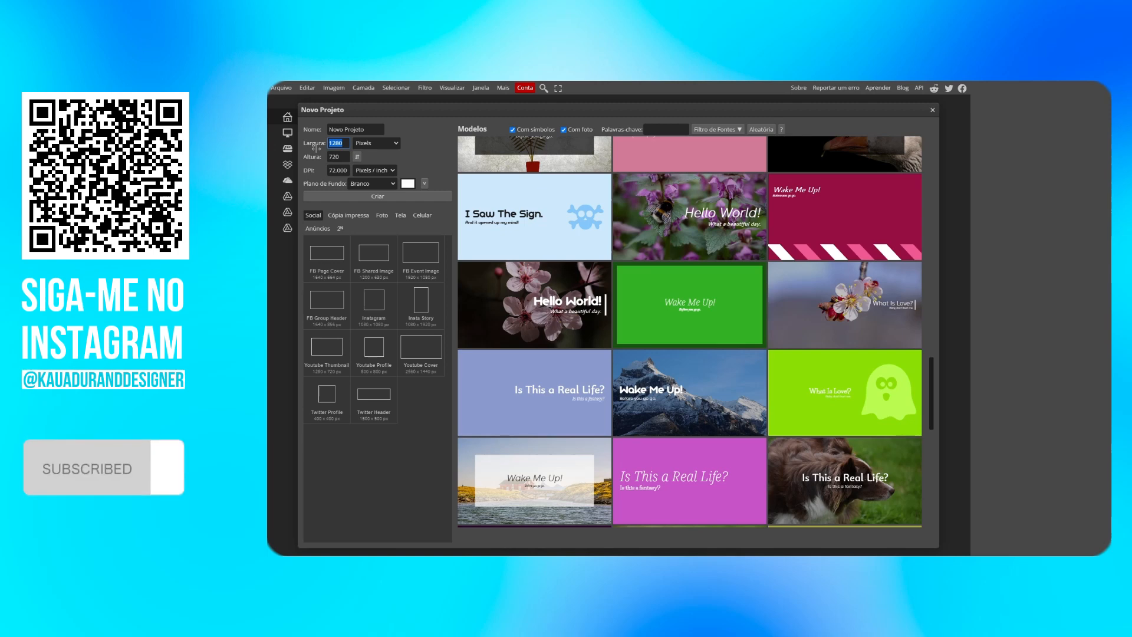
{"action": "type", "text": "1080"}
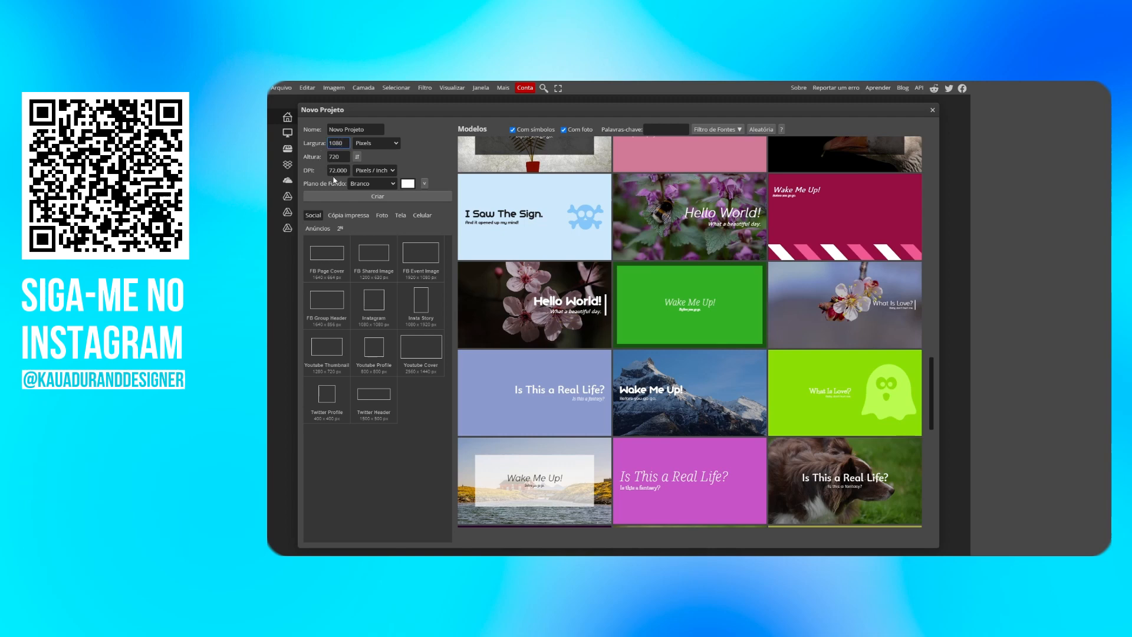
{"action": "left_click", "coordinate": [342, 160]}
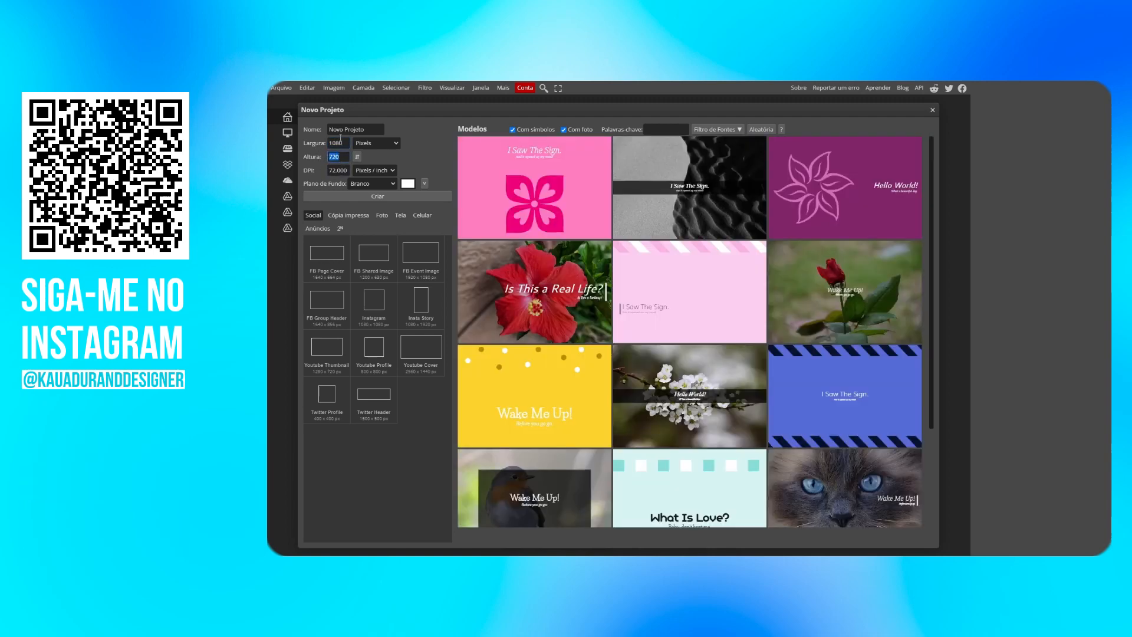
{"action": "type", "text": "1080"}
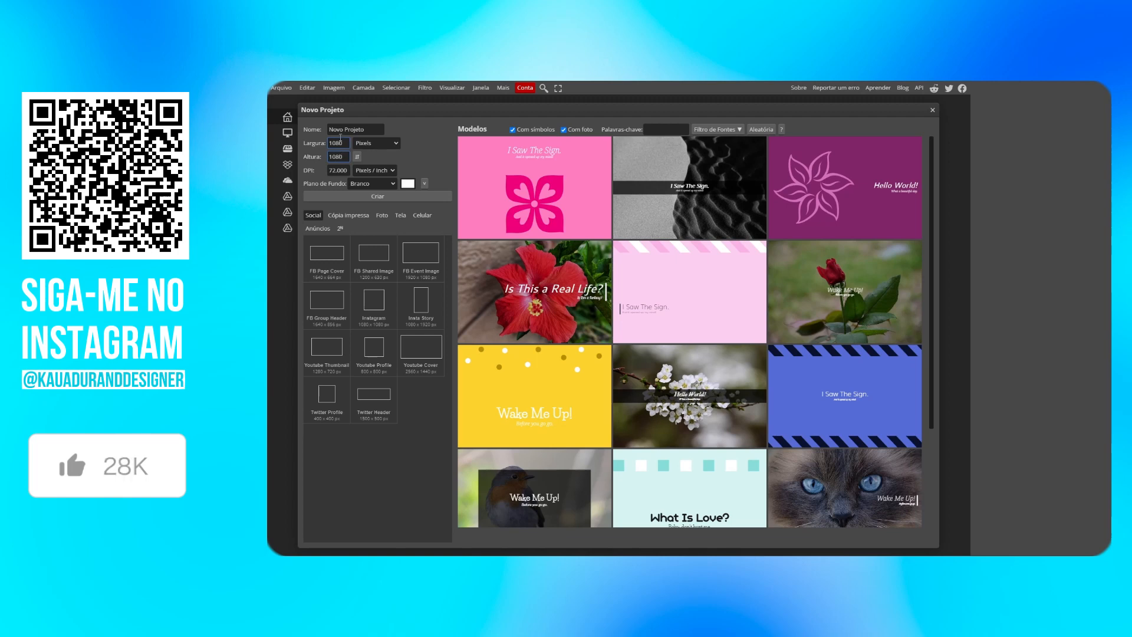
{"action": "double_click", "coordinate": [330, 170]}
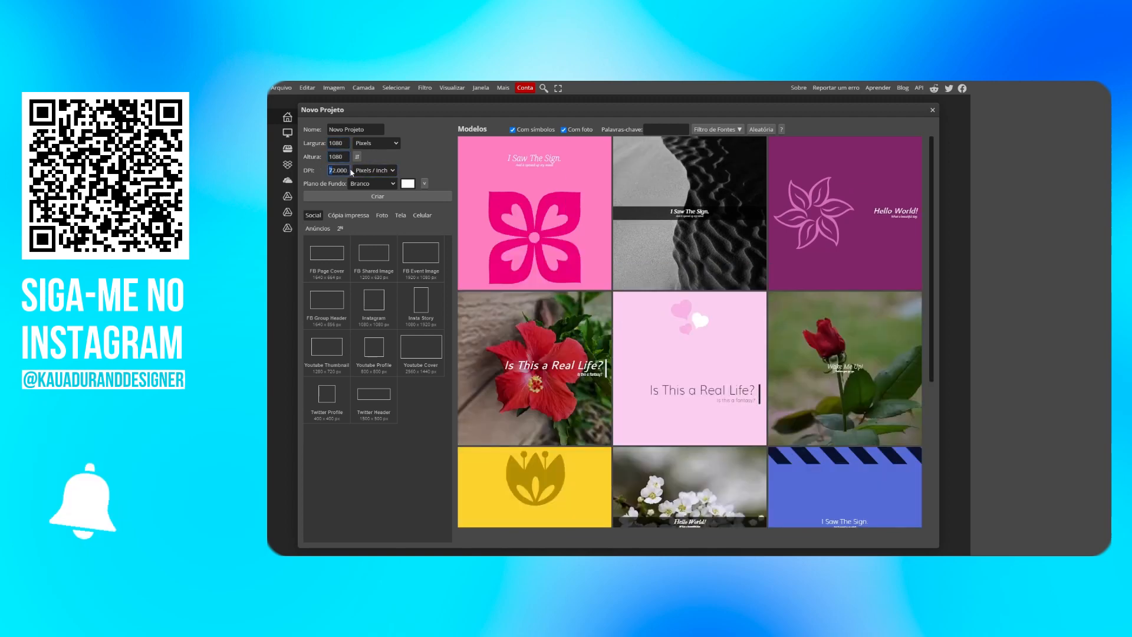
{"action": "type", "text": "300"}
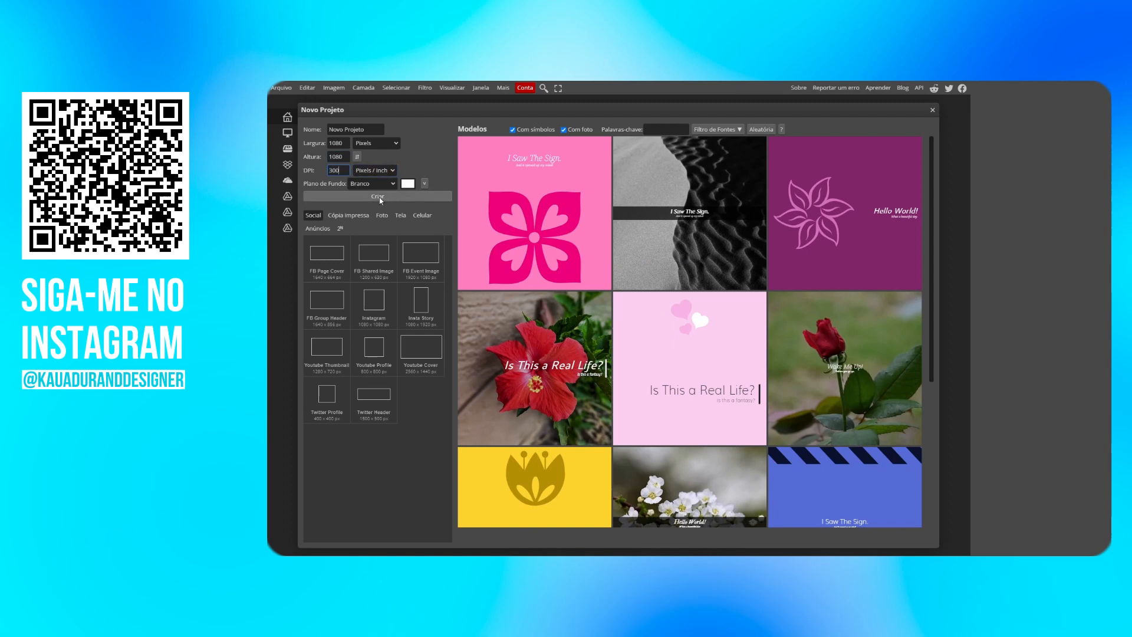
Step: Name the new project "Arte para RedBull" and create it
{"action": "left_click", "coordinate": [365, 131]}
{"action": "left_click_drag", "start_coordinate": [365, 131], "coordinate": [326, 135]}
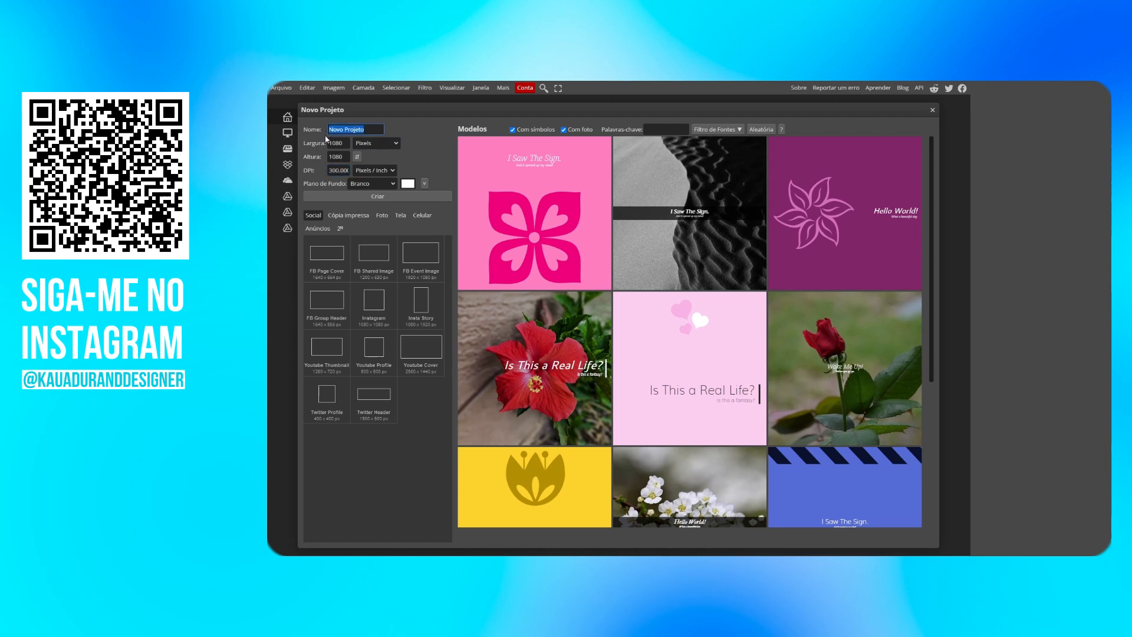
{"action": "type", "text": "Arte para RedBull"}
{"action": "left_click", "coordinate": [376, 197]}
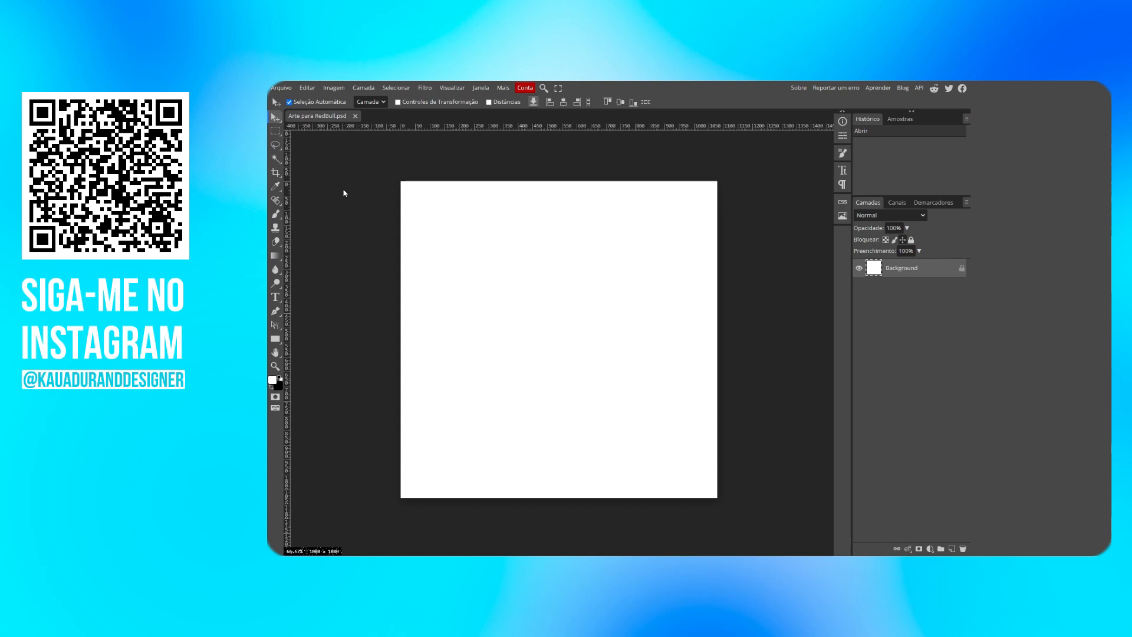
{"action": "key", "text": "F11"}
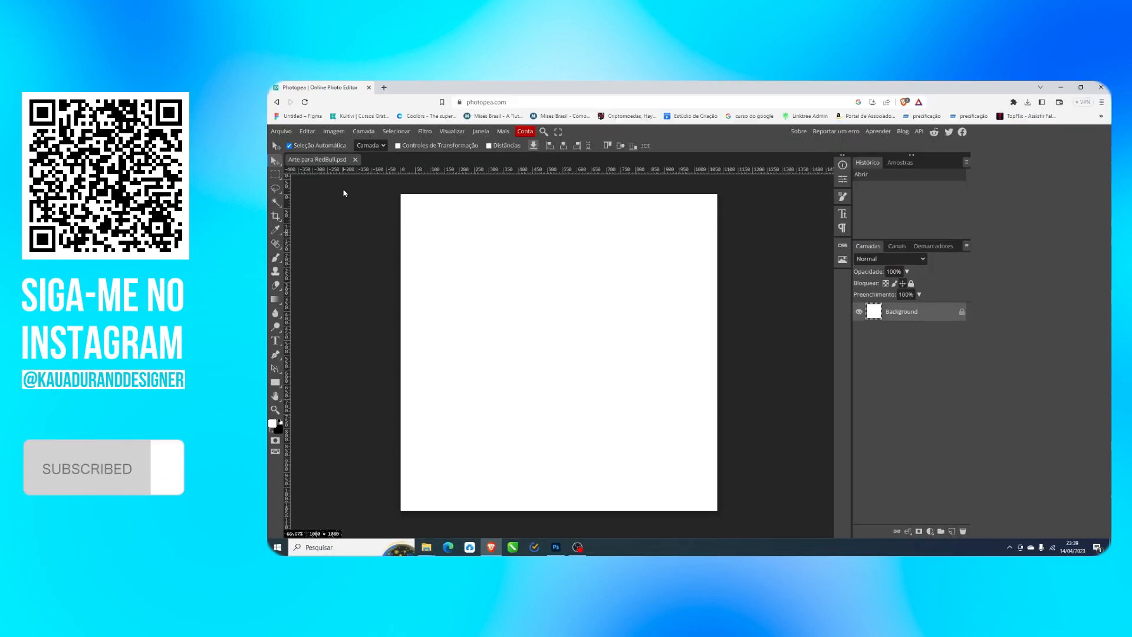
{"action": "key", "text": "F11"}
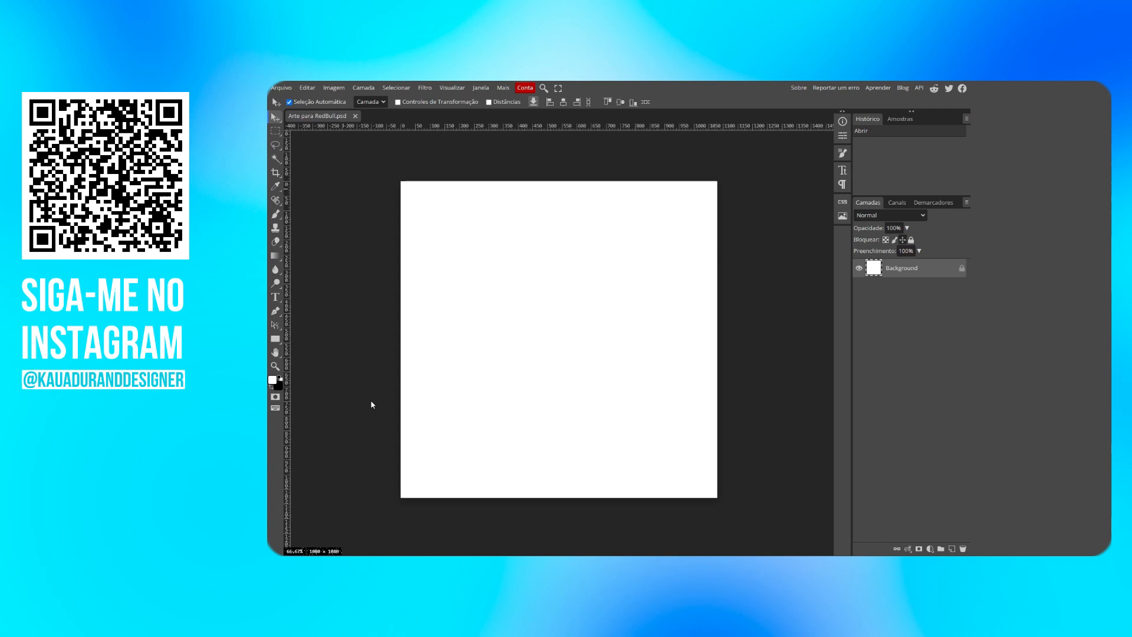
Step: Draw a rectangle covering the whole canvas and set its fill to blue #0a85e4
{"action": "left_click", "coordinate": [276, 341]}
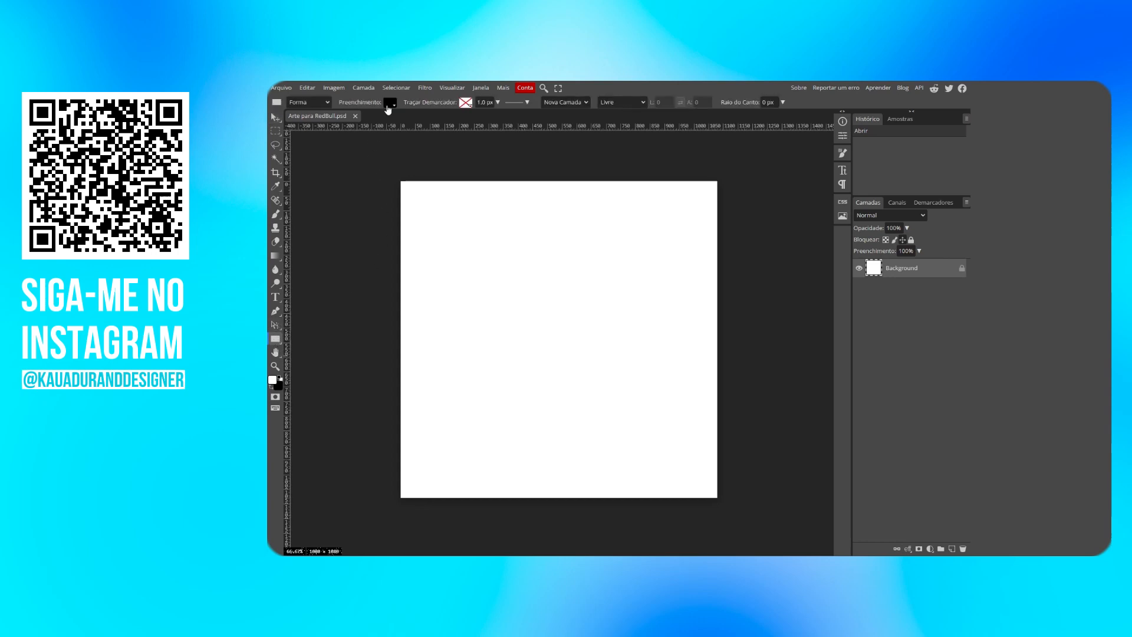
{"action": "left_click_drag", "start_coordinate": [395, 175], "coordinate": [722, 502]}
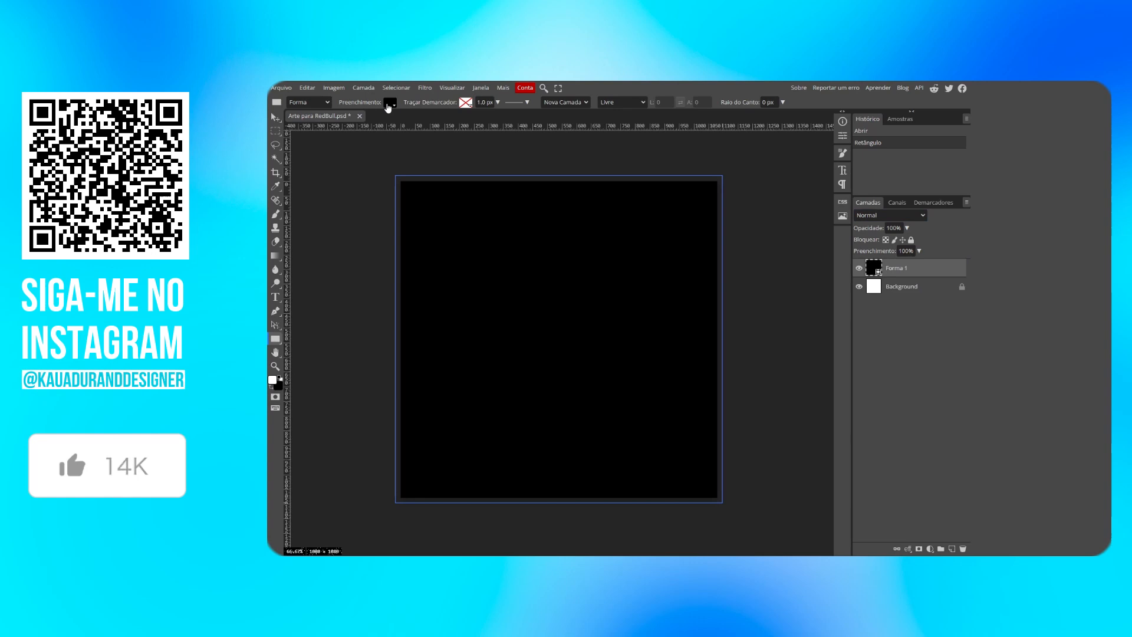
{"action": "left_click", "coordinate": [387, 106]}
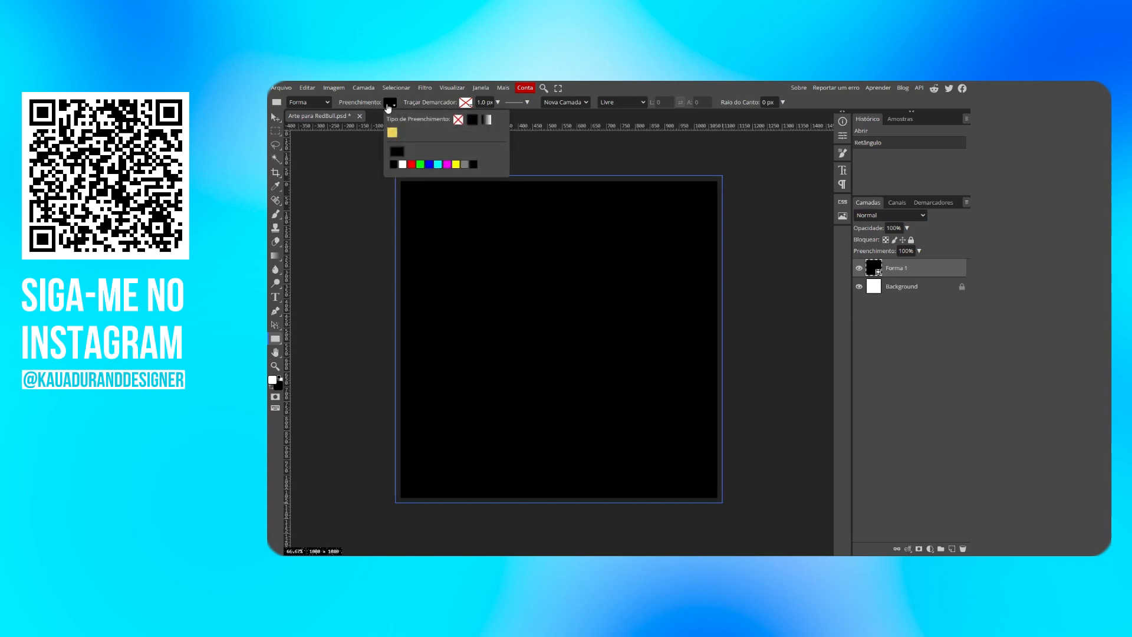
{"action": "left_click", "coordinate": [879, 275]}
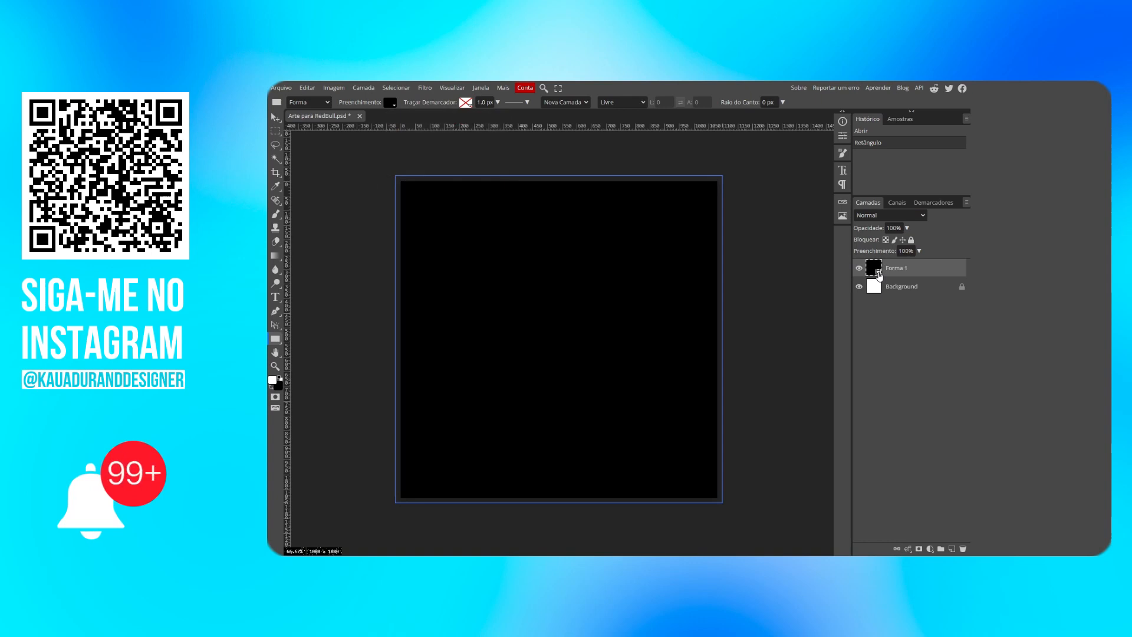
{"action": "double_click", "coordinate": [879, 275]}
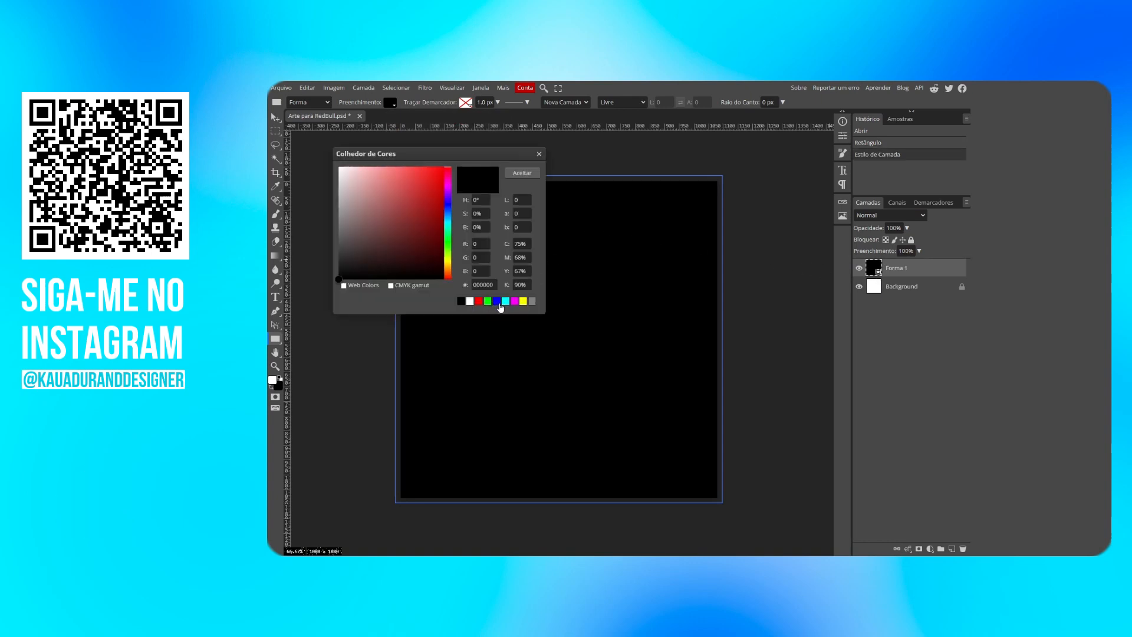
{"action": "left_click", "coordinate": [448, 209]}
{"action": "left_click_drag", "start_coordinate": [432, 211], "coordinate": [433, 194]}
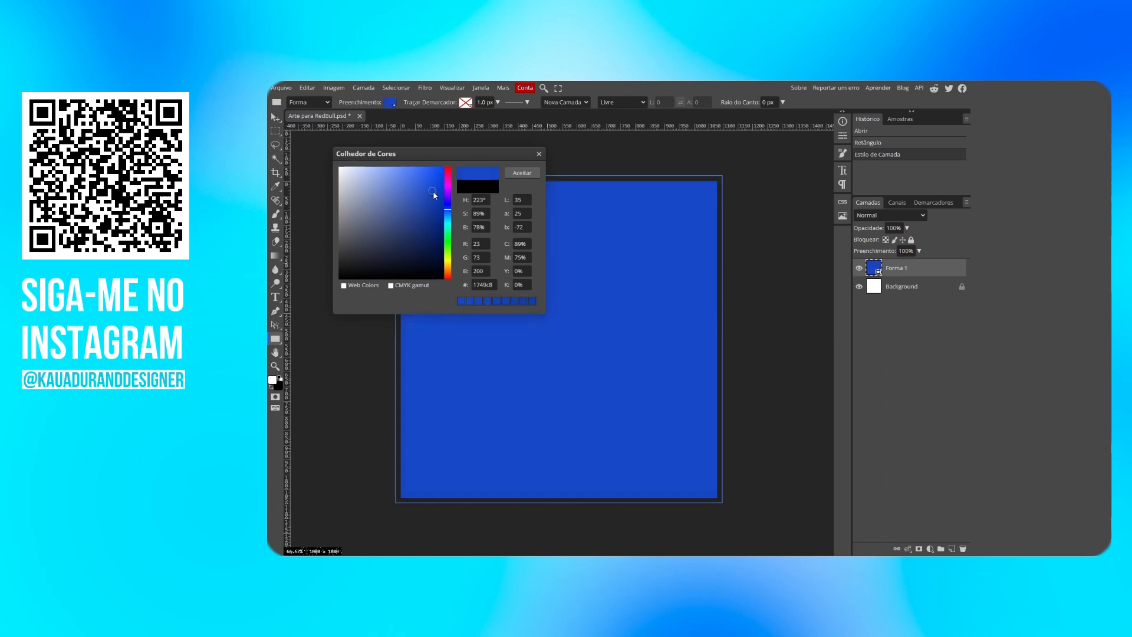
{"action": "left_click", "coordinate": [447, 217]}
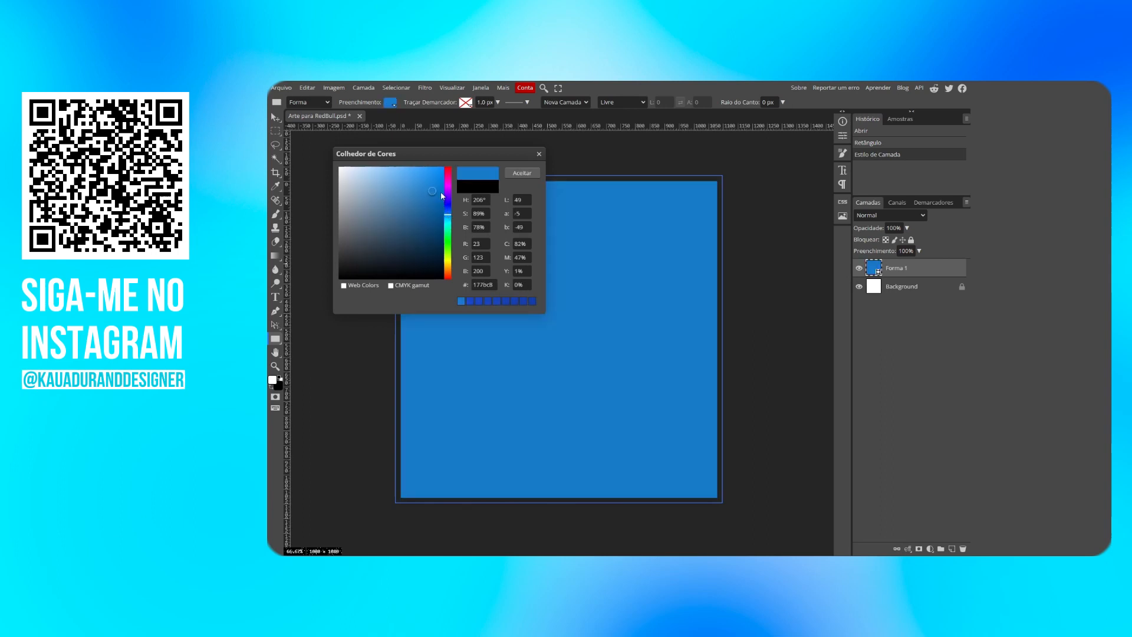
{"action": "left_click_drag", "start_coordinate": [437, 190], "coordinate": [441, 183]}
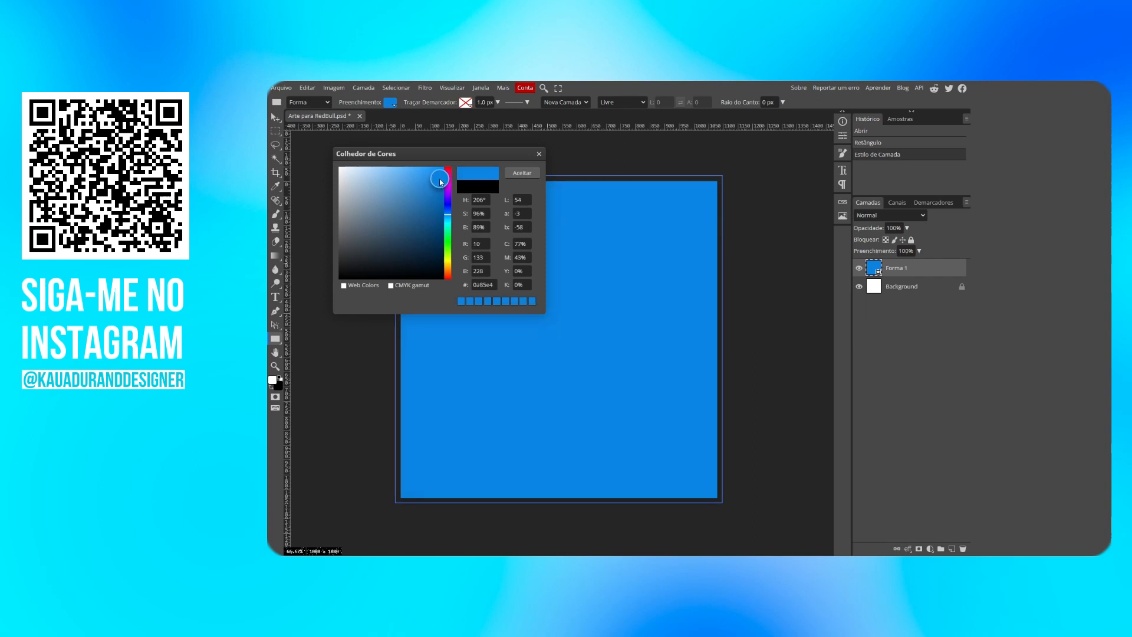
{"action": "left_click", "coordinate": [521, 173]}
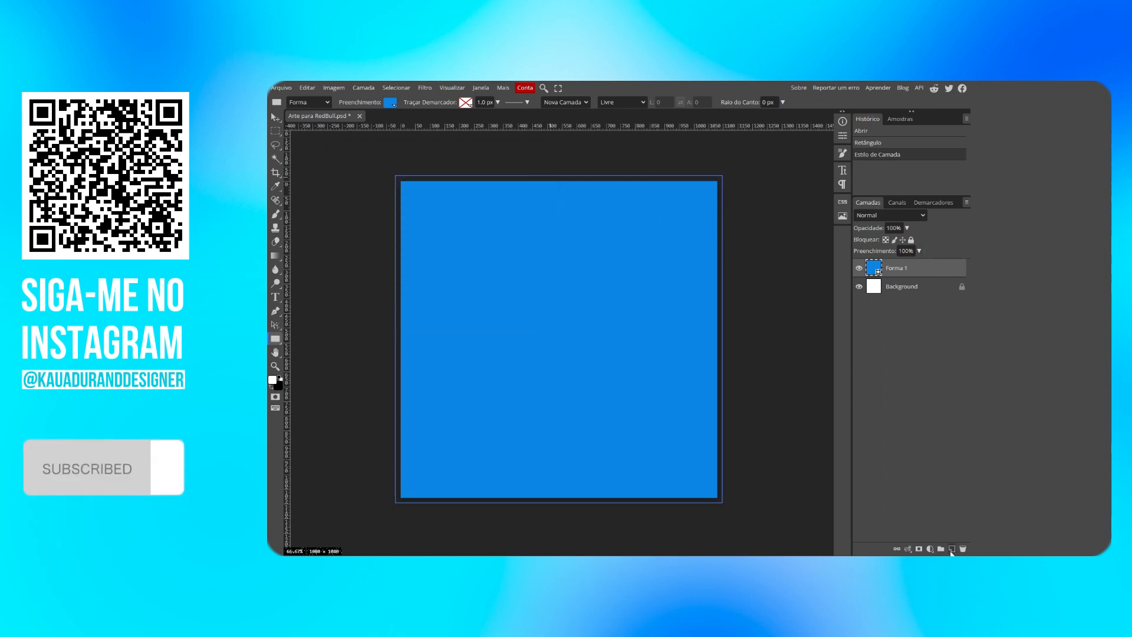
Step: Add a new empty layer above the blue rectangle and activate the Brush tool
{"action": "left_click", "coordinate": [951, 549]}
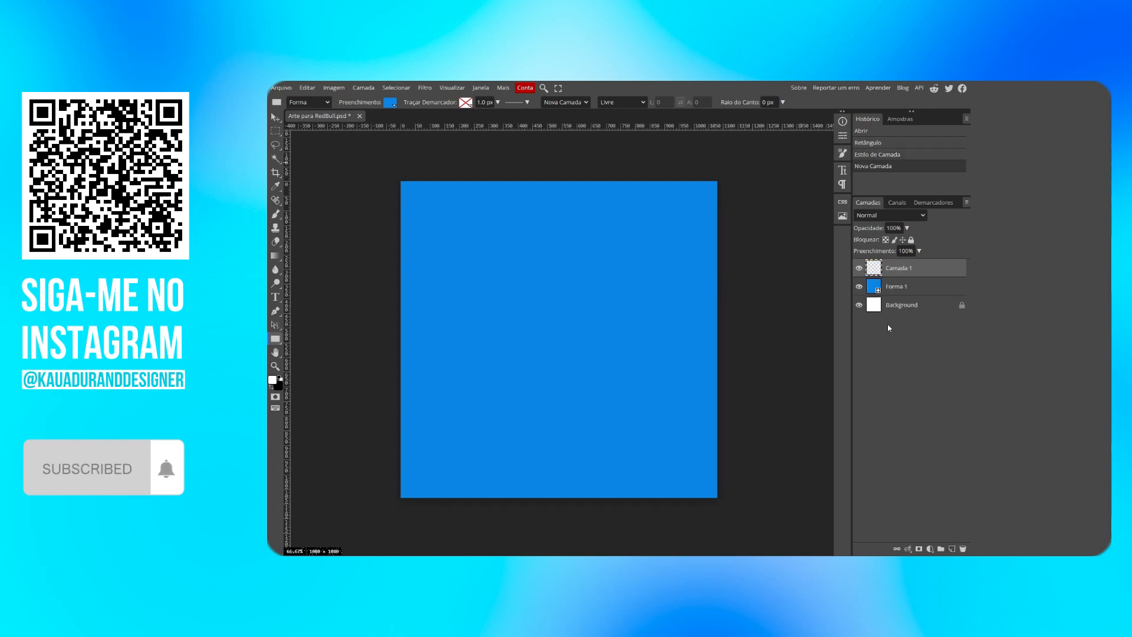
{"action": "left_click", "coordinate": [275, 214]}
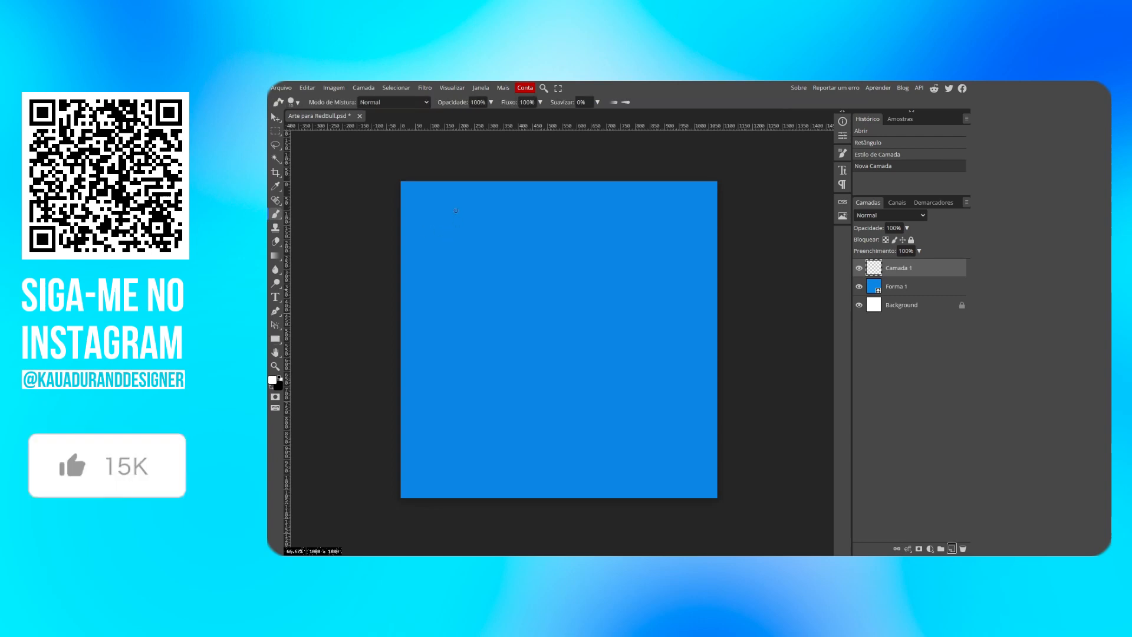
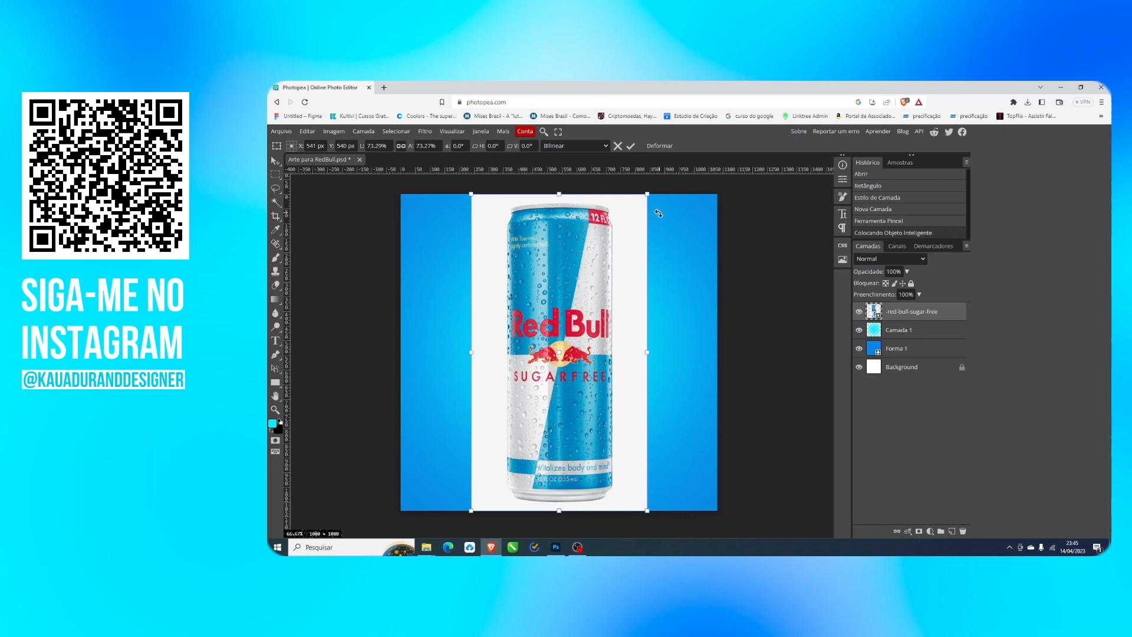
Step: Commit the placed Red Bull can image on the canvas and switch the browser to full screen
{"action": "left_click", "coordinate": [630, 146]}
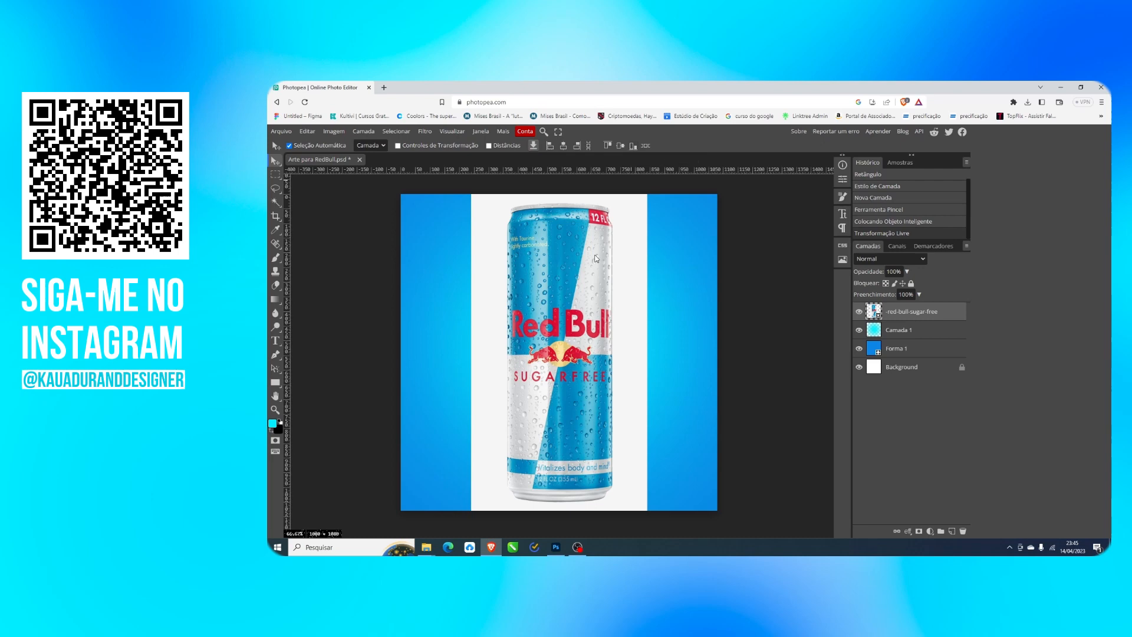
{"action": "key", "text": "ctrl+t"}
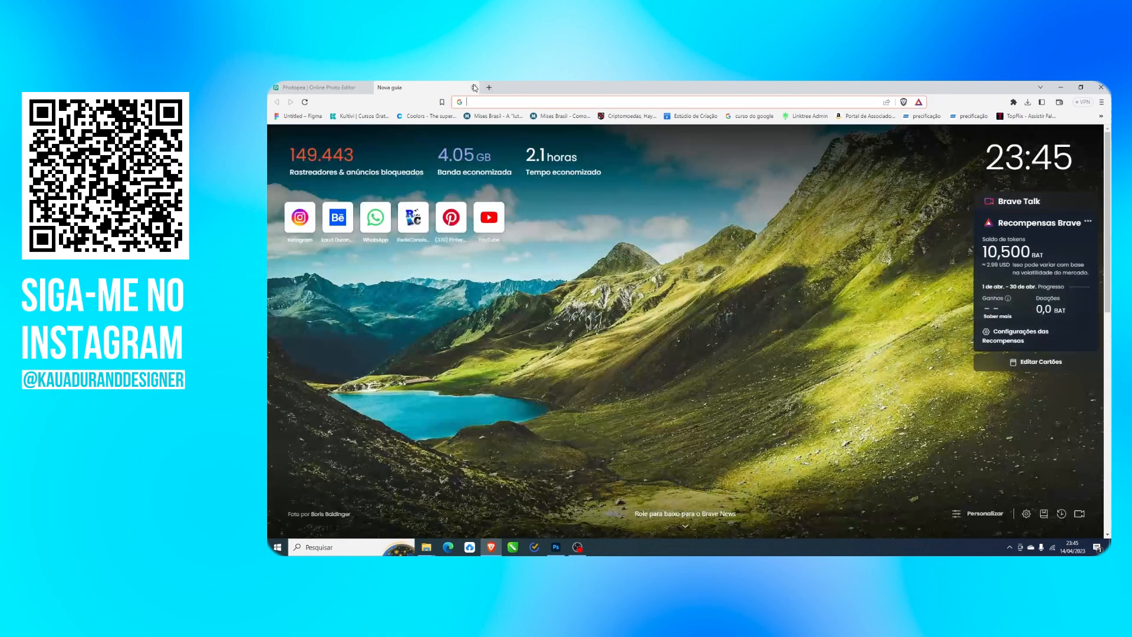
{"action": "left_click", "coordinate": [474, 87]}
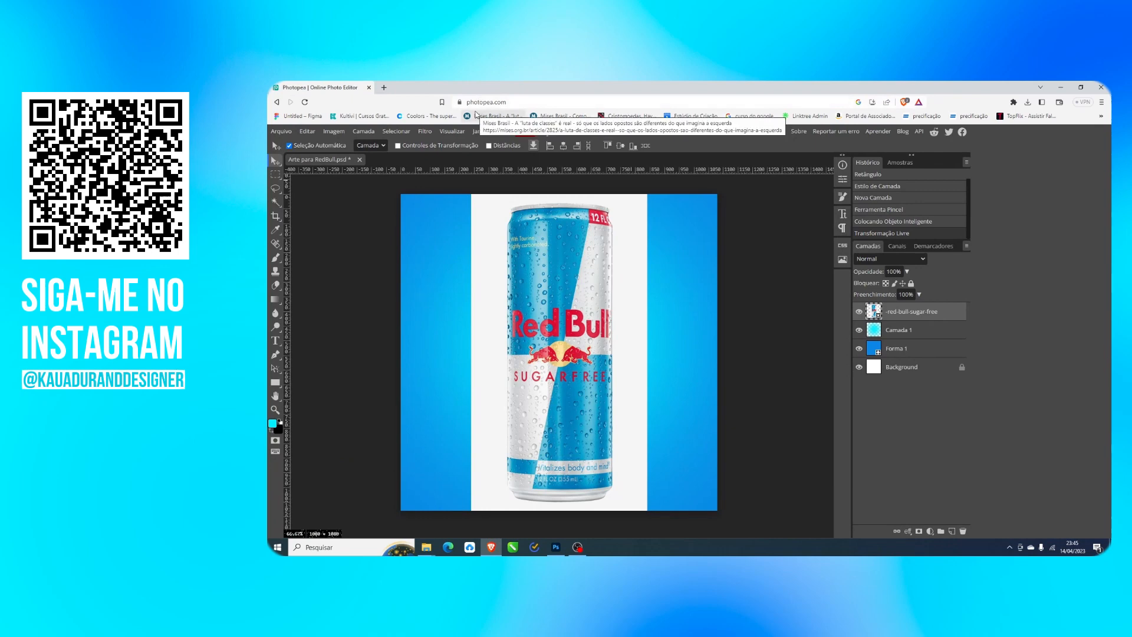
{"action": "key", "text": "F11"}
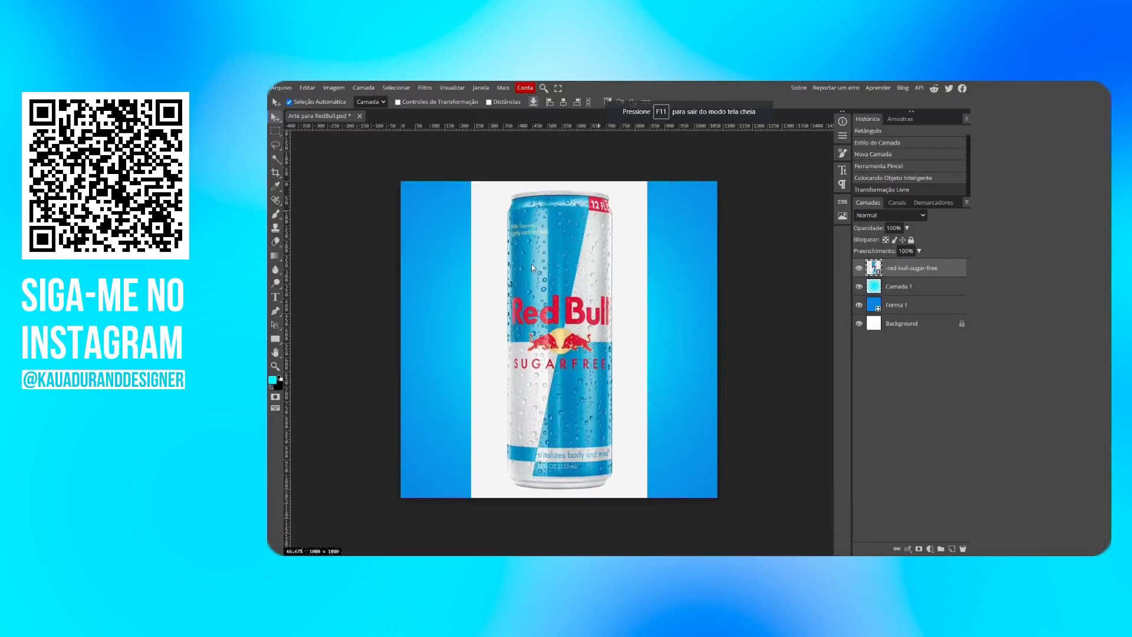
Step: Scale the can image down to about 55.7% and centre it on the canvas at X 540 px, Y 540 px
{"action": "left_click", "coordinate": [594, 282]}
{"action": "key", "text": "ctrl+alt+t"}
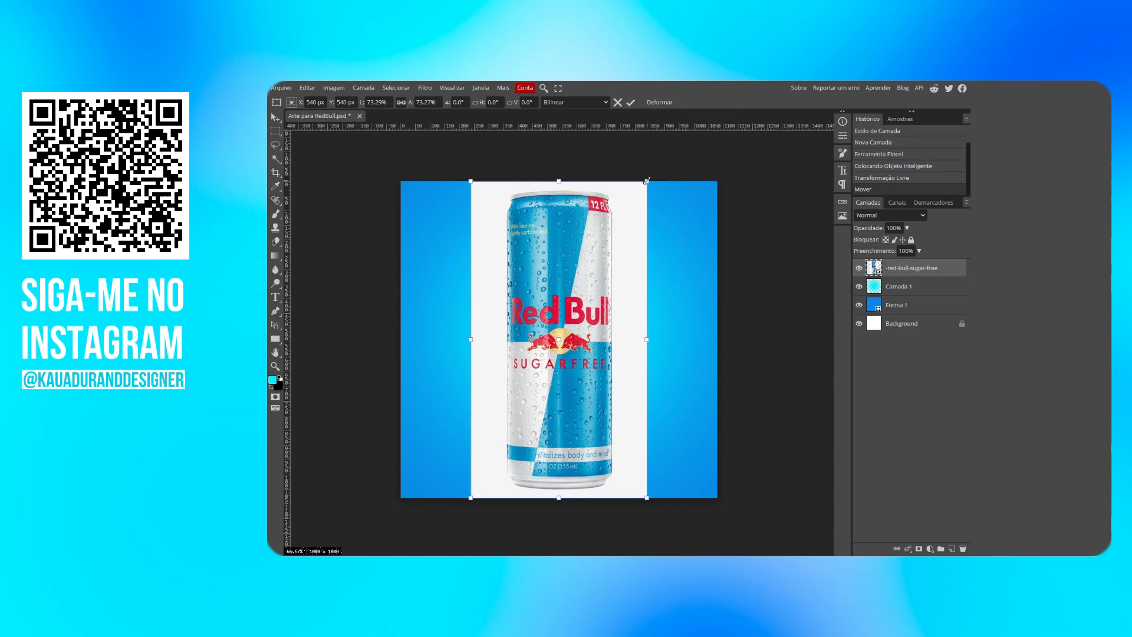
{"action": "left_click_drag", "start_coordinate": [646, 181], "coordinate": [605, 257]}
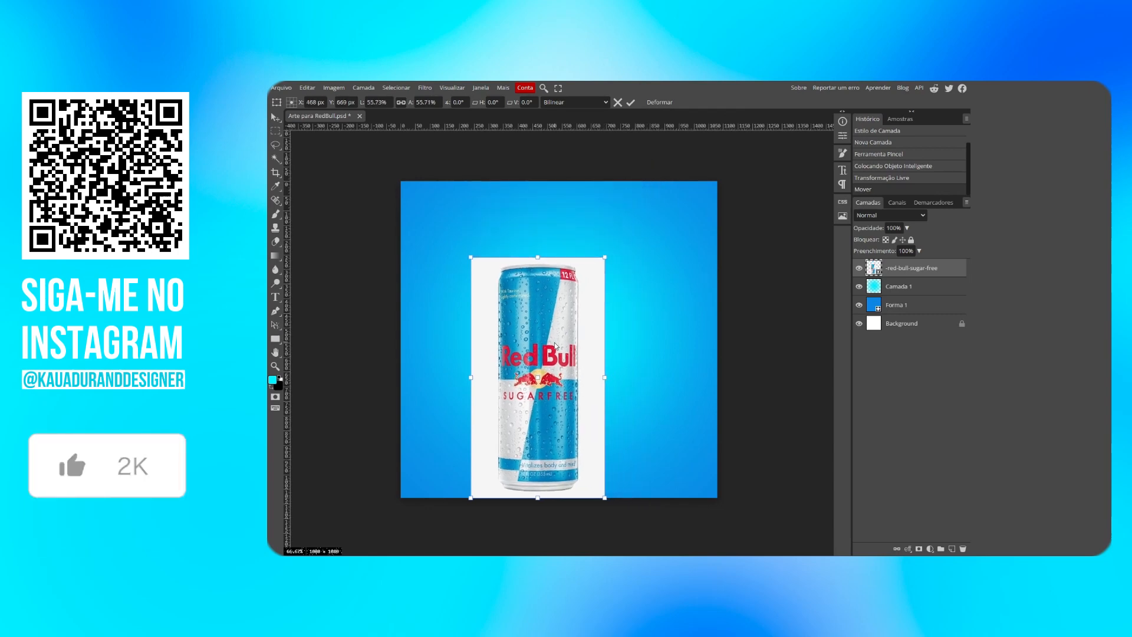
{"action": "left_click_drag", "start_coordinate": [555, 346], "coordinate": [575, 306]}
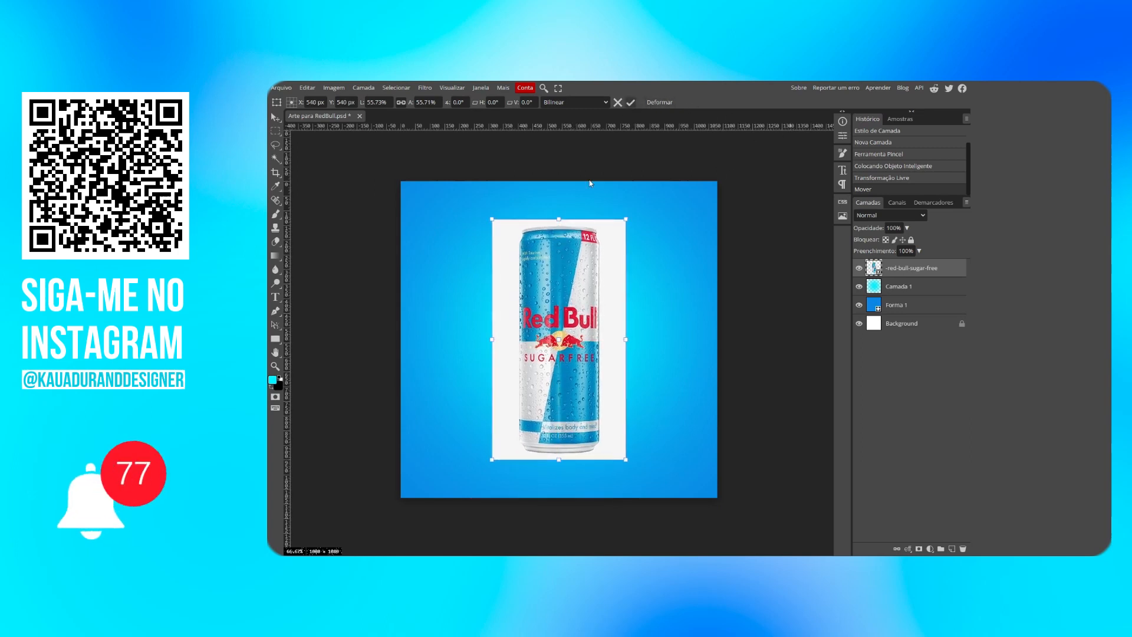
{"action": "key", "text": "Return"}
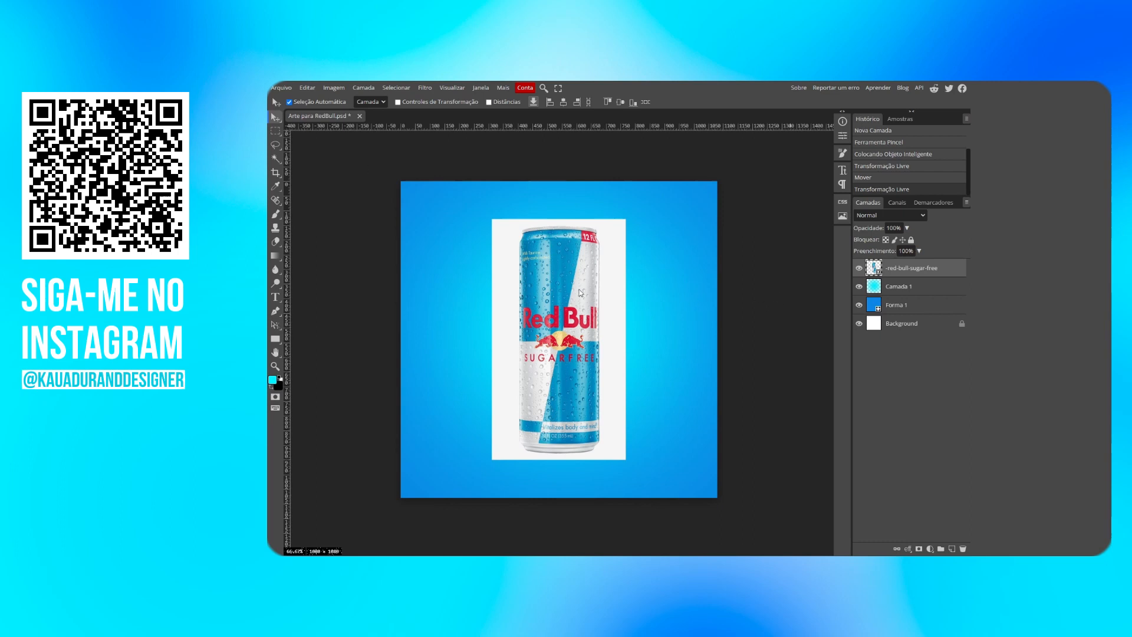
Step: Remove the white background from the can image with the Remove BG command
{"action": "left_click", "coordinate": [396, 88]}
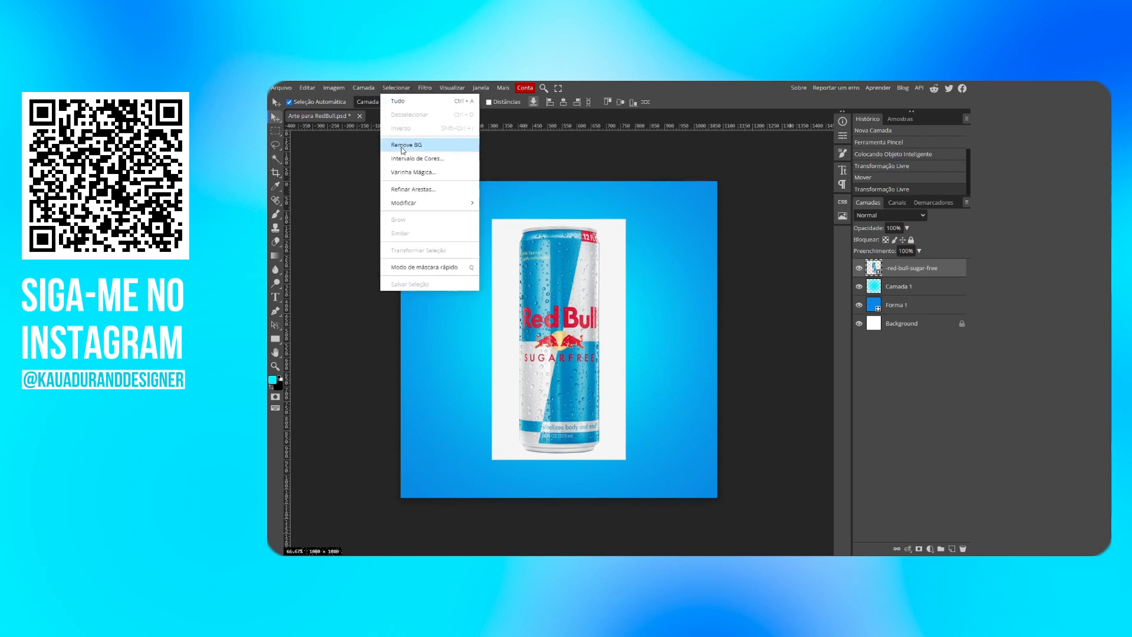
{"action": "mouse_move", "coordinate": [411, 201]}
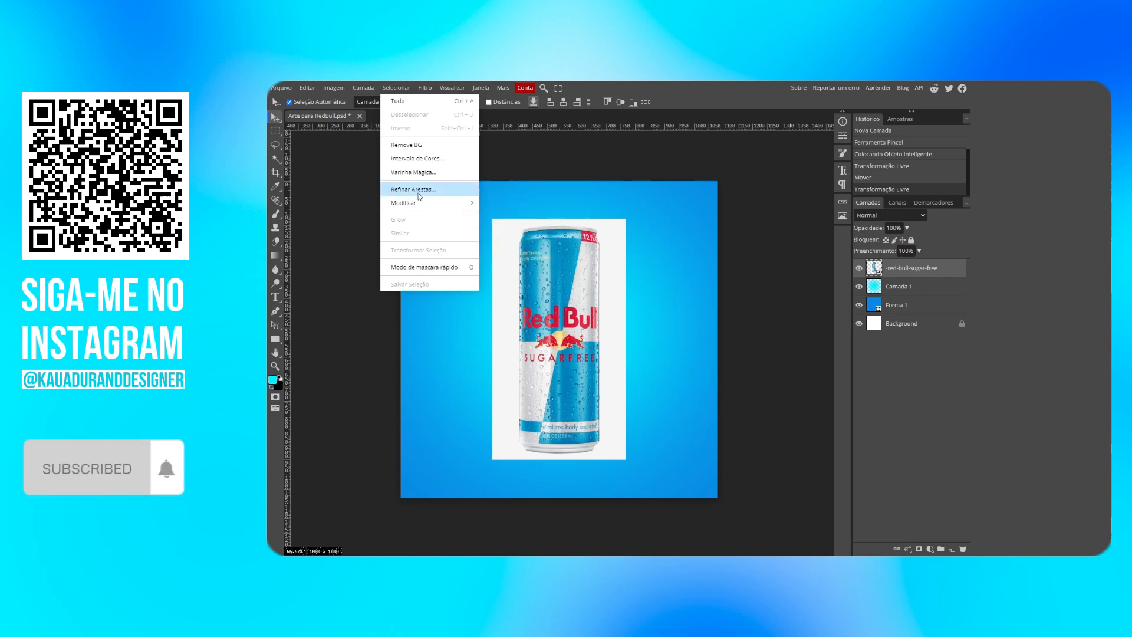
{"action": "left_click", "coordinate": [419, 151]}
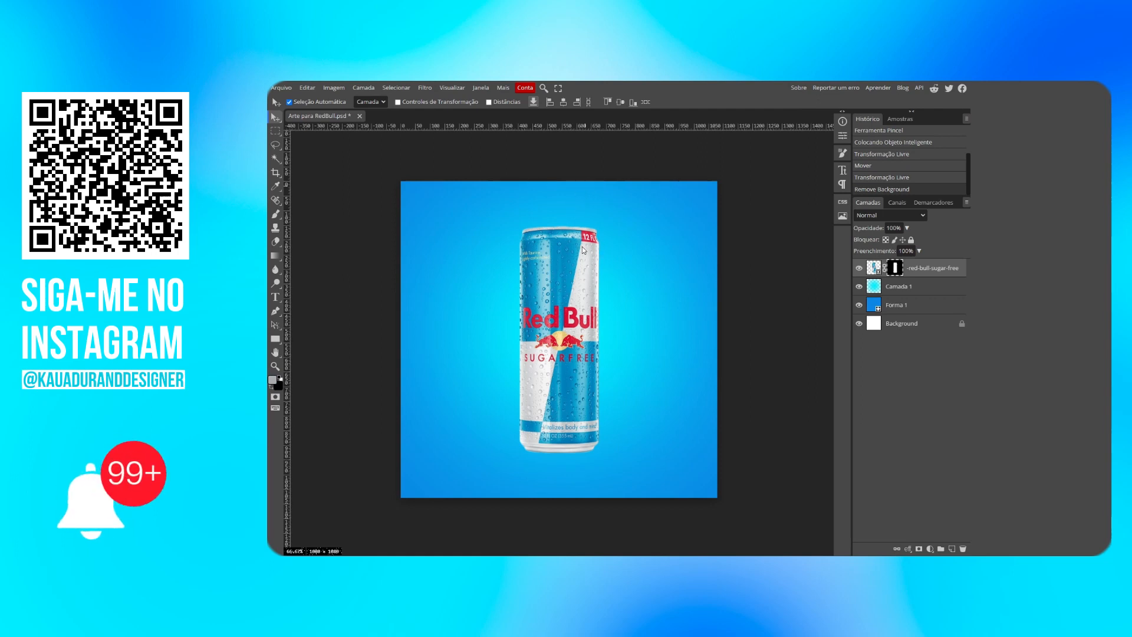
{"action": "scroll", "coordinate": [561, 246], "scroll_direction": "up", "scroll_amount": 4}
{"action": "scroll", "coordinate": [557, 243], "scroll_direction": "up", "scroll_amount": 5}
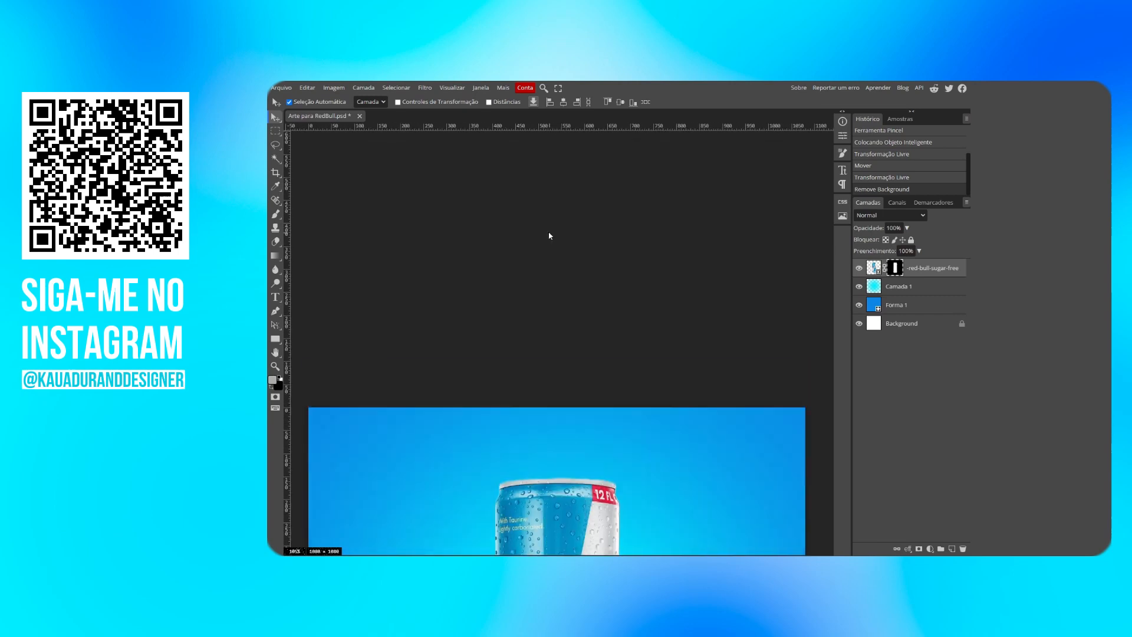
{"action": "scroll", "coordinate": [543, 328], "scroll_direction": "down", "scroll_amount": 5}
{"action": "scroll", "coordinate": [533, 224], "scroll_direction": "up", "scroll_amount": 4}
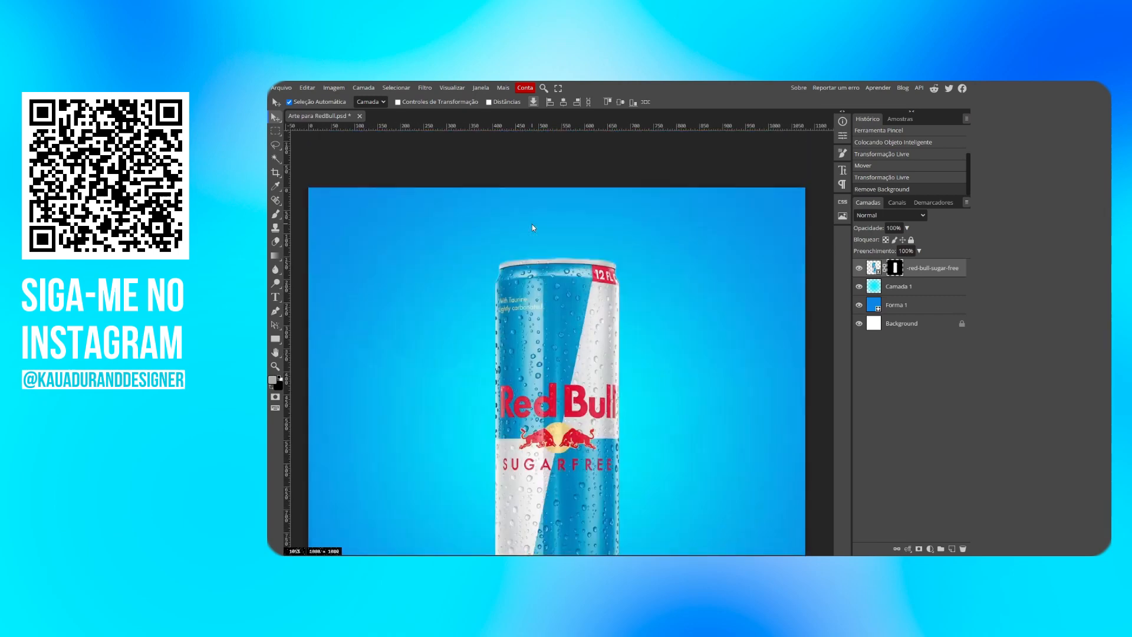
Step: Activate the Eraser tool on the can's layer mask with the can's top rim in close view, and leave full screen
{"action": "scroll", "coordinate": [536, 267], "scroll_direction": "up", "scroll_amount": 5}
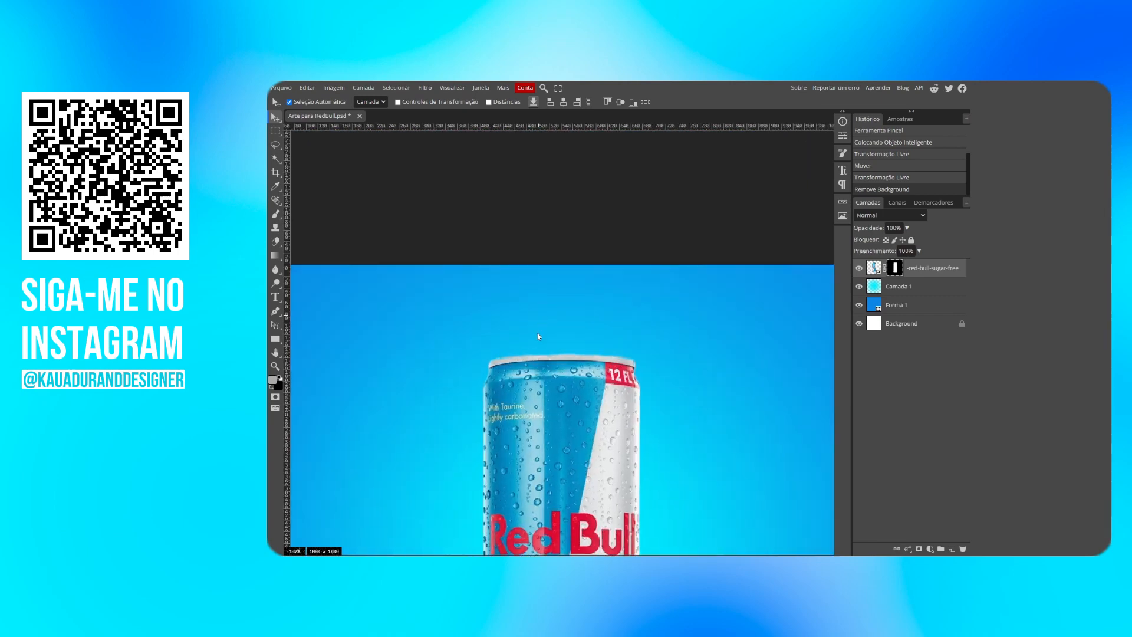
{"action": "scroll", "coordinate": [560, 360], "scroll_direction": "up", "scroll_amount": 2}
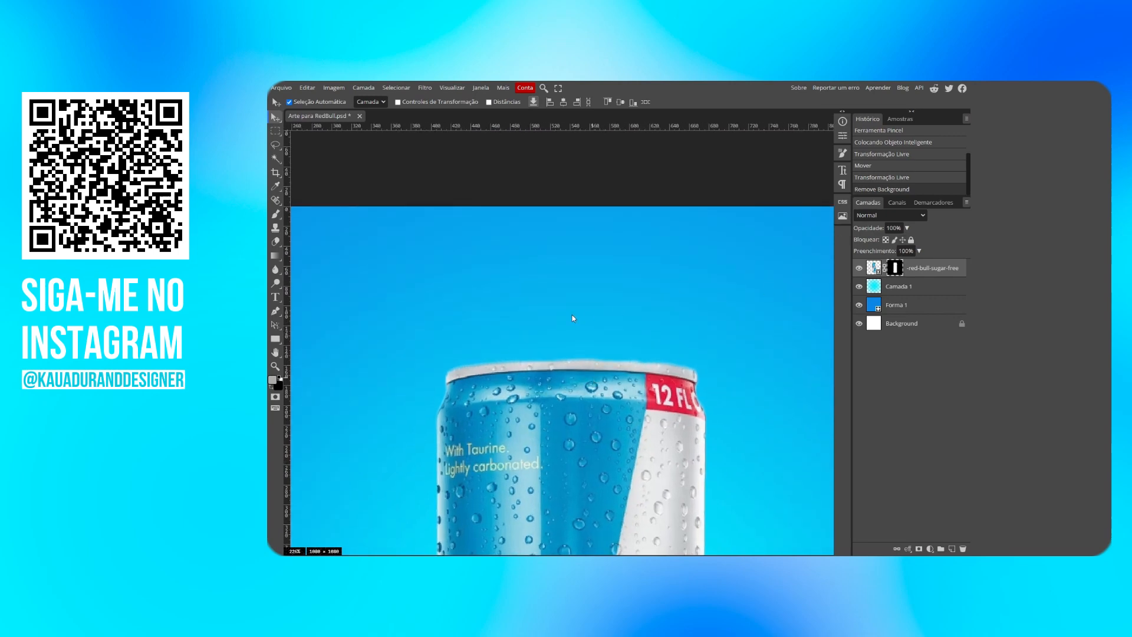
{"action": "left_click", "coordinate": [272, 244]}
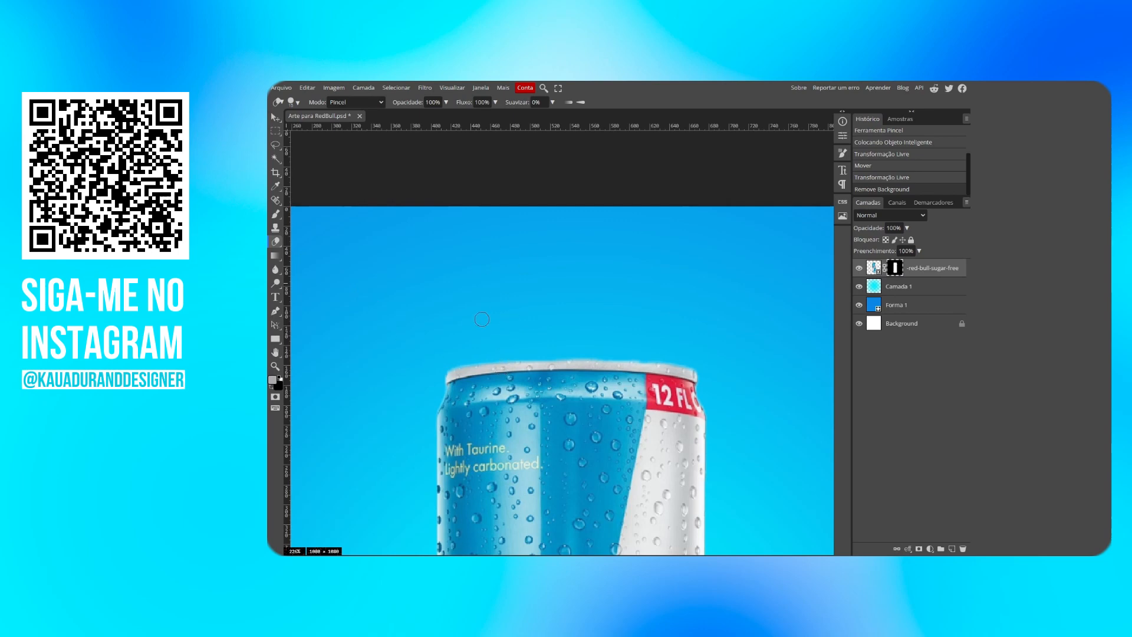
{"action": "key", "text": "F11"}
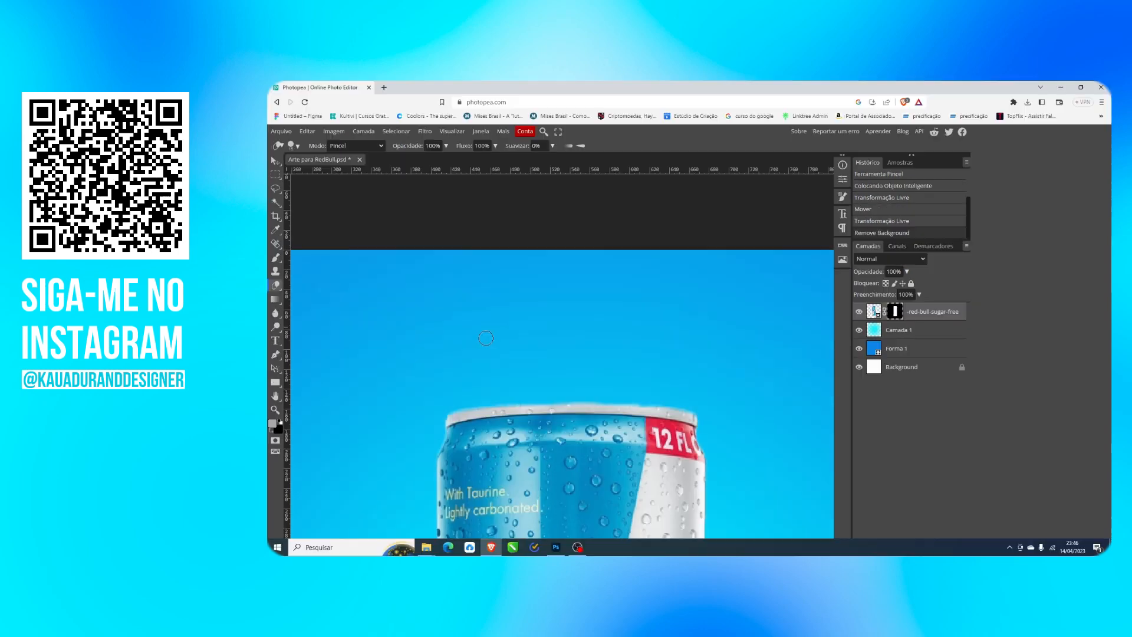
{"action": "scroll", "coordinate": [385, 272], "scroll_direction": "down", "scroll_amount": 5}
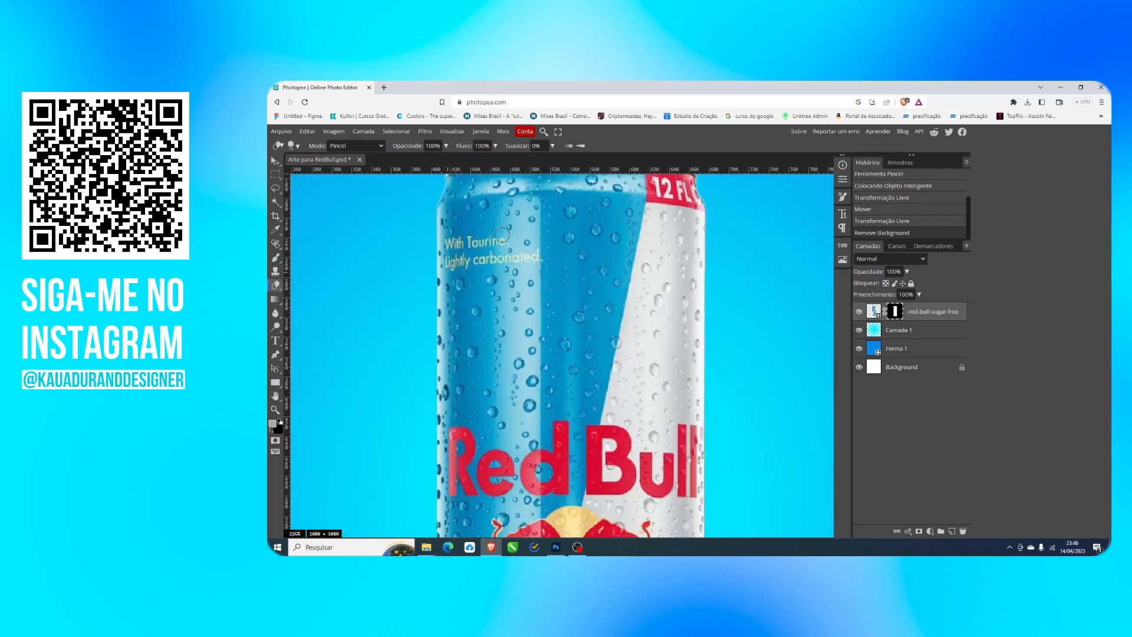
{"action": "scroll", "coordinate": [522, 221], "scroll_direction": "up", "scroll_amount": 4}
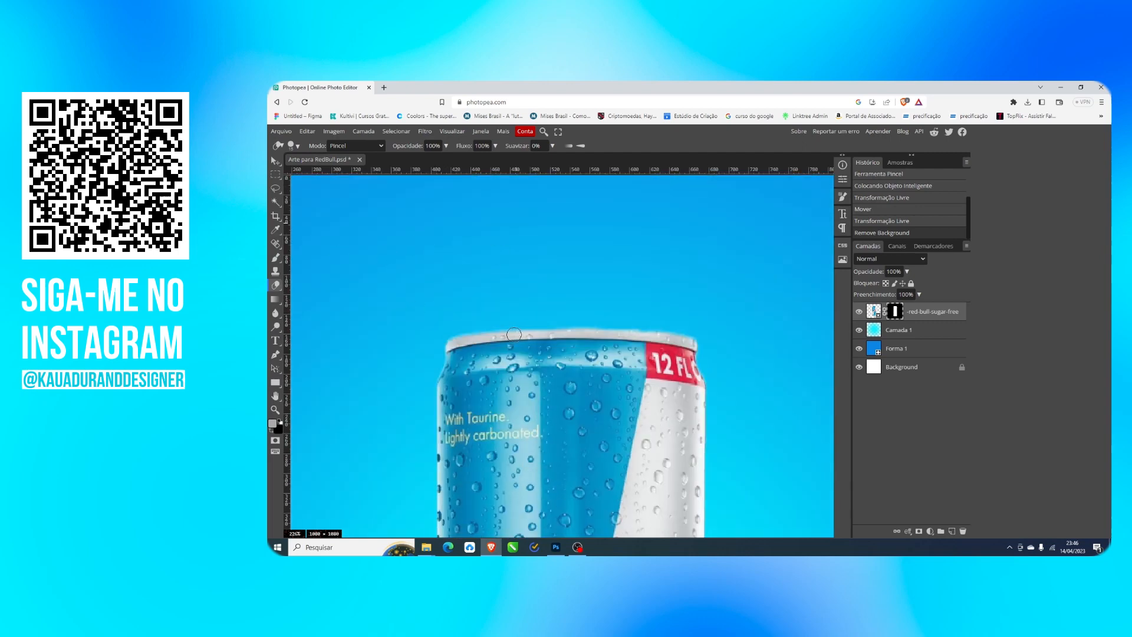
{"action": "scroll", "coordinate": [514, 334], "scroll_direction": "up", "scroll_amount": 3}
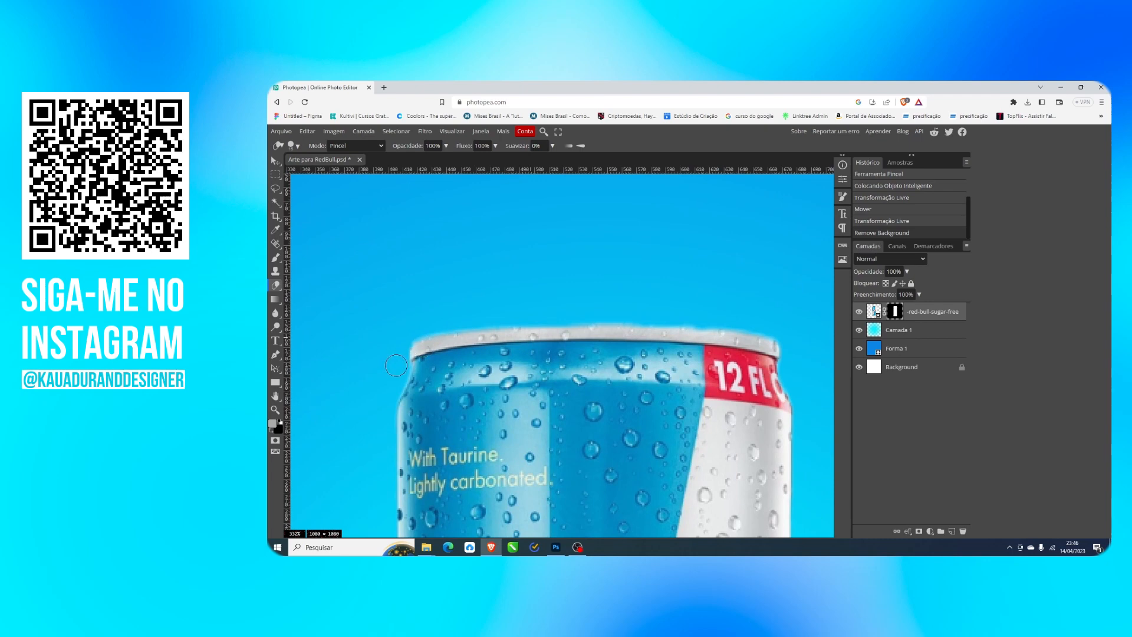
{"action": "key", "text": "x"}
{"action": "left_click", "coordinate": [424, 344]}
{"action": "key", "text": "ctrl+z"}
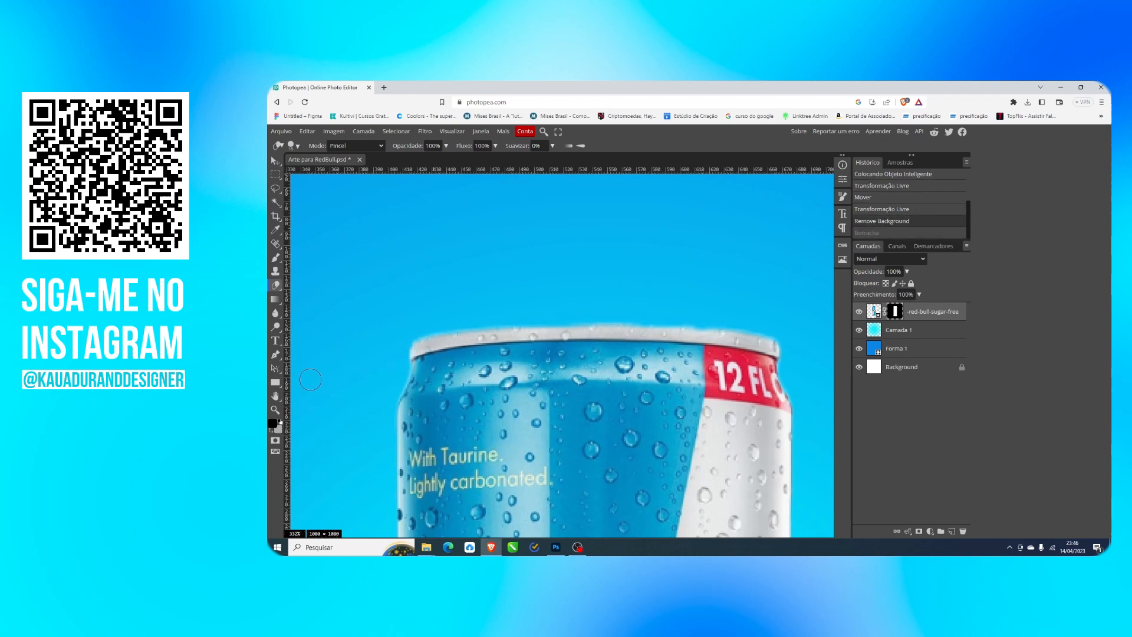
Step: Set a black foreground and white background colour, and restore the can's top rim from its left end to the middle with the Eraser
{"action": "left_click", "coordinate": [282, 419]}
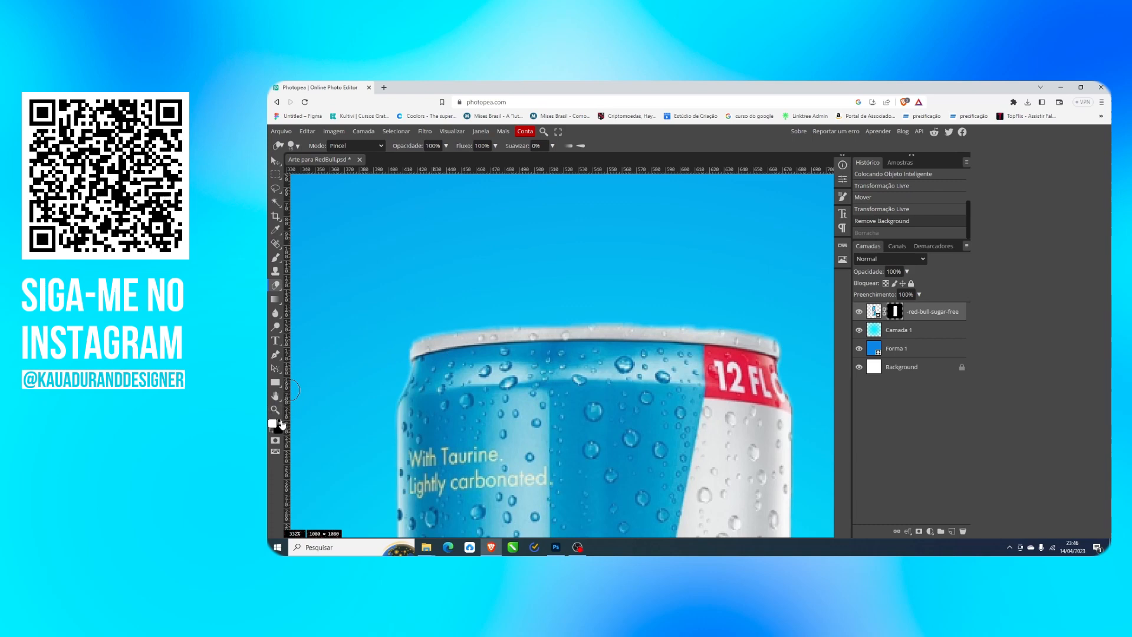
{"action": "left_click", "coordinate": [425, 346]}
{"action": "key", "text": "ctrl+z"}
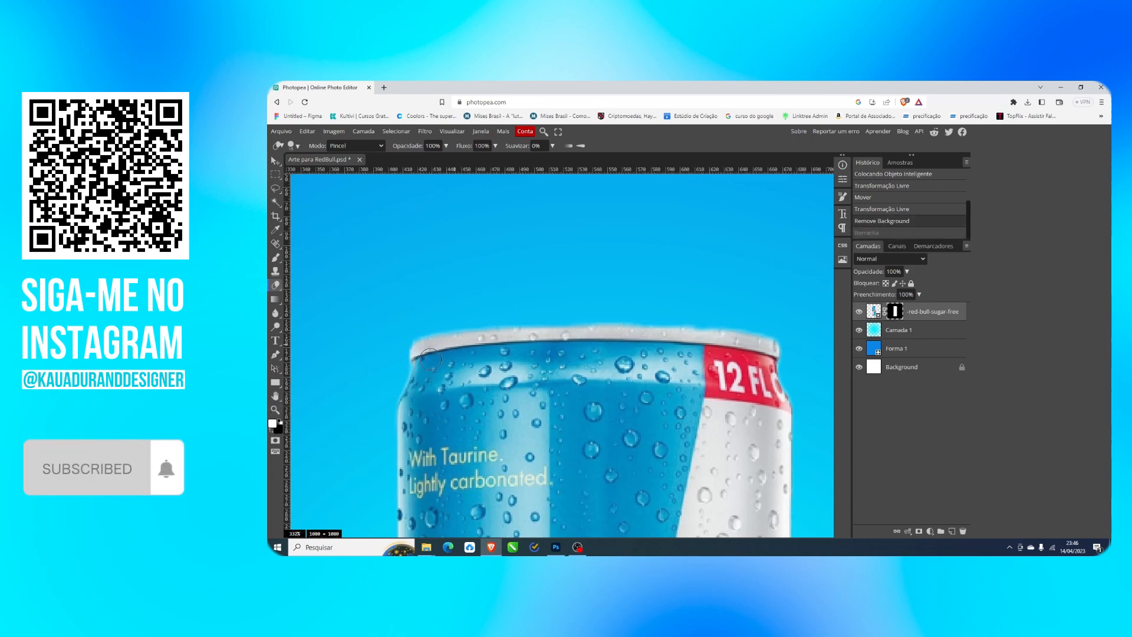
{"action": "key", "text": "x"}
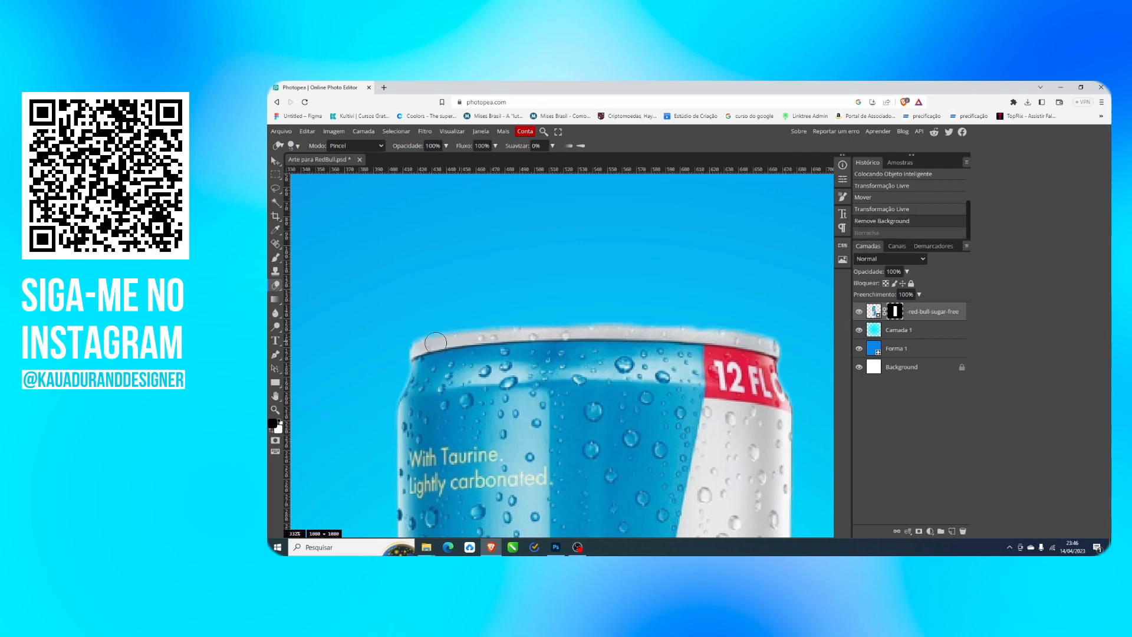
{"action": "mouse_move", "coordinate": [435, 342]}
{"action": "left_mouse_down"}
{"action": "mouse_move", "coordinate": [422, 346]}
{"action": "mouse_move", "coordinate": [505, 336]}
{"action": "mouse_move", "coordinate": [446, 342]}
{"action": "left_mouse_up"}
{"action": "left_click_drag", "start_coordinate": [630, 334], "coordinate": [441, 343]}
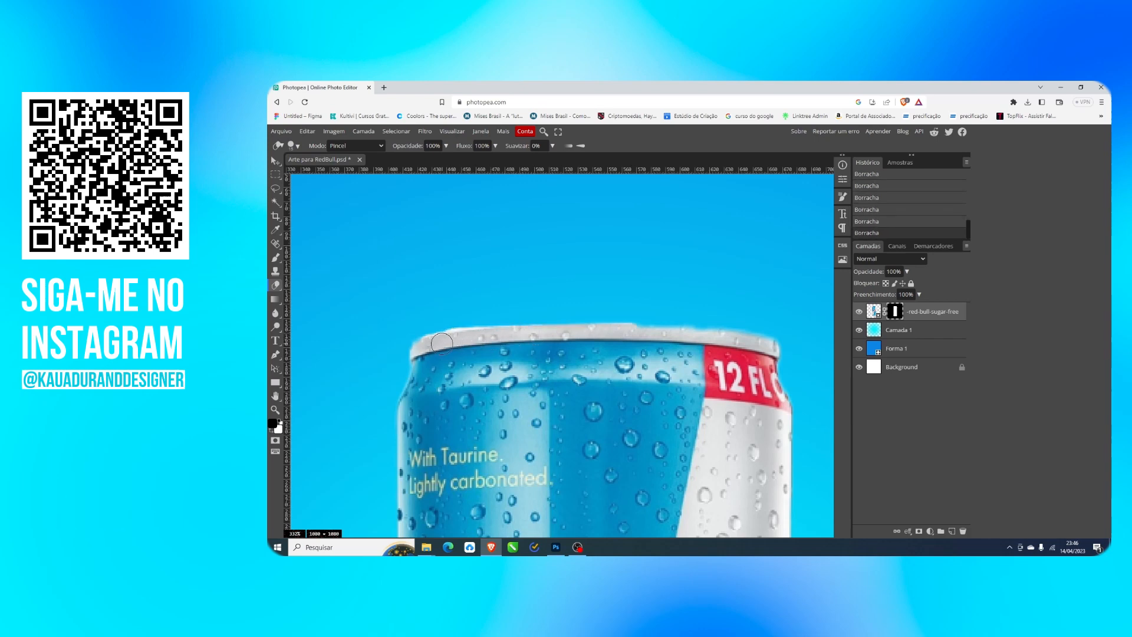
Step: Undo the last four eraser strokes and restore the right part of the can's top rim on the mask with straight Eraser strokes
{"action": "key", "text": "ctrl+z"}
{"action": "key", "text": "ctrl+z"}
{"action": "key", "text": "ctrl+z"}
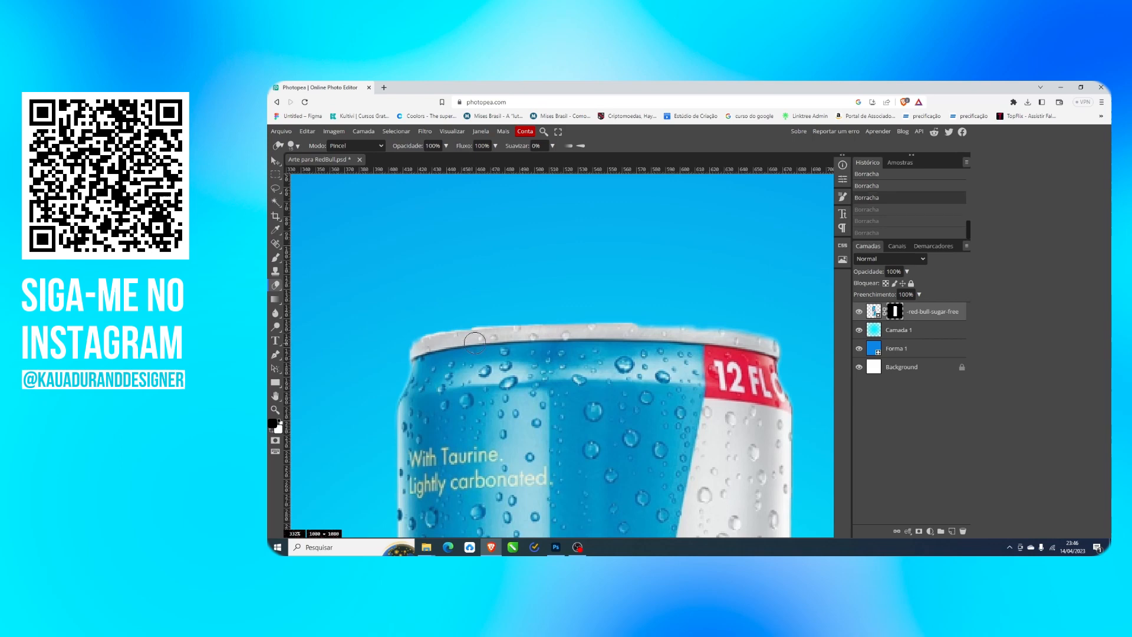
{"action": "key", "text": "ctrl+z"}
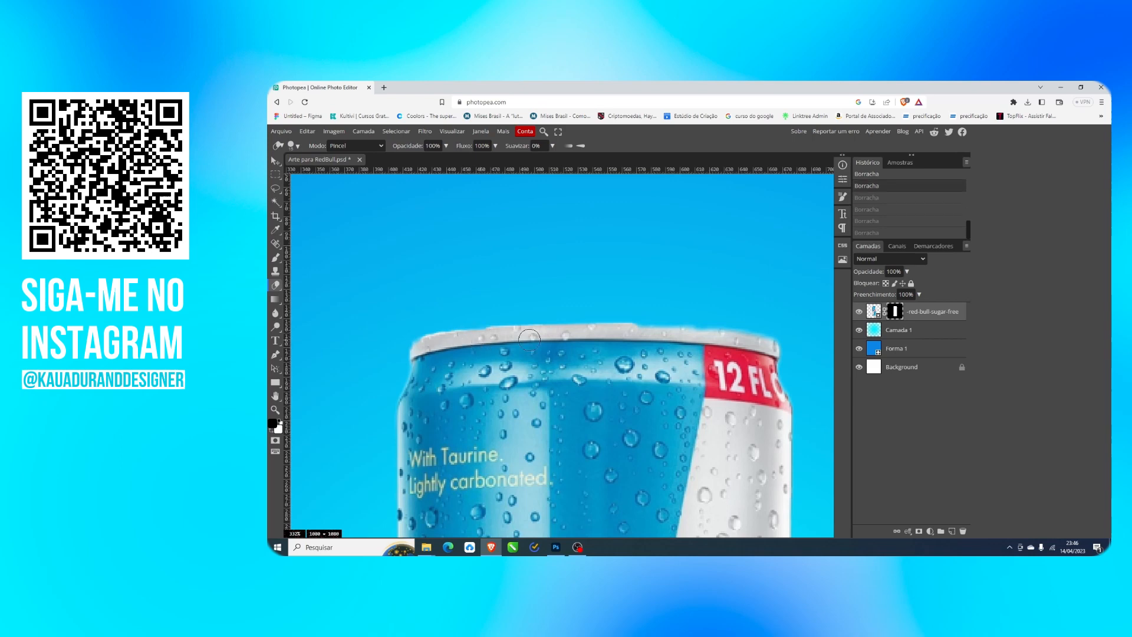
{"action": "left_click", "coordinate": [650, 335]}
{"action": "left_click", "coordinate": [707, 336], "text": "shift"}
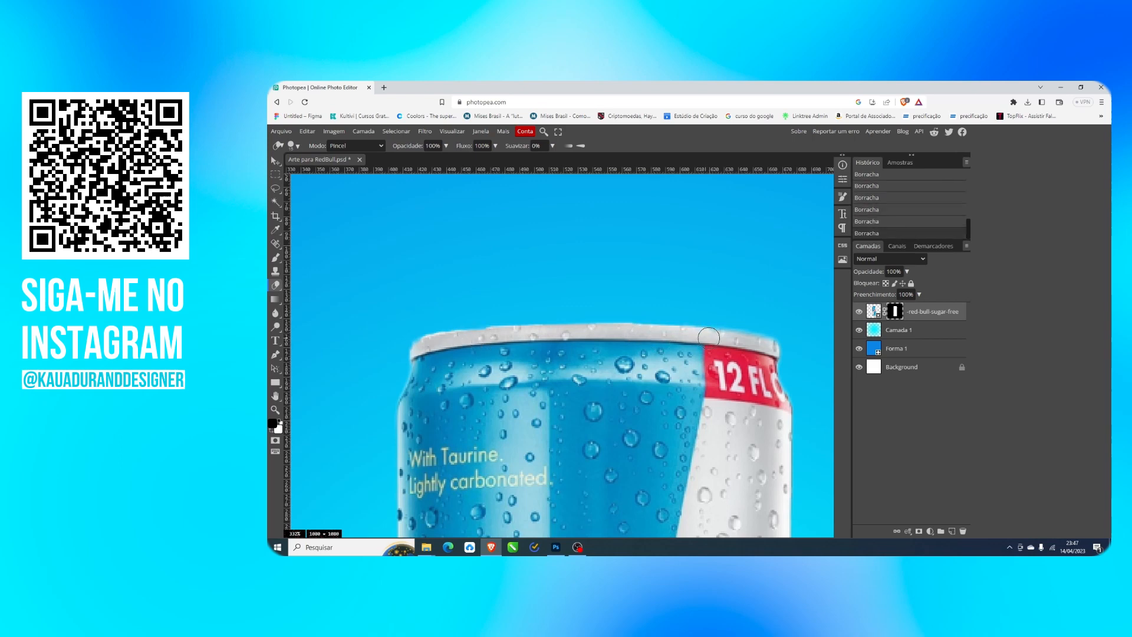
{"action": "left_click", "coordinate": [741, 341], "text": "shift"}
{"action": "left_click", "coordinate": [749, 342], "text": "shift"}
{"action": "left_click", "coordinate": [767, 347], "text": "shift"}
{"action": "left_click", "coordinate": [771, 351], "text": "shift"}
Step: Retouch the left end of the can's top rim on the mask with connected Eraser strokes
{"action": "left_click", "coordinate": [482, 338]}
{"action": "left_click", "coordinate": [450, 342], "text": "shift"}
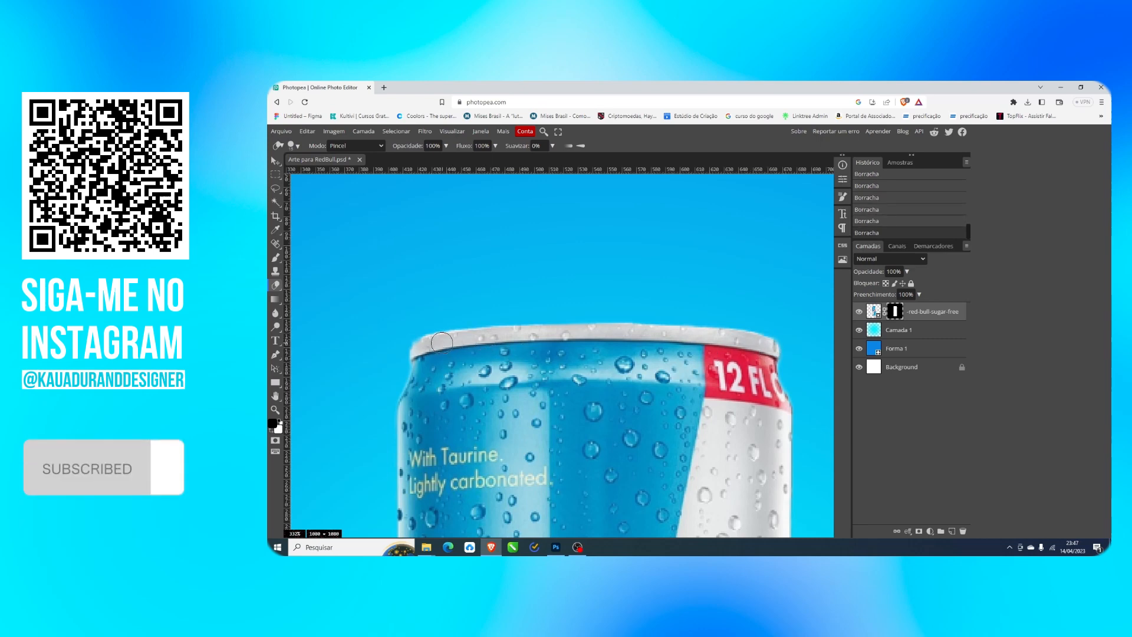
{"action": "left_click", "coordinate": [425, 350], "text": "shift"}
Step: Switch to the Move tool and examine the retouched can cut-out against the whole blue artwork
{"action": "scroll", "coordinate": [678, 359], "scroll_direction": "down", "scroll_amount": 4}
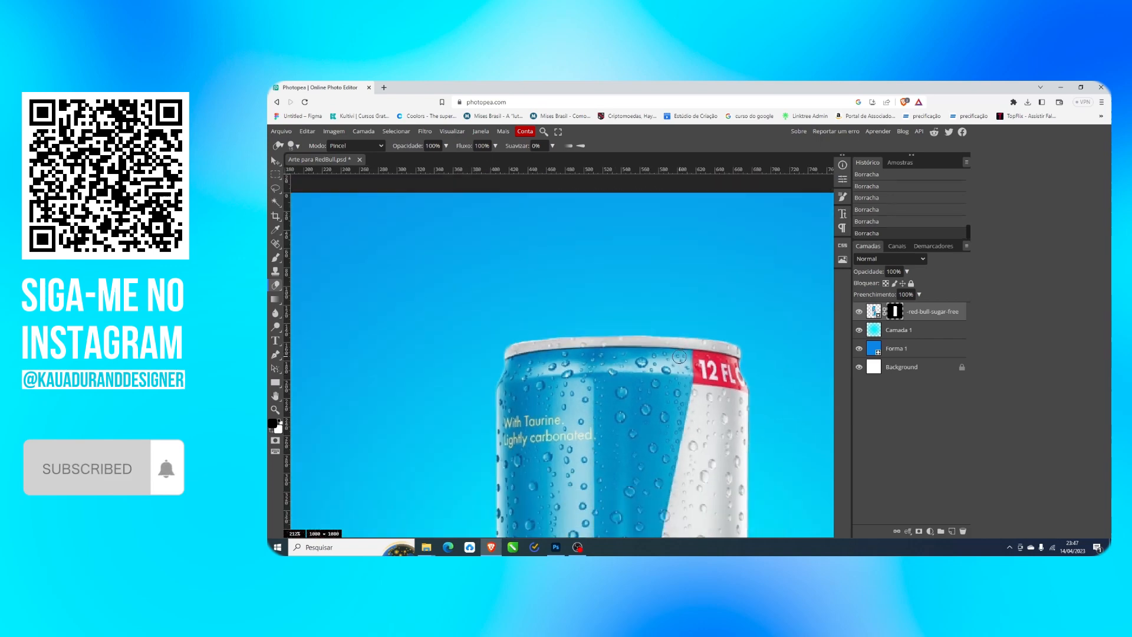
{"action": "scroll", "coordinate": [677, 359], "scroll_direction": "down", "scroll_amount": 5}
{"action": "scroll", "coordinate": [756, 349], "scroll_direction": "down", "scroll_amount": 3}
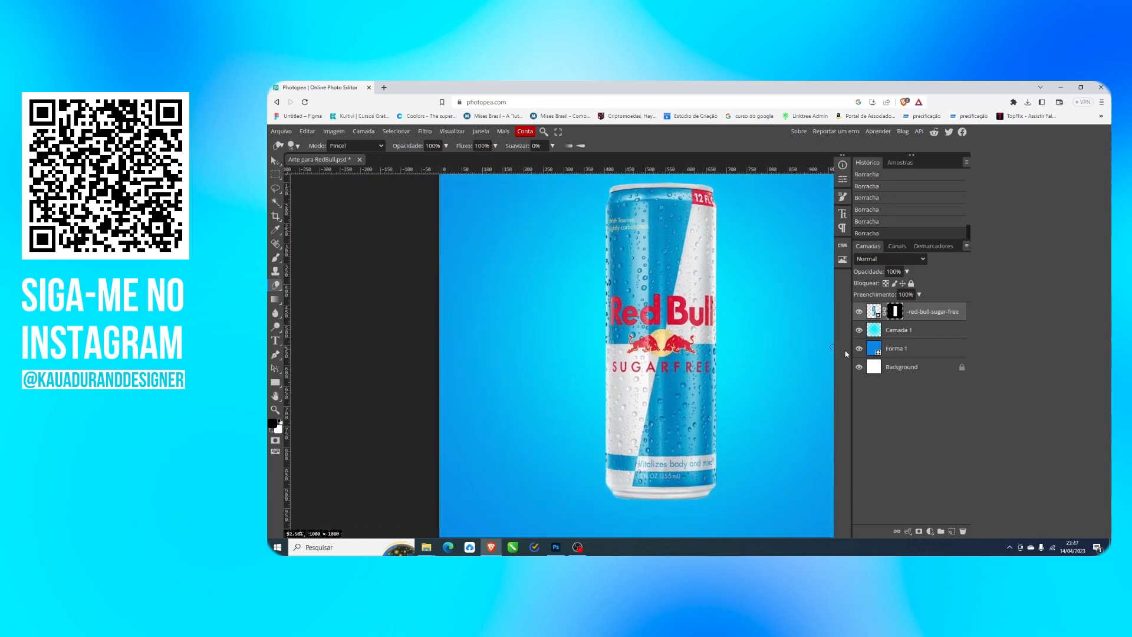
{"action": "left_click", "coordinate": [275, 159]}
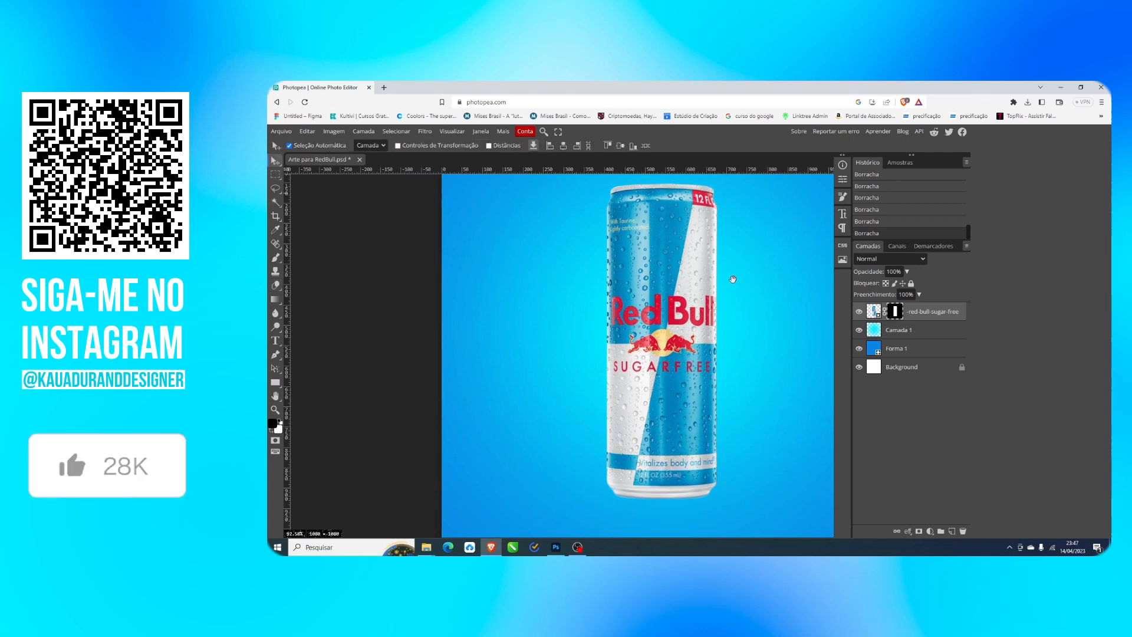
{"action": "left_click_drag", "start_coordinate": [740, 286], "coordinate": [641, 267]}
{"action": "scroll", "coordinate": [642, 268], "scroll_direction": "down", "scroll_amount": 2}
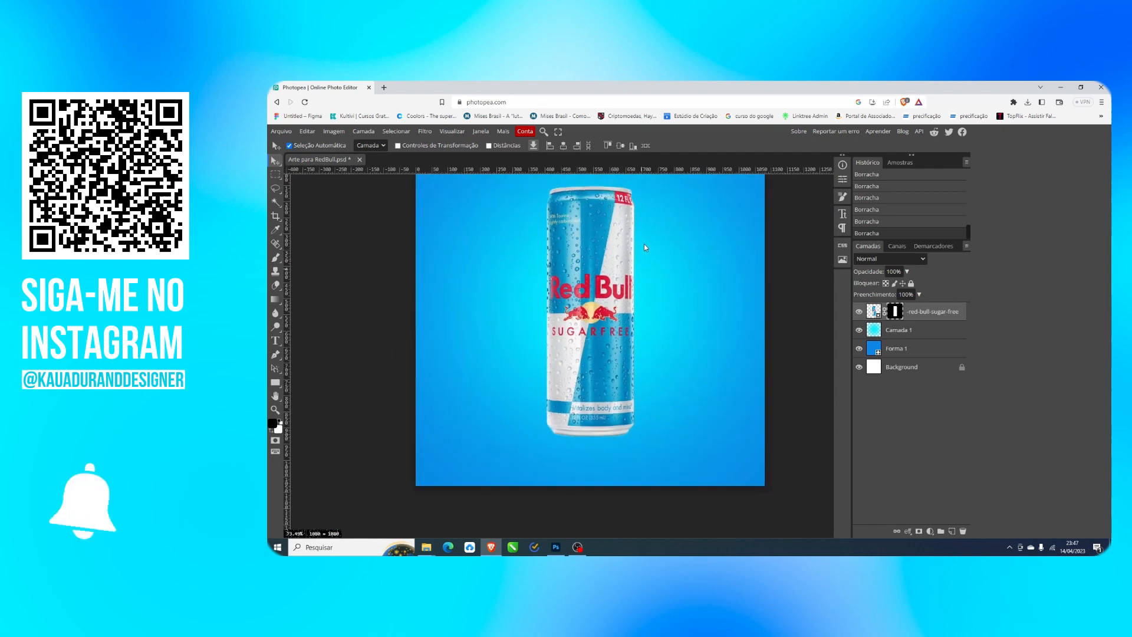
{"action": "left_click_drag", "start_coordinate": [638, 281], "coordinate": [650, 262]}
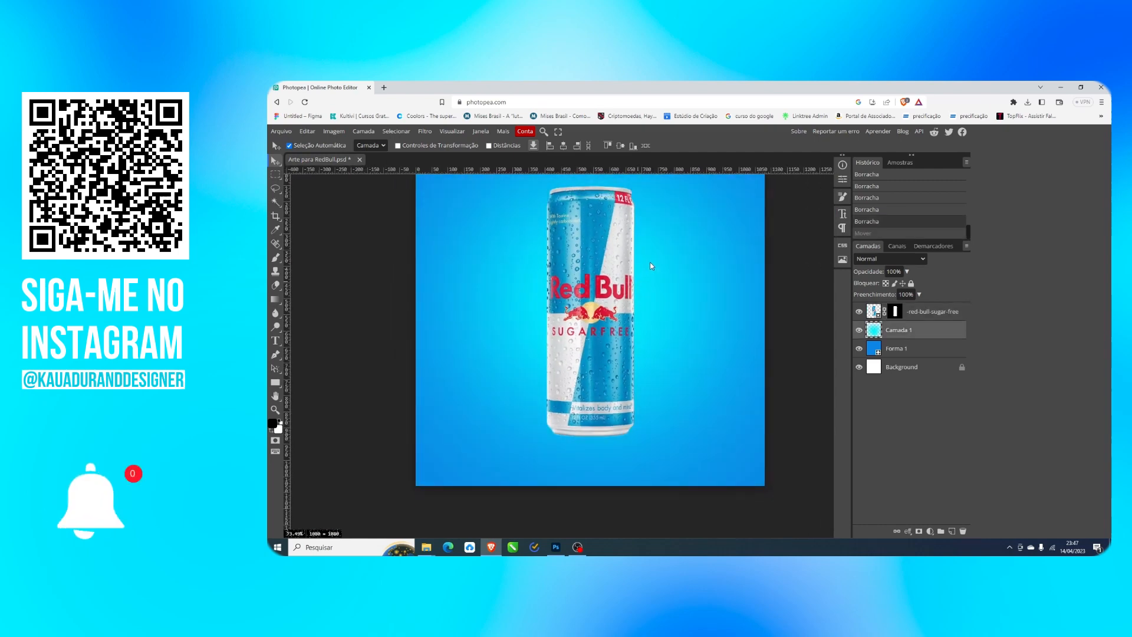
{"action": "scroll", "coordinate": [650, 262], "scroll_direction": "down", "scroll_amount": 2}
{"action": "scroll", "coordinate": [649, 261], "scroll_direction": "up", "scroll_amount": 2}
{"action": "scroll", "coordinate": [650, 265], "scroll_direction": "up", "scroll_amount": 1}
{"action": "scroll", "coordinate": [651, 264], "scroll_direction": "down", "scroll_amount": 1}
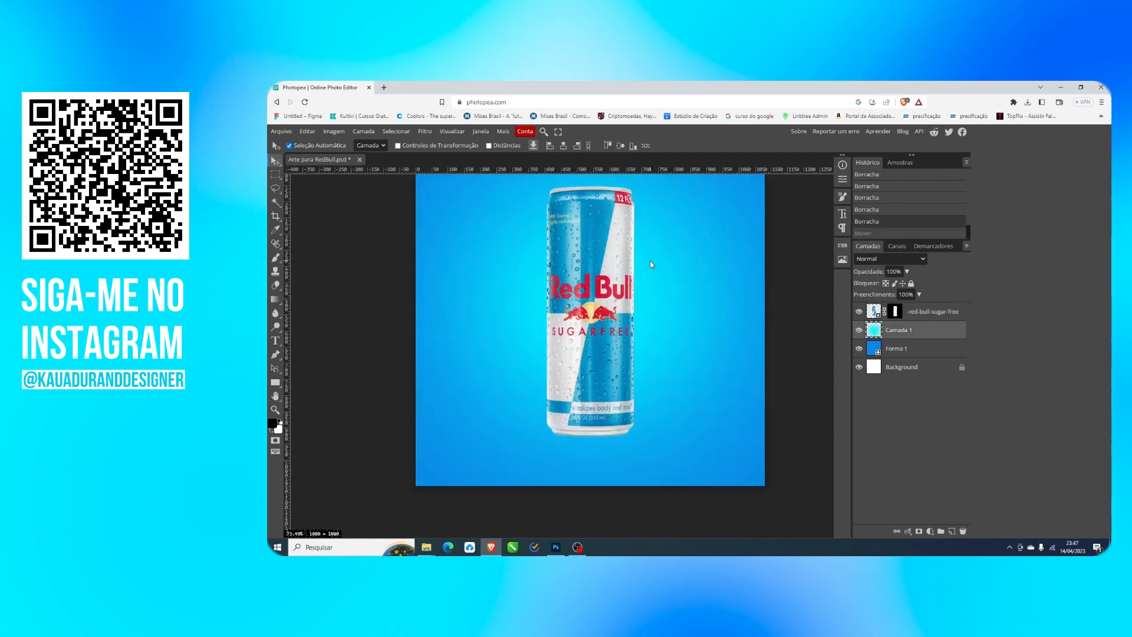
{"action": "scroll", "coordinate": [650, 265], "scroll_direction": "down", "scroll_amount": 1}
{"action": "scroll", "coordinate": [650, 272], "scroll_direction": "up", "scroll_amount": 2}
{"action": "scroll", "coordinate": [650, 273], "scroll_direction": "down", "scroll_amount": 1}
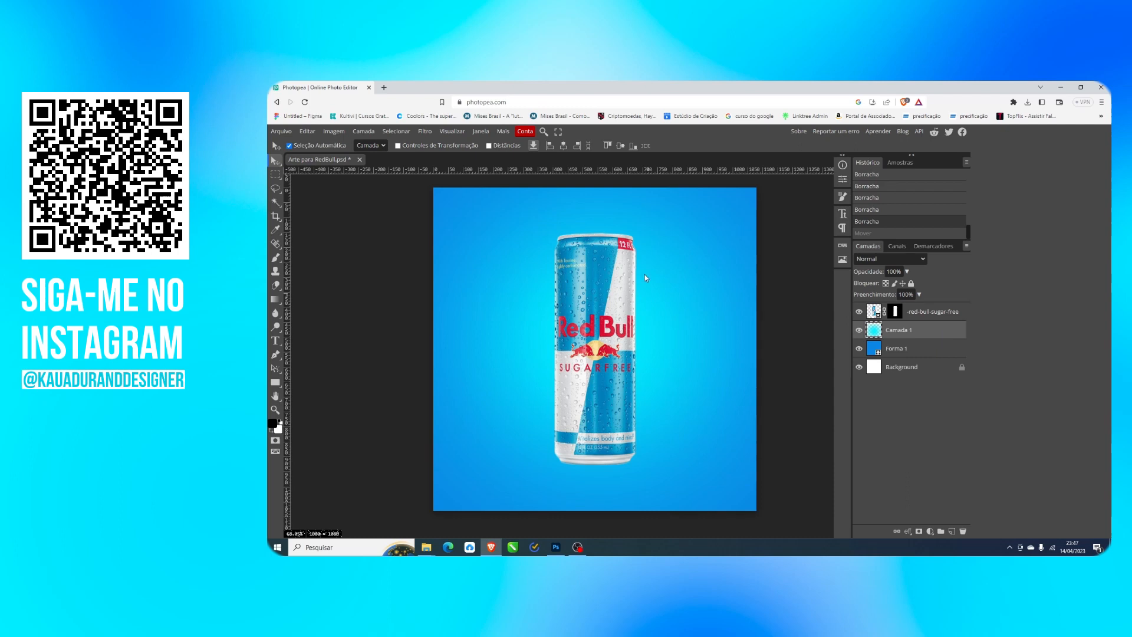
Step: Unlock the Background layer and delete it
{"action": "left_click", "coordinate": [961, 369]}
{"action": "left_click", "coordinate": [938, 367]}
{"action": "key", "text": "Delete"}
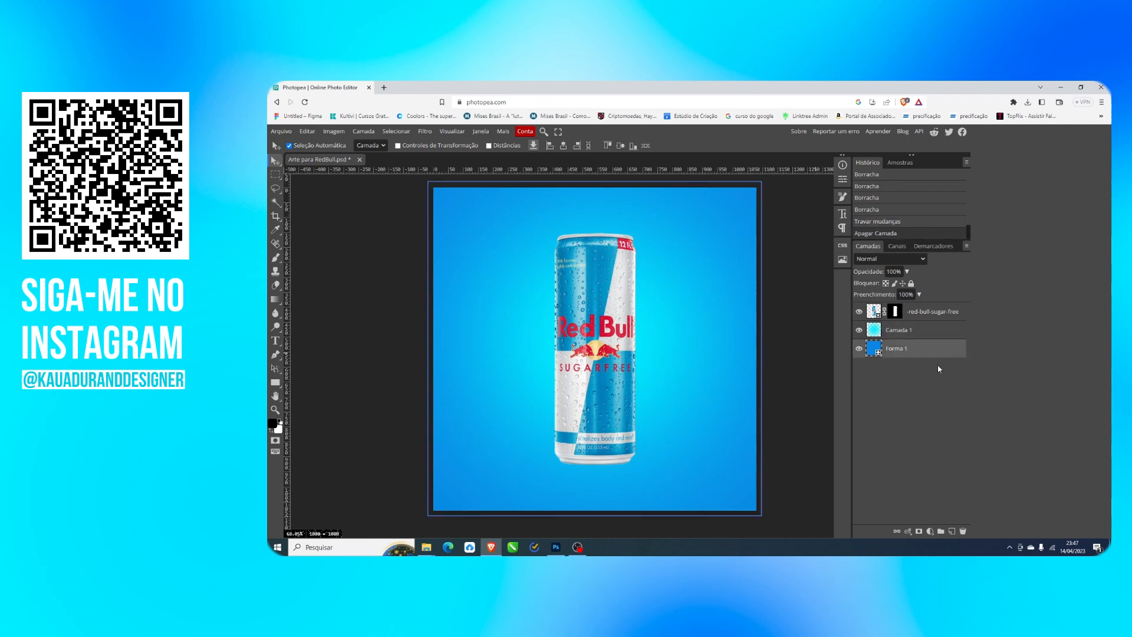
Step: Group the blue rectangle and glow layers, and rename the group "bg"
{"action": "left_click", "coordinate": [930, 331], "text": "shift"}
{"action": "key", "text": "ctrl+g"}
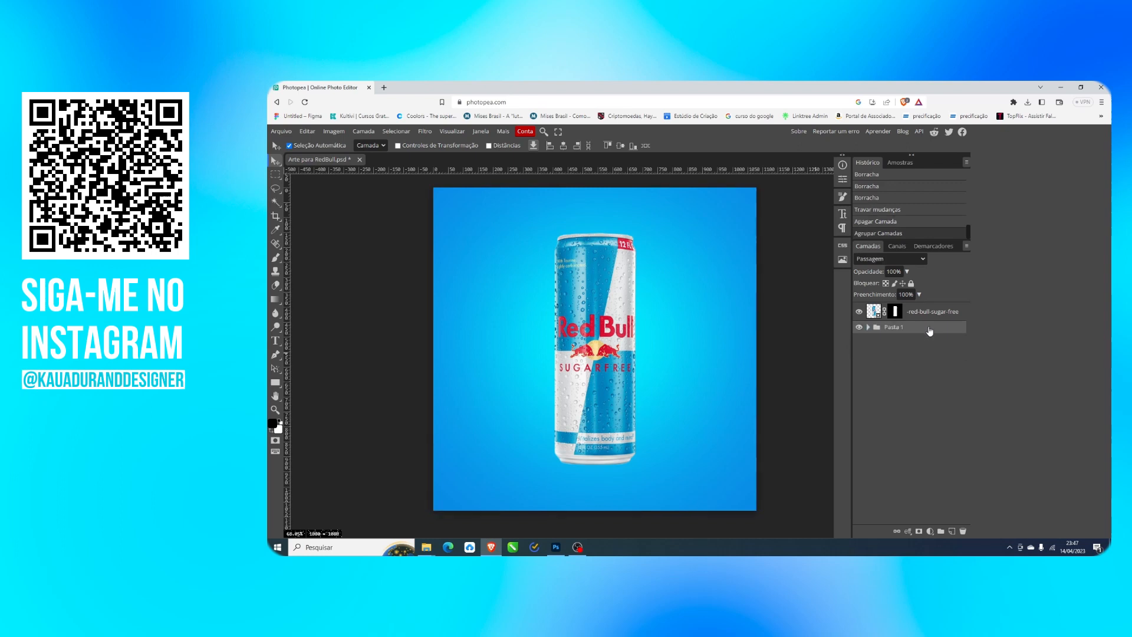
{"action": "double_click", "coordinate": [892, 327]}
{"action": "key", "text": "Return"}
Step: Move the can down so its lower part runs off the canvas, and switch the editor to full screen
{"action": "left_click", "coordinate": [911, 316]}
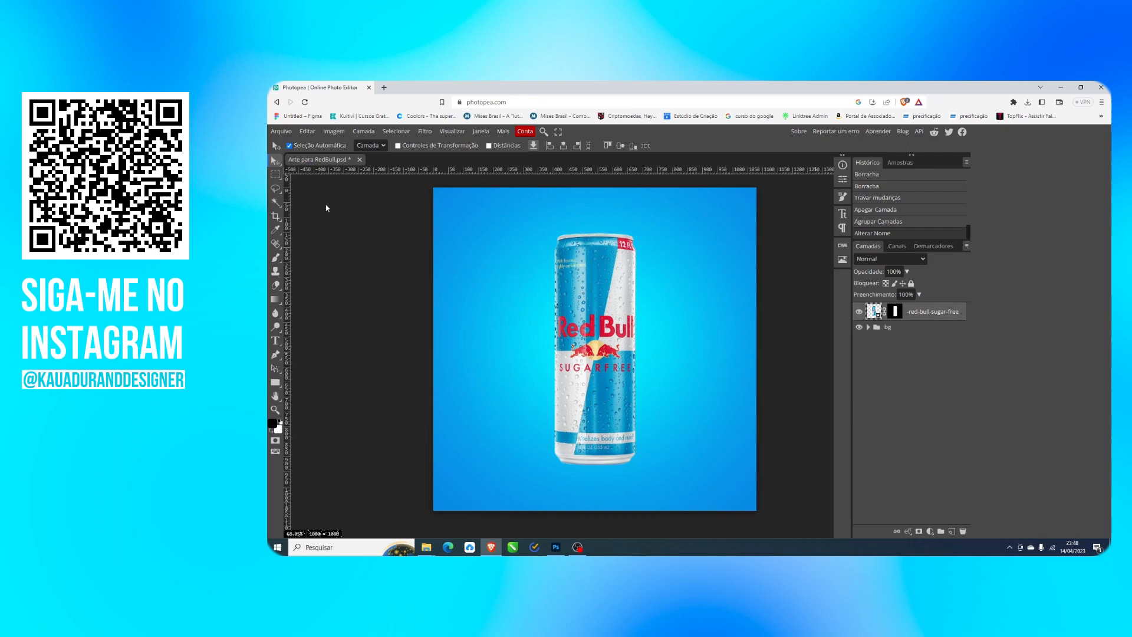
{"action": "left_click_drag", "start_coordinate": [583, 298], "coordinate": [608, 379]}
{"action": "key", "text": "ctrl+t"}
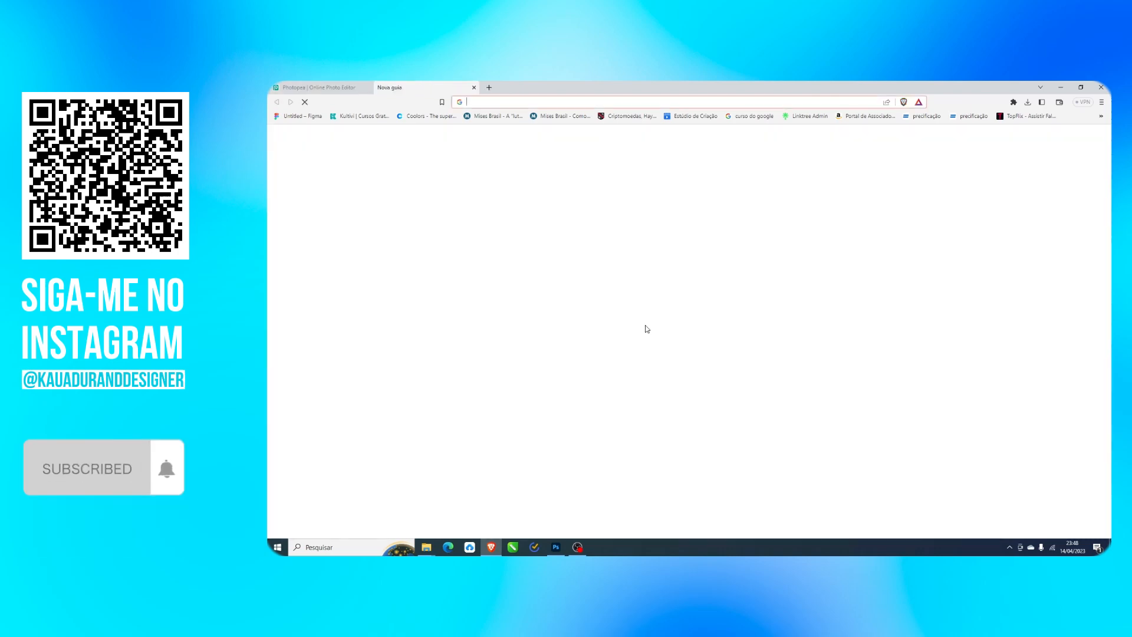
{"action": "key", "text": "ctrl+w"}
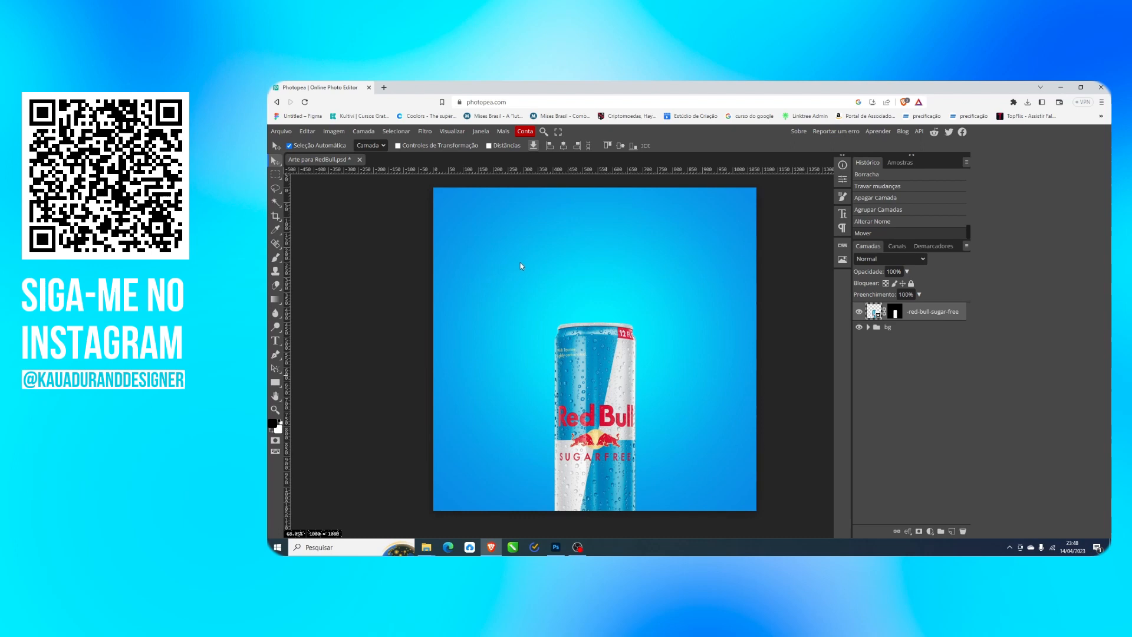
{"action": "left_click", "coordinate": [558, 131]}
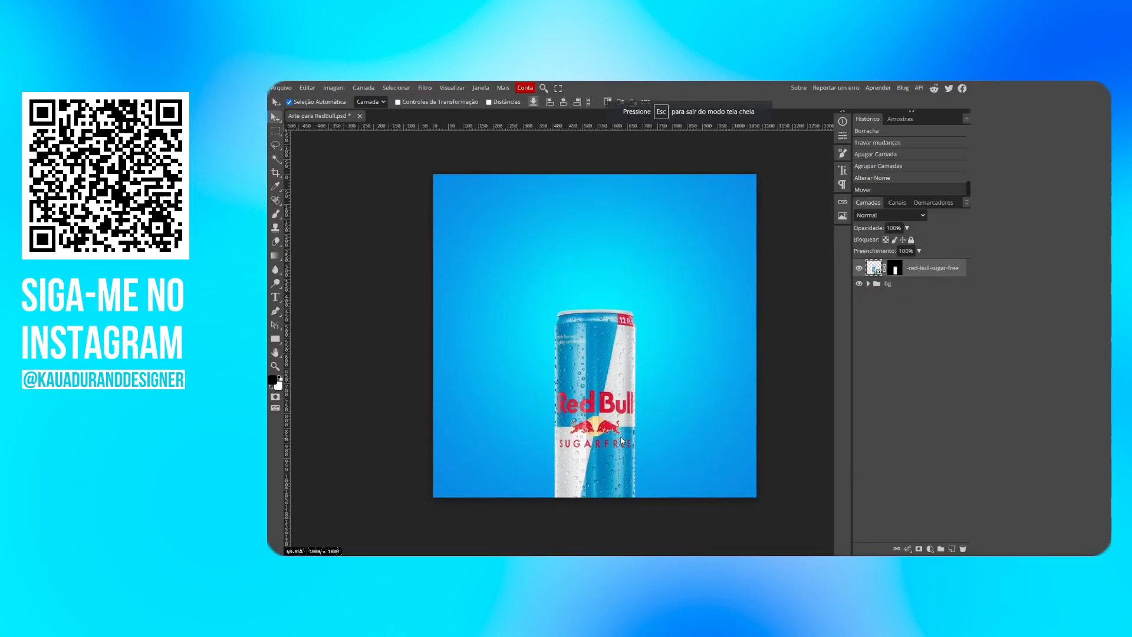
Step: Enlarge the can to about 63.5% with Free Transform and reposition it at the canvas's lower edge
{"action": "key", "text": "ctrl+t"}
{"action": "left_click_drag", "start_coordinate": [662, 301], "coordinate": [682, 285]}
{"action": "left_click_drag", "start_coordinate": [629, 352], "coordinate": [588, 410]}
{"action": "left_click", "coordinate": [630, 102]}
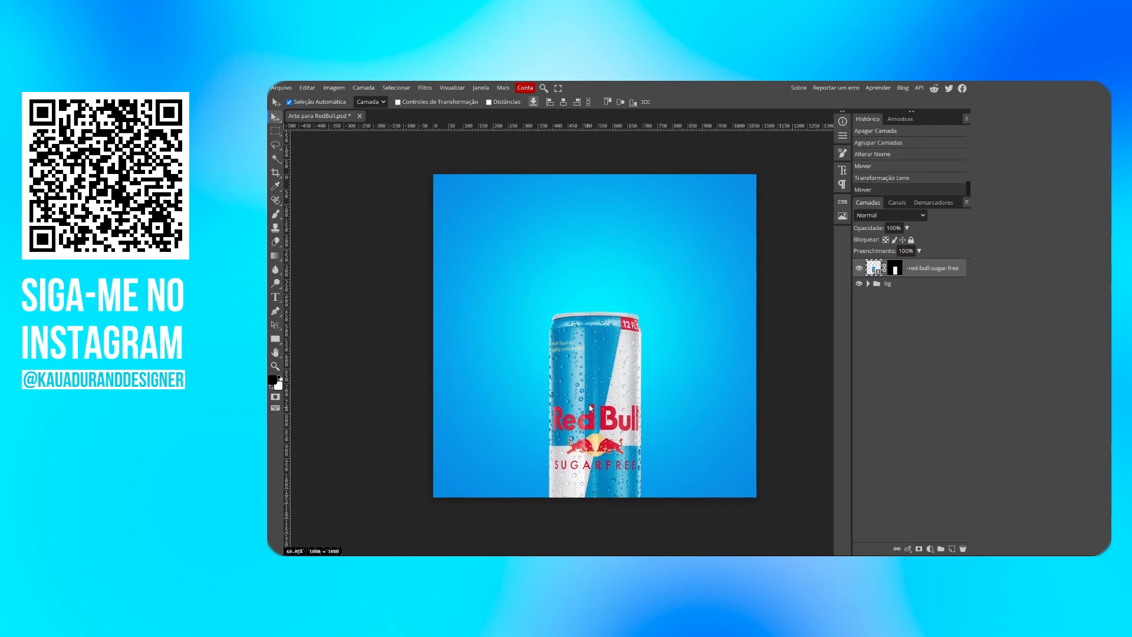
Step: Try to reposition the can and shrink it slightly with Free Transform, and undo the last move and transform
{"action": "left_click_drag", "start_coordinate": [590, 407], "coordinate": [584, 390]}
{"action": "key", "text": "ctrl+t"}
{"action": "left_click_drag", "start_coordinate": [671, 296], "coordinate": [662, 299]}
{"action": "key", "text": "ctrl+z"}
{"action": "key", "text": "ctrl+z"}
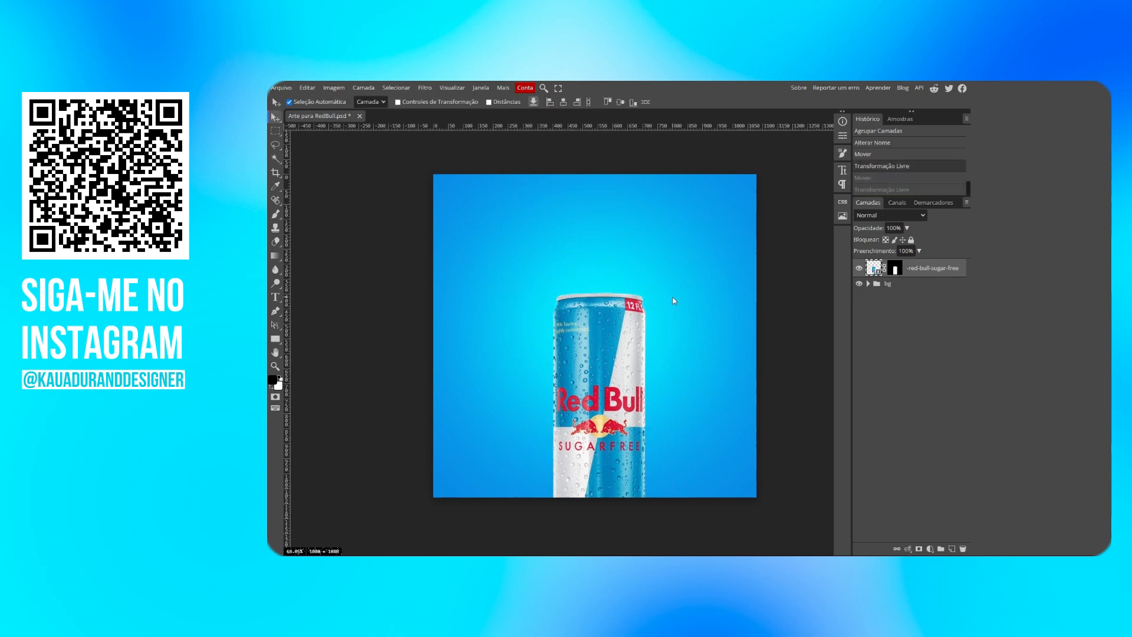
Step: Scale the can down with Free Transform and centre it horizontally at the canvas's lower edge
{"action": "left_click_drag", "start_coordinate": [622, 331], "coordinate": [620, 330]}
{"action": "key", "text": "ctrl+t"}
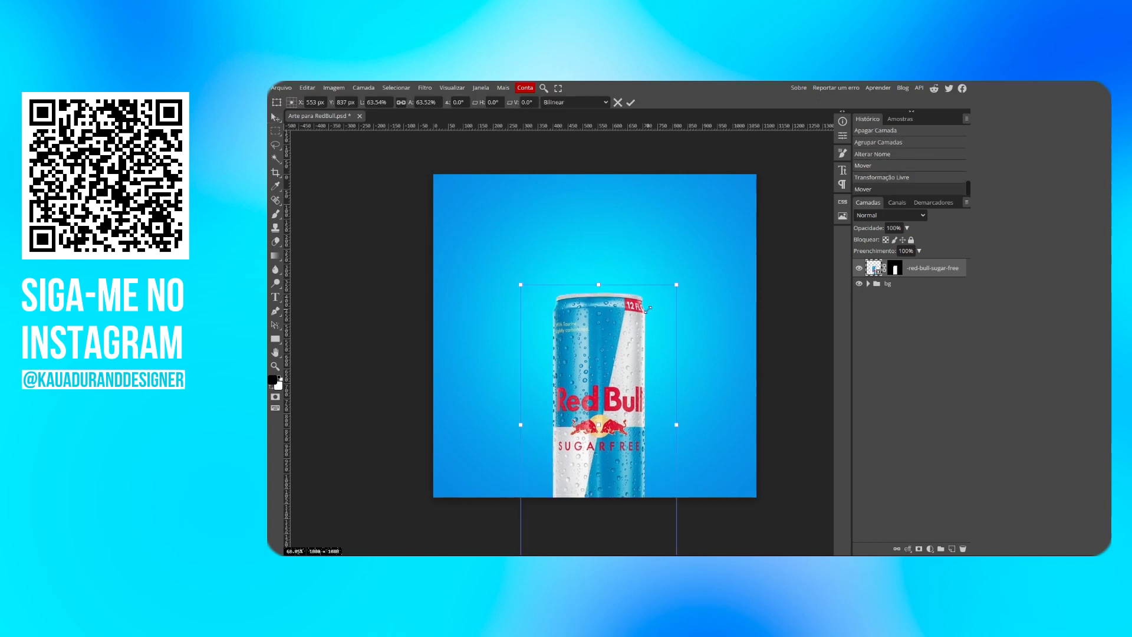
{"action": "left_click_drag", "start_coordinate": [681, 283], "coordinate": [623, 352]}
{"action": "left_click", "coordinate": [630, 103]}
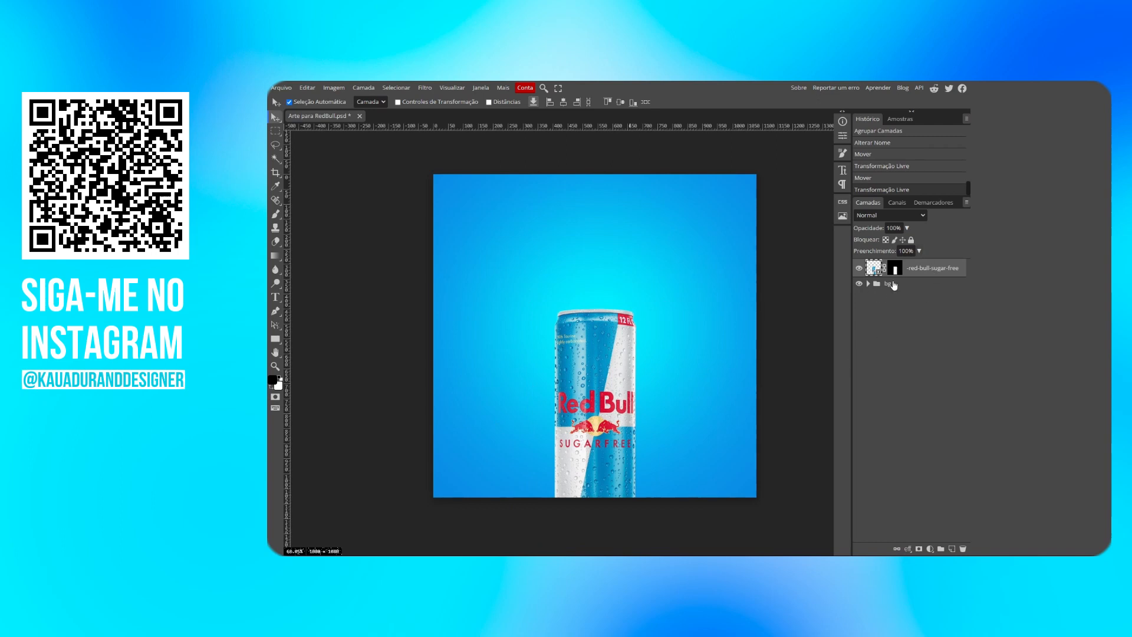
Step: Add a new empty layer between the bg group and the can layer
{"action": "left_click", "coordinate": [893, 285]}
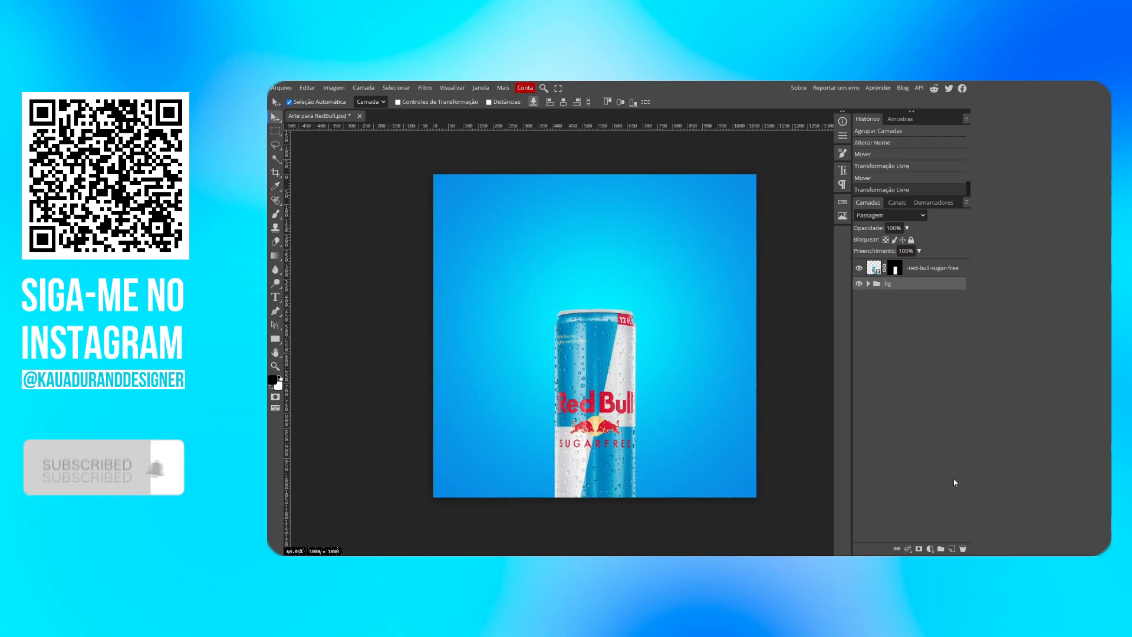
{"action": "left_click", "coordinate": [951, 549]}
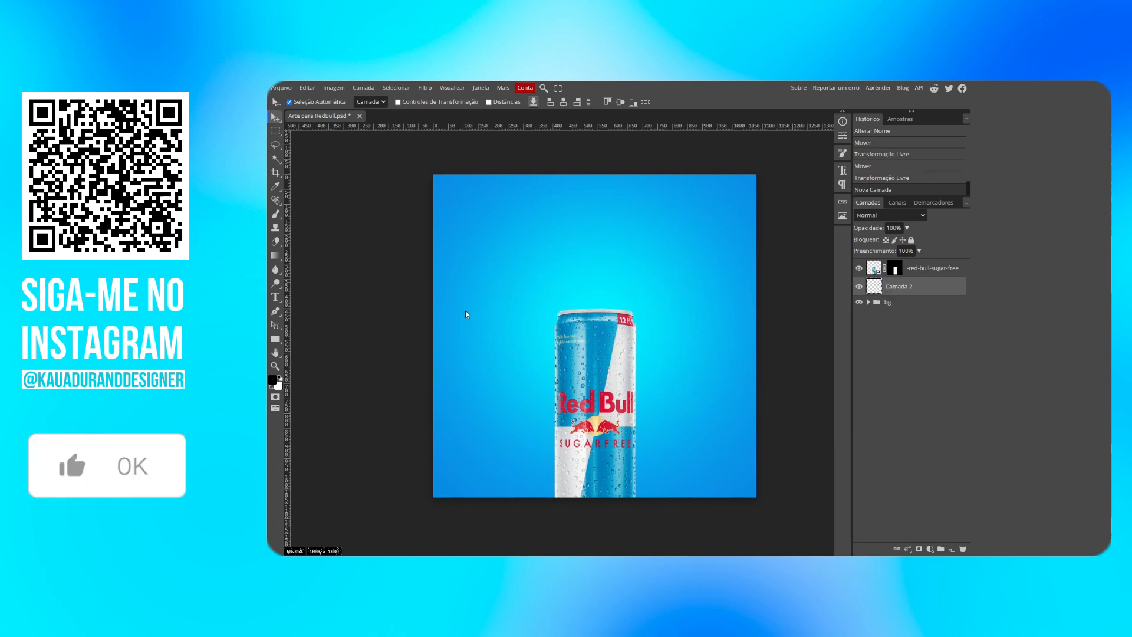
Step: Draw a black-filled four-sided shadow shape with the Pen tool, from the can's upper right edge out past the canvas's right and lower edges
{"action": "left_click", "coordinate": [275, 311]}
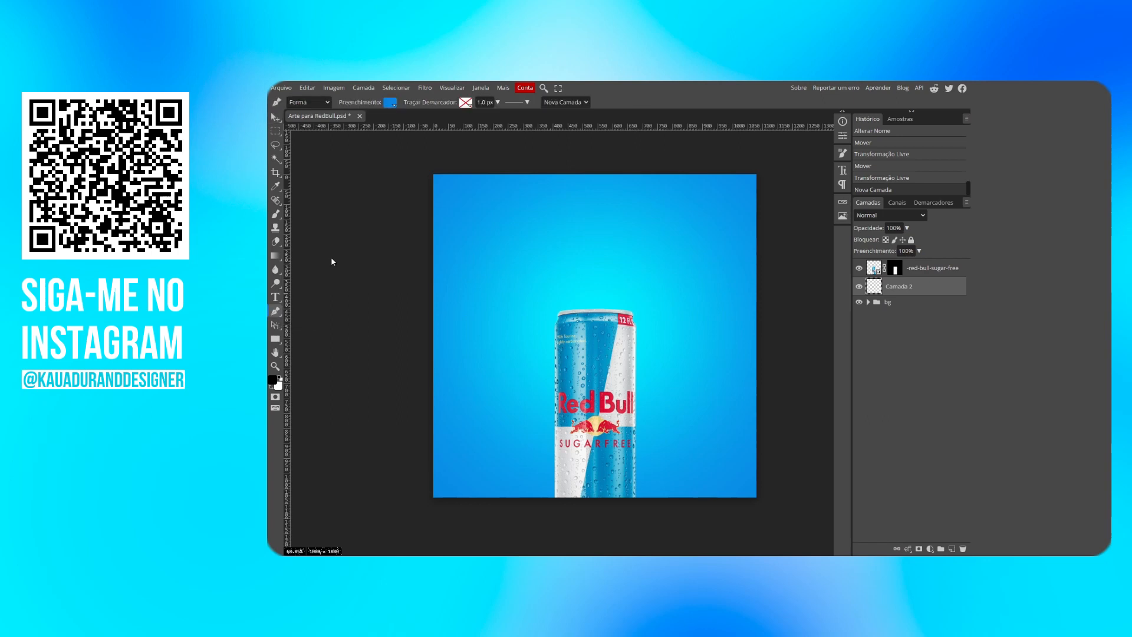
{"action": "left_click", "coordinate": [389, 104]}
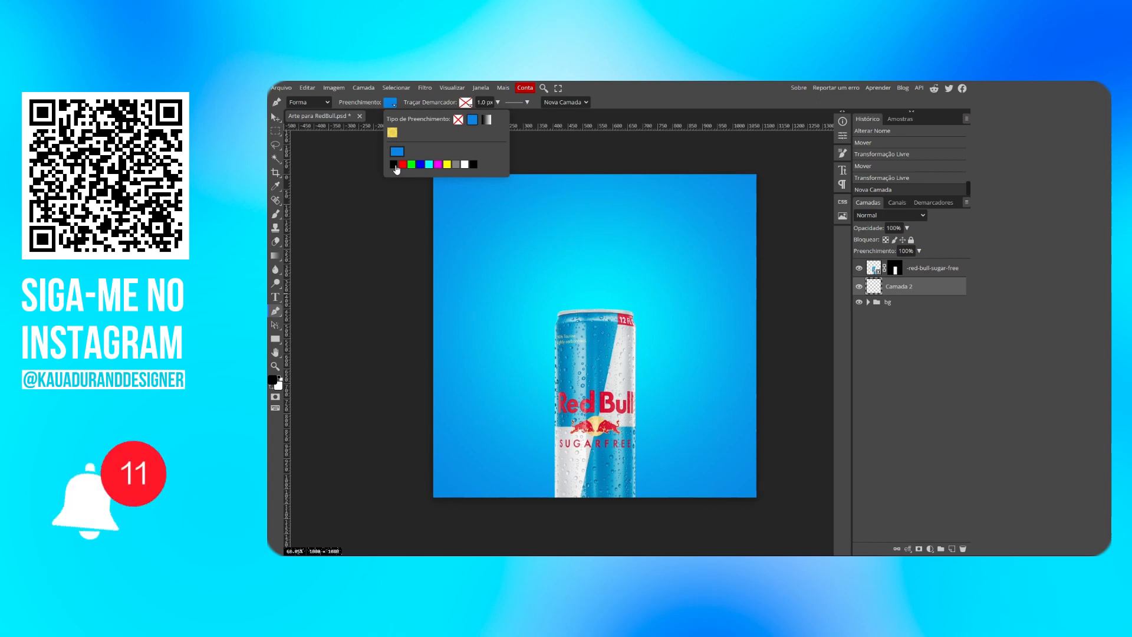
{"action": "left_click", "coordinate": [395, 165]}
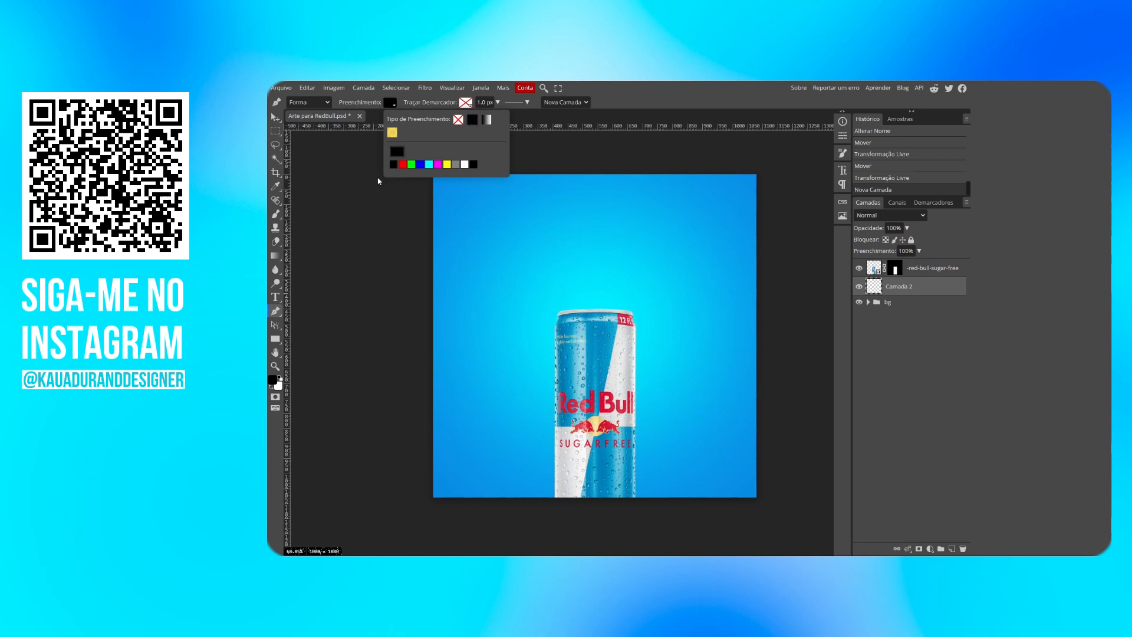
{"action": "left_click", "coordinate": [466, 166]}
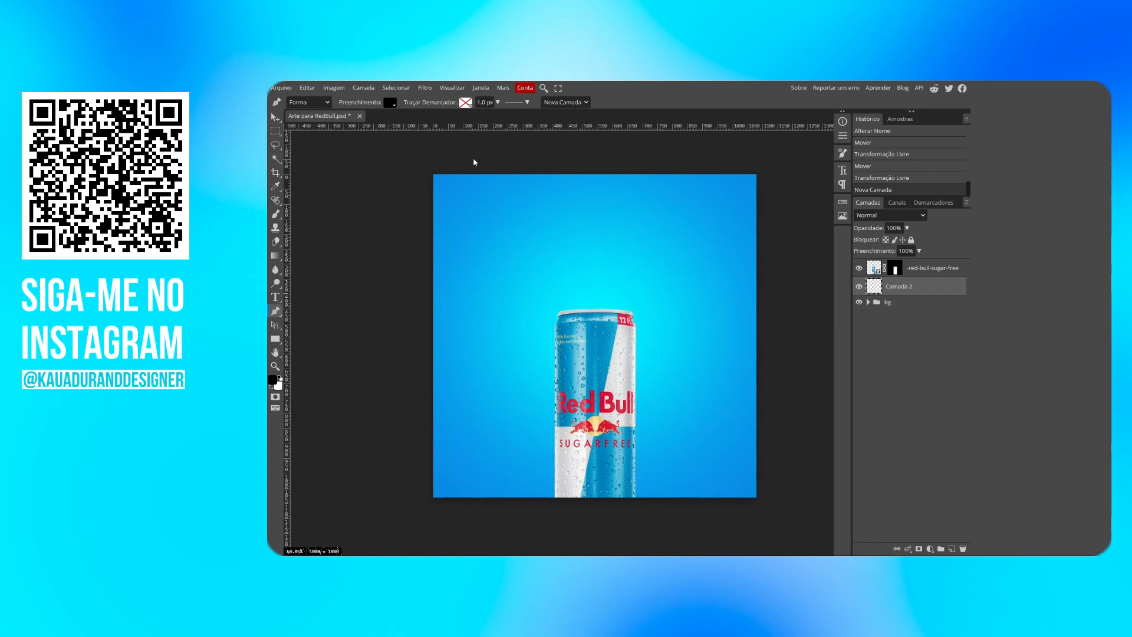
{"action": "left_click_drag", "start_coordinate": [624, 314], "coordinate": [631, 318]}
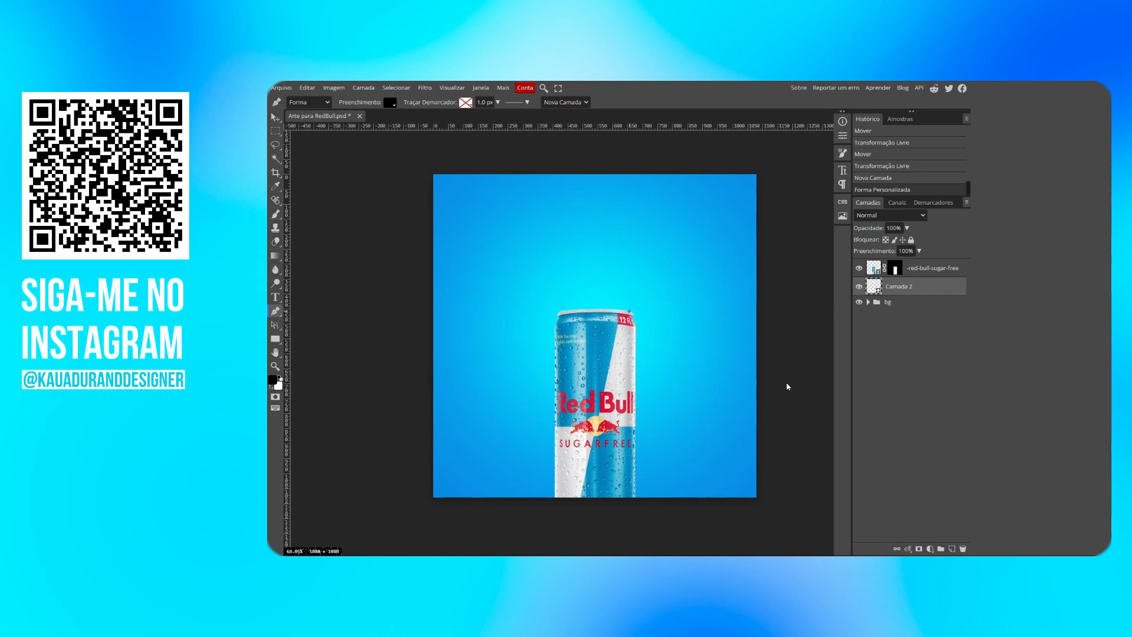
{"action": "left_click", "coordinate": [778, 364]}
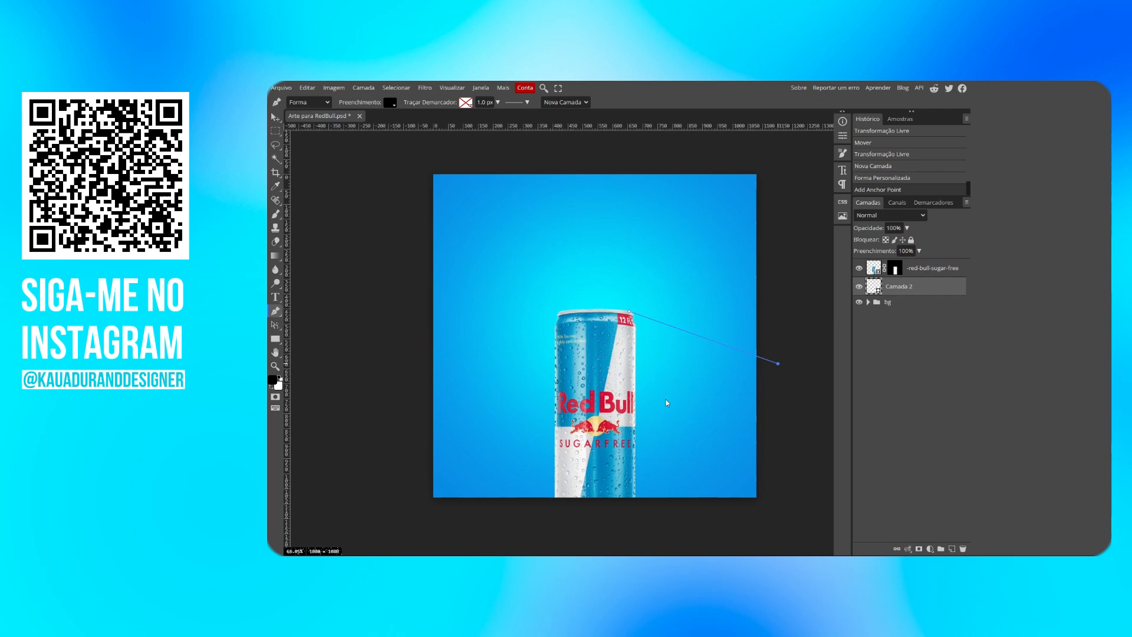
{"action": "left_click", "coordinate": [771, 511]}
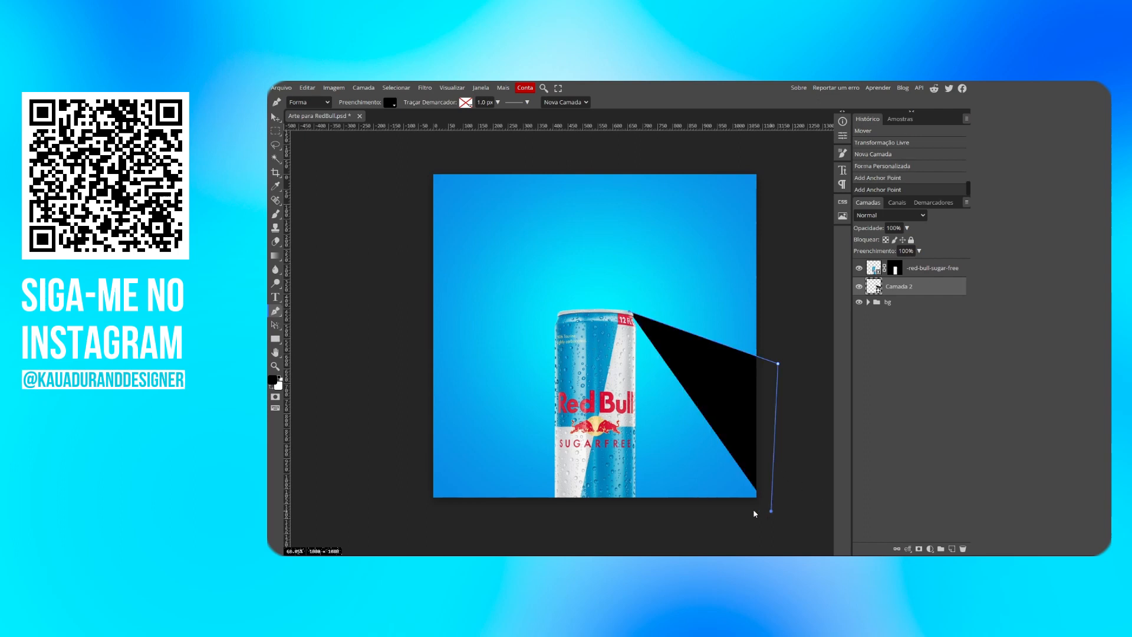
{"action": "left_click", "coordinate": [629, 502]}
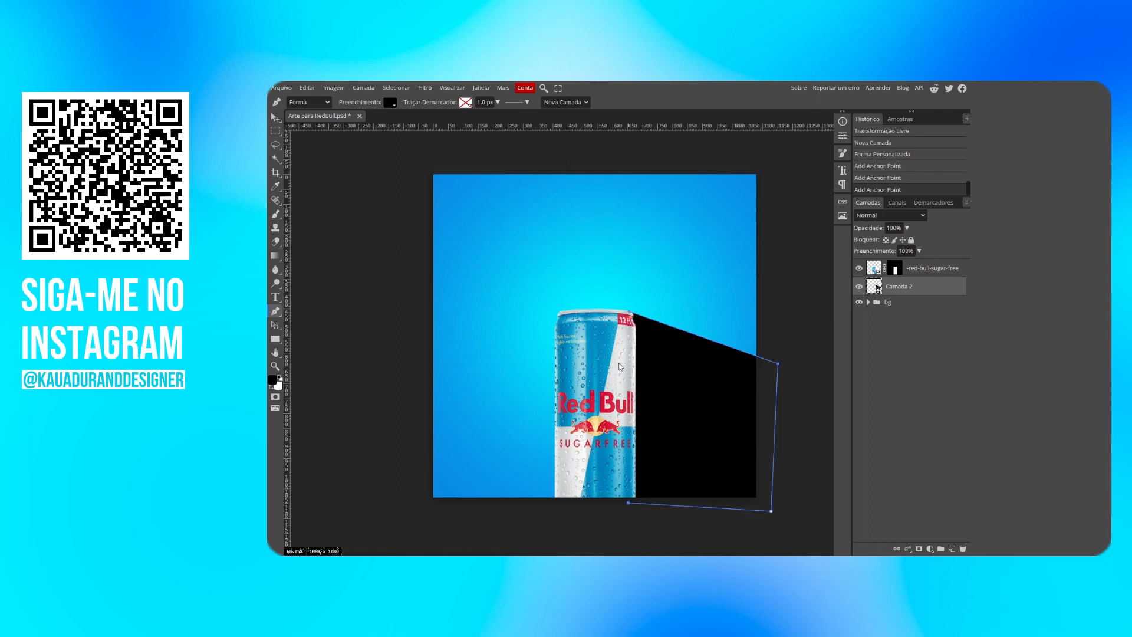
{"action": "left_click", "coordinate": [629, 313]}
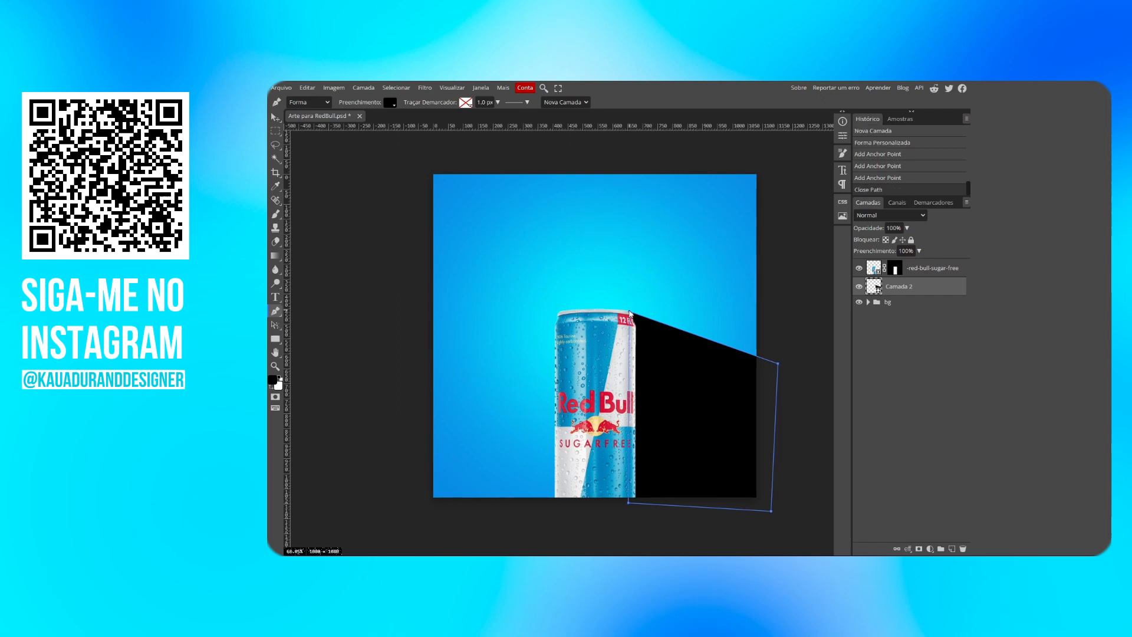
{"action": "key", "text": "v"}
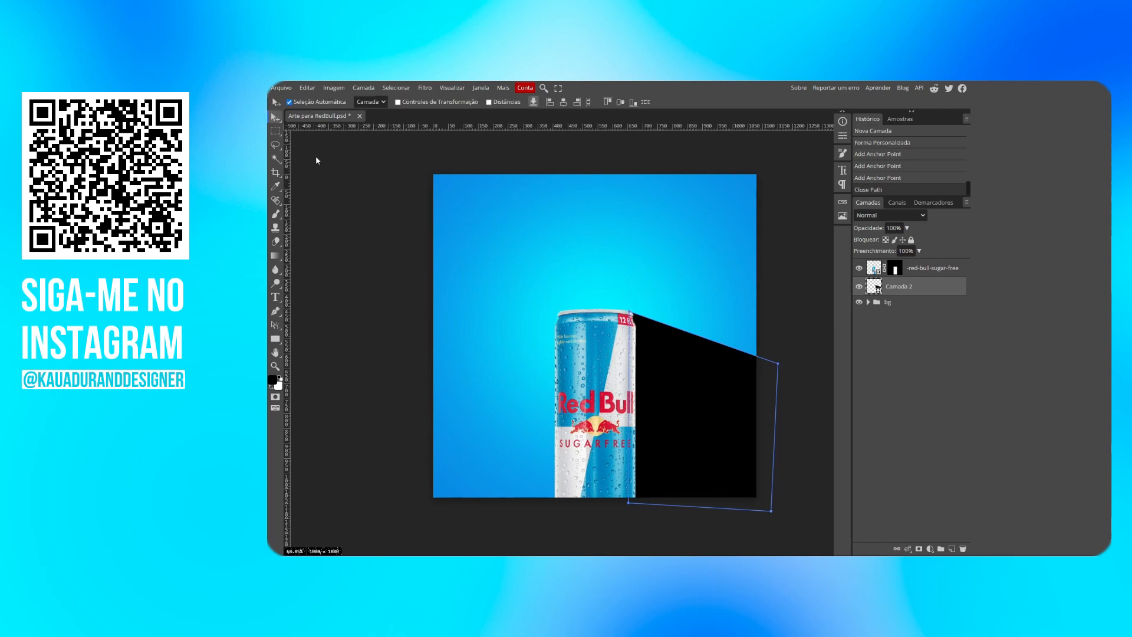
{"action": "left_click", "coordinate": [317, 158]}
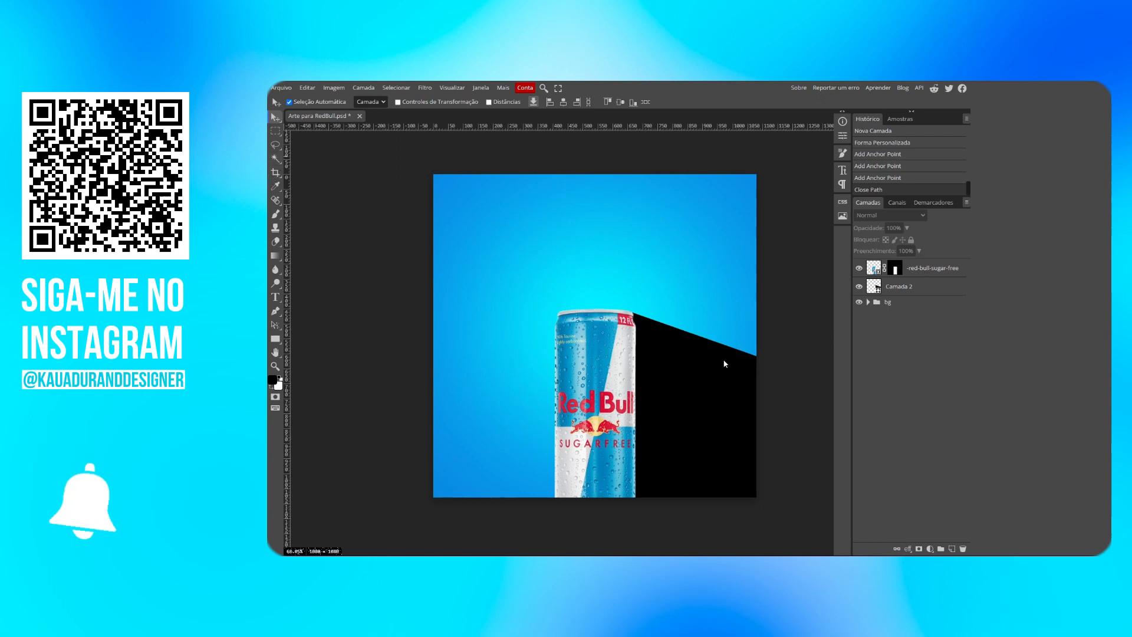
Step: Lower the opacity of the shadow layer Camada 2 to 71%
{"action": "left_click", "coordinate": [929, 289]}
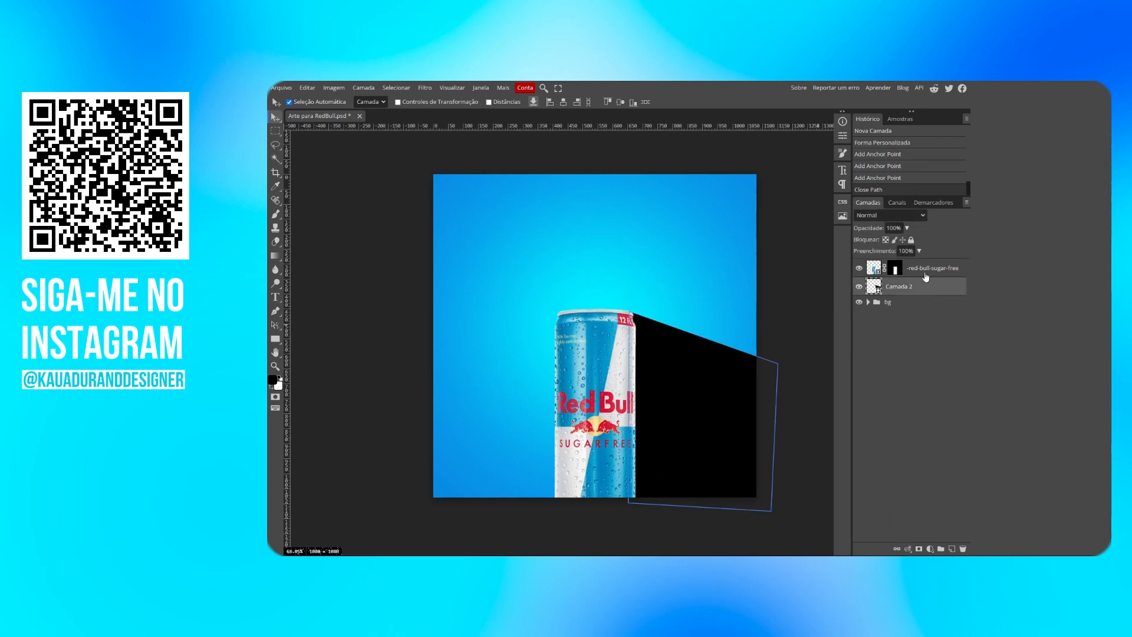
{"action": "left_click", "coordinate": [907, 227]}
{"action": "left_click_drag", "start_coordinate": [908, 241], "coordinate": [892, 245]}
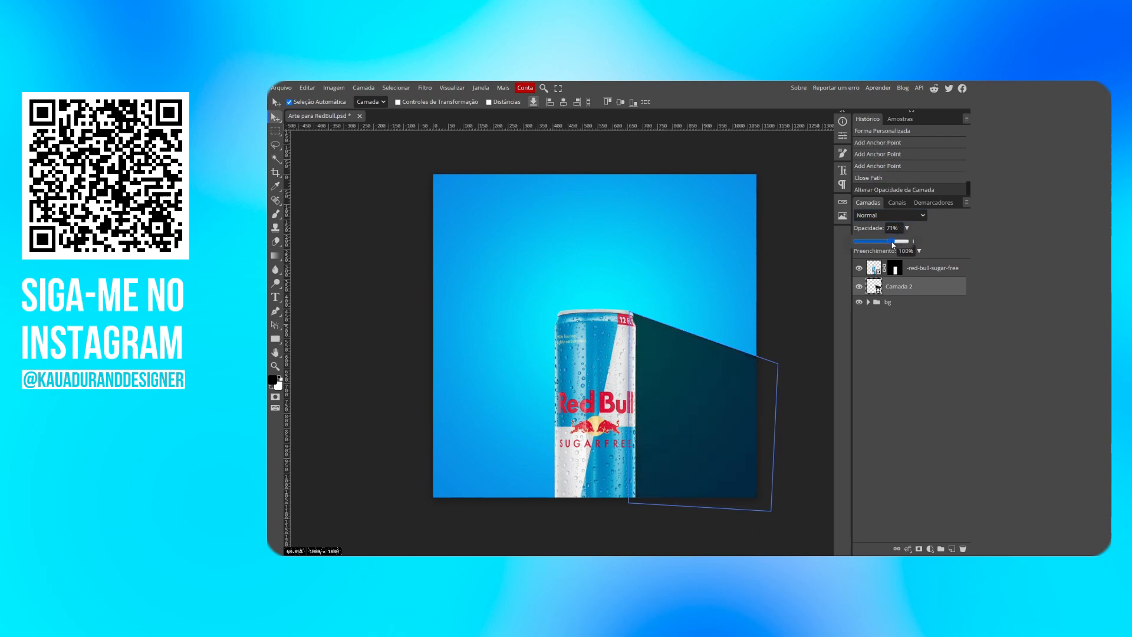
{"action": "left_click", "coordinate": [936, 239]}
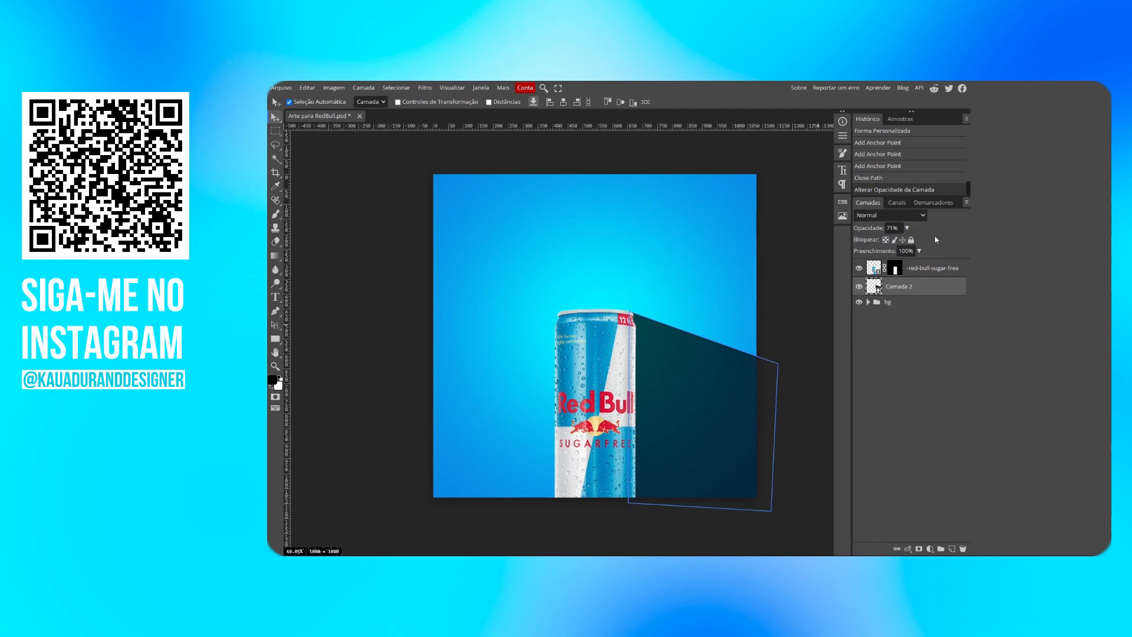
{"action": "left_click", "coordinate": [771, 320]}
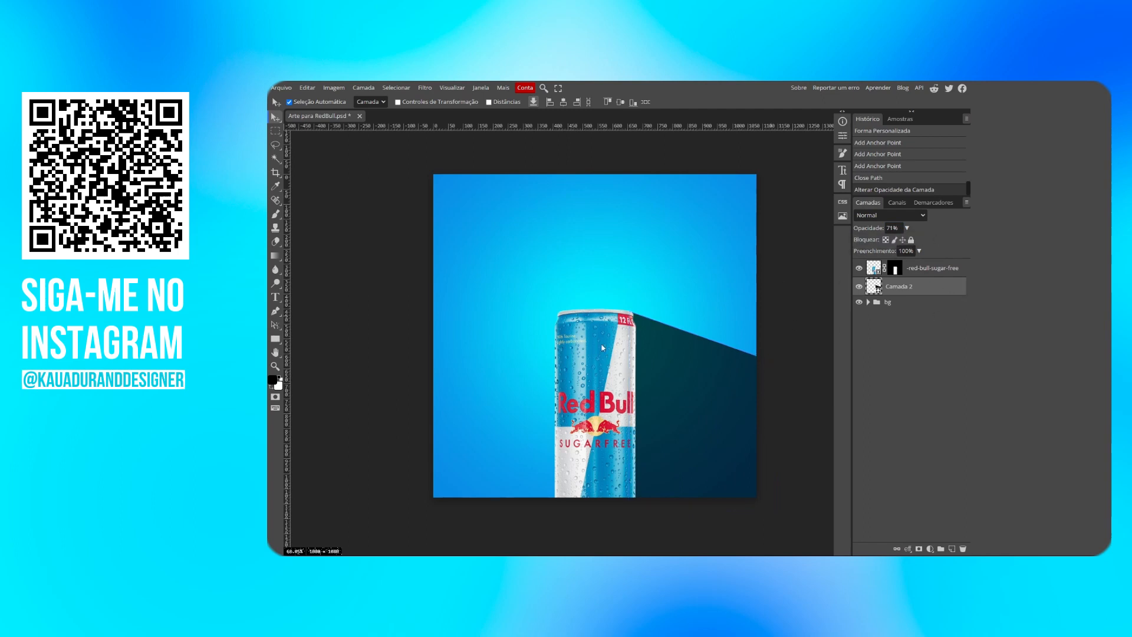
Step: Add a raster mask to the shadow layer and activate the Gradient tool
{"action": "left_click", "coordinate": [919, 549]}
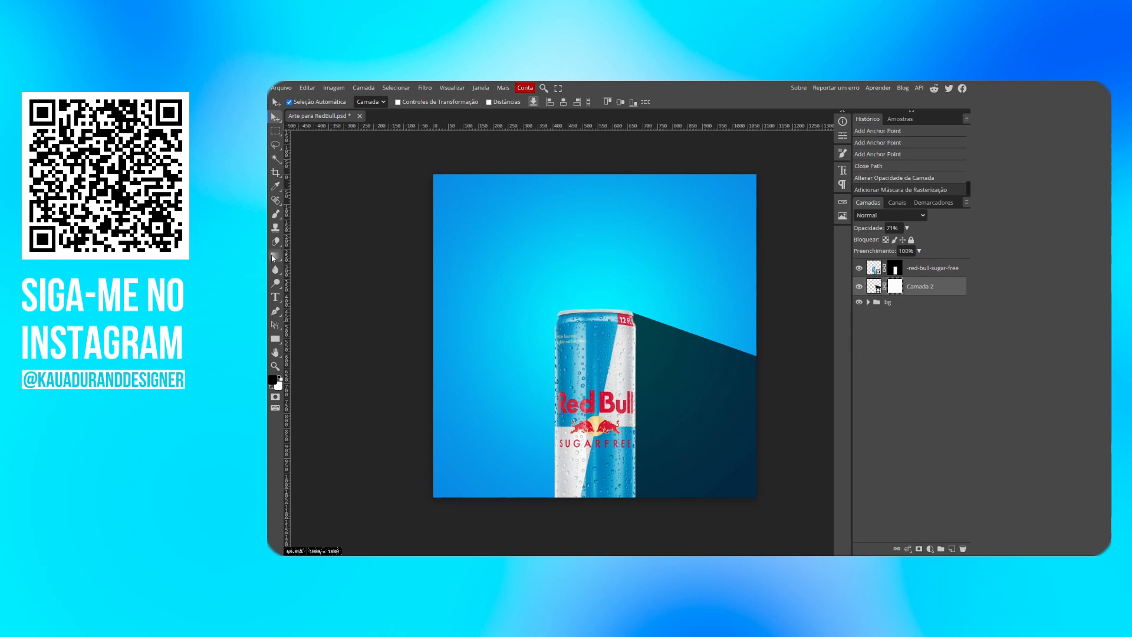
{"action": "left_click", "coordinate": [273, 257]}
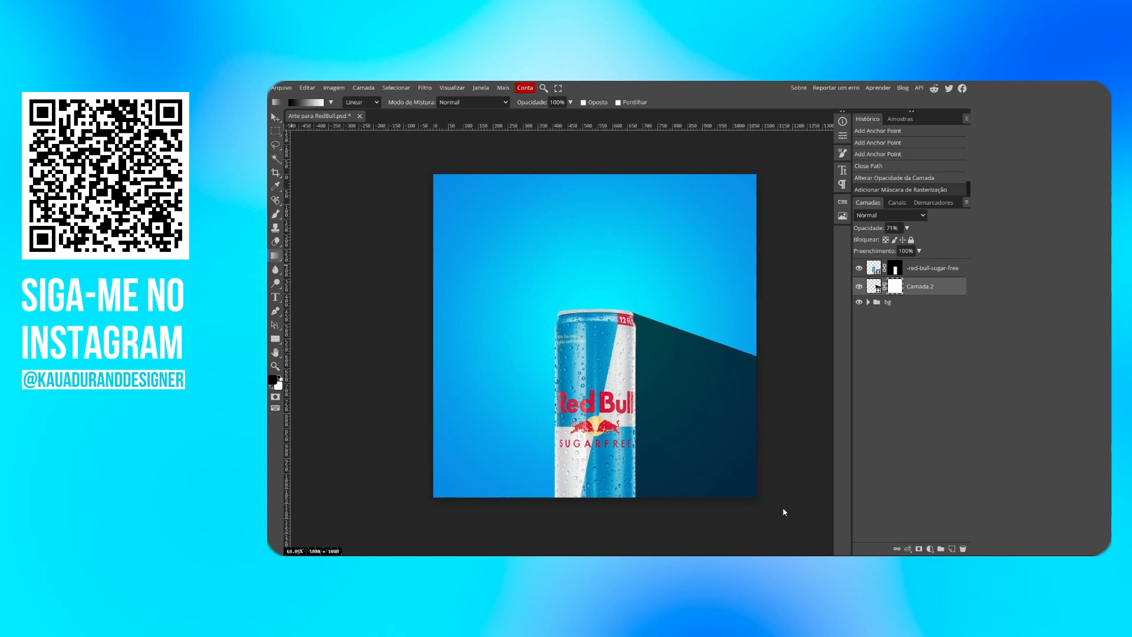
Step: Try fading the shadow's outer end with linear gradients on its mask at 100% and 78% opacity, and undo them all
{"action": "left_click_drag", "start_coordinate": [783, 506], "coordinate": [662, 390]}
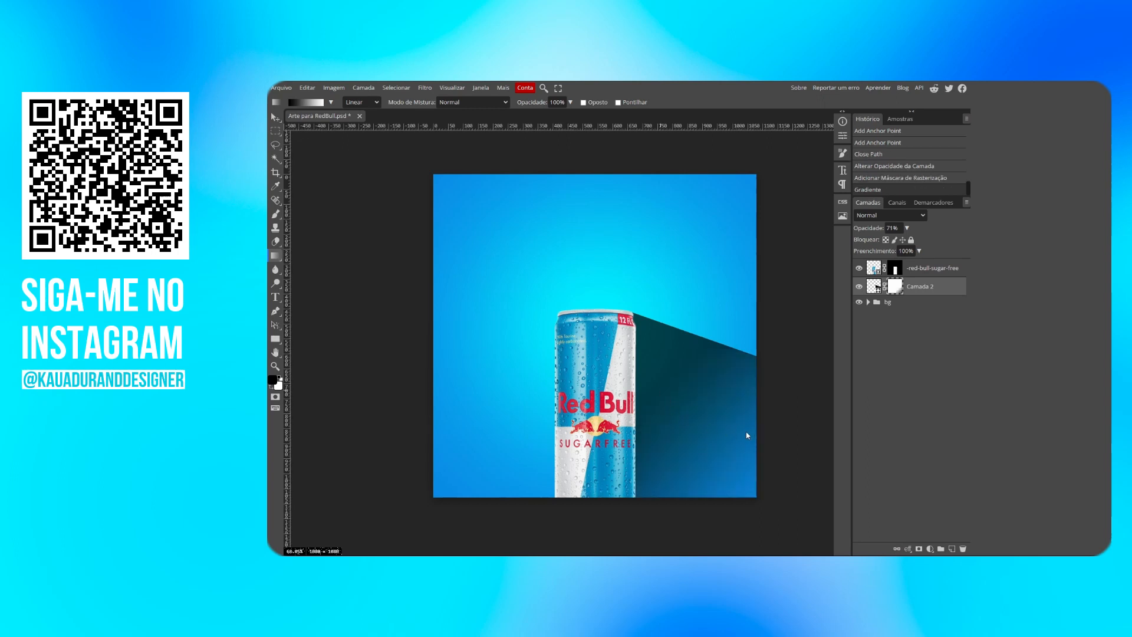
{"action": "key", "text": "ctrl+z"}
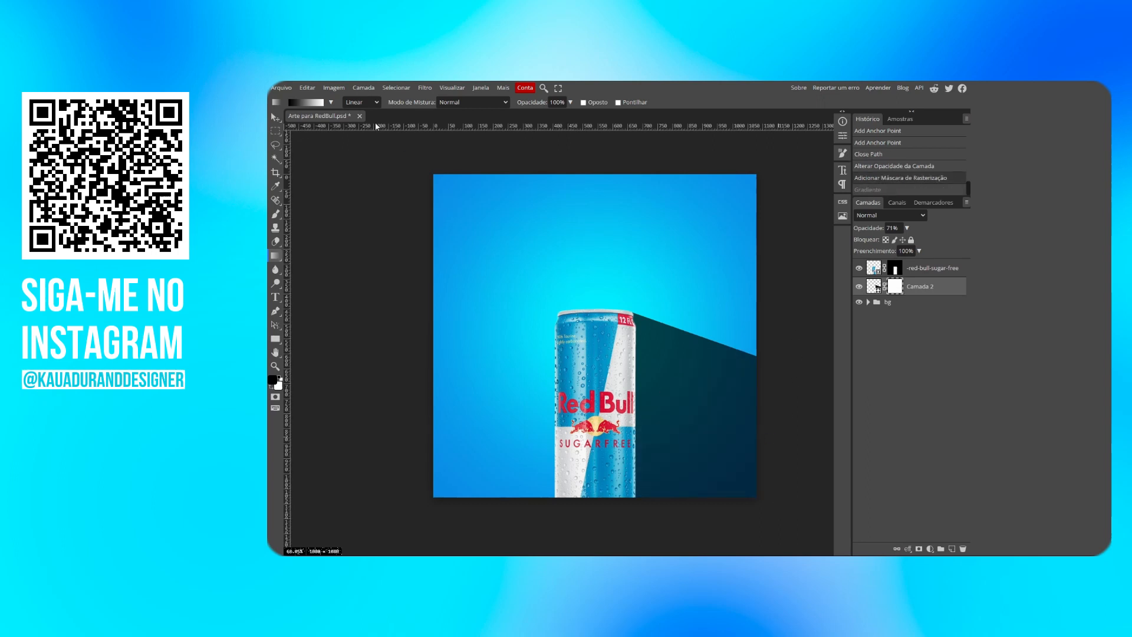
{"action": "left_click", "coordinate": [570, 103]}
{"action": "mouse_move", "coordinate": [561, 116]}
{"action": "left_mouse_down"}
{"action": "mouse_move", "coordinate": [551, 117]}
{"action": "mouse_move", "coordinate": [560, 121]}
{"action": "left_mouse_up"}
{"action": "left_click_drag", "start_coordinate": [681, 428], "coordinate": [682, 428]}
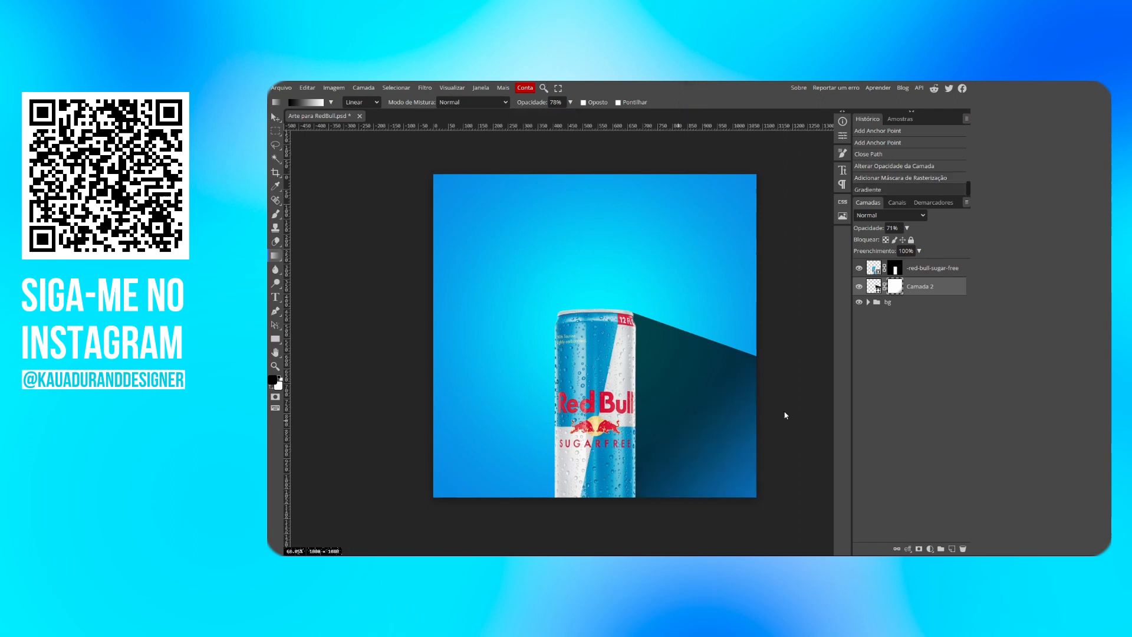
{"action": "left_click_drag", "start_coordinate": [785, 415], "coordinate": [687, 413]}
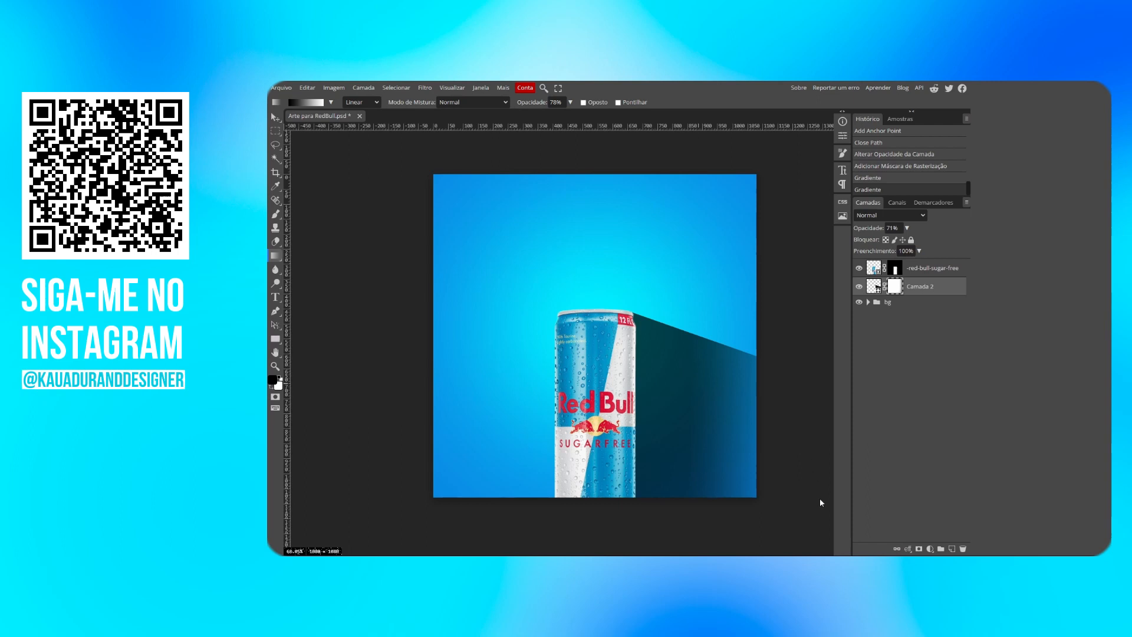
{"action": "key", "text": "ctrl+z"}
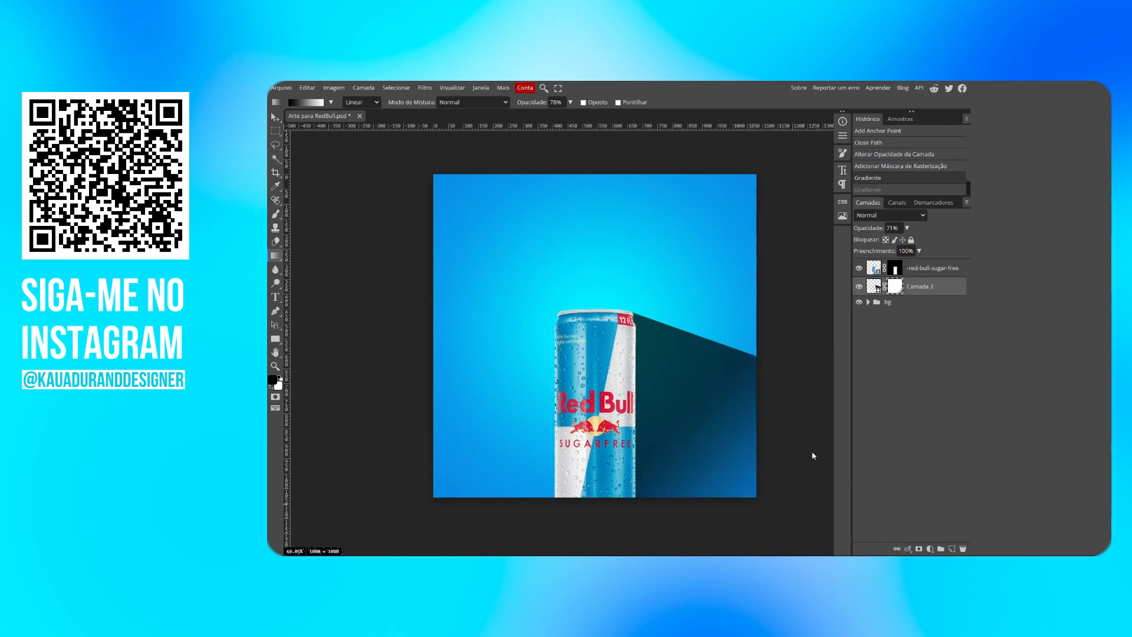
{"action": "left_click_drag", "start_coordinate": [783, 366], "coordinate": [725, 353]}
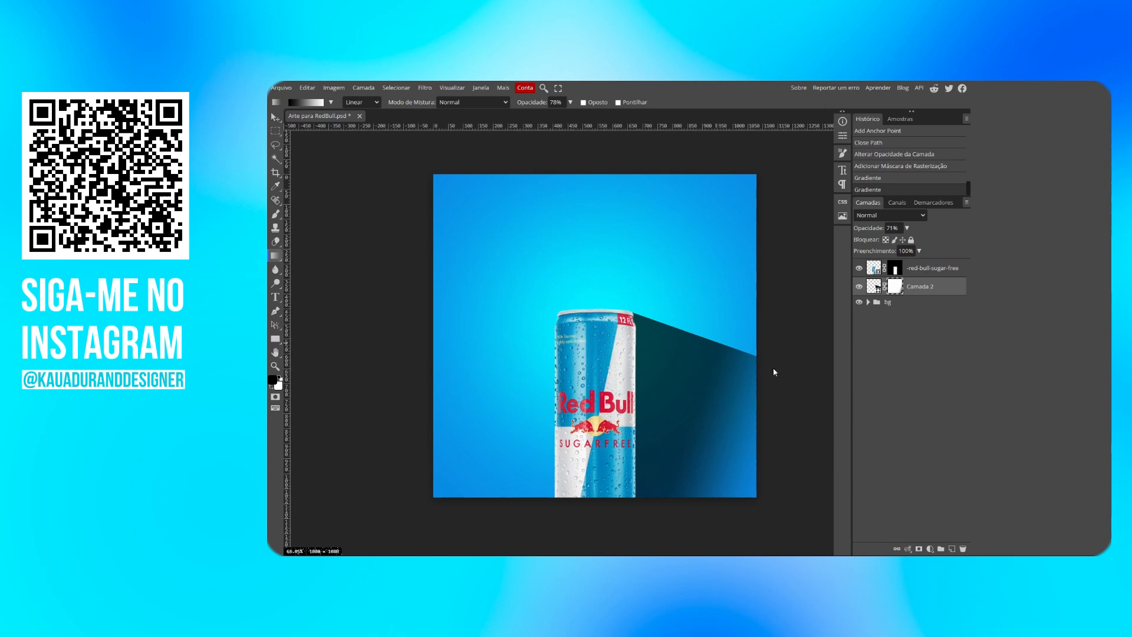
{"action": "key", "text": "ctrl+z"}
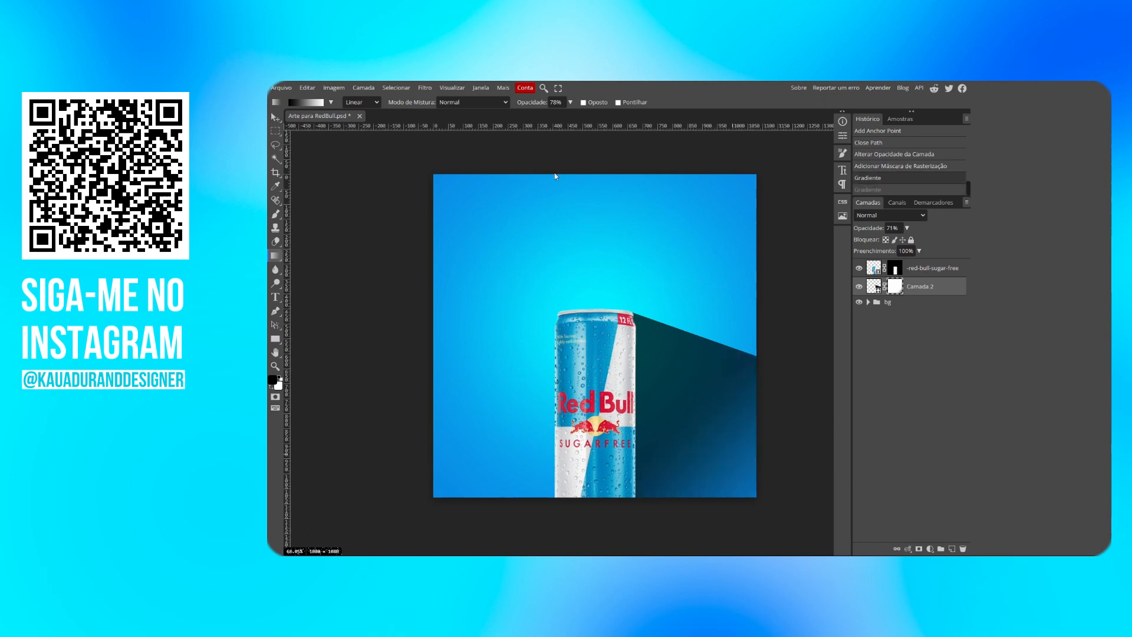
{"action": "key", "text": "ctrl+z"}
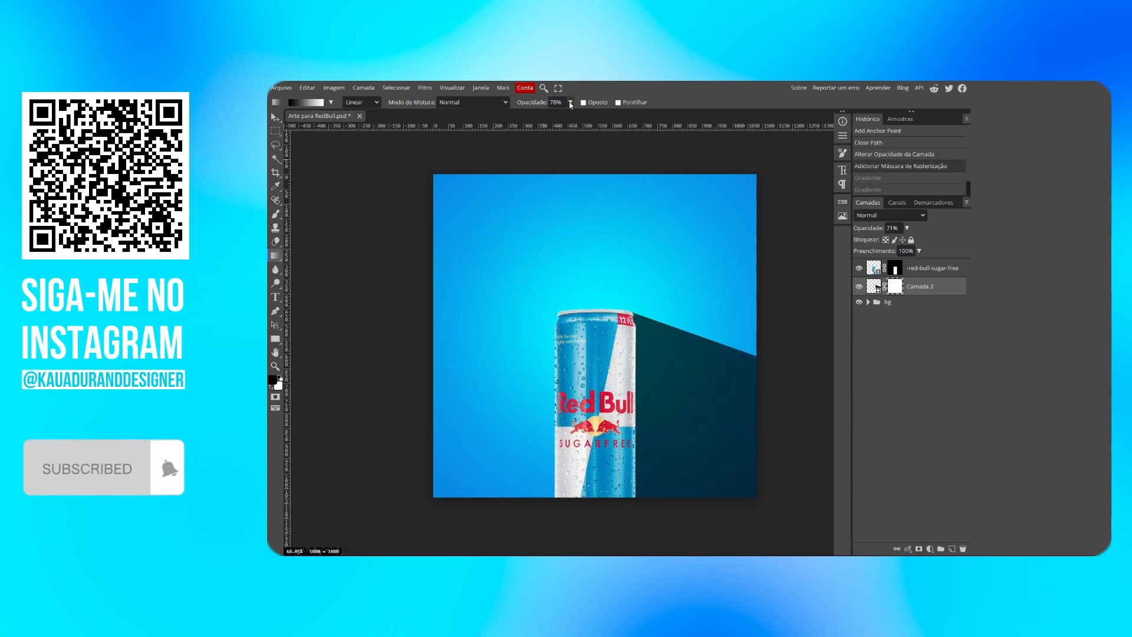
Step: Fade the shadow's lower right corner with two black-to-white linear gradients on its mask at 58% opacity
{"action": "left_click", "coordinate": [570, 104]}
{"action": "left_click_drag", "start_coordinate": [558, 115], "coordinate": [549, 116]}
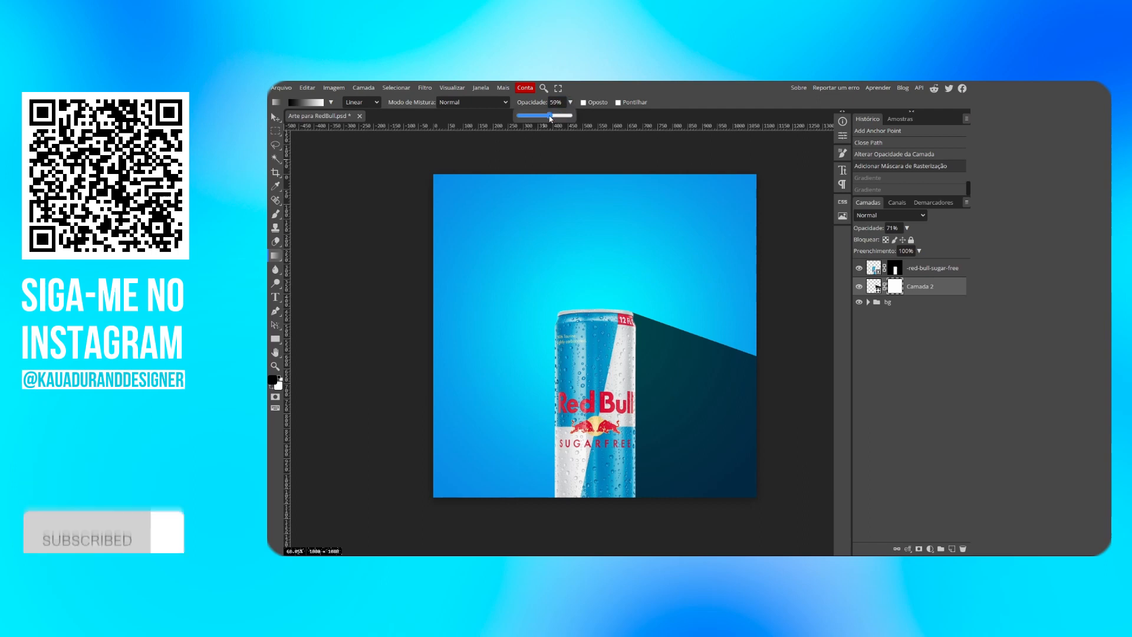
{"action": "left_click_drag", "start_coordinate": [803, 472], "coordinate": [687, 428]}
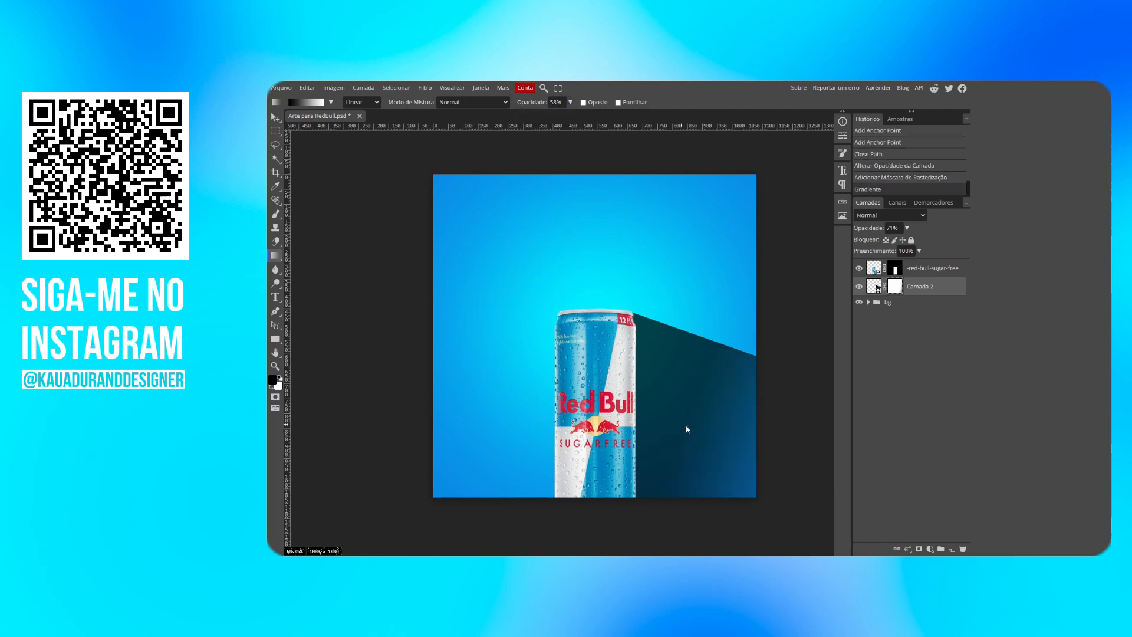
{"action": "left_click_drag", "start_coordinate": [782, 478], "coordinate": [685, 434]}
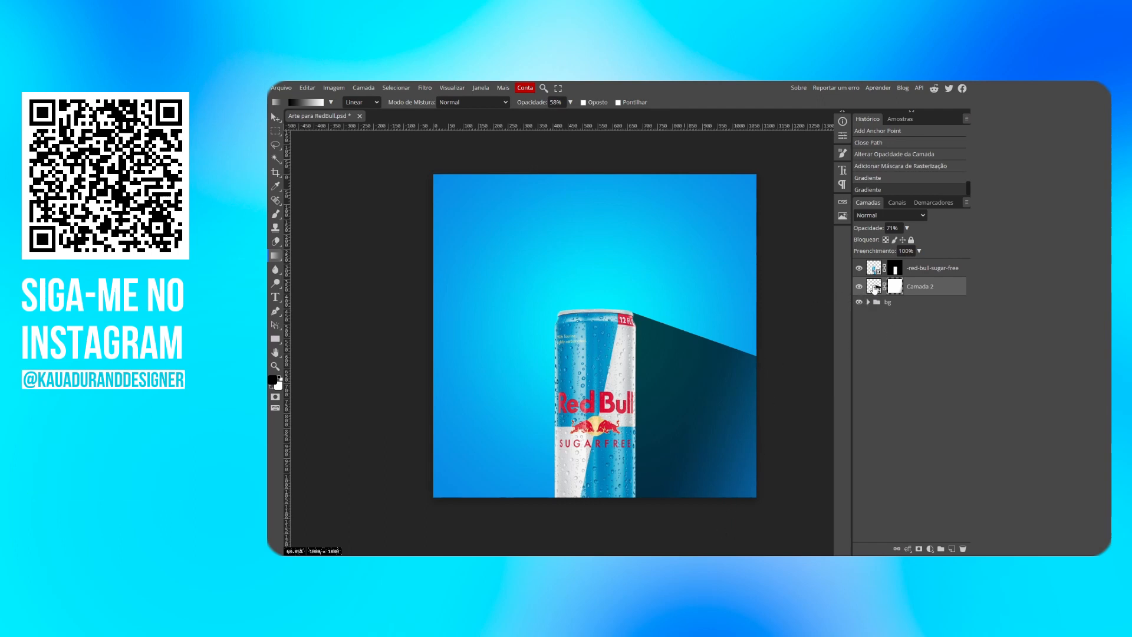
Step: Try to apply a Gaussian Blur to the shadow shape
{"action": "left_click", "coordinate": [424, 88]}
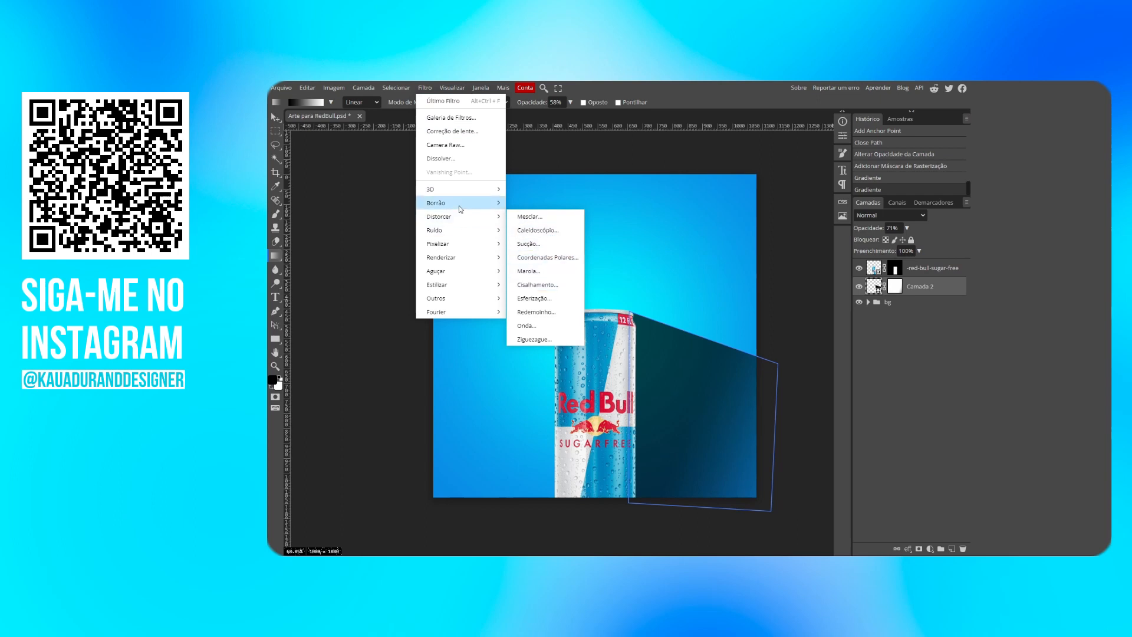
{"action": "mouse_move", "coordinate": [461, 209]}
{"action": "left_click", "coordinate": [554, 258]}
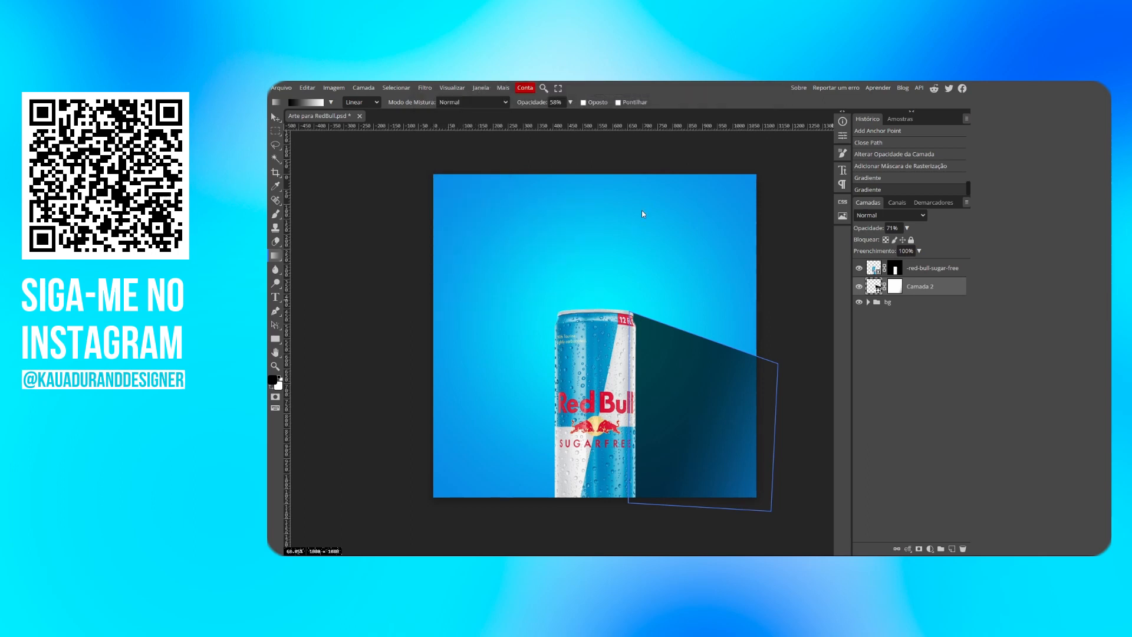
{"action": "left_click", "coordinate": [425, 87]}
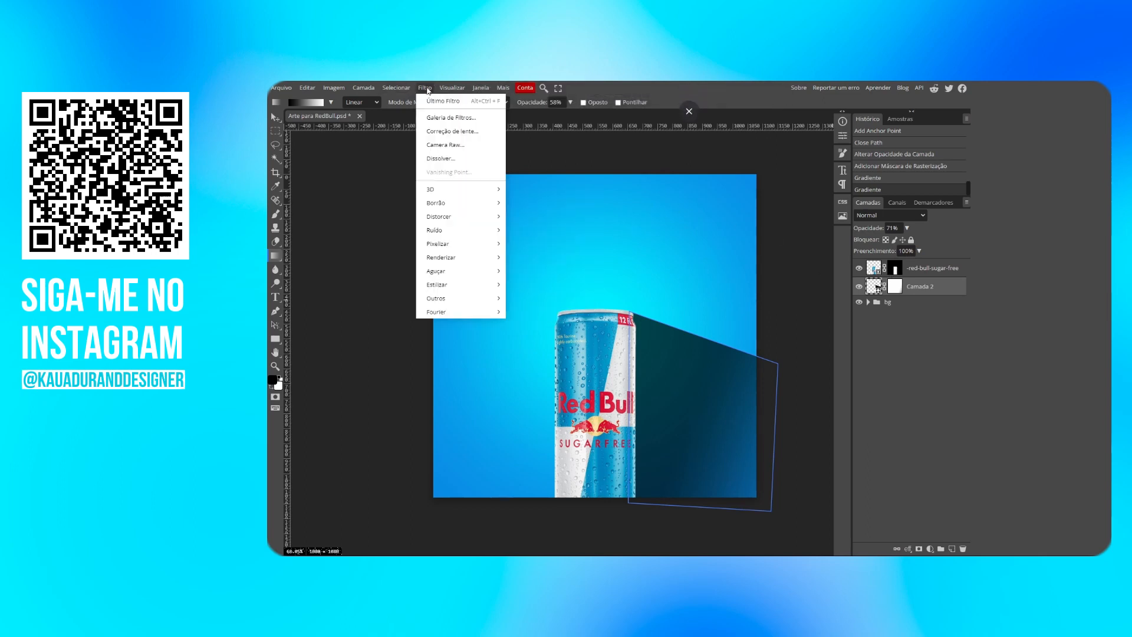
{"action": "mouse_move", "coordinate": [449, 206]}
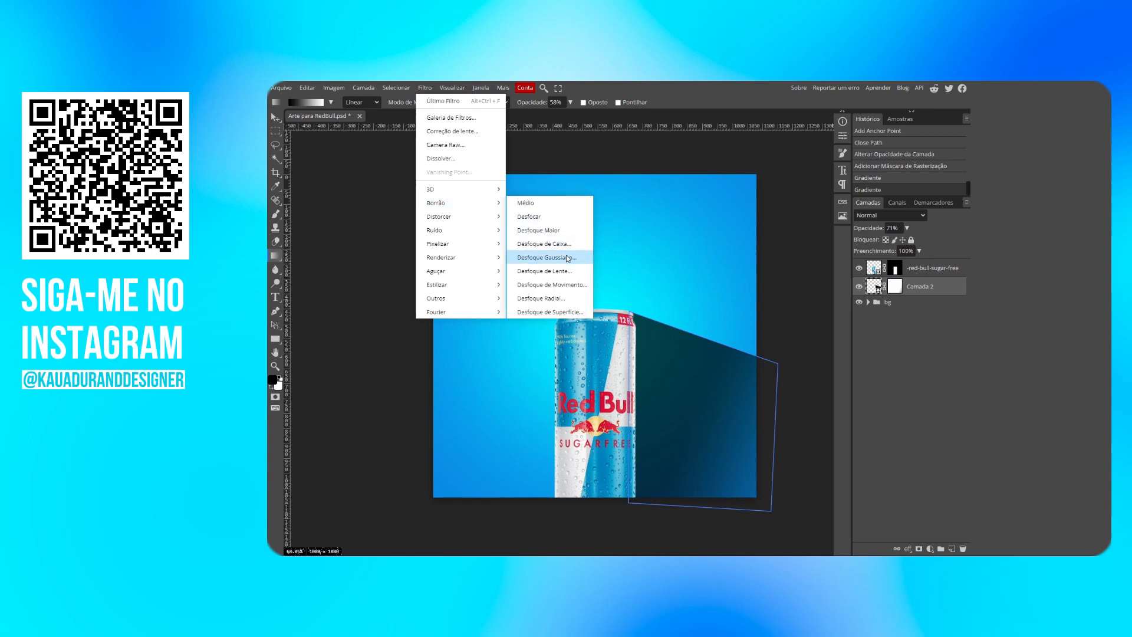
{"action": "left_click", "coordinate": [565, 254]}
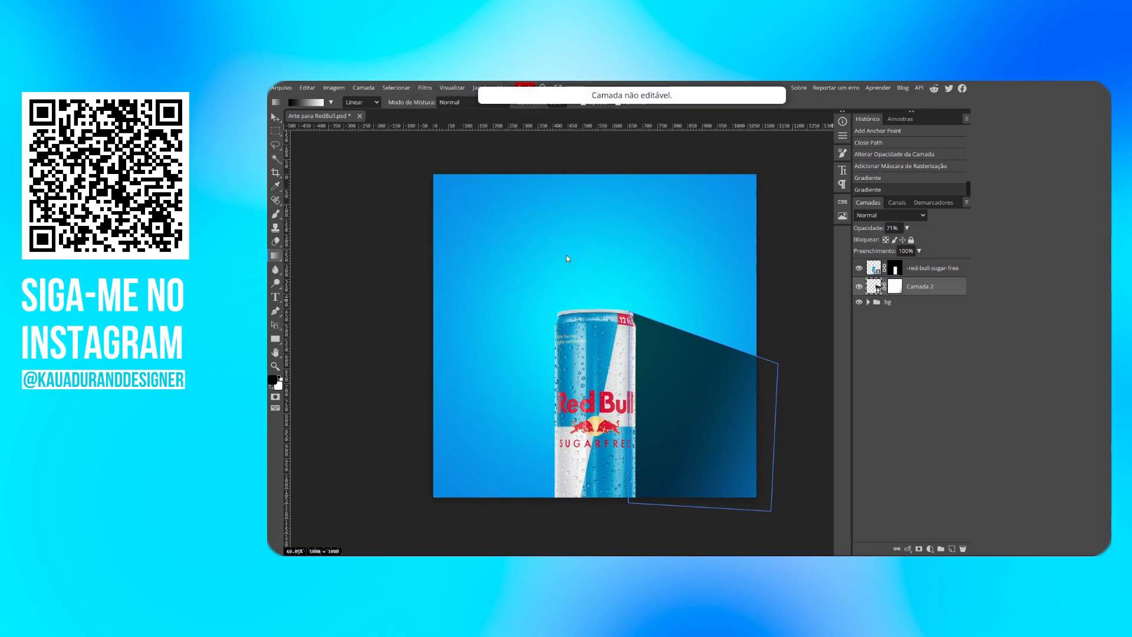
Step: Convert the shadow layer Camada 2 into a smart object
{"action": "right_click", "coordinate": [920, 295]}
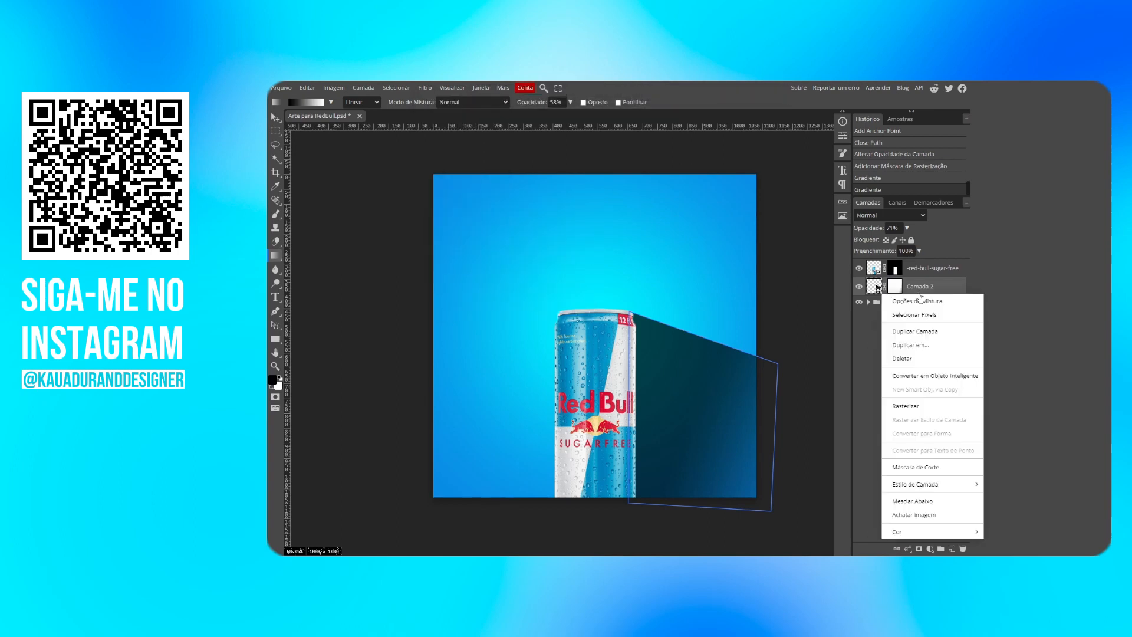
{"action": "left_click", "coordinate": [951, 377]}
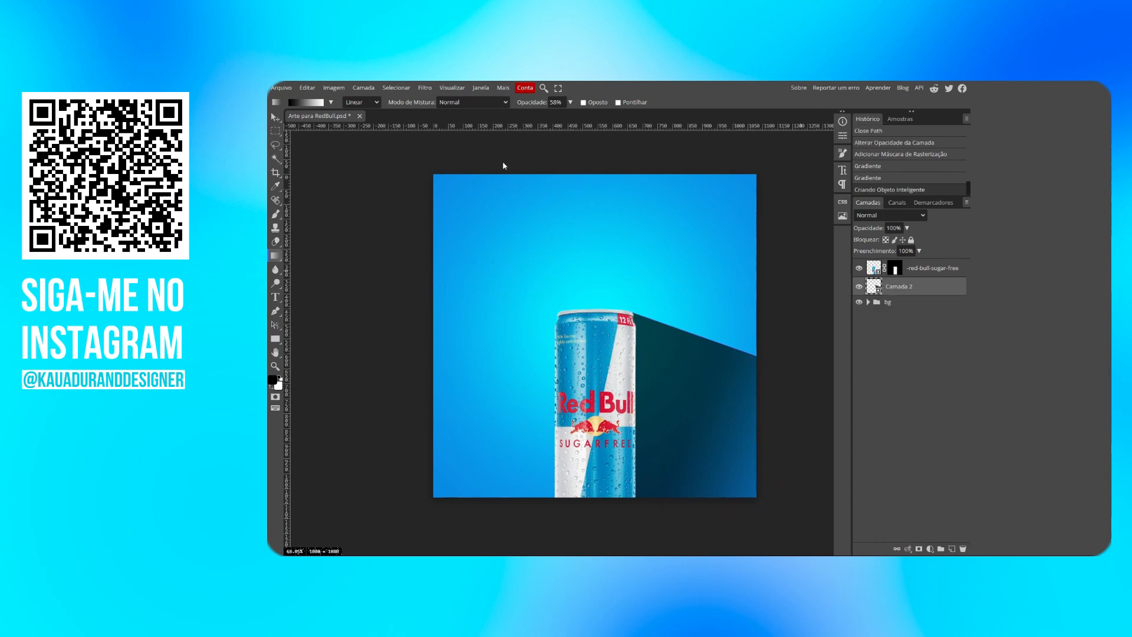
Step: Apply a Gaussian Blur with an 8.6 px radius to the shadow smart object Camada 2
{"action": "left_click", "coordinate": [425, 87]}
{"action": "mouse_move", "coordinate": [480, 204]}
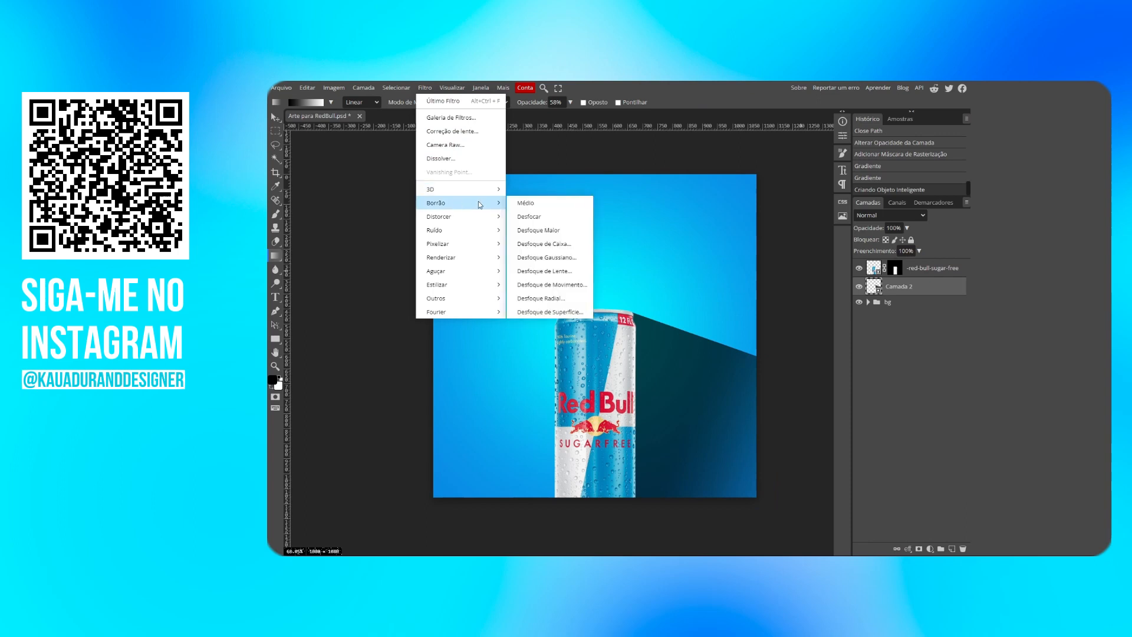
{"action": "left_click", "coordinate": [566, 258]}
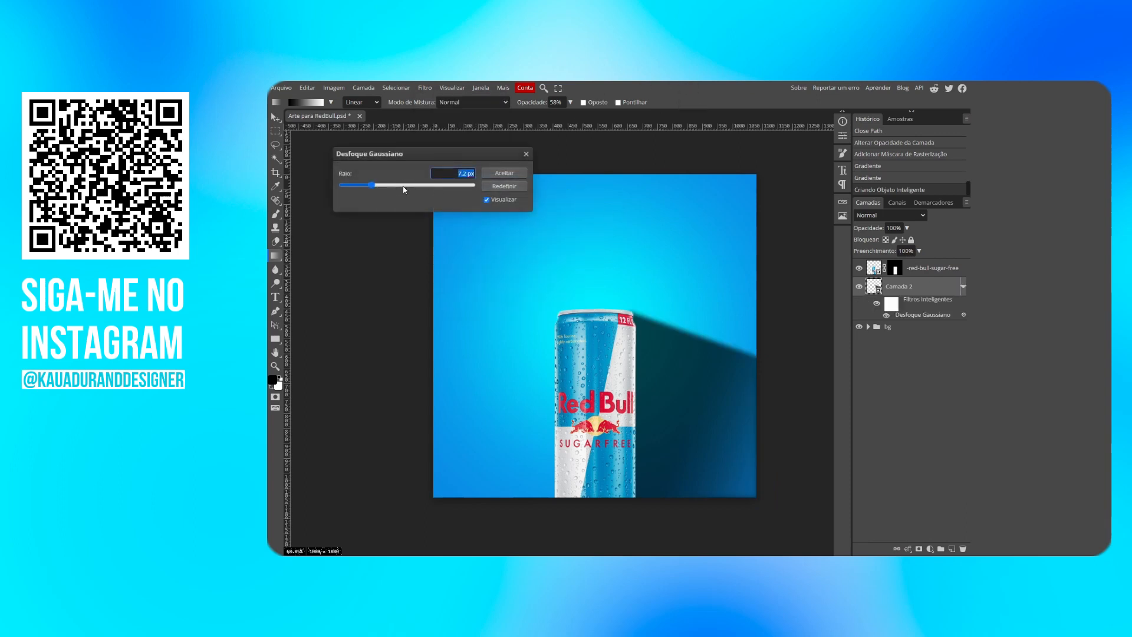
{"action": "mouse_move", "coordinate": [375, 187]}
{"action": "left_mouse_down"}
{"action": "mouse_move", "coordinate": [445, 190]}
{"action": "mouse_move", "coordinate": [373, 189]}
{"action": "left_mouse_up"}
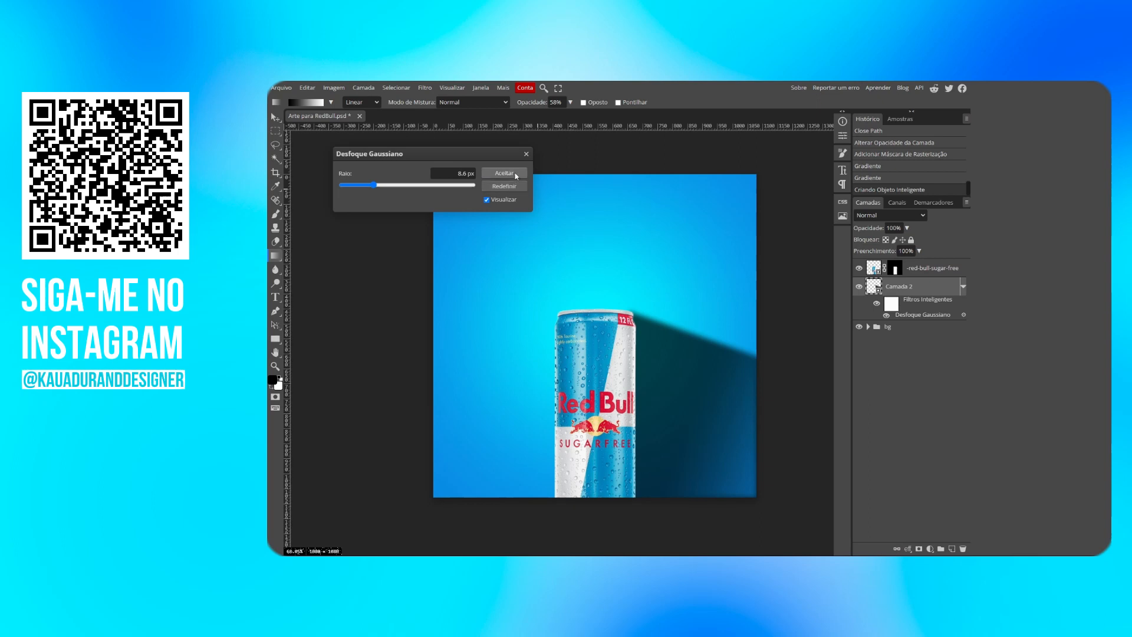
{"action": "key", "text": "Return"}
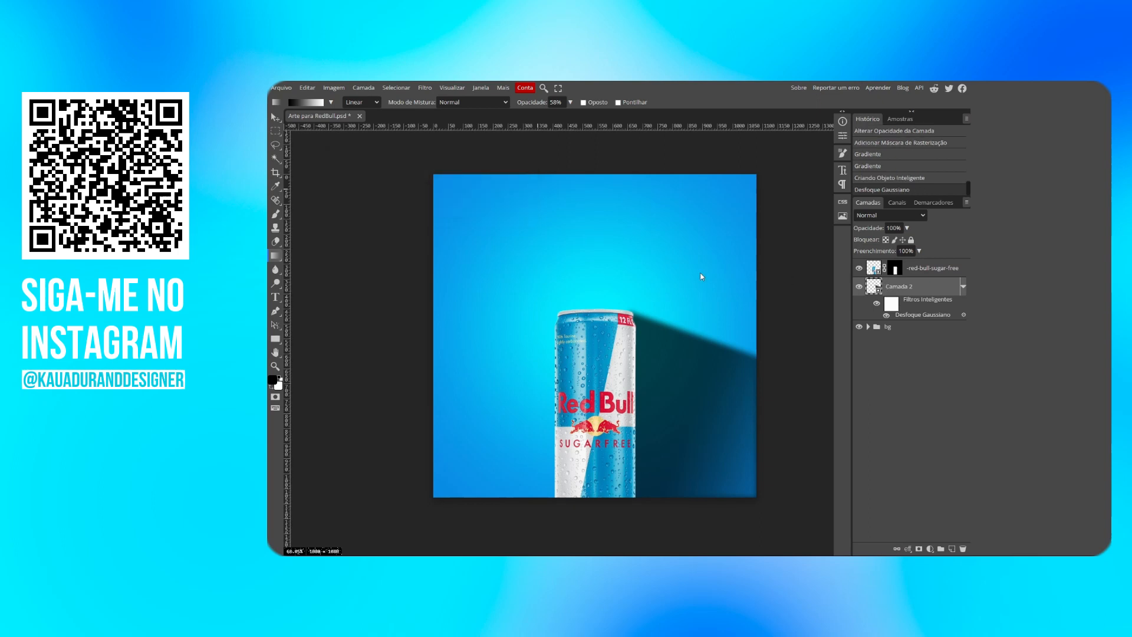
Step: Distort the shadow with Free Transform in two passes, pulling its upper left corner slightly down to meet the can's top edge
{"action": "key", "text": "ctrl+alt+t"}
{"action": "mouse_move", "coordinate": [704, 308]}
{"action": "left_mouse_down"}
{"action": "mouse_move", "coordinate": [720, 296]}
{"action": "mouse_move", "coordinate": [704, 305]}
{"action": "left_mouse_up"}
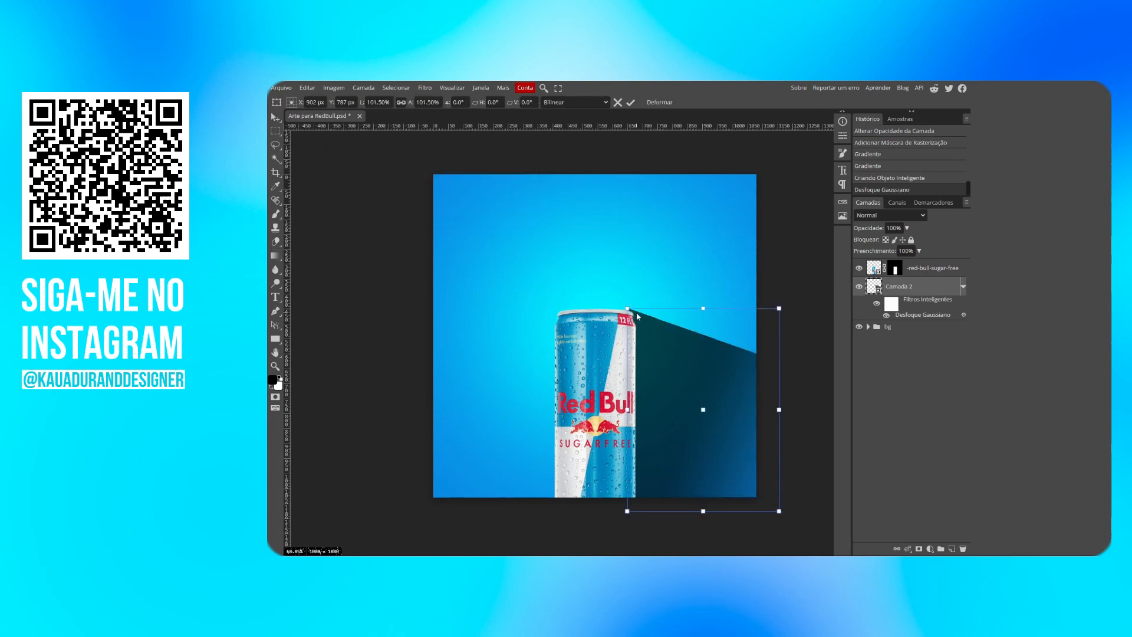
{"action": "left_click_drag", "start_coordinate": [626, 307], "coordinate": [627, 313]}
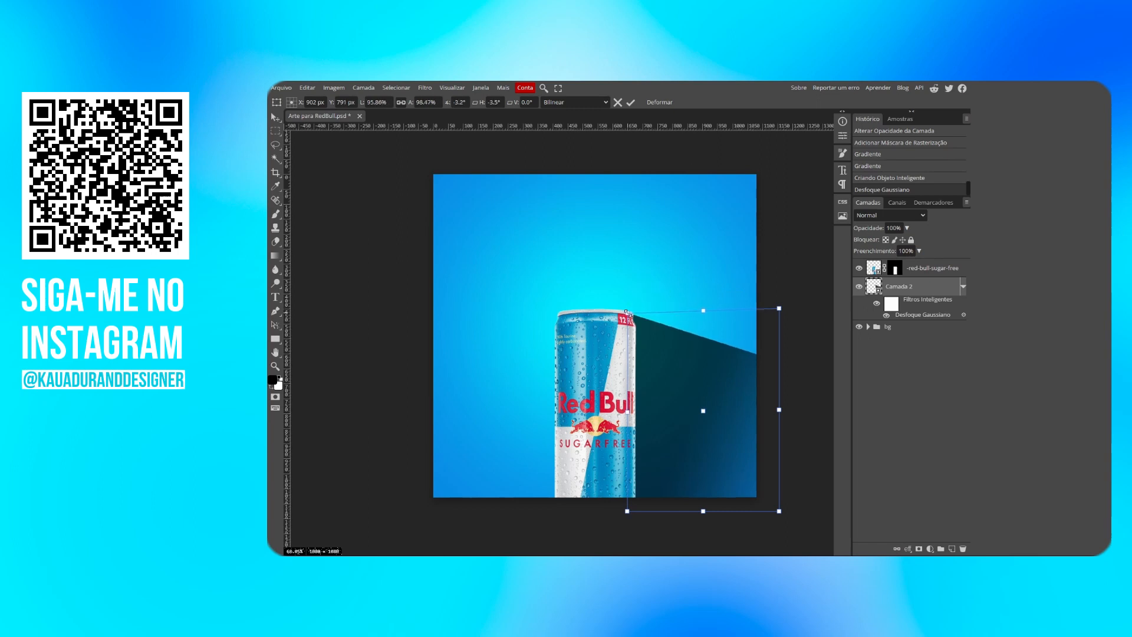
{"action": "left_click", "coordinate": [631, 103]}
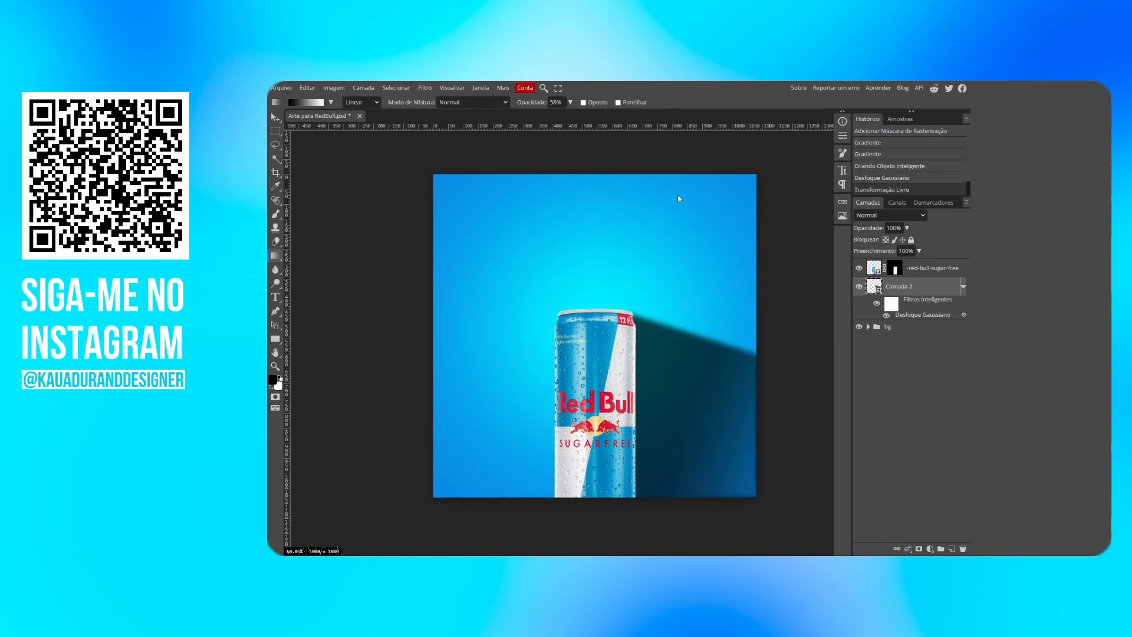
{"action": "key", "text": "ctrl+t"}
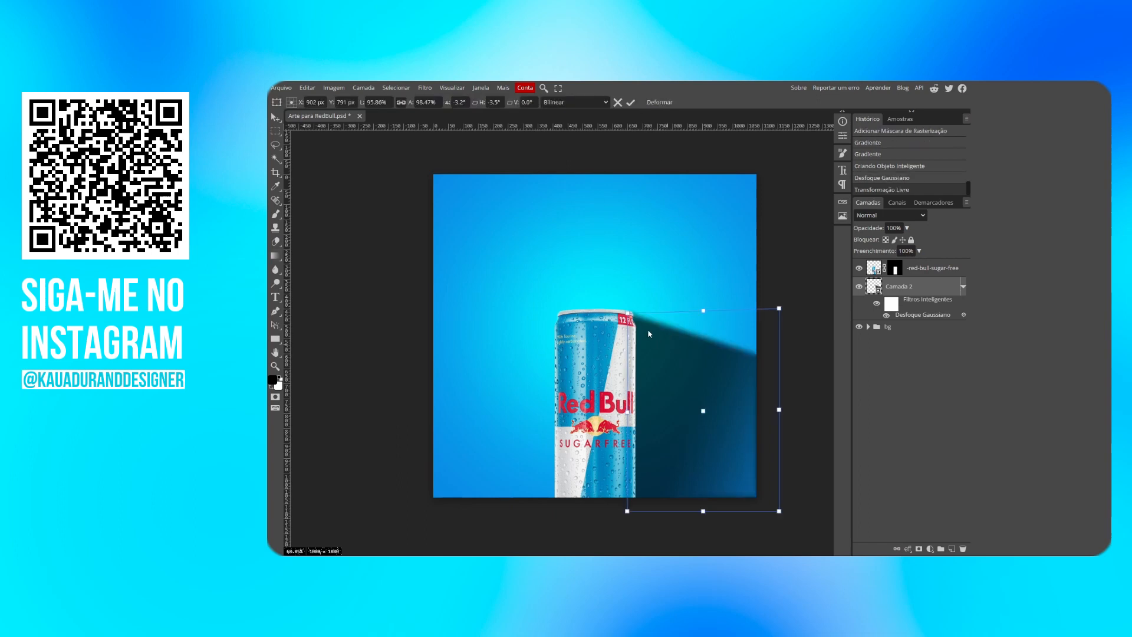
{"action": "left_click_drag", "start_coordinate": [629, 314], "coordinate": [628, 315]}
{"action": "left_click", "coordinate": [630, 102]}
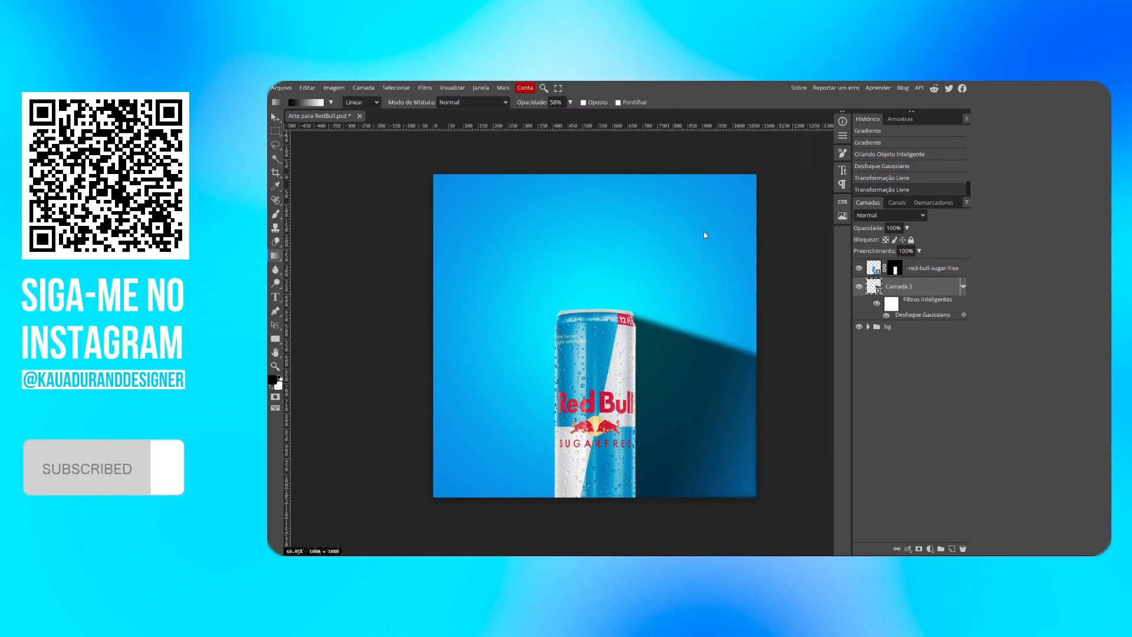
Step: Set the opacity of the shadow layer Camada 2 to 73%
{"action": "scroll", "coordinate": [675, 380], "scroll_direction": "up", "scroll_amount": 1}
{"action": "scroll", "coordinate": [674, 380], "scroll_direction": "down", "scroll_amount": 2}
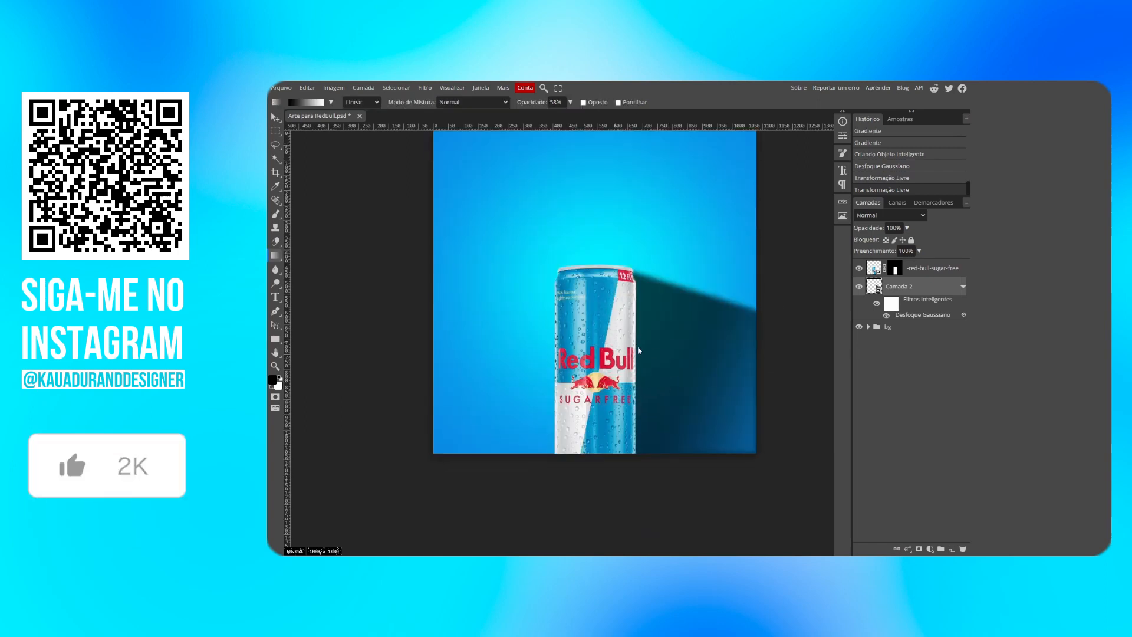
{"action": "left_click", "coordinate": [669, 354]}
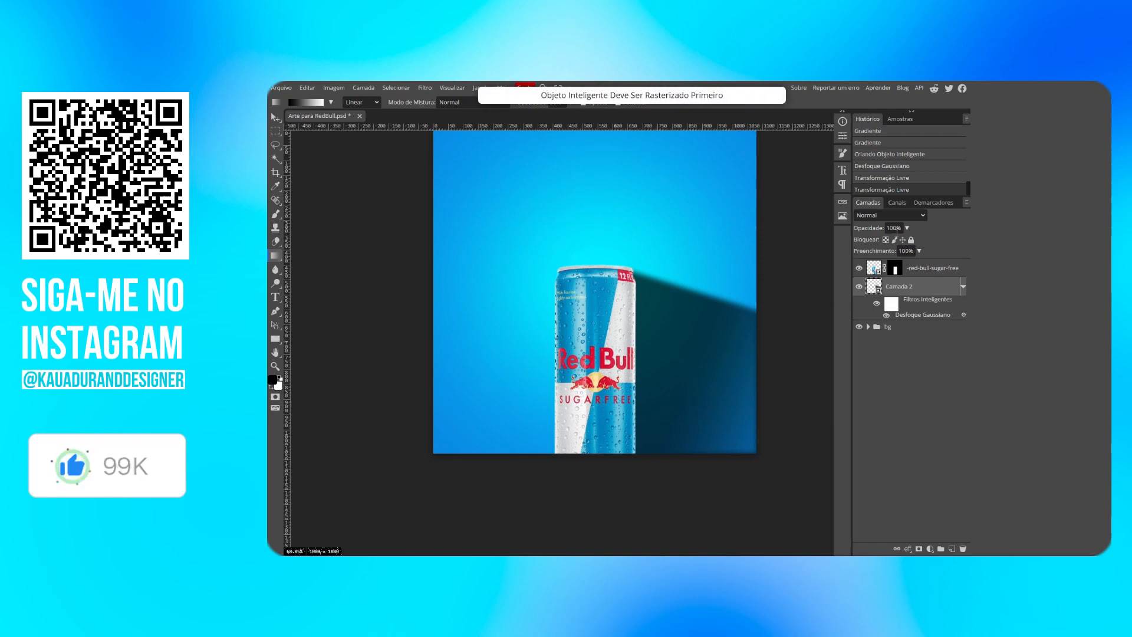
{"action": "left_click", "coordinate": [906, 228]}
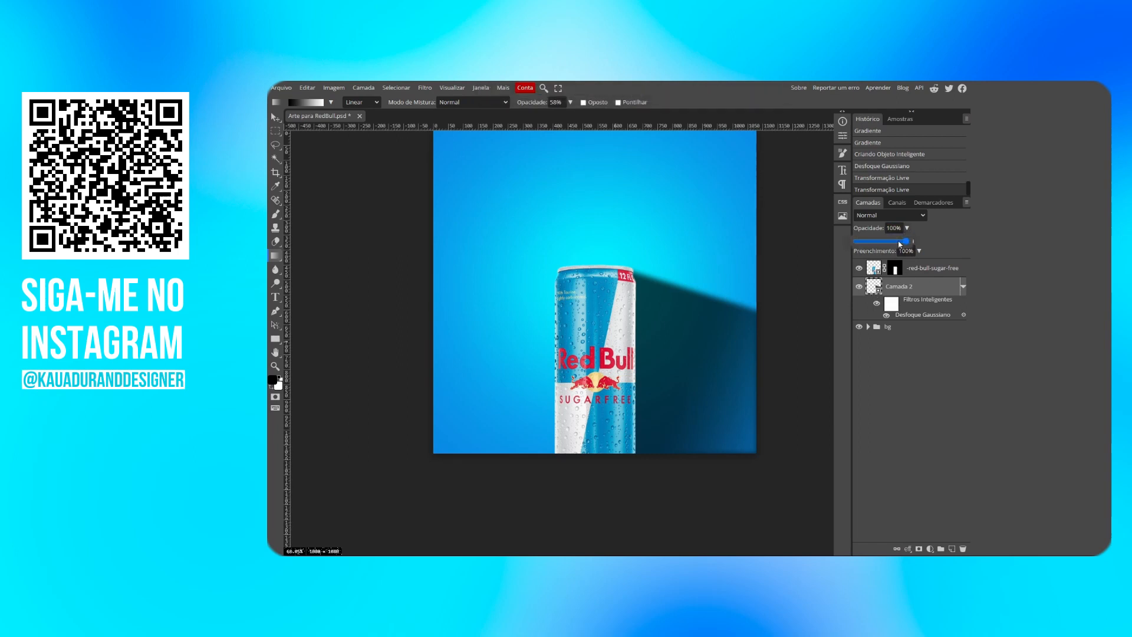
{"action": "left_click_drag", "start_coordinate": [889, 246], "coordinate": [893, 246]}
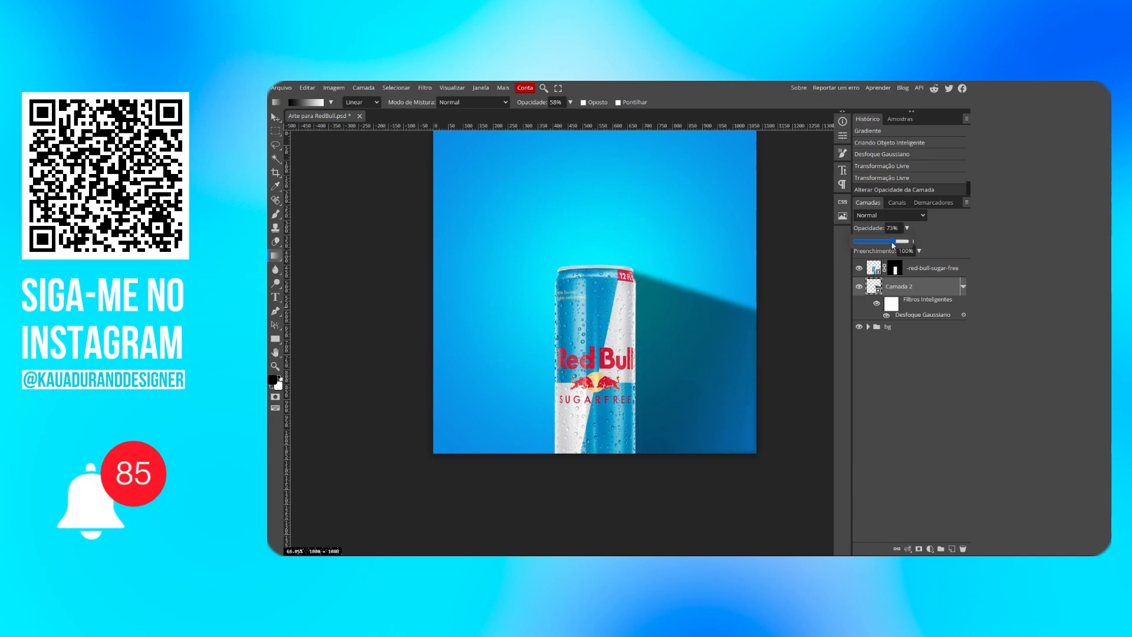
{"action": "left_click", "coordinate": [713, 311]}
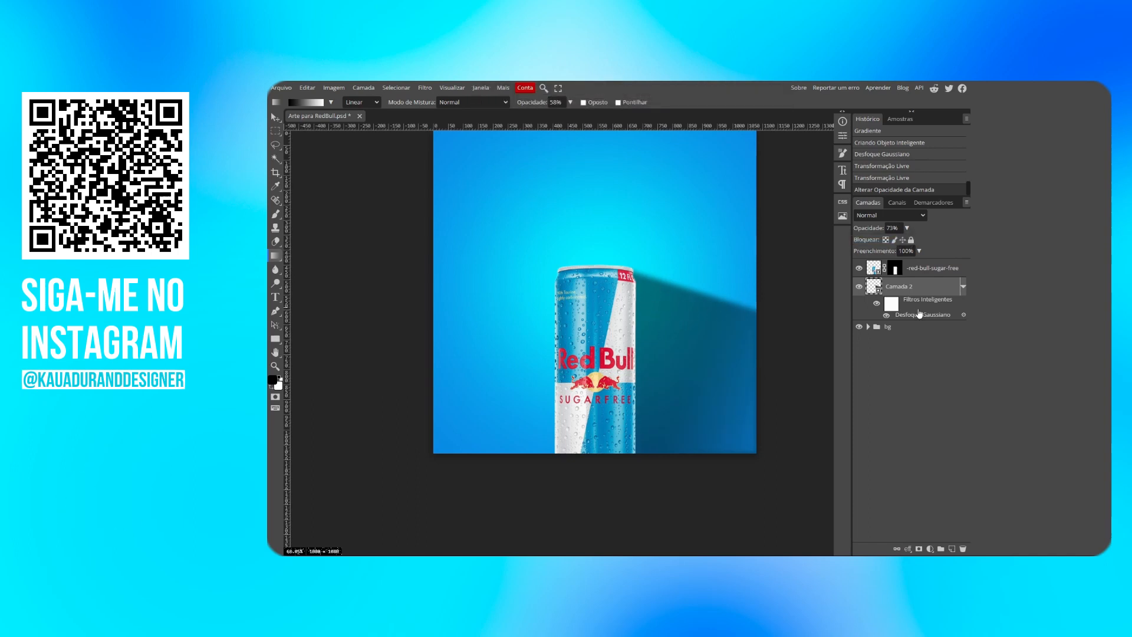
Step: Add a Multiply drop shadow to the can layer with 48% opacity, 147° angle, 23 px distance and 55 px size
{"action": "left_click", "coordinate": [917, 273]}
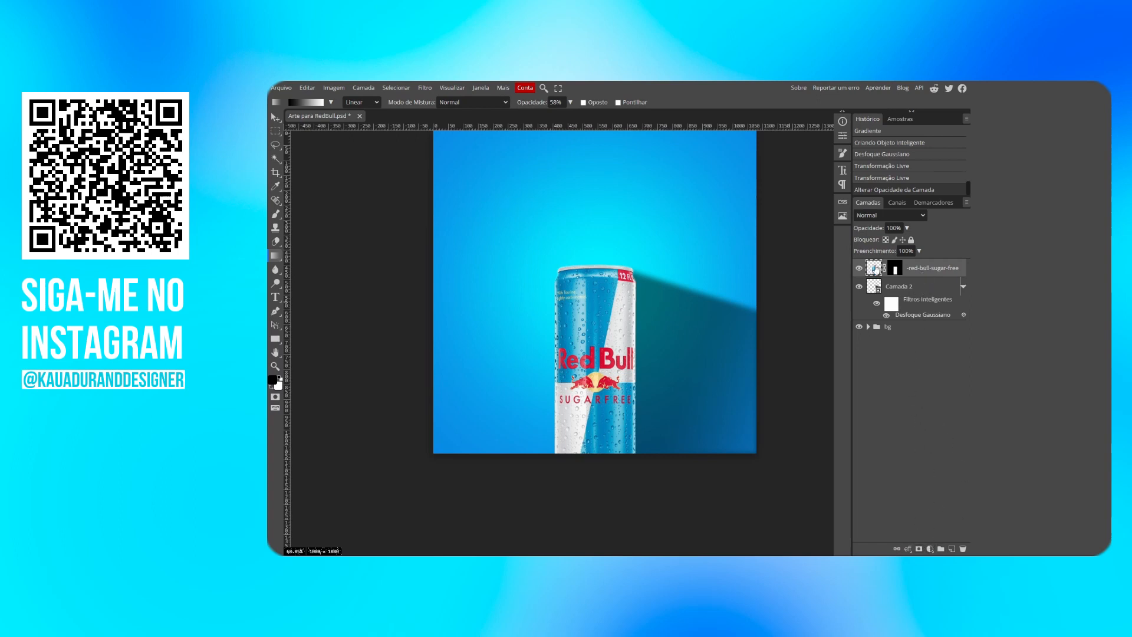
{"action": "left_click", "coordinate": [909, 550]}
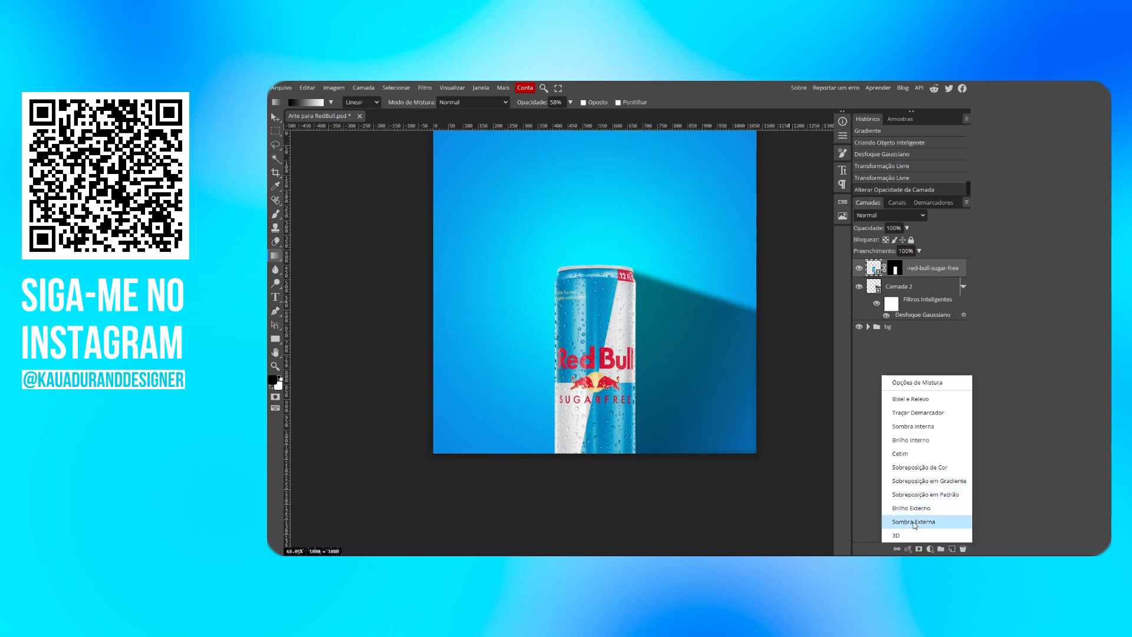
{"action": "left_click", "coordinate": [912, 521]}
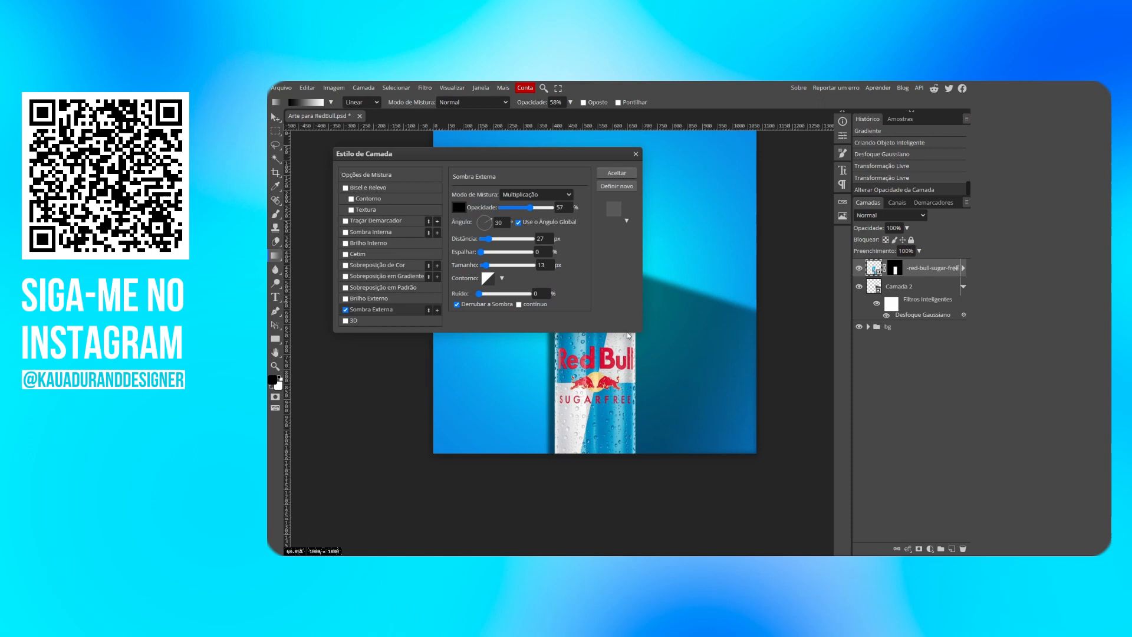
{"action": "left_click_drag", "start_coordinate": [497, 155], "coordinate": [937, 169]}
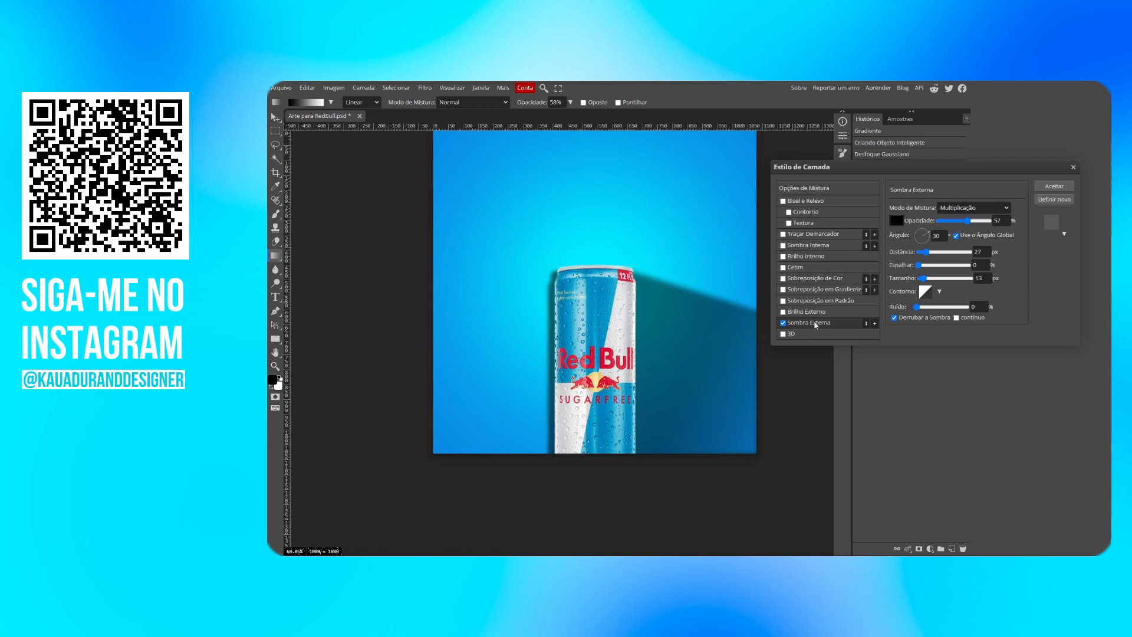
{"action": "mouse_move", "coordinate": [554, 346]}
{"action": "left_mouse_down"}
{"action": "mouse_move", "coordinate": [564, 346]}
{"action": "mouse_move", "coordinate": [519, 342]}
{"action": "mouse_move", "coordinate": [565, 349]}
{"action": "mouse_move", "coordinate": [561, 363]}
{"action": "left_mouse_up"}
{"action": "left_click_drag", "start_coordinate": [924, 279], "coordinate": [927, 278]}
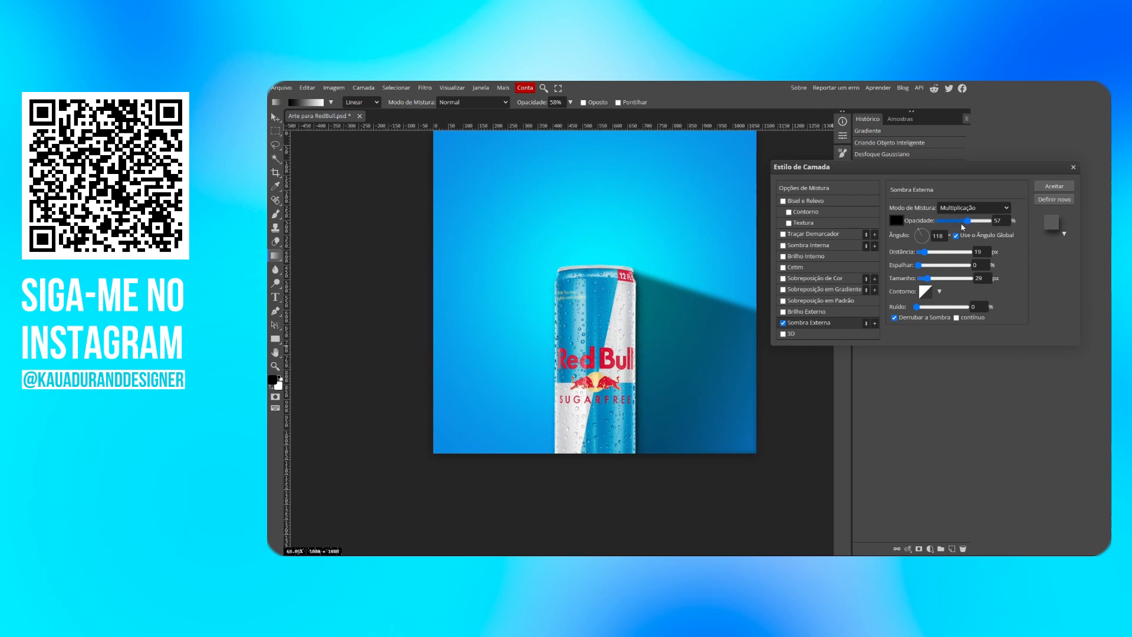
{"action": "left_click_drag", "start_coordinate": [620, 363], "coordinate": [623, 362]}
{"action": "left_click_drag", "start_coordinate": [960, 221], "coordinate": [967, 221]}
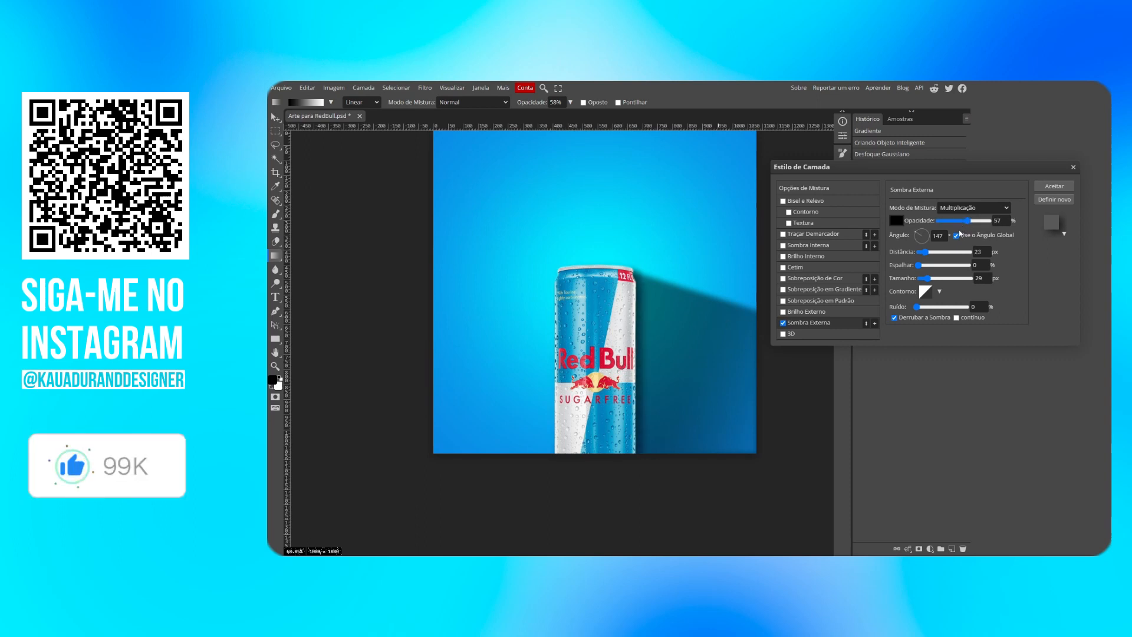
{"action": "left_click_drag", "start_coordinate": [928, 278], "coordinate": [936, 279]}
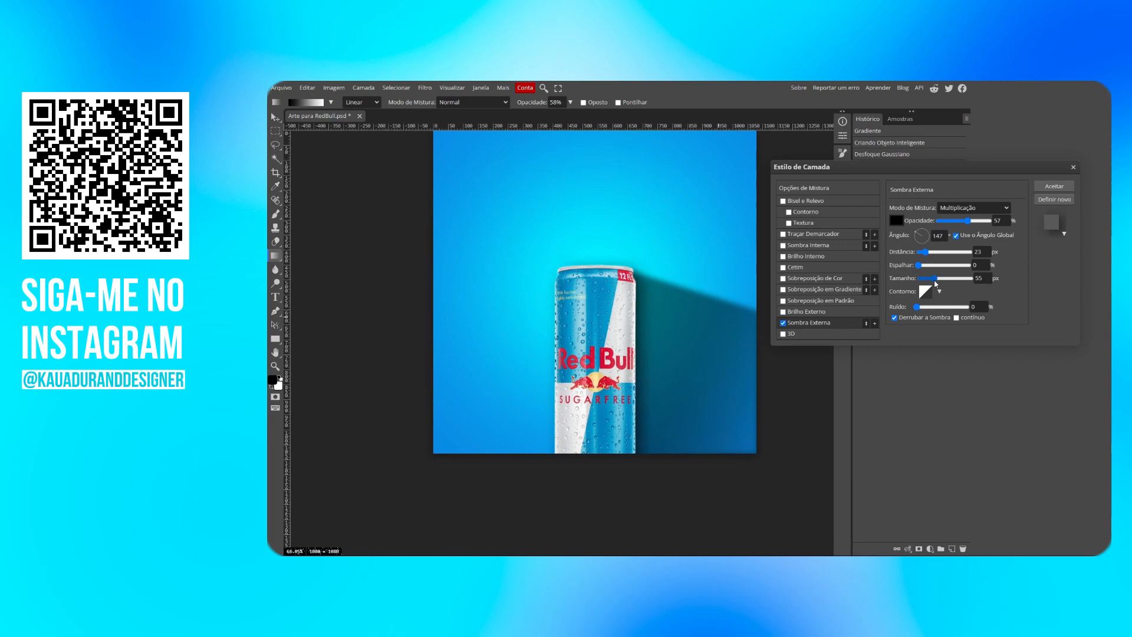
{"action": "left_click_drag", "start_coordinate": [967, 221], "coordinate": [964, 223]}
{"action": "key", "text": "Return"}
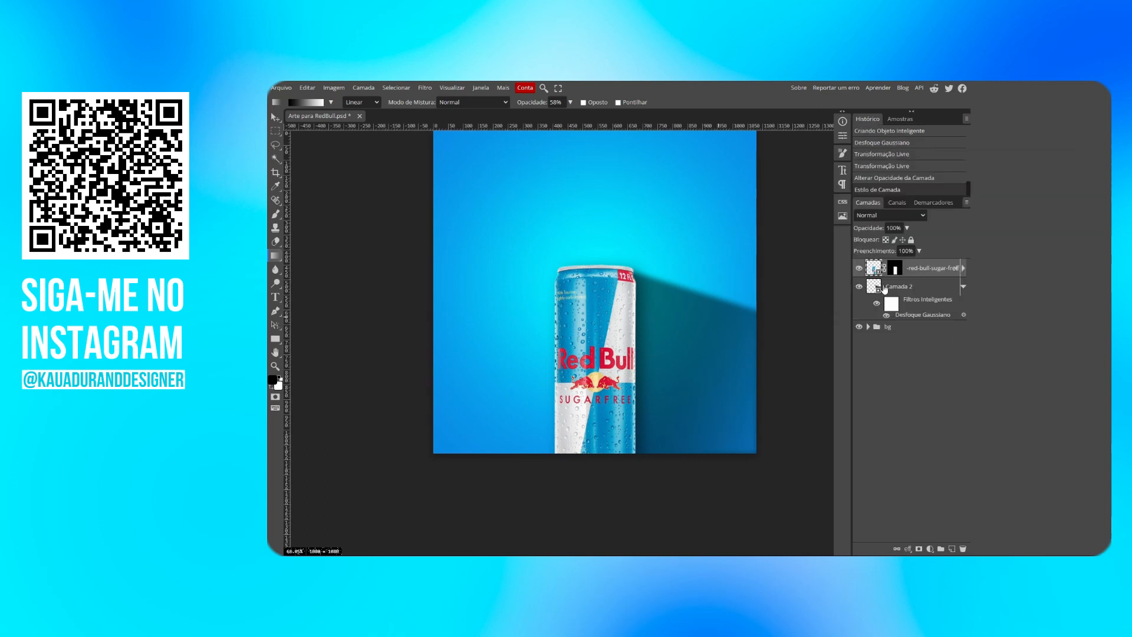
Step: Expand the can layer's effects and toggle the drop shadow off and on to compare the can with and without it
{"action": "left_click", "coordinate": [963, 268]}
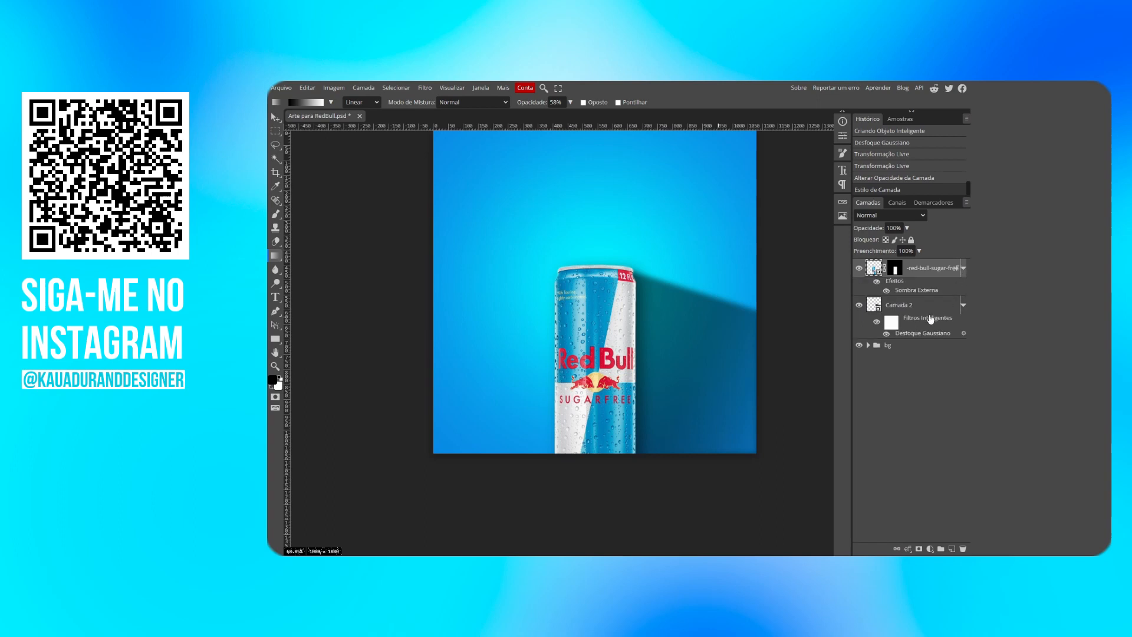
{"action": "left_click", "coordinate": [887, 292]}
{"action": "left_click", "coordinate": [887, 291]}
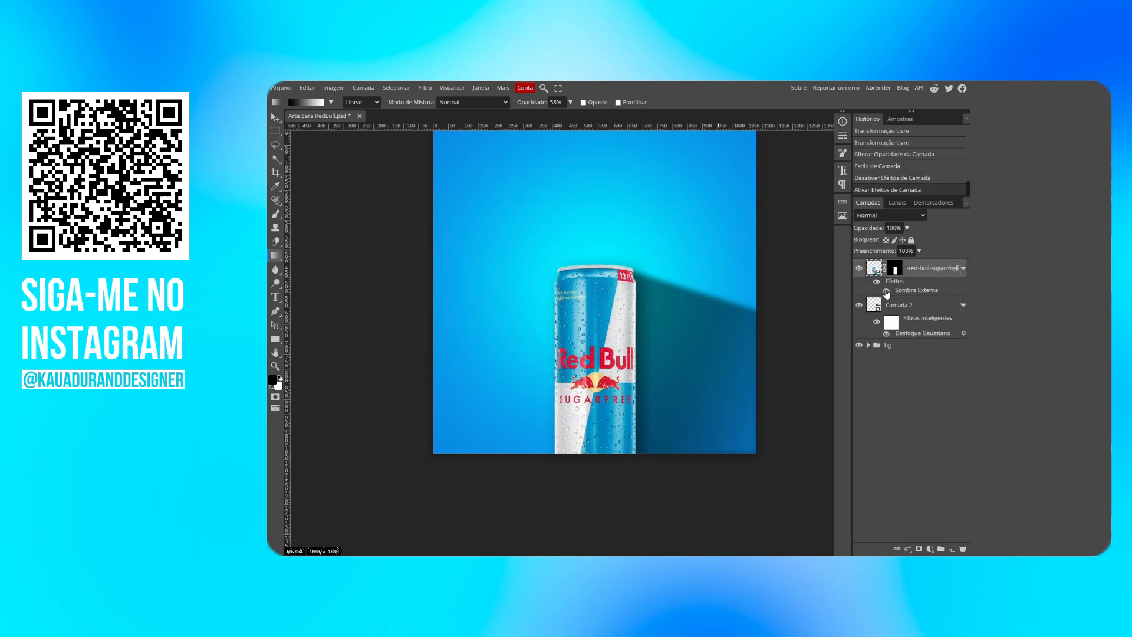
{"action": "left_click", "coordinate": [886, 291]}
{"action": "left_click", "coordinate": [887, 291]}
Step: Reduce the size of the can's drop shadow and shift its offset towards the left side of the can
{"action": "double_click", "coordinate": [914, 290]}
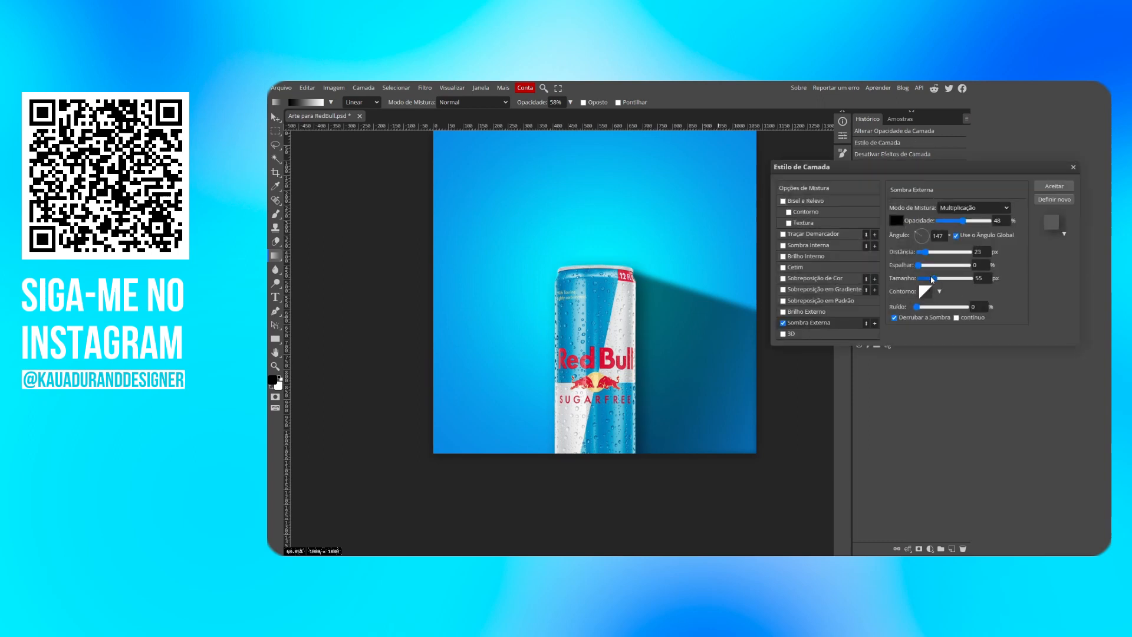
{"action": "left_click_drag", "start_coordinate": [932, 279], "coordinate": [928, 279]}
{"action": "left_click_drag", "start_coordinate": [634, 294], "coordinate": [613, 297]}
{"action": "left_click", "coordinate": [1049, 187]}
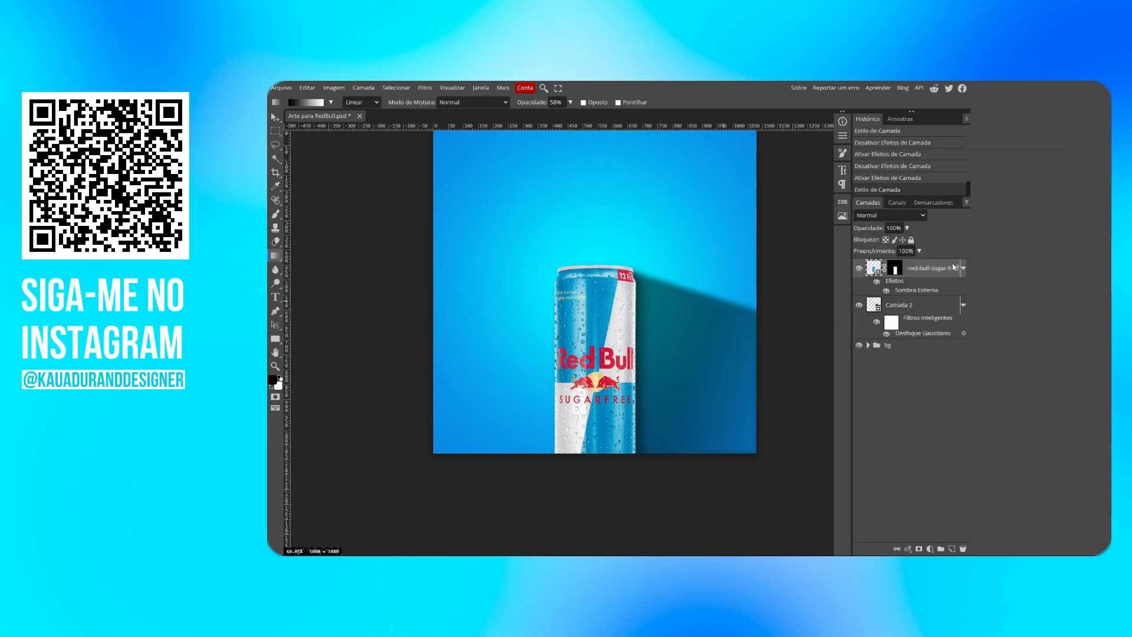
Step: Compare the can with and without the adjusted drop shadow, and leave the effect turned off
{"action": "left_click", "coordinate": [886, 291]}
{"action": "left_click", "coordinate": [887, 291]}
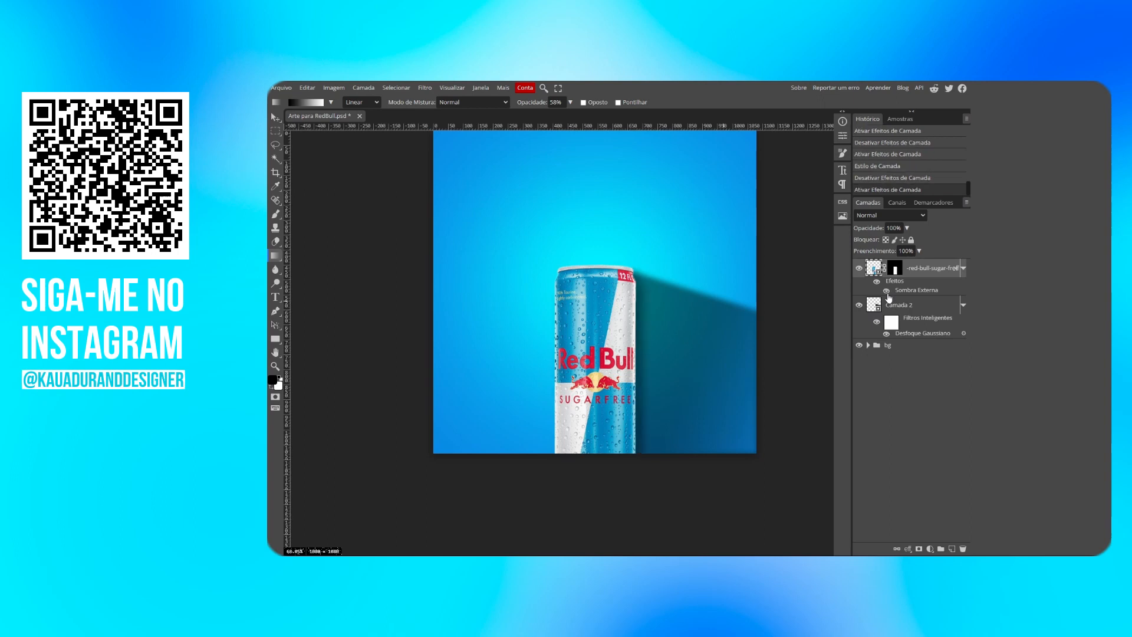
{"action": "left_click", "coordinate": [886, 291]}
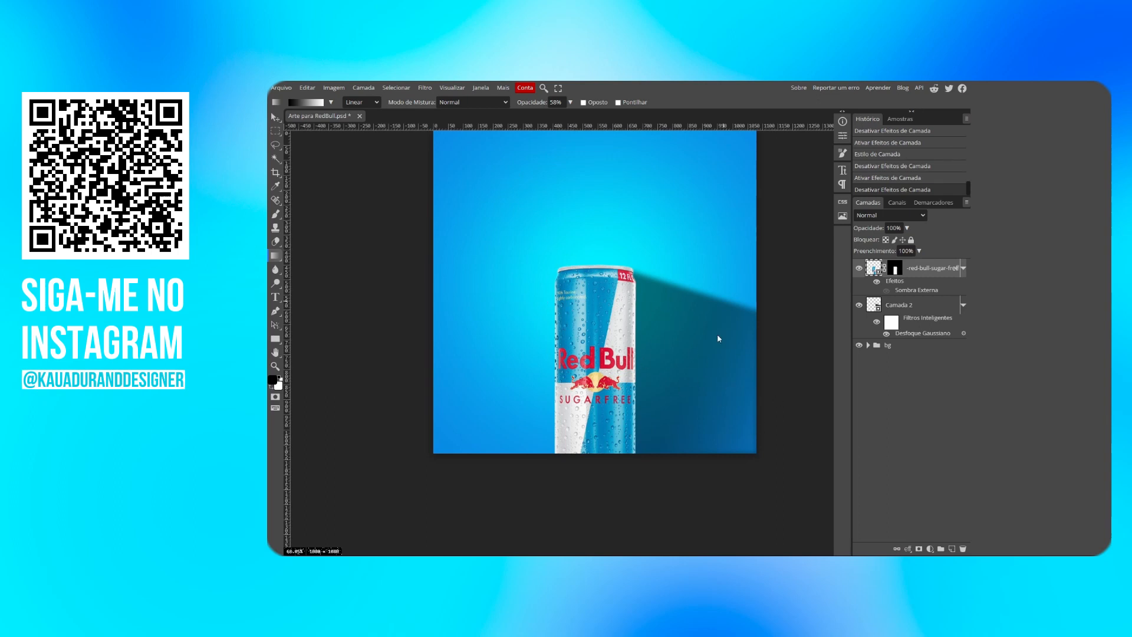
Step: Add a Levels adjustment above the can with the output black level at 155, and clip it to the can layer
{"action": "scroll", "coordinate": [645, 433], "scroll_direction": "up", "scroll_amount": 2}
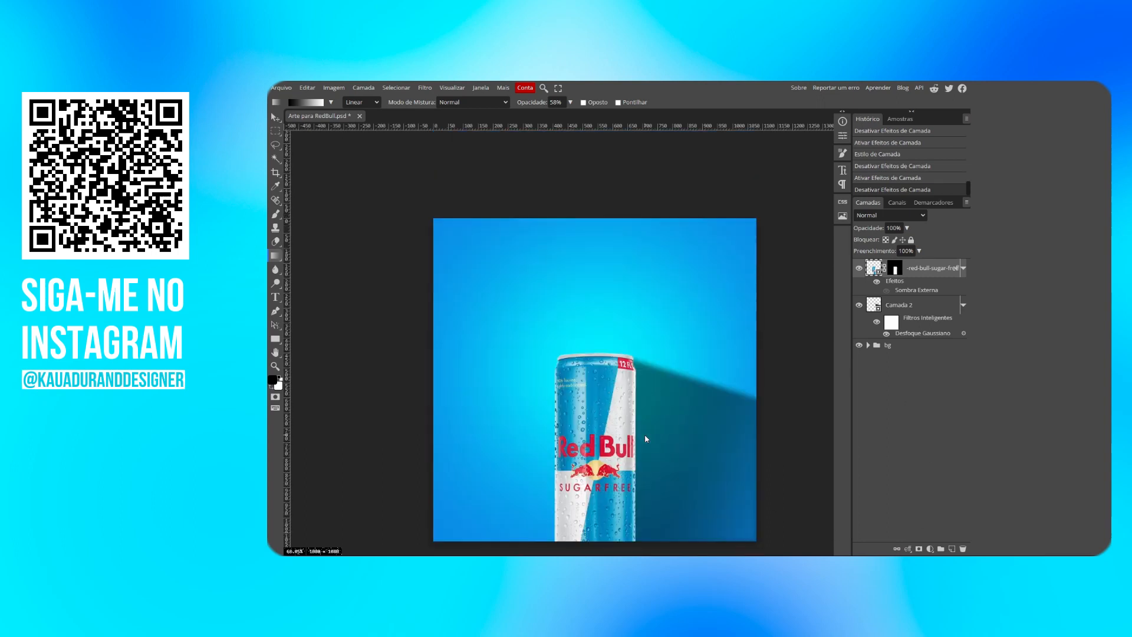
{"action": "scroll", "coordinate": [645, 433], "scroll_direction": "down", "scroll_amount": 1}
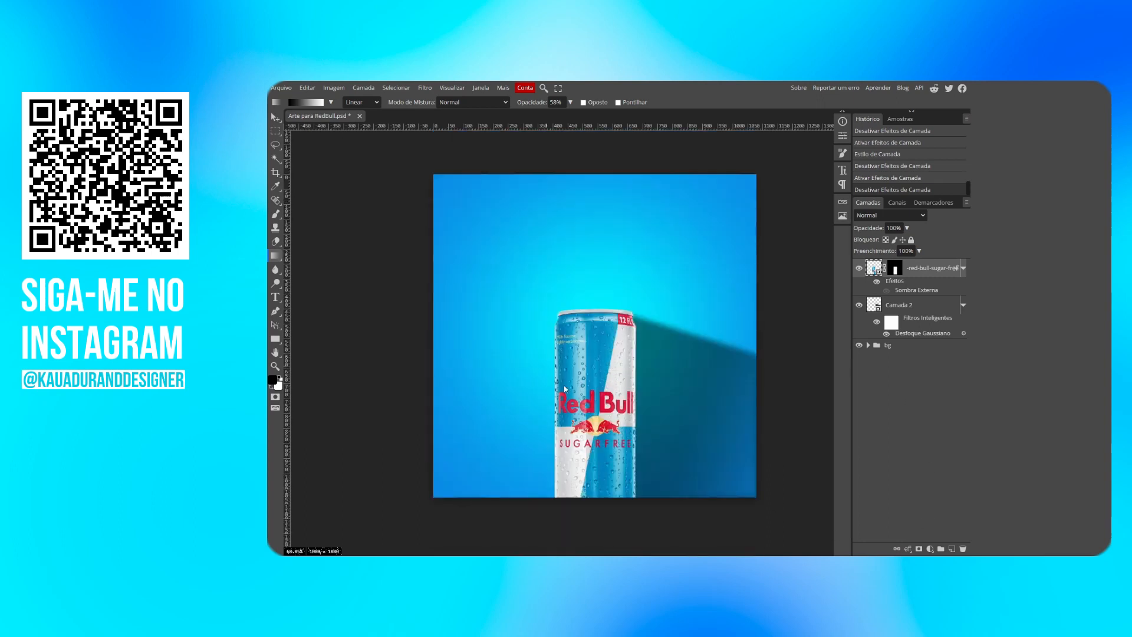
{"action": "left_click", "coordinate": [930, 549]}
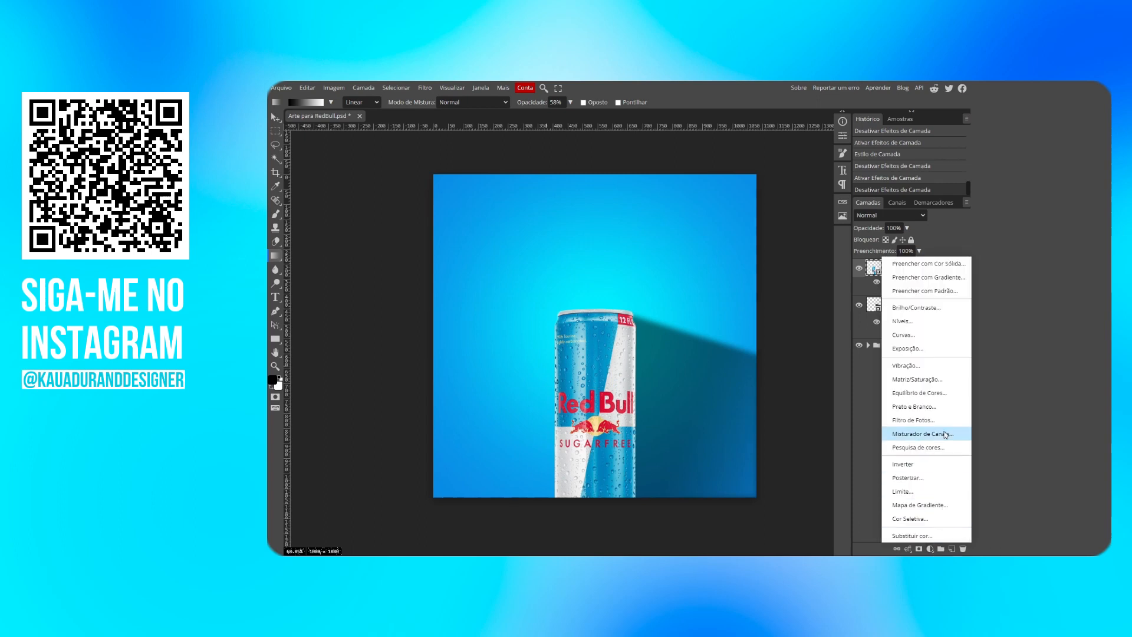
{"action": "left_click", "coordinate": [908, 322]}
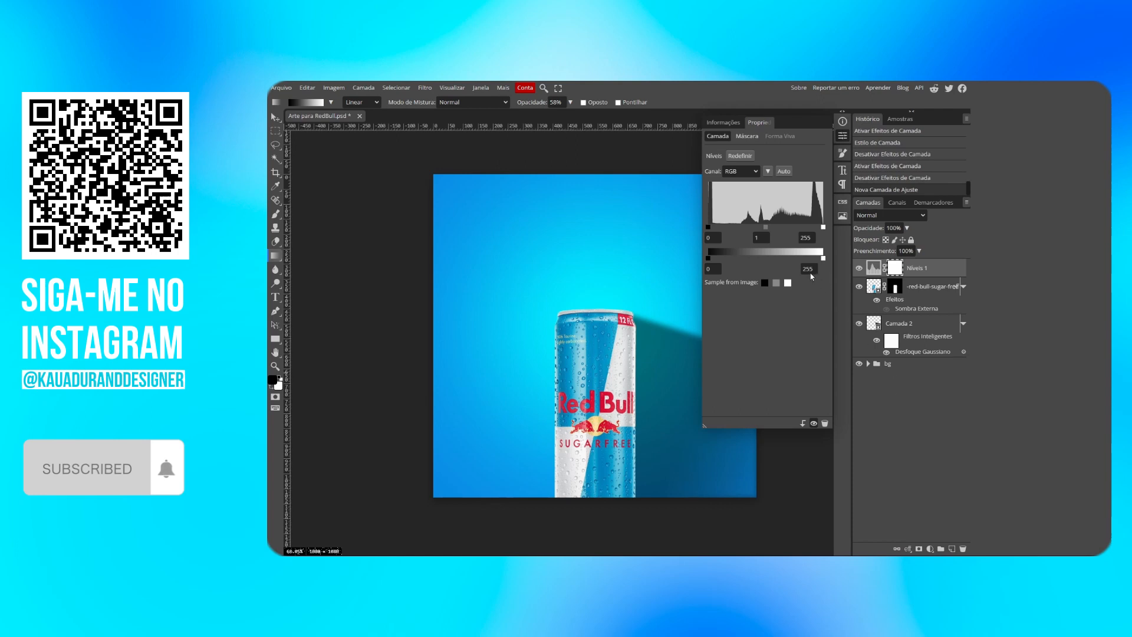
{"action": "left_click_drag", "start_coordinate": [708, 257], "coordinate": [780, 267]}
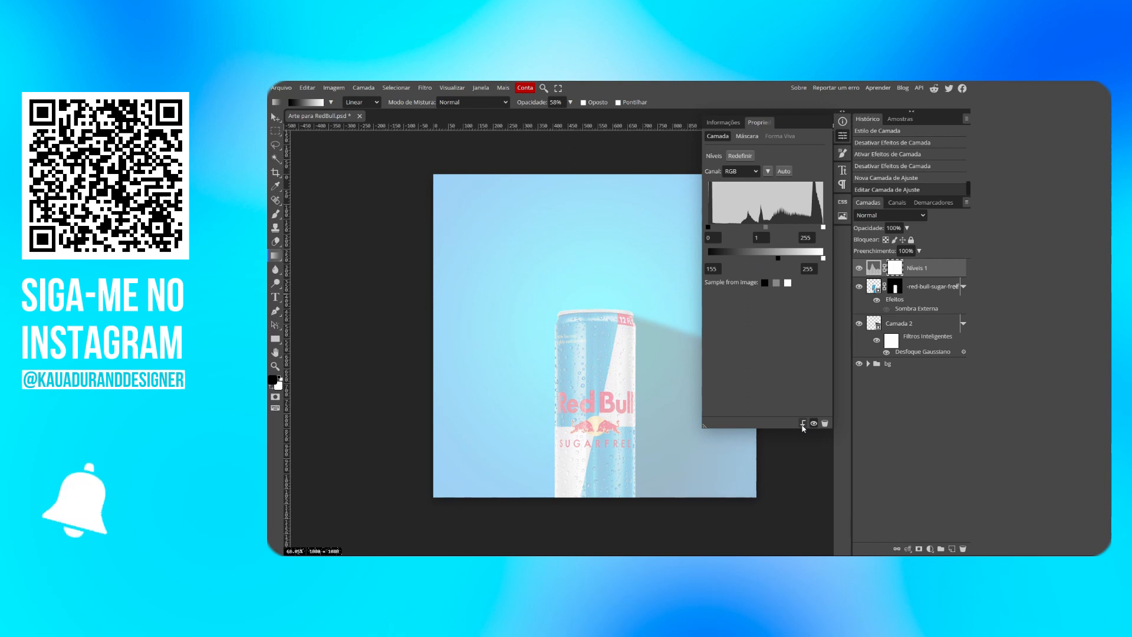
{"action": "left_click", "coordinate": [803, 423]}
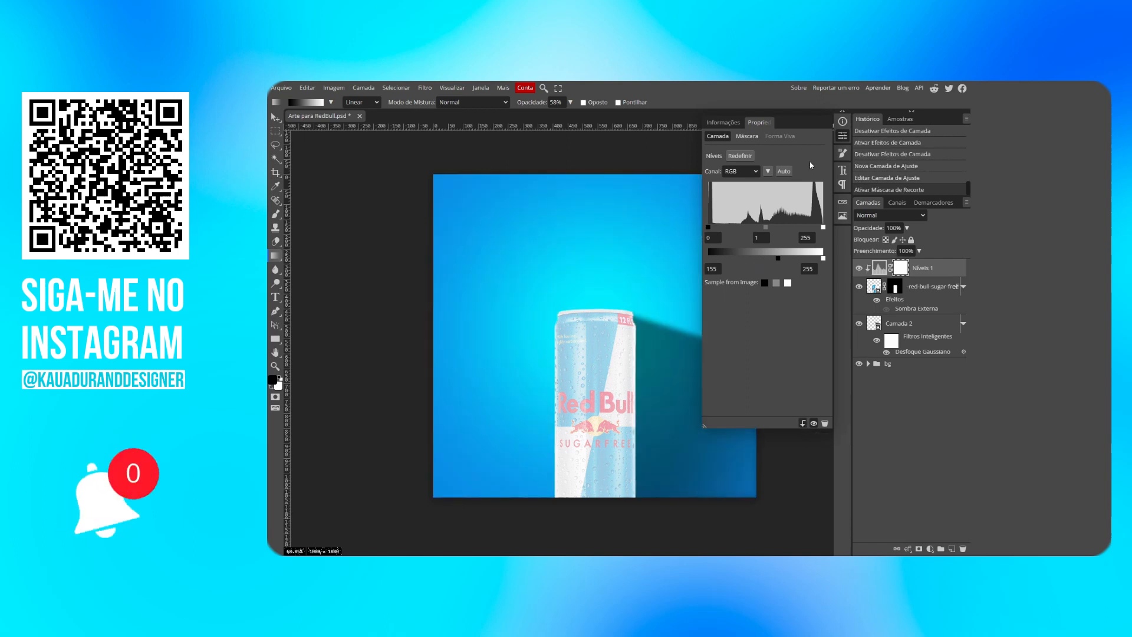
{"action": "left_click", "coordinate": [842, 137]}
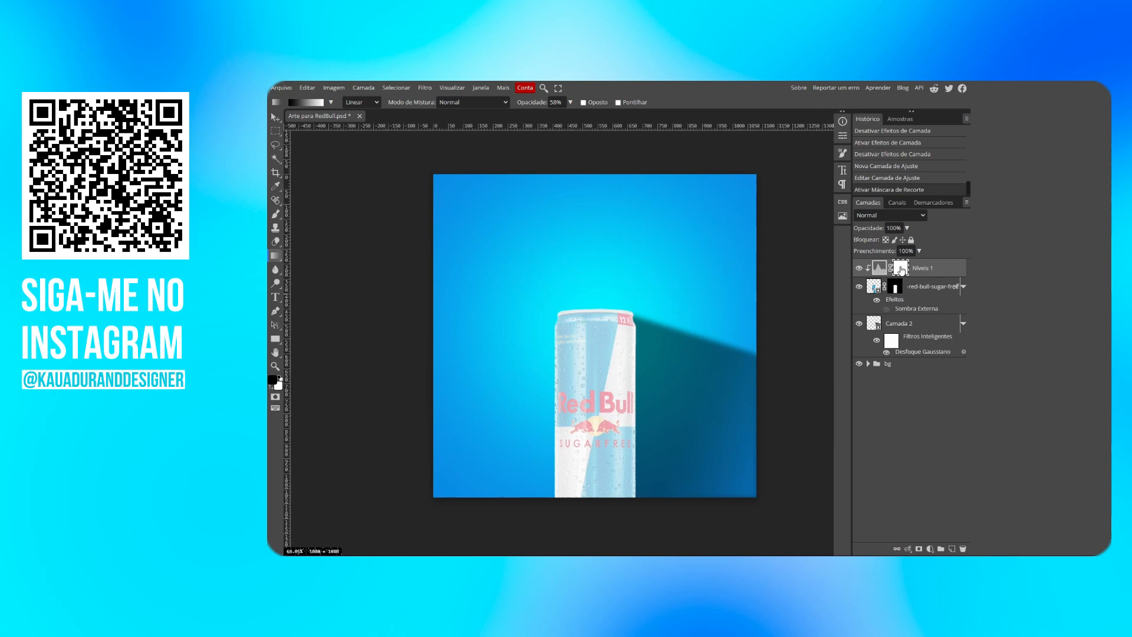
Step: Invert the Levels adjustment's mask to hide its brightening, and take the Eraser with the can enlarged in view
{"action": "key", "text": "ctrl+i"}
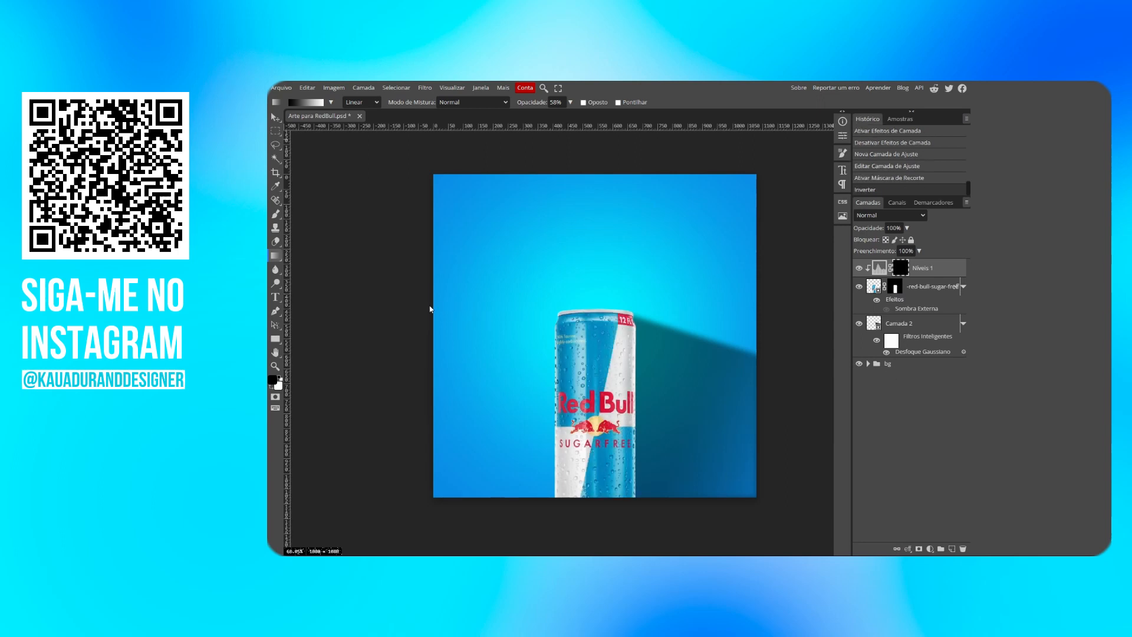
{"action": "left_click", "coordinate": [276, 241]}
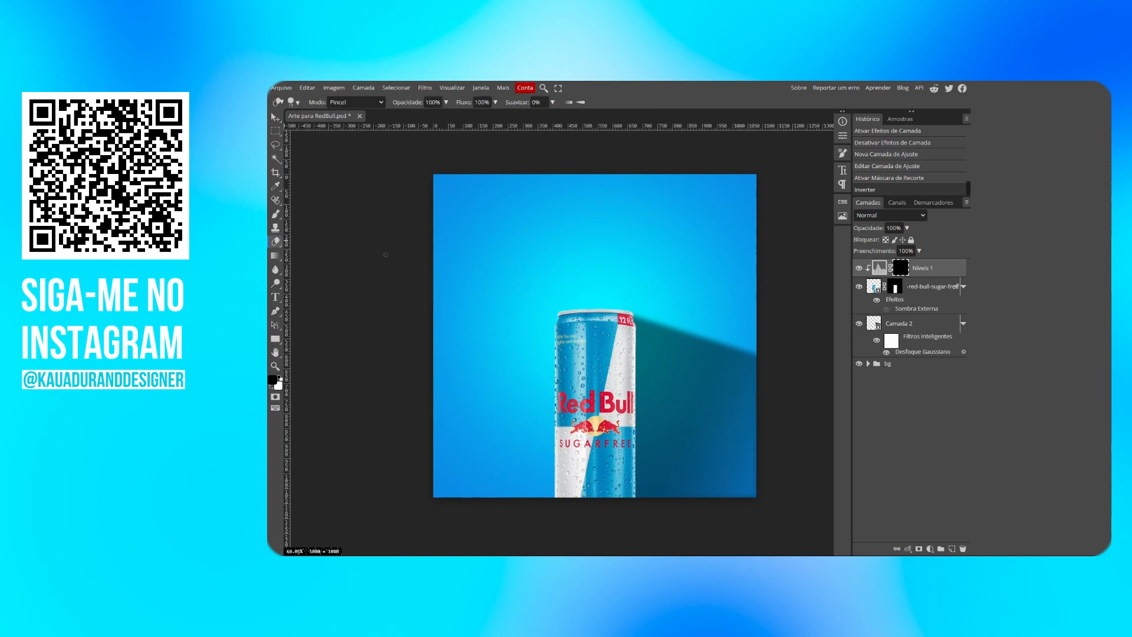
{"action": "key", "text": "F11"}
{"action": "key", "text": "F11"}
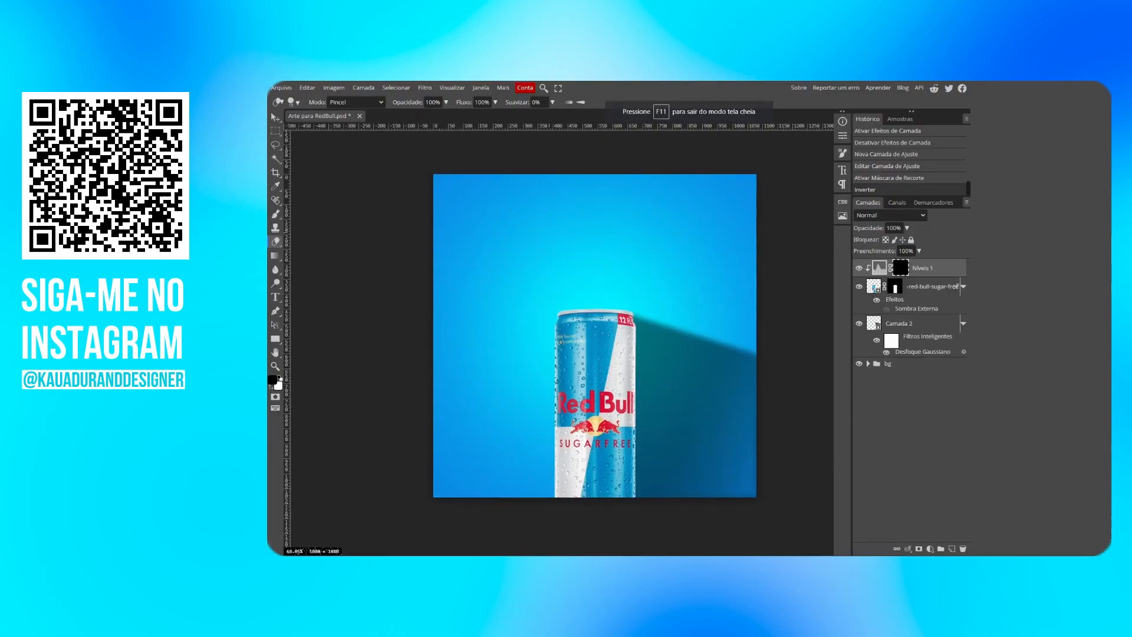
{"action": "scroll", "coordinate": [558, 372], "scroll_direction": "up", "scroll_amount": 5}
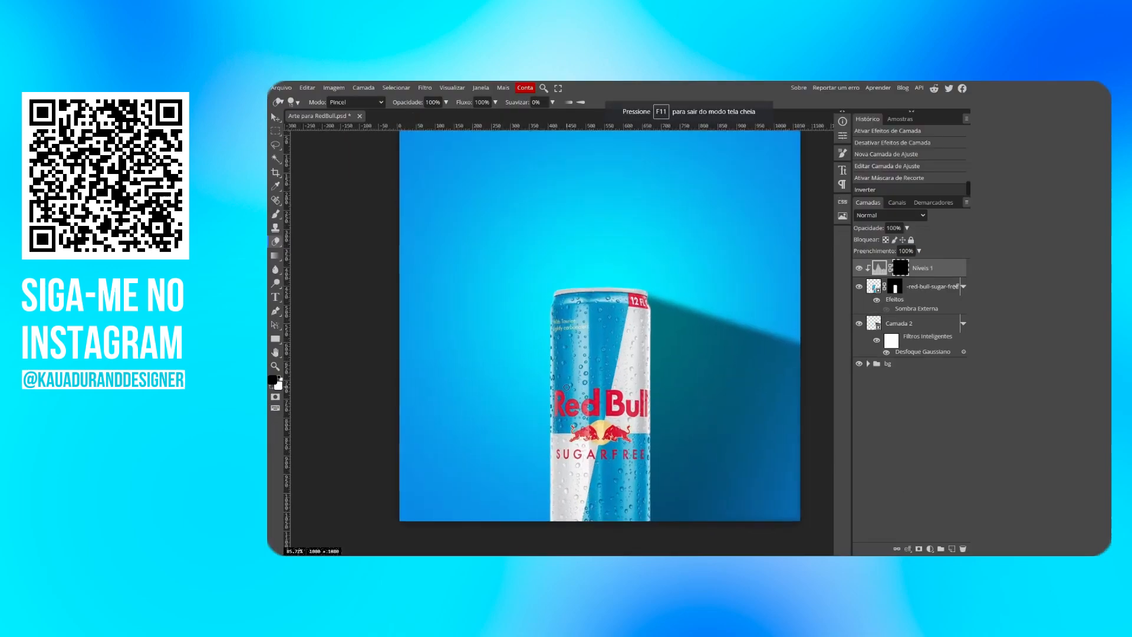
{"action": "scroll", "coordinate": [560, 369], "scroll_direction": "down", "scroll_amount": 3}
{"action": "scroll", "coordinate": [561, 365], "scroll_direction": "up", "scroll_amount": 3}
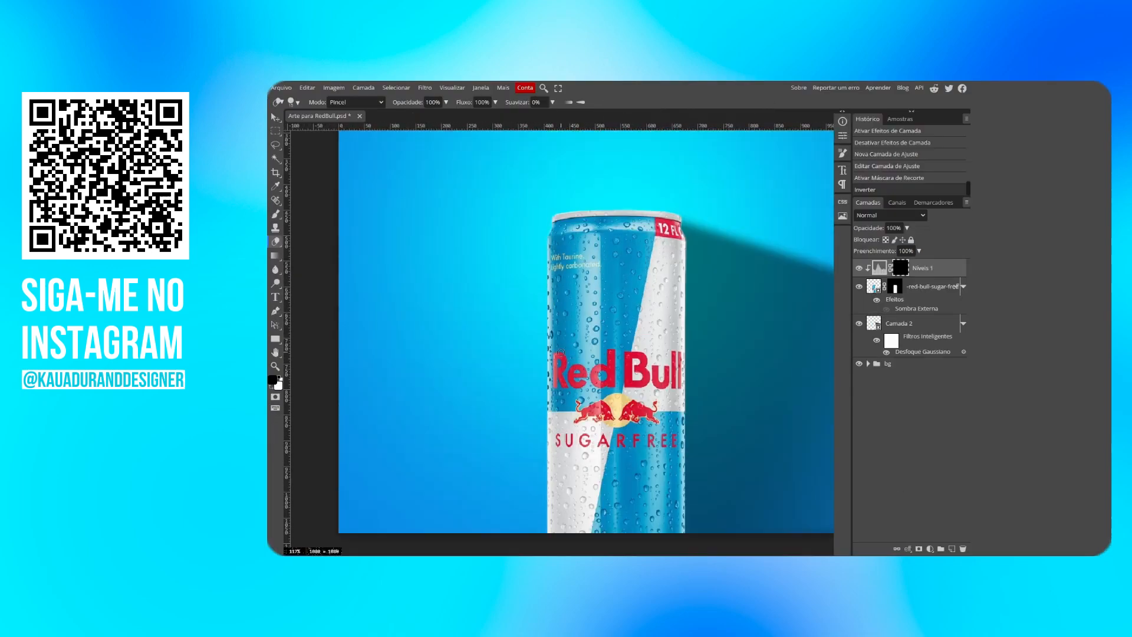
{"action": "scroll", "coordinate": [560, 354], "scroll_direction": "down", "scroll_amount": 1}
{"action": "scroll", "coordinate": [581, 294], "scroll_direction": "down", "scroll_amount": 2}
{"action": "key", "text": "F11"}
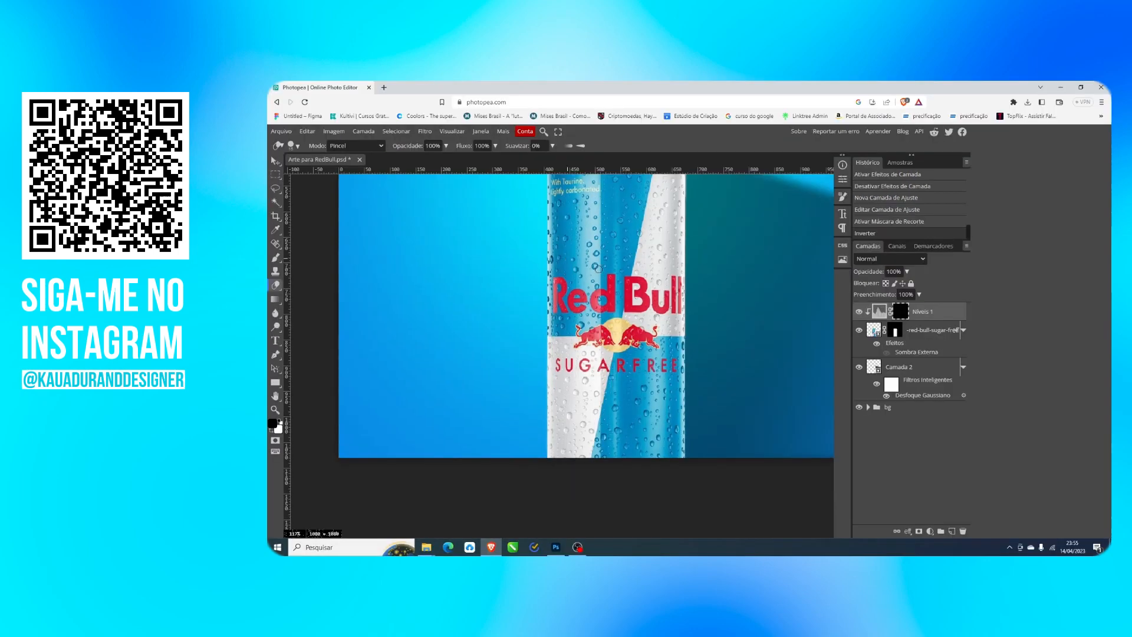
{"action": "scroll", "coordinate": [575, 283], "scroll_direction": "up", "scroll_amount": 7}
{"action": "scroll", "coordinate": [579, 293], "scroll_direction": "down", "scroll_amount": 4}
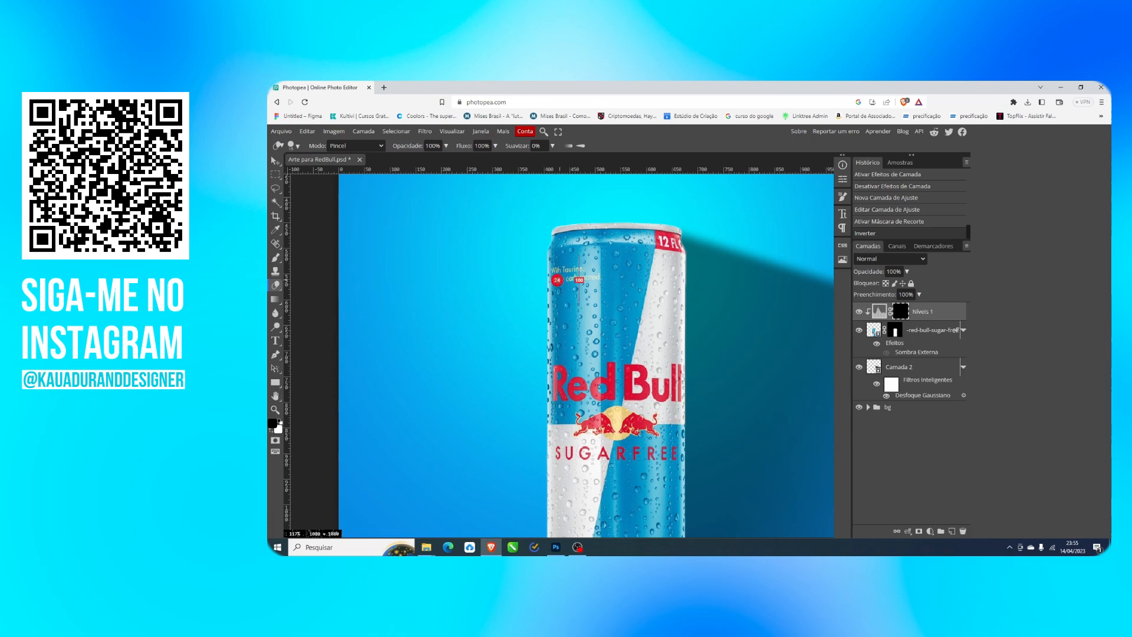
Step: Set the eraser brush to 77 px with 0% hardness, and undo the test strokes on the can's left edge
{"action": "left_click", "coordinate": [545, 253]}
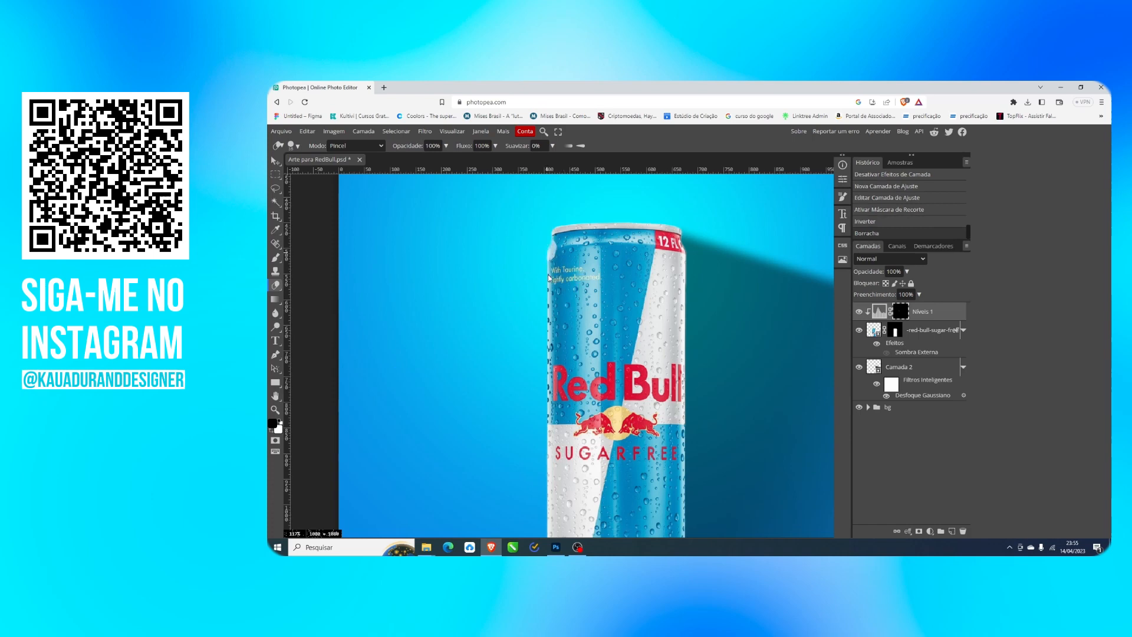
{"action": "key", "text": "ctrl+z"}
{"action": "right_click", "coordinate": [488, 289]}
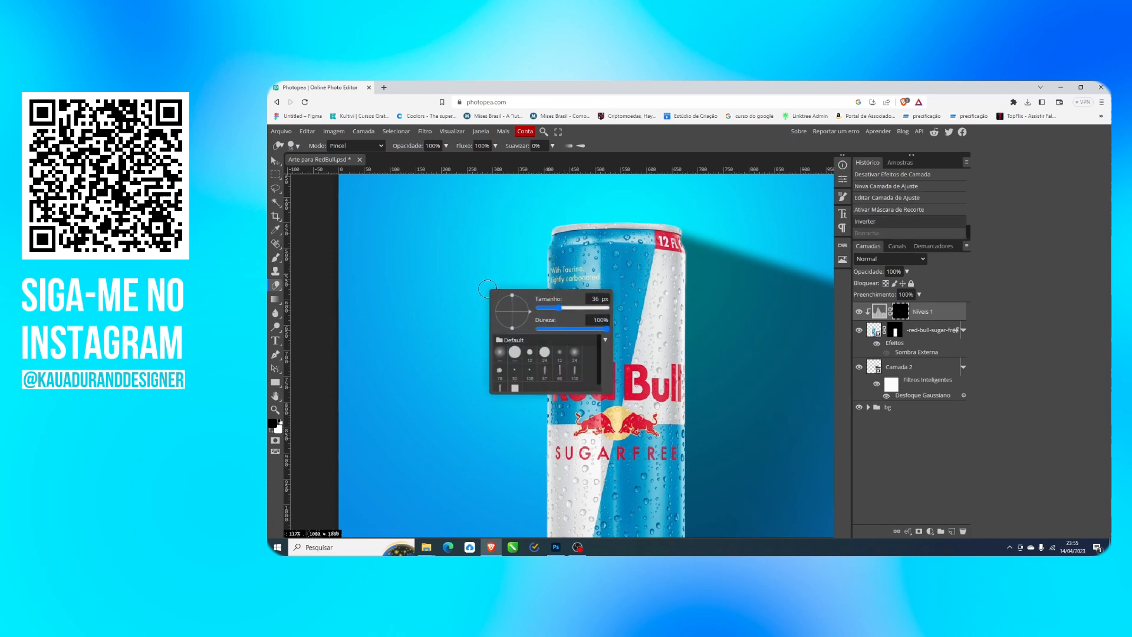
{"action": "key", "text": "Escape"}
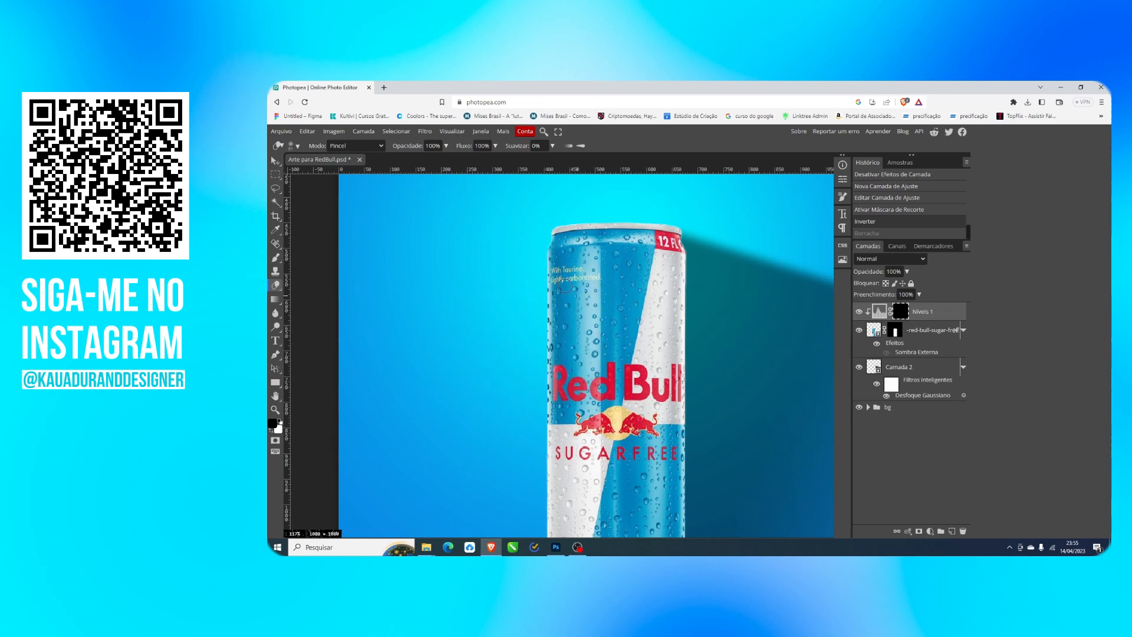
{"action": "right_click", "coordinate": [572, 287]}
{"action": "left_click", "coordinate": [548, 283]}
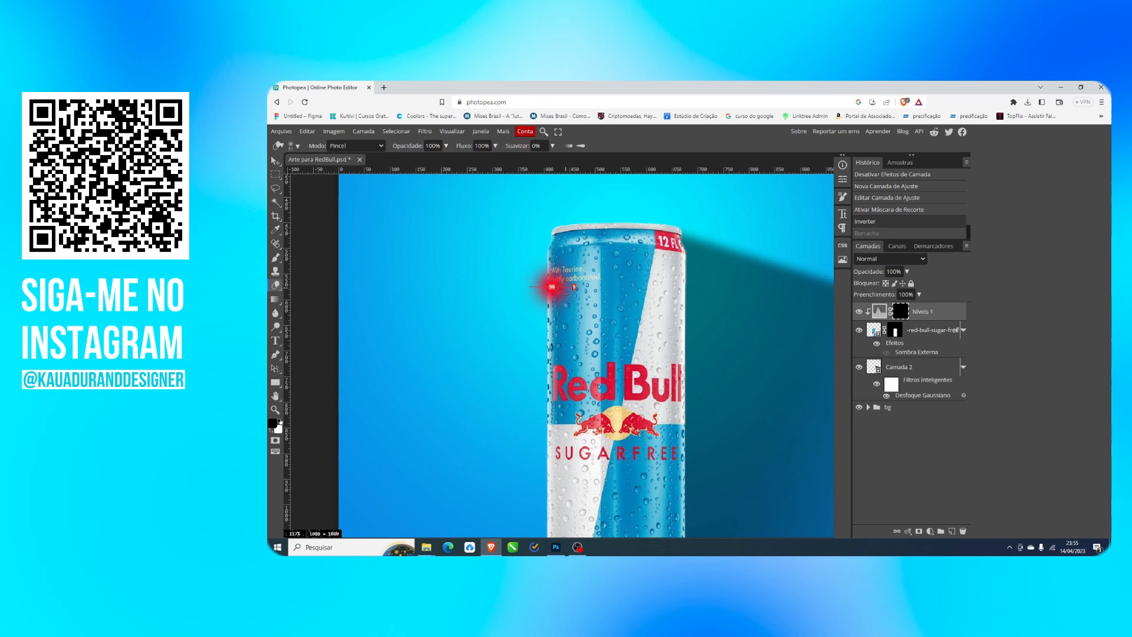
{"action": "mouse_move", "coordinate": [553, 259]}
{"action": "left_mouse_down"}
{"action": "mouse_move", "coordinate": [550, 241]}
{"action": "mouse_move", "coordinate": [546, 265]}
{"action": "left_mouse_up"}
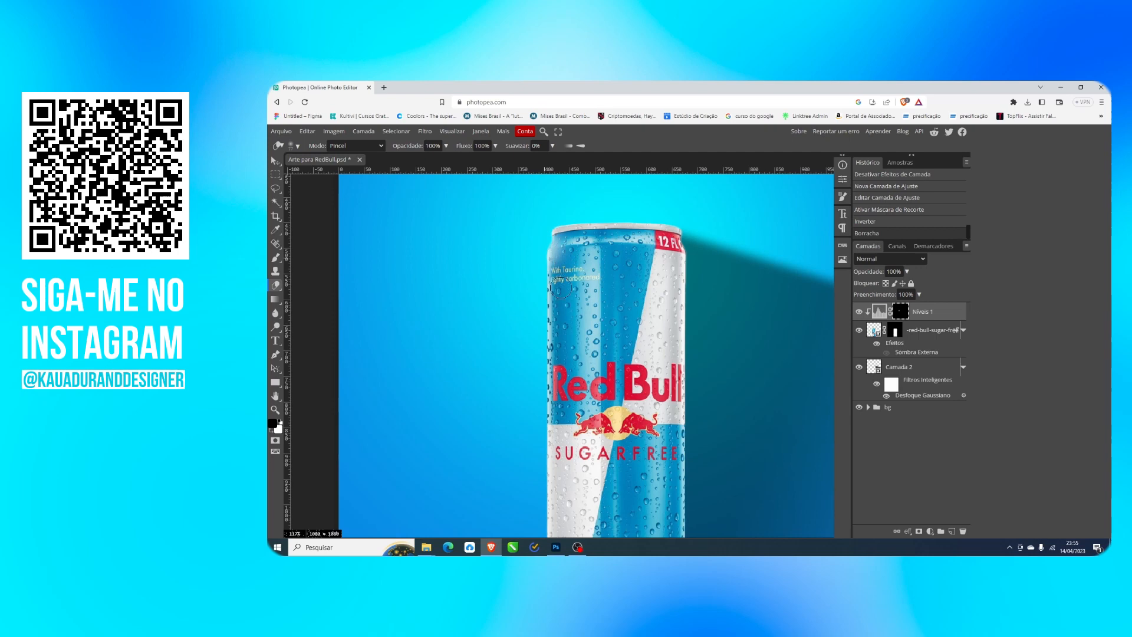
{"action": "key", "text": "ctrl+z"}
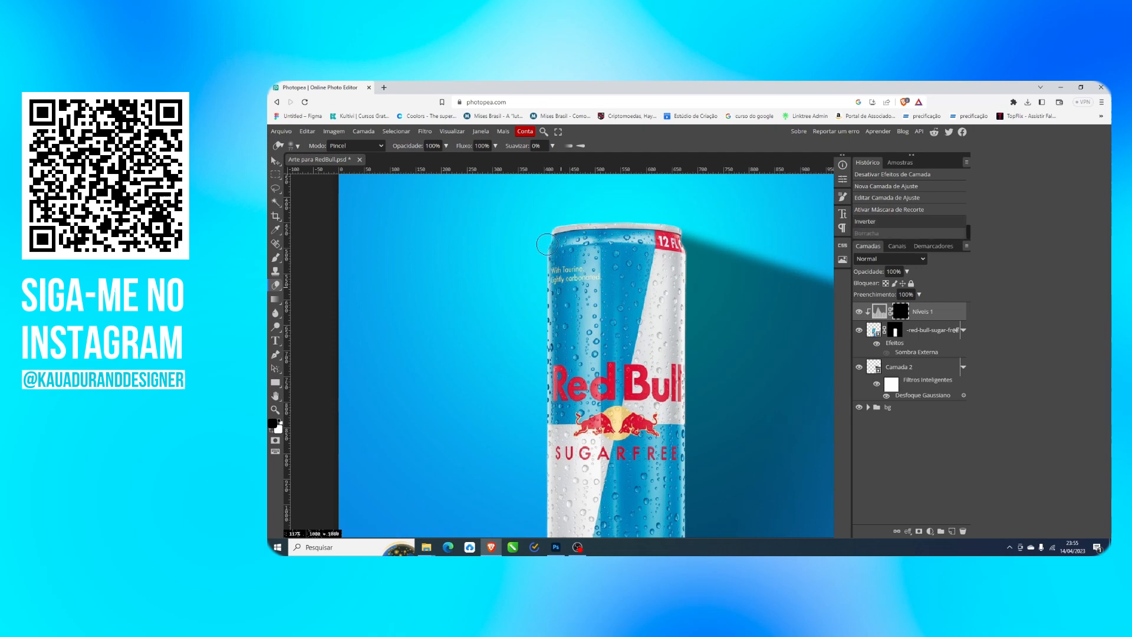
Step: Lower the eraser flow to 51% and erase the Levels mask down the can's left edge to reveal a soft highlight
{"action": "left_click", "coordinate": [494, 146]}
{"action": "left_click_drag", "start_coordinate": [495, 159], "coordinate": [478, 161]}
{"action": "left_click", "coordinate": [462, 156]}
{"action": "left_click_drag", "start_coordinate": [543, 233], "coordinate": [533, 337]}
{"action": "left_click_drag", "start_coordinate": [538, 270], "coordinate": [538, 373]}
{"action": "left_click_drag", "start_coordinate": [538, 305], "coordinate": [528, 441]}
{"action": "scroll", "coordinate": [561, 387], "scroll_direction": "down", "scroll_amount": 3}
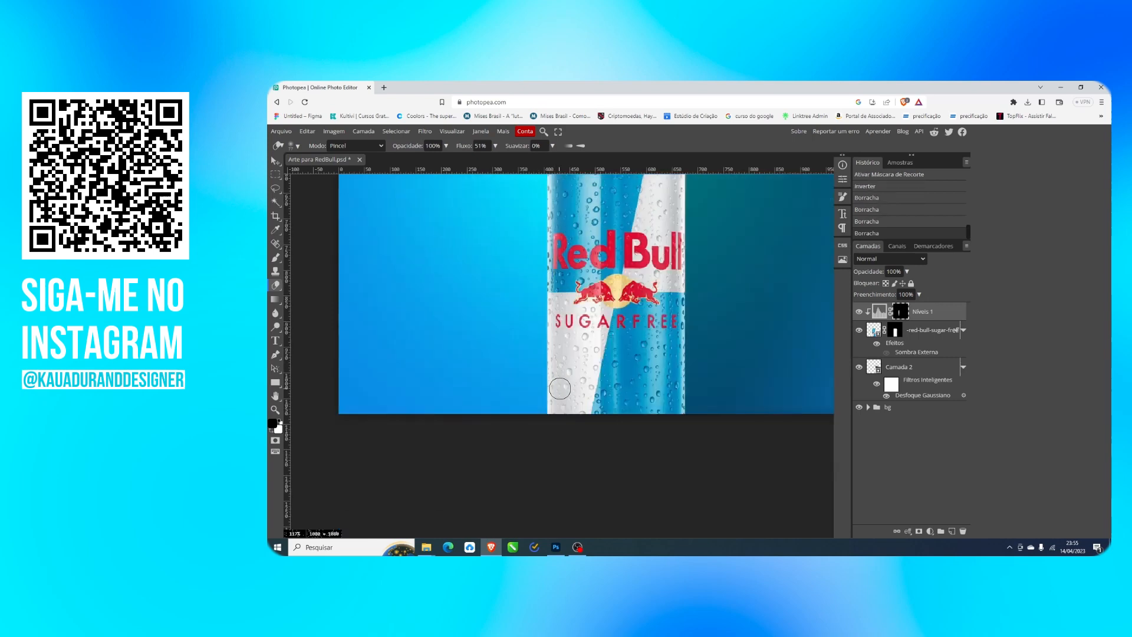
{"action": "scroll", "coordinate": [561, 375], "scroll_direction": "up", "scroll_amount": 3}
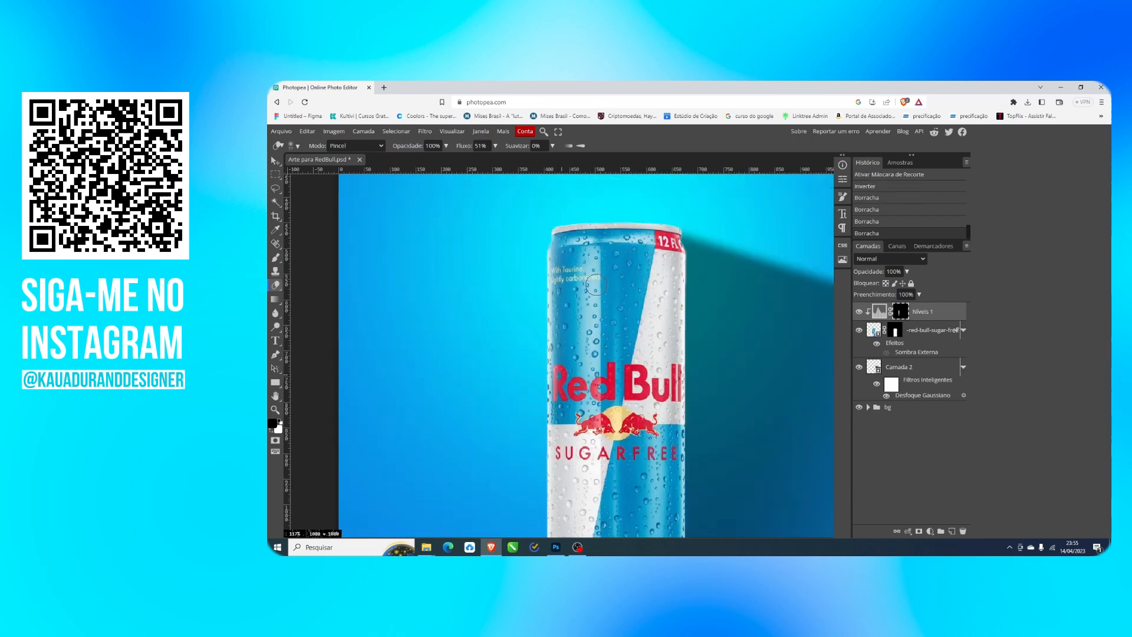
Step: Enlarge the eraser brush to 120 px and lighten the left-centre part of the can through the Levels mask
{"action": "right_click", "coordinate": [593, 254]}
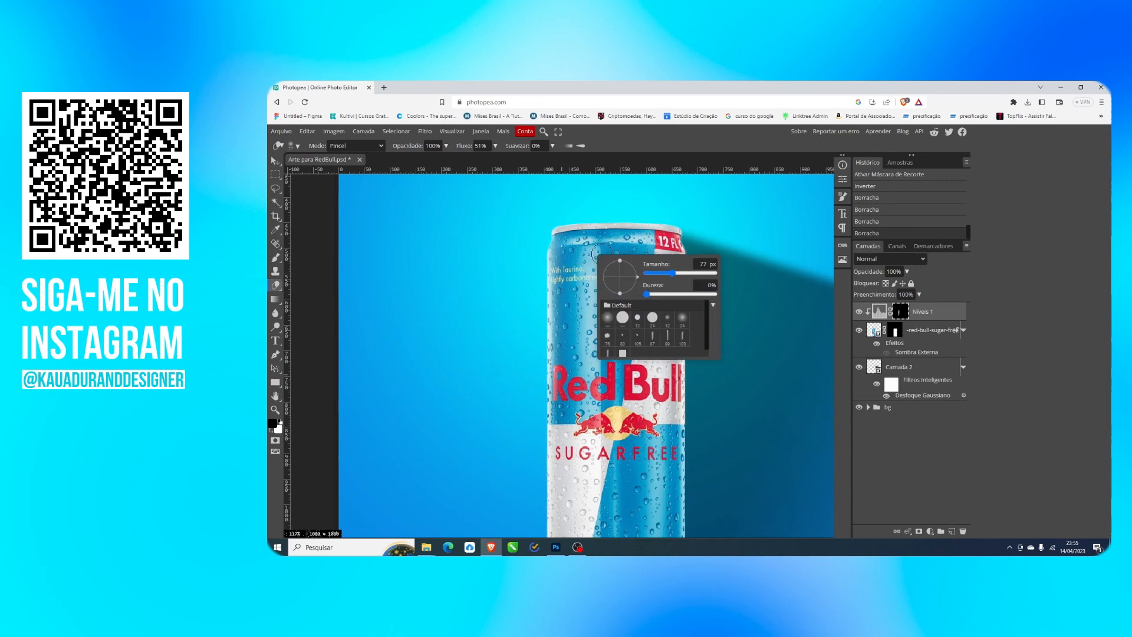
{"action": "left_click_drag", "start_coordinate": [670, 273], "coordinate": [677, 273]}
{"action": "key", "text": "Return"}
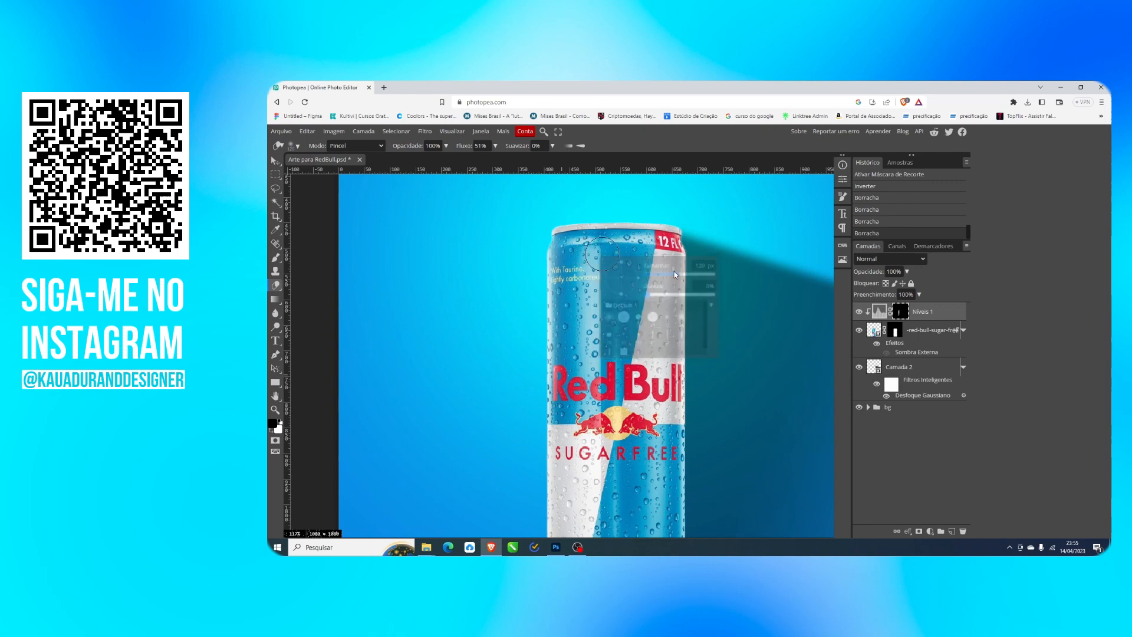
{"action": "right_click", "coordinate": [655, 275]}
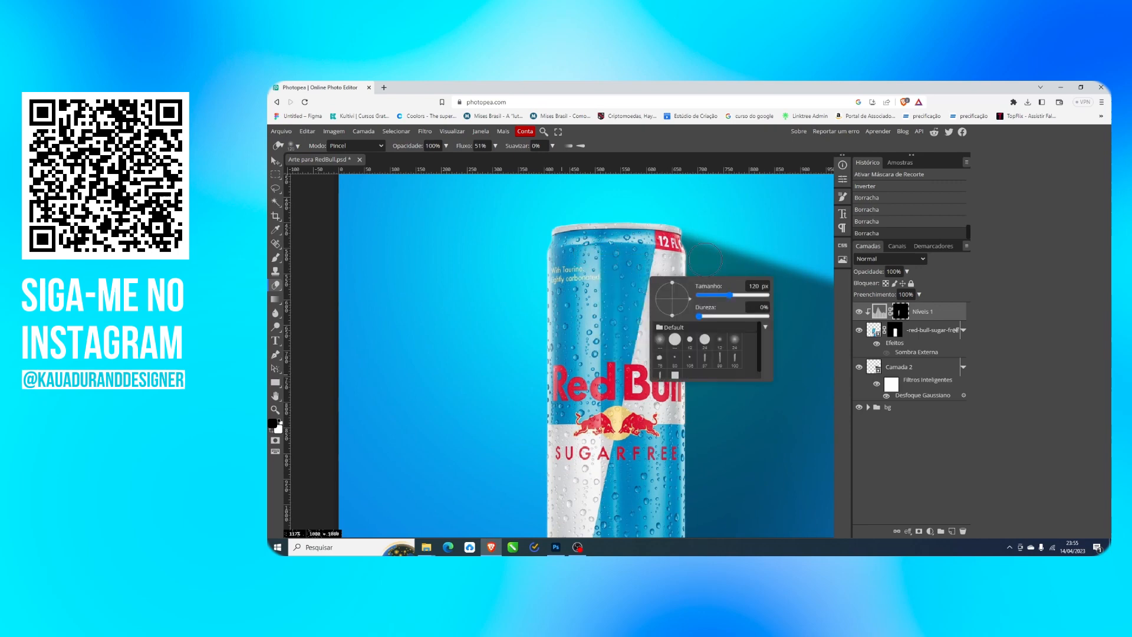
{"action": "key", "text": "Return"}
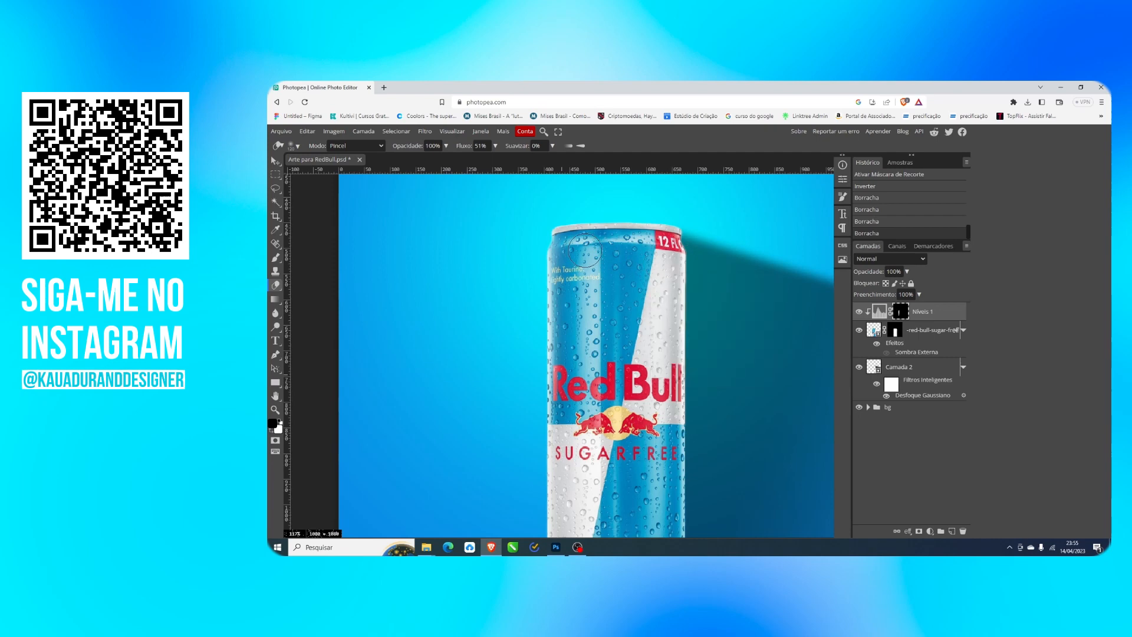
{"action": "left_click", "coordinate": [589, 257]}
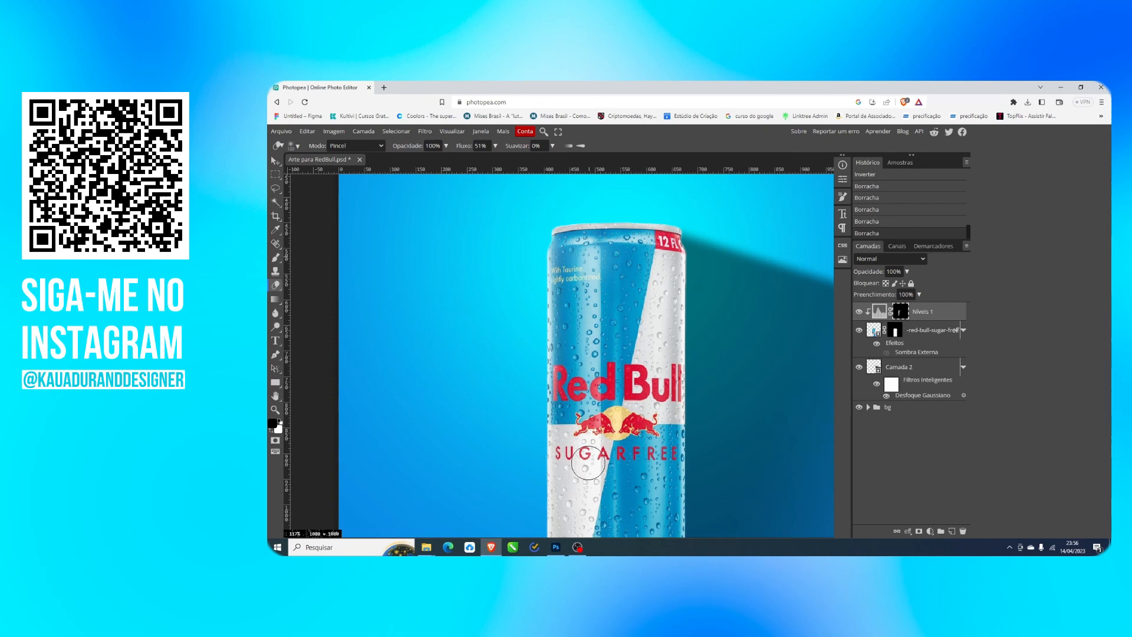
{"action": "left_click", "coordinate": [584, 522]}
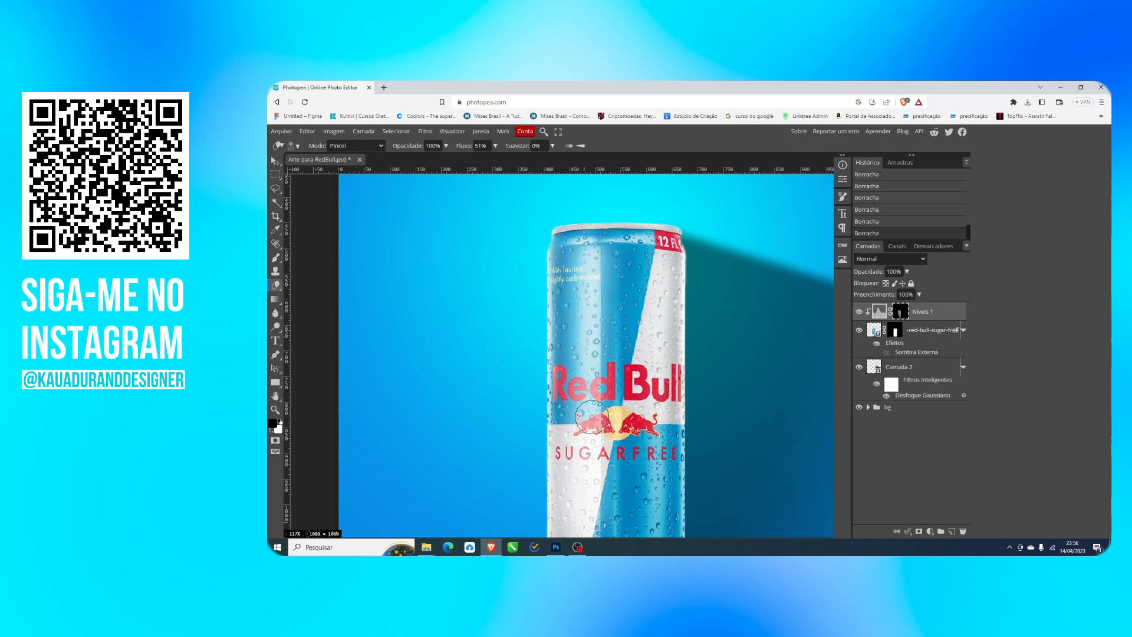
{"action": "scroll", "coordinate": [589, 413], "scroll_direction": "down", "scroll_amount": 3}
{"action": "scroll", "coordinate": [592, 391], "scroll_direction": "up", "scroll_amount": 3}
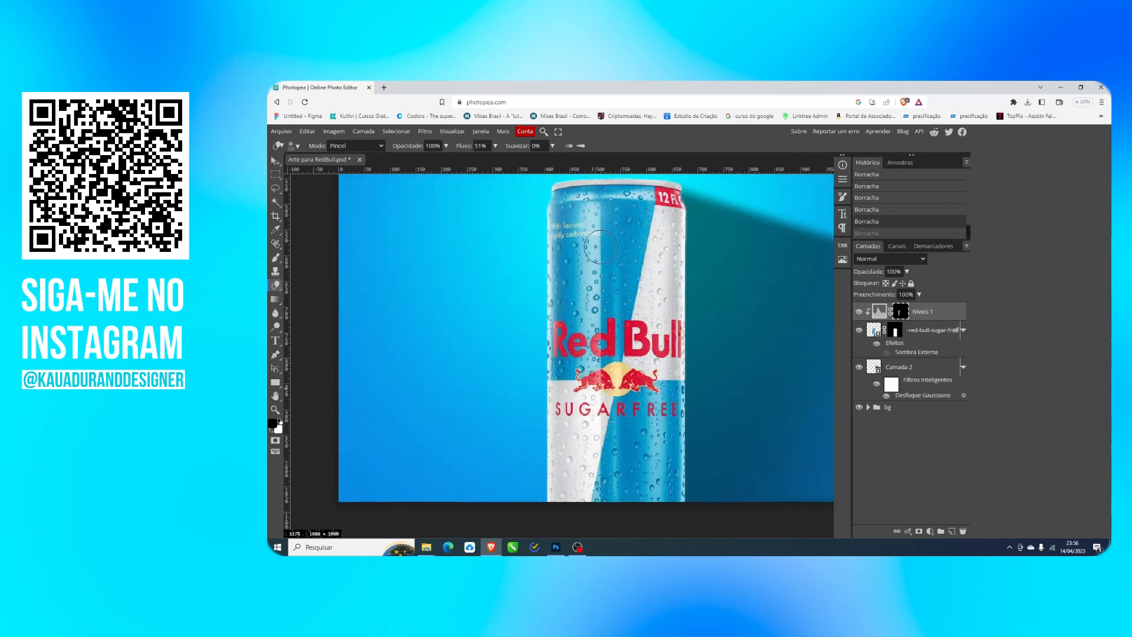
Step: Resize the eraser brush and erase a straight vertical highlight from below the rim down the can's left-centre
{"action": "right_click", "coordinate": [596, 226]}
{"action": "left_click_drag", "start_coordinate": [661, 247], "coordinate": [669, 247]}
{"action": "key", "text": "Return"}
{"action": "left_click", "coordinate": [593, 208]}
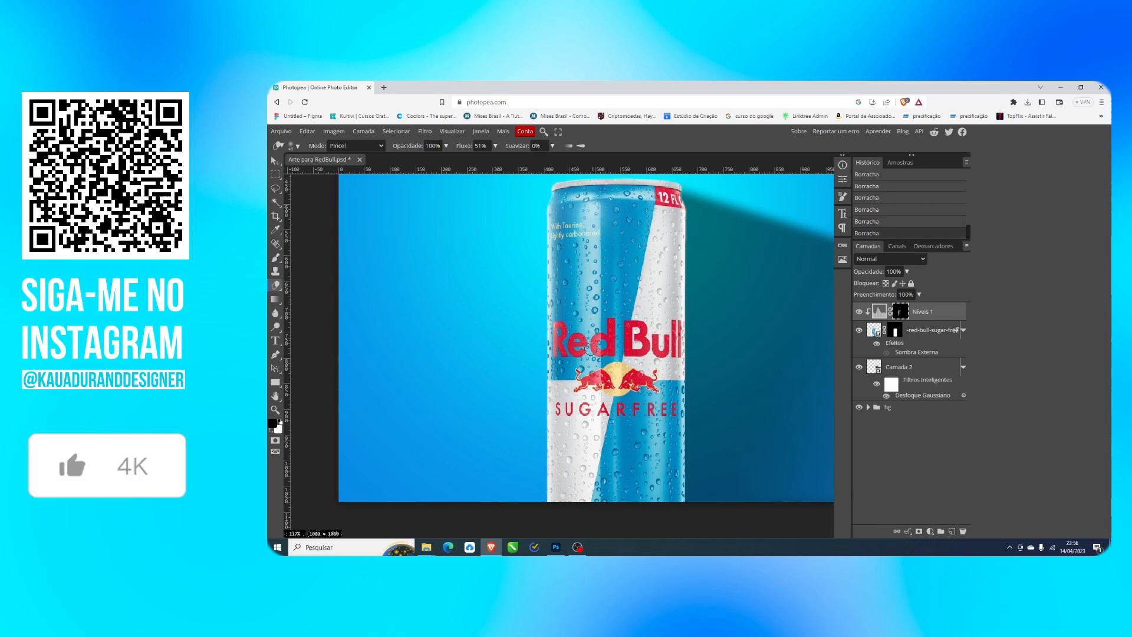
{"action": "left_click", "coordinate": [591, 378], "text": "shift"}
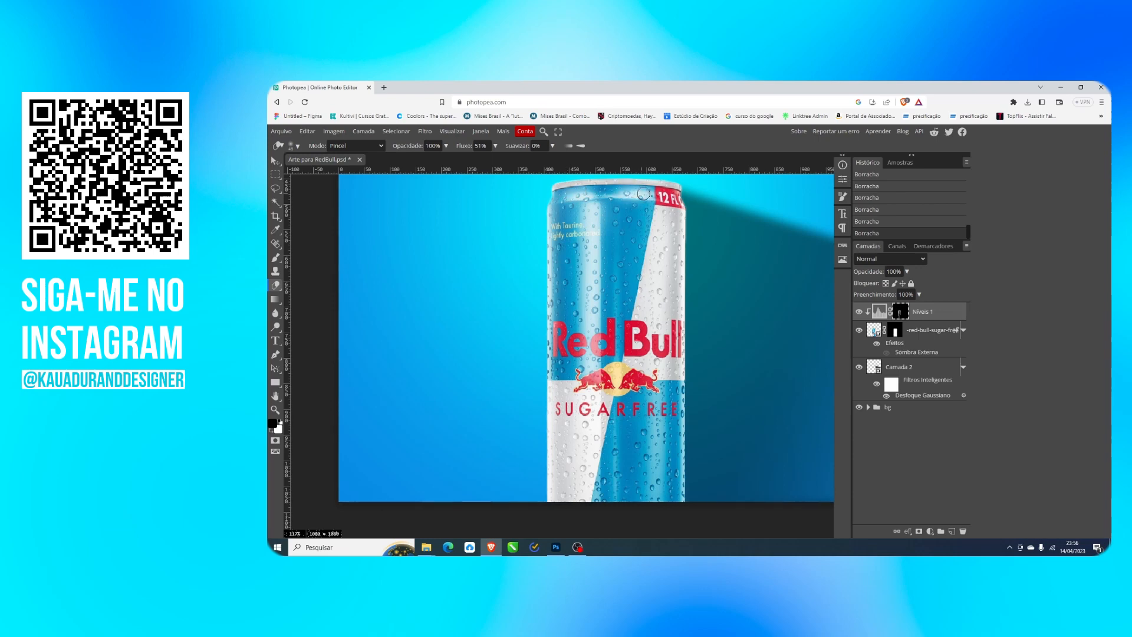
{"action": "scroll", "coordinate": [650, 199], "scroll_direction": "up", "scroll_amount": 1}
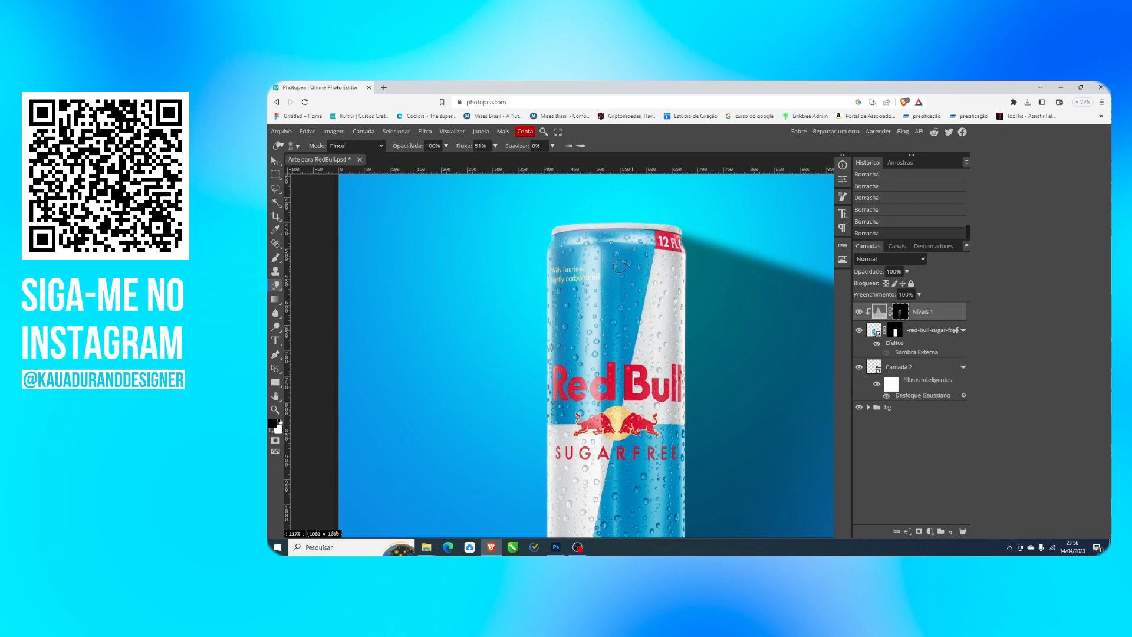
{"action": "scroll", "coordinate": [815, 304], "scroll_direction": "down", "scroll_amount": 1}
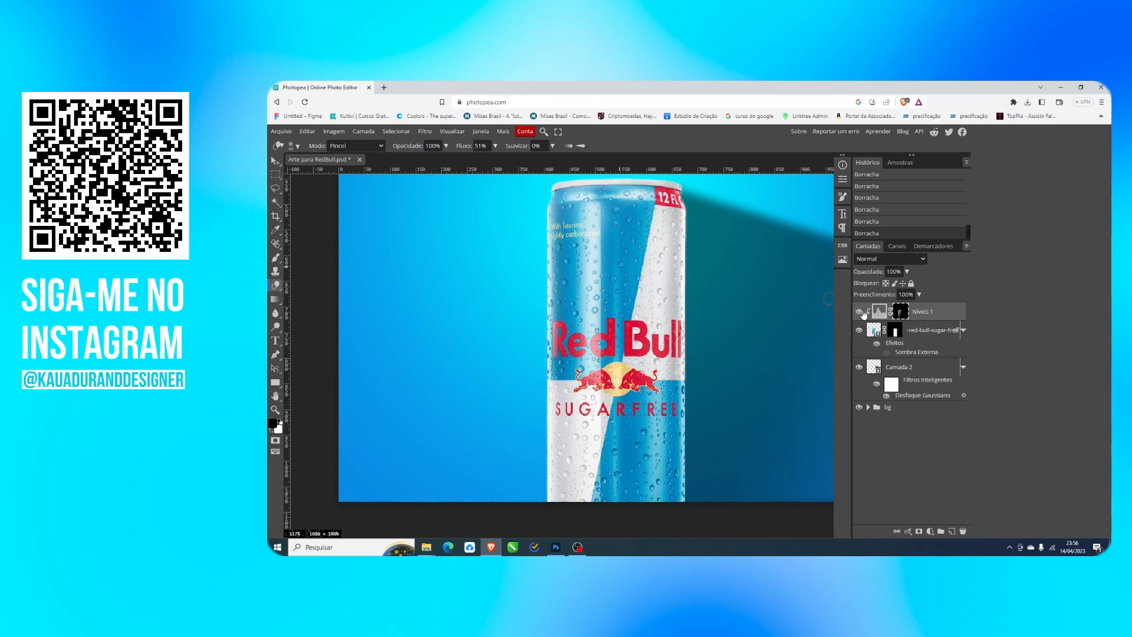
Step: Toggle the Levels adjustment's visibility to compare the can with and without the painted highlights
{"action": "left_click", "coordinate": [860, 311]}
{"action": "left_click", "coordinate": [860, 311]}
{"action": "left_click", "coordinate": [860, 311]}
{"action": "left_click", "coordinate": [860, 311]}
{"action": "scroll", "coordinate": [642, 288], "scroll_direction": "down", "scroll_amount": 2}
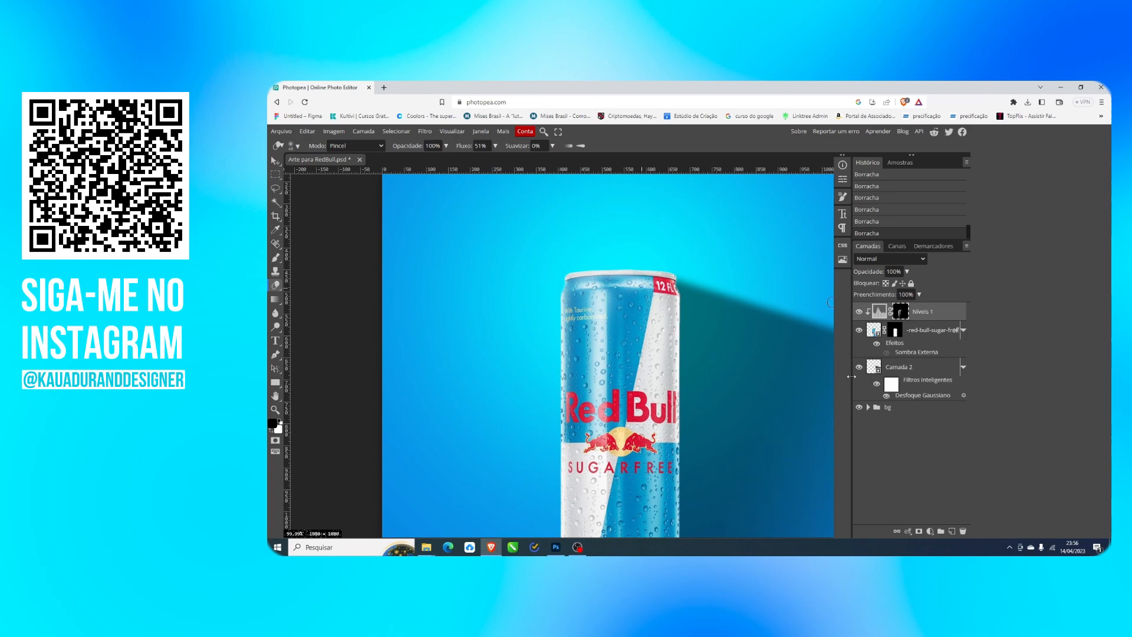
Step: Add a second Levels adjustment with the output white level at 59, and clip it to the can layer
{"action": "left_click", "coordinate": [929, 530]}
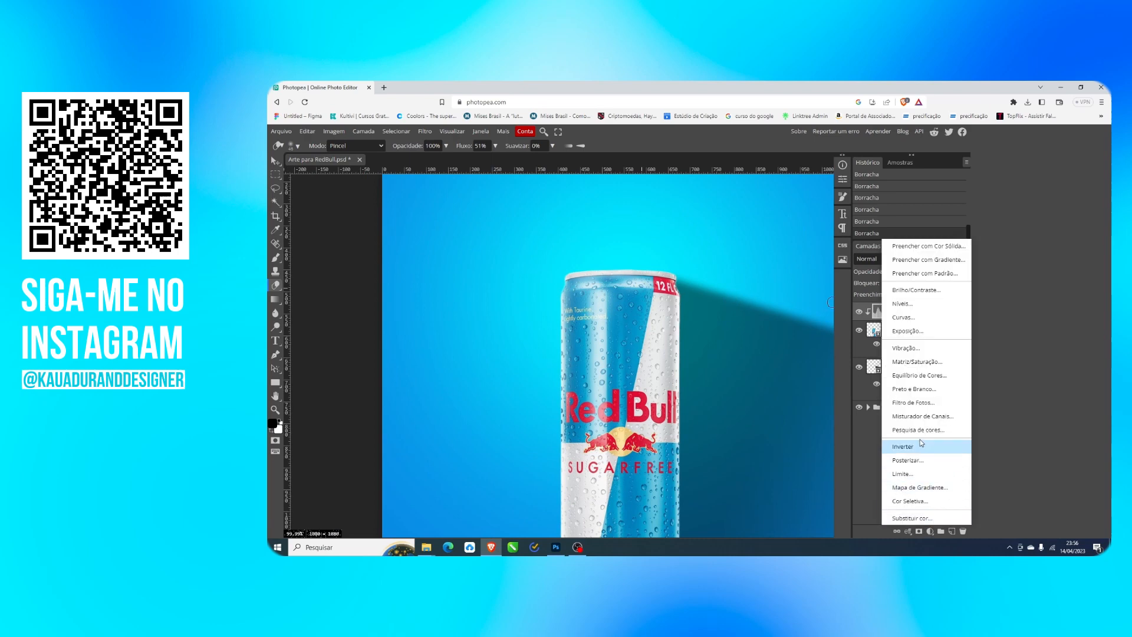
{"action": "left_click", "coordinate": [915, 309]}
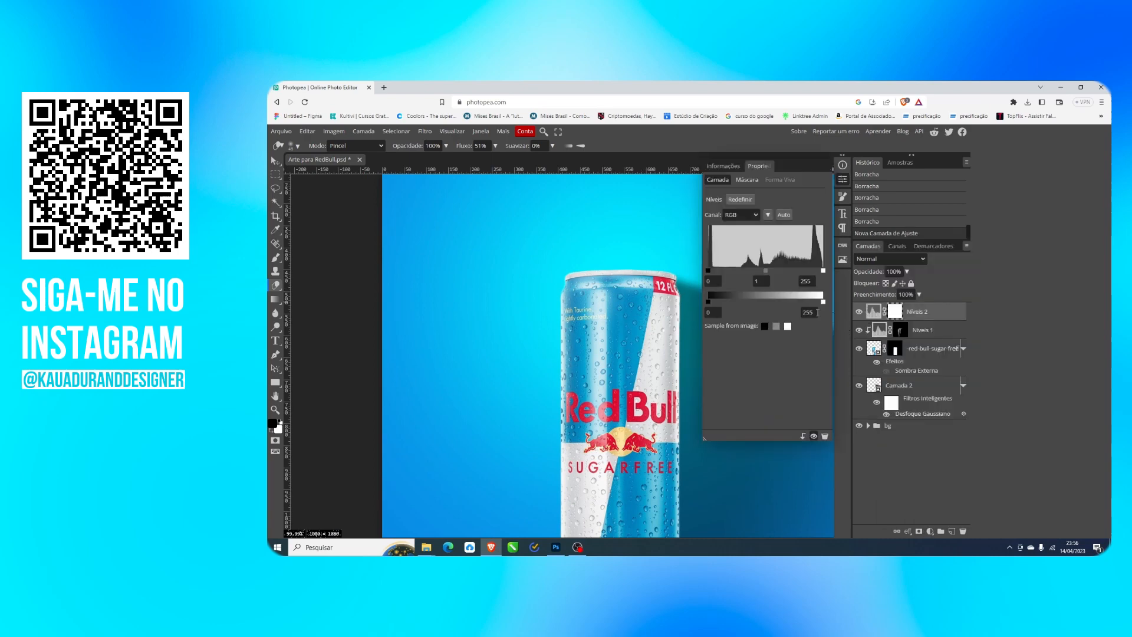
{"action": "left_click_drag", "start_coordinate": [824, 304], "coordinate": [735, 307]}
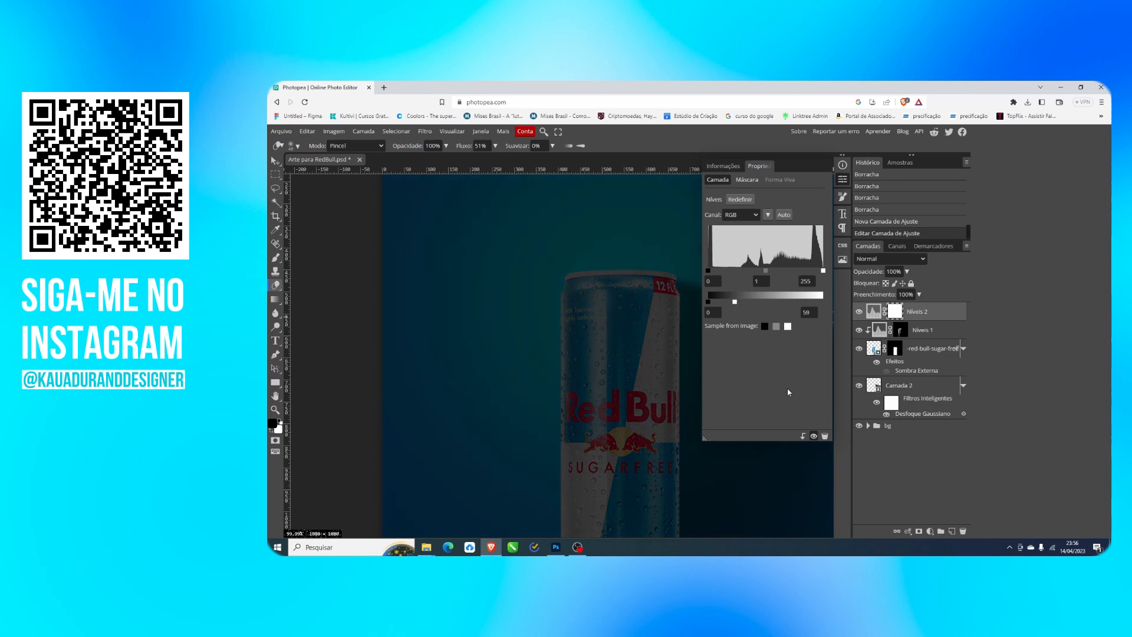
{"action": "left_click", "coordinate": [803, 436]}
{"action": "left_click", "coordinate": [843, 181]}
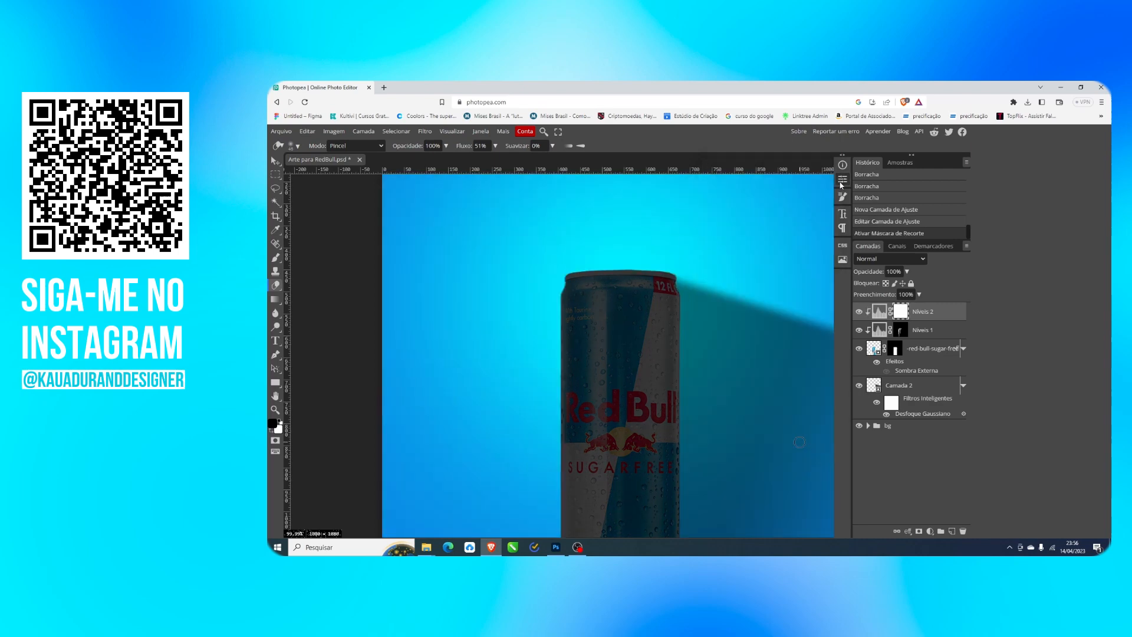
Step: Invert the second Levels adjustment's mask to hide its darkening on the can
{"action": "key", "text": "ctrl+i"}
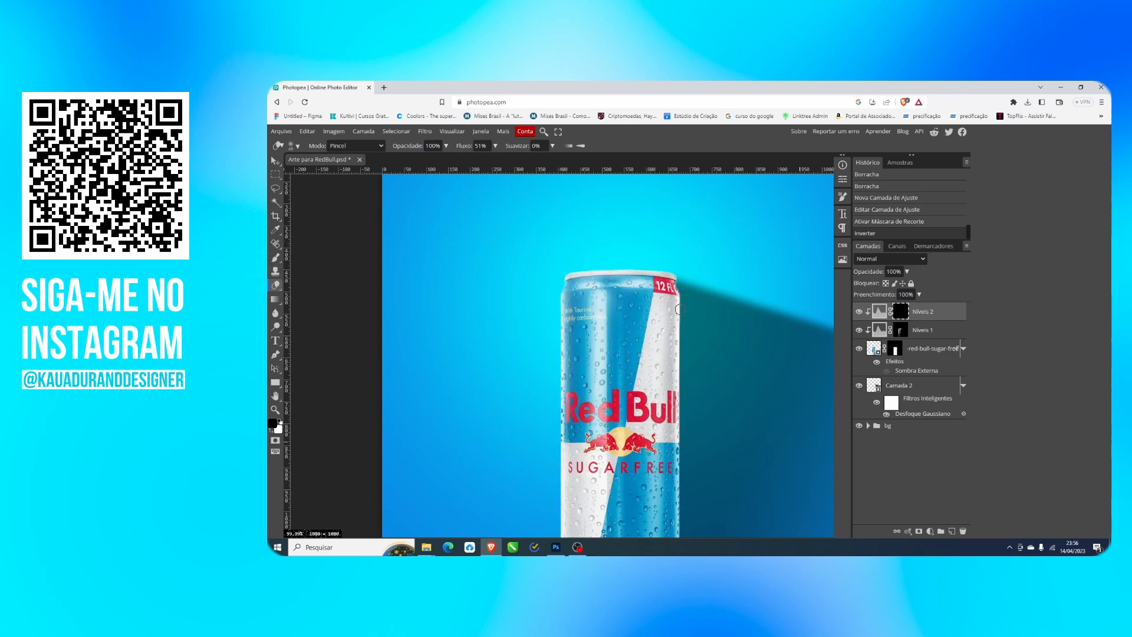
{"action": "scroll", "coordinate": [676, 307], "scroll_direction": "down", "scroll_amount": 1}
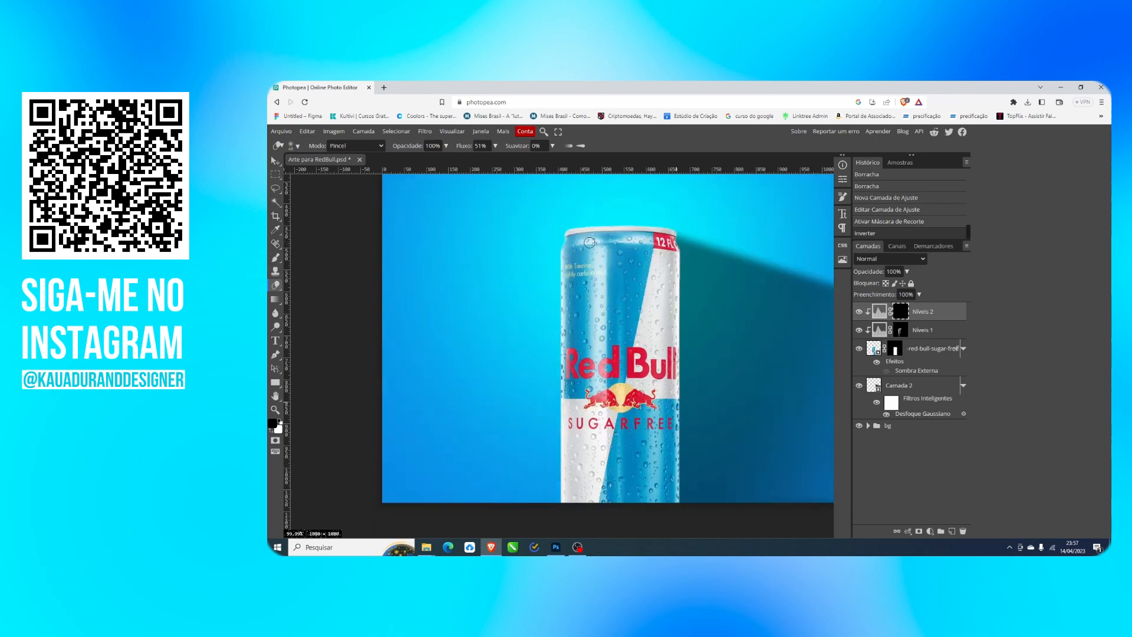
{"action": "scroll", "coordinate": [513, 230], "scroll_direction": "up", "scroll_amount": 5}
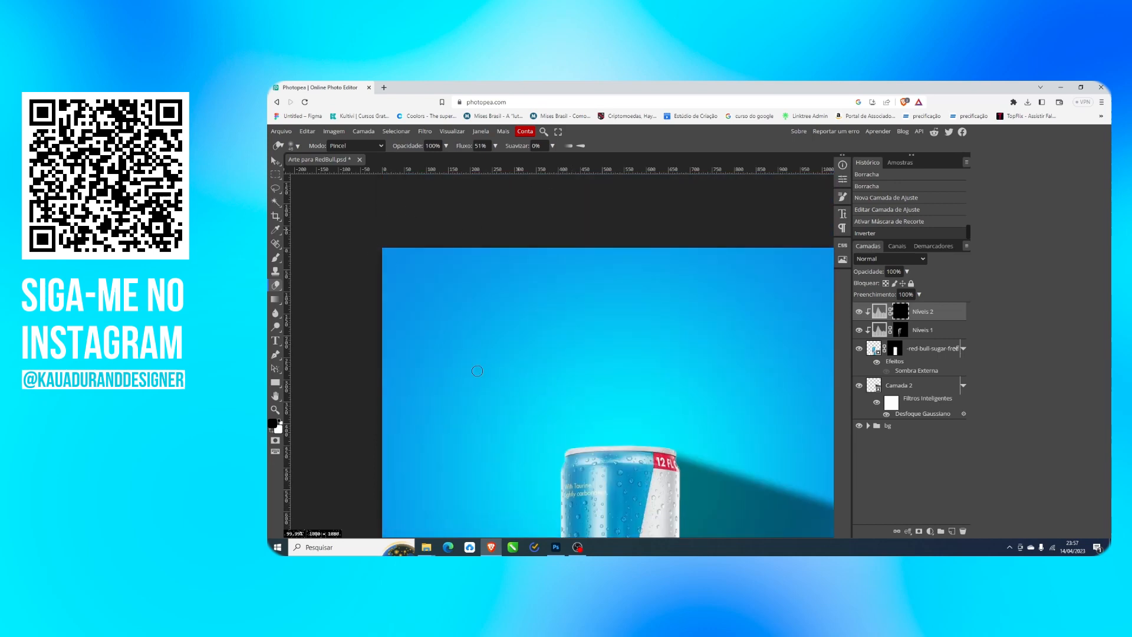
{"action": "scroll", "coordinate": [686, 293], "scroll_direction": "down", "scroll_amount": 5}
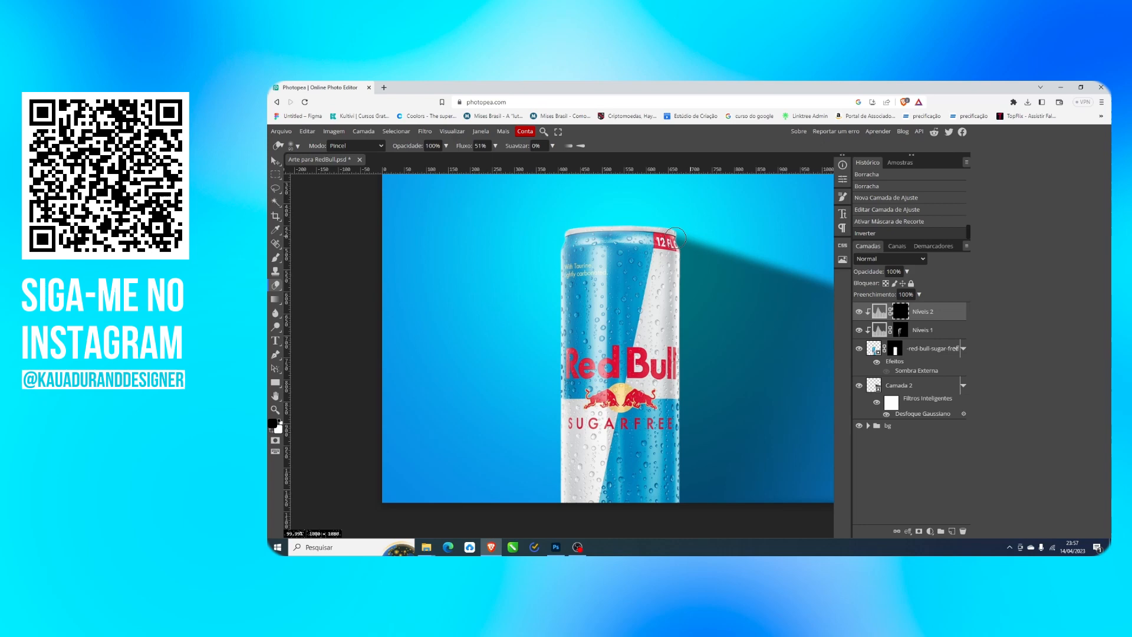
Step: Erase along the can's right edge on the second Levels mask to reveal a vertical strip of dark shading
{"action": "left_click_drag", "start_coordinate": [675, 238], "coordinate": [671, 249]}
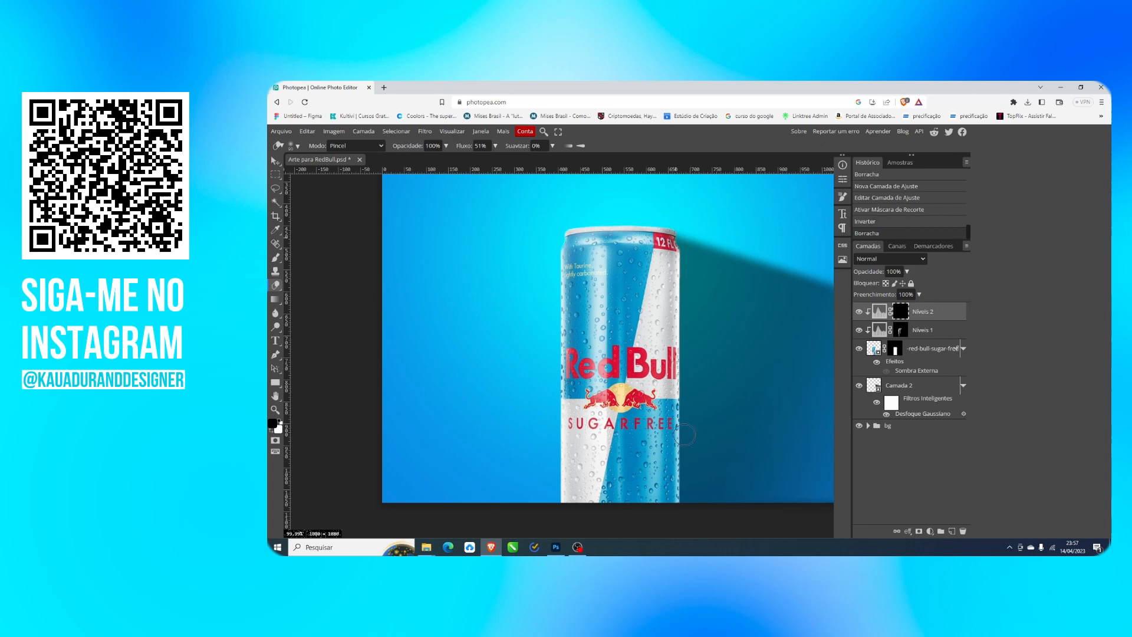
{"action": "mouse_move", "coordinate": [684, 435]}
{"action": "left_mouse_down"}
{"action": "mouse_move", "coordinate": [675, 239]}
{"action": "mouse_move", "coordinate": [683, 511]}
{"action": "left_mouse_up"}
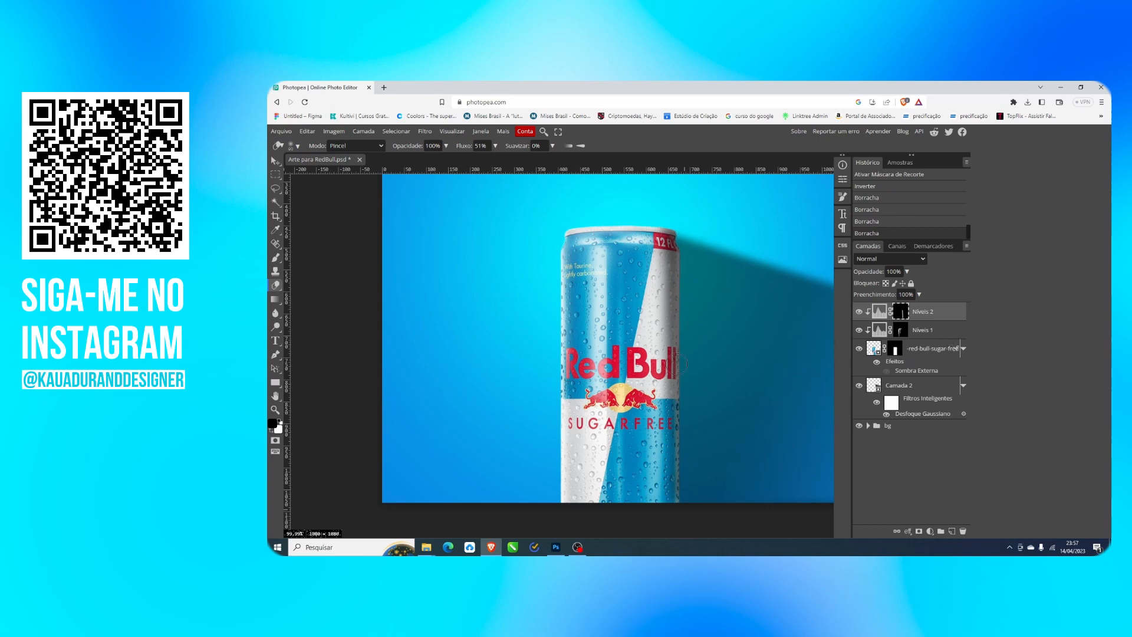
{"action": "left_click_drag", "start_coordinate": [681, 494], "coordinate": [685, 502]}
{"action": "left_click_drag", "start_coordinate": [692, 404], "coordinate": [689, 404]}
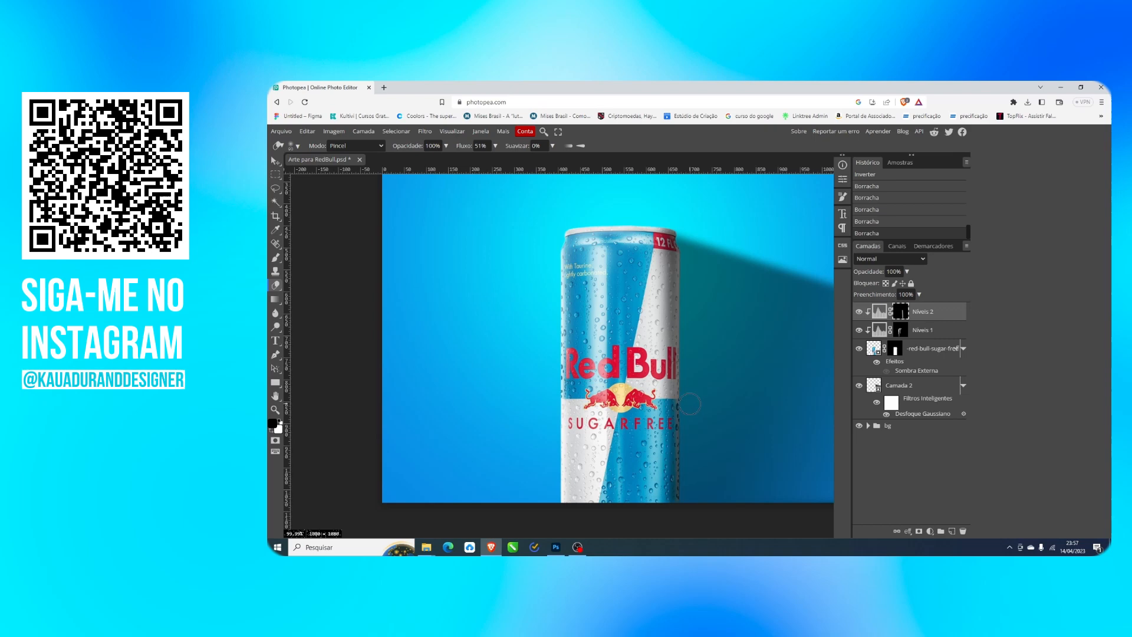
{"action": "left_click", "coordinate": [690, 297], "text": "shift"}
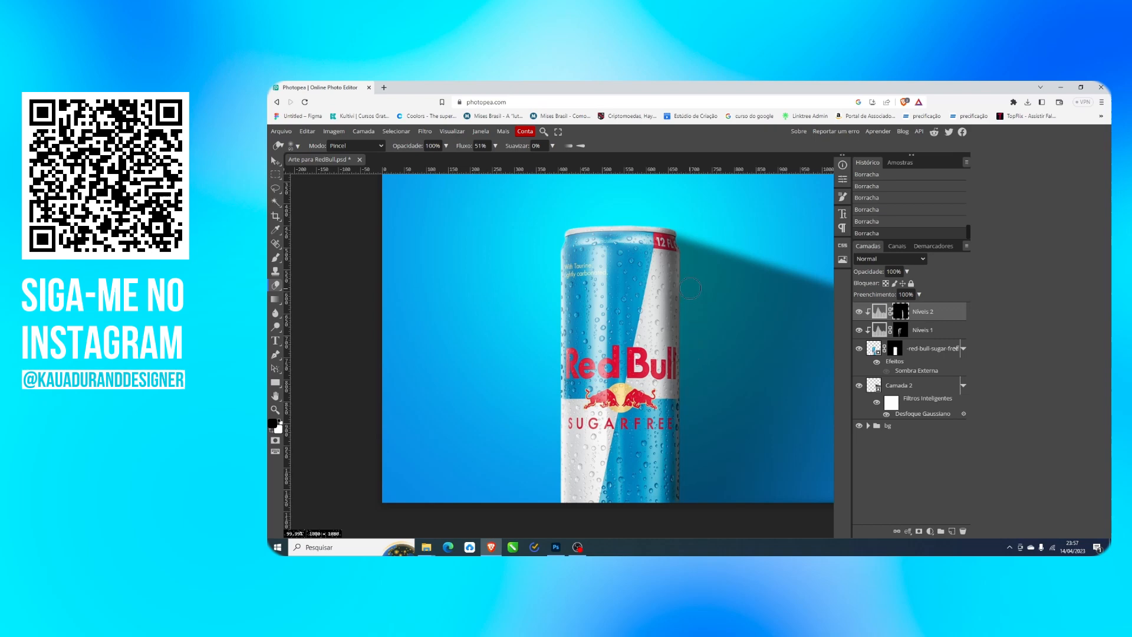
Step: Toggle the visibility of both Levels adjustments to compare the can with and without its highlights and shading
{"action": "left_click", "coordinate": [860, 312]}
{"action": "left_click", "coordinate": [859, 331]}
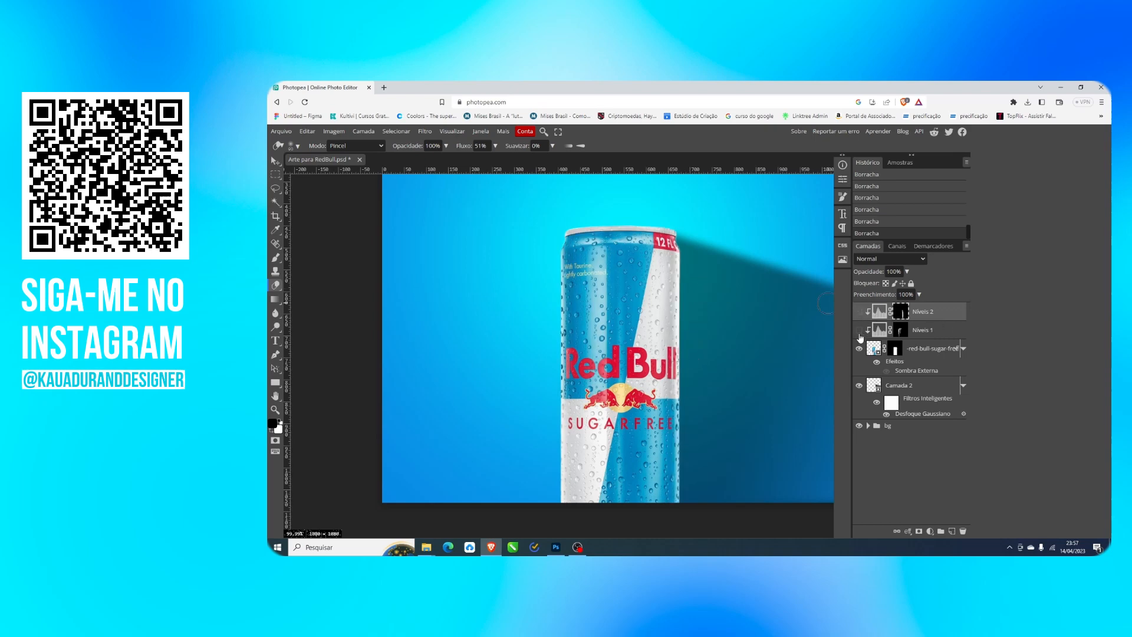
{"action": "left_click", "coordinate": [859, 330]}
{"action": "left_click", "coordinate": [859, 312]}
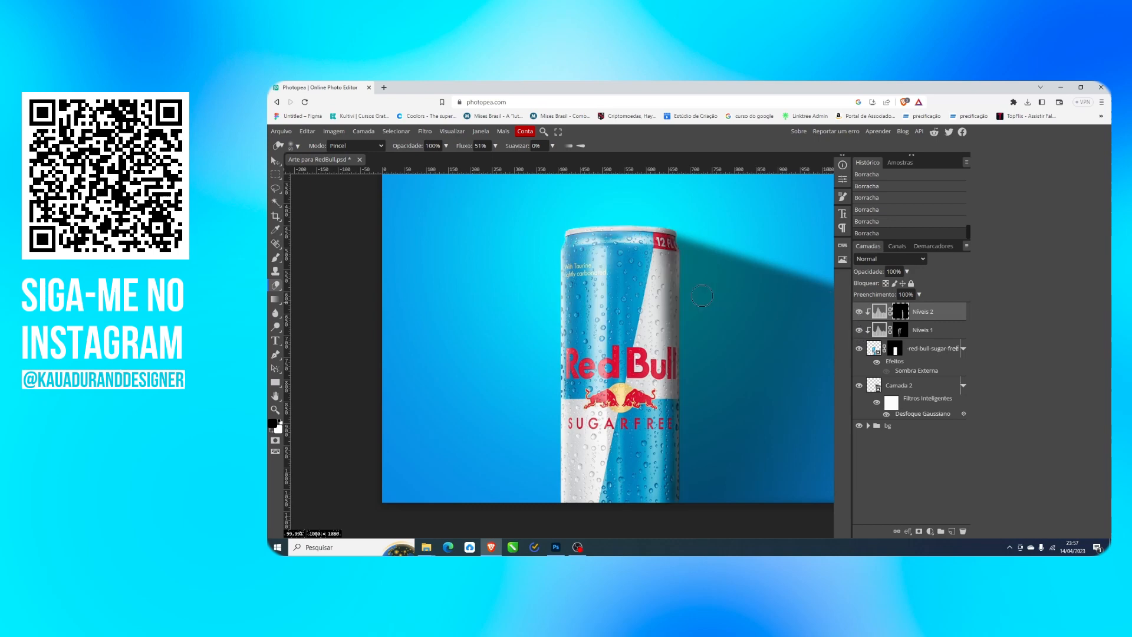
Step: Enable the can layer's drop shadow and compare the can with and without this effect and both Levels adjustments
{"action": "scroll", "coordinate": [702, 296], "scroll_direction": "down", "scroll_amount": 3}
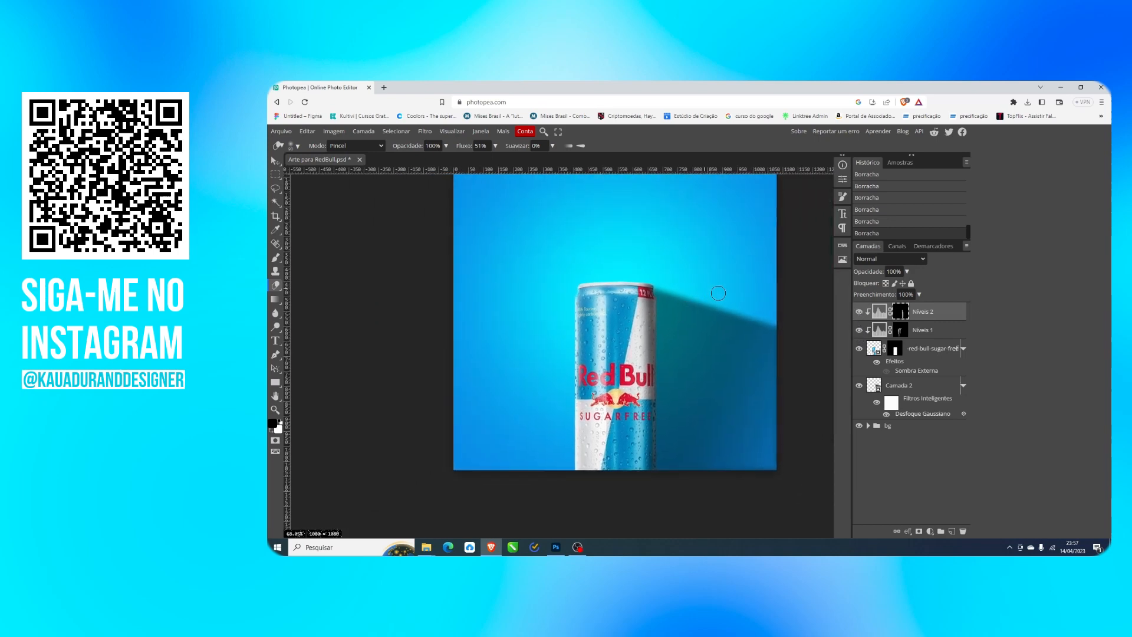
{"action": "left_click", "coordinate": [886, 371]}
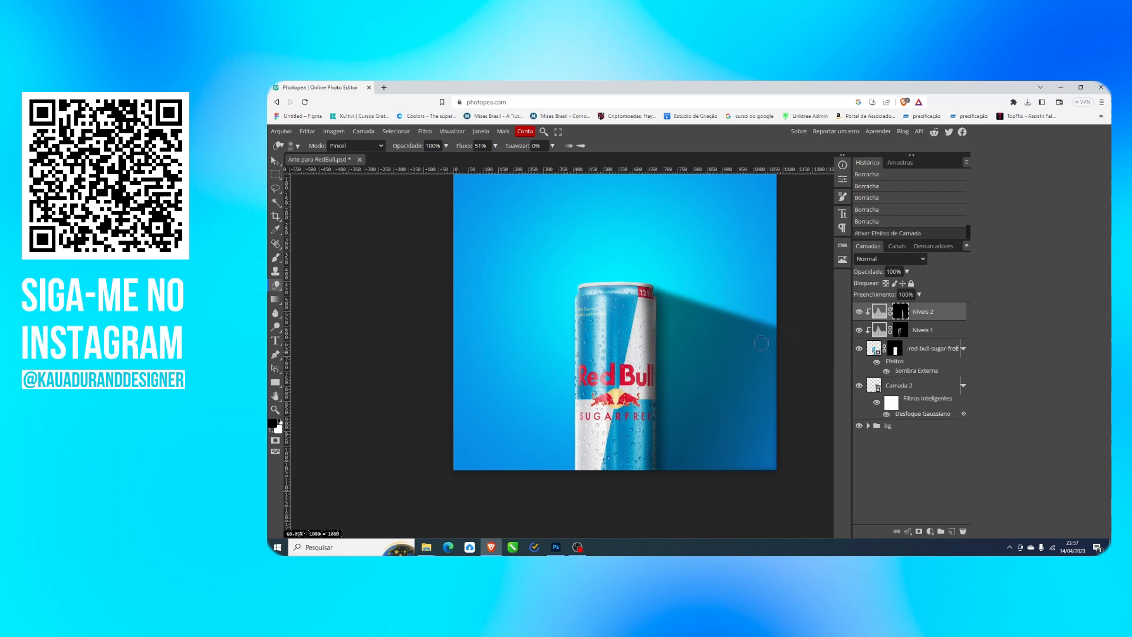
{"action": "left_click", "coordinate": [858, 312]}
{"action": "left_click", "coordinate": [858, 330]}
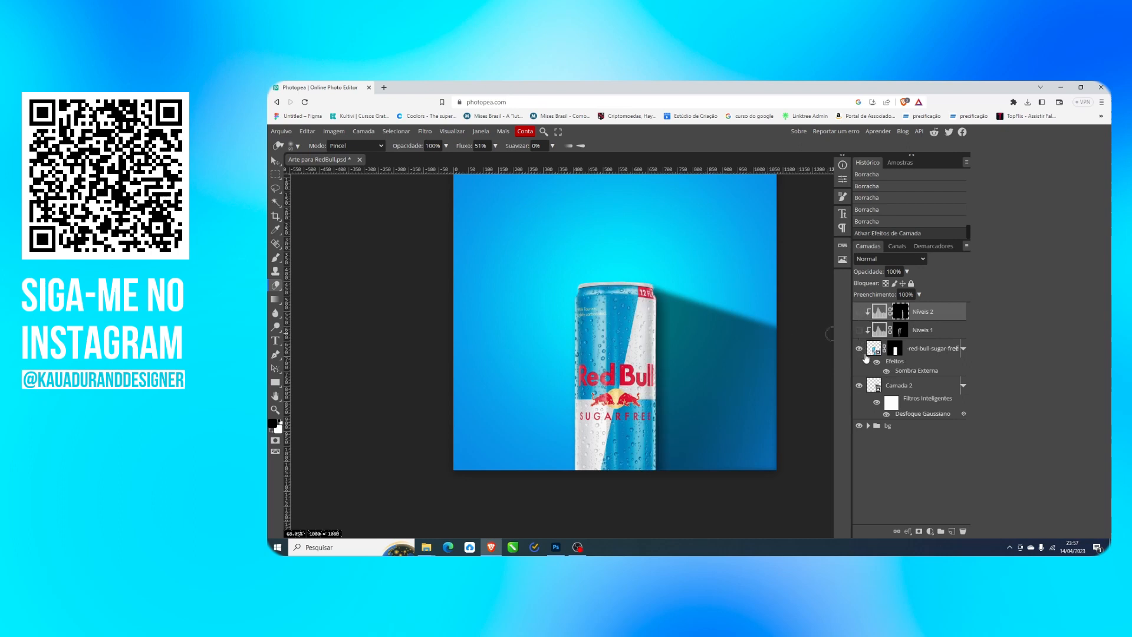
{"action": "left_click", "coordinate": [877, 362]}
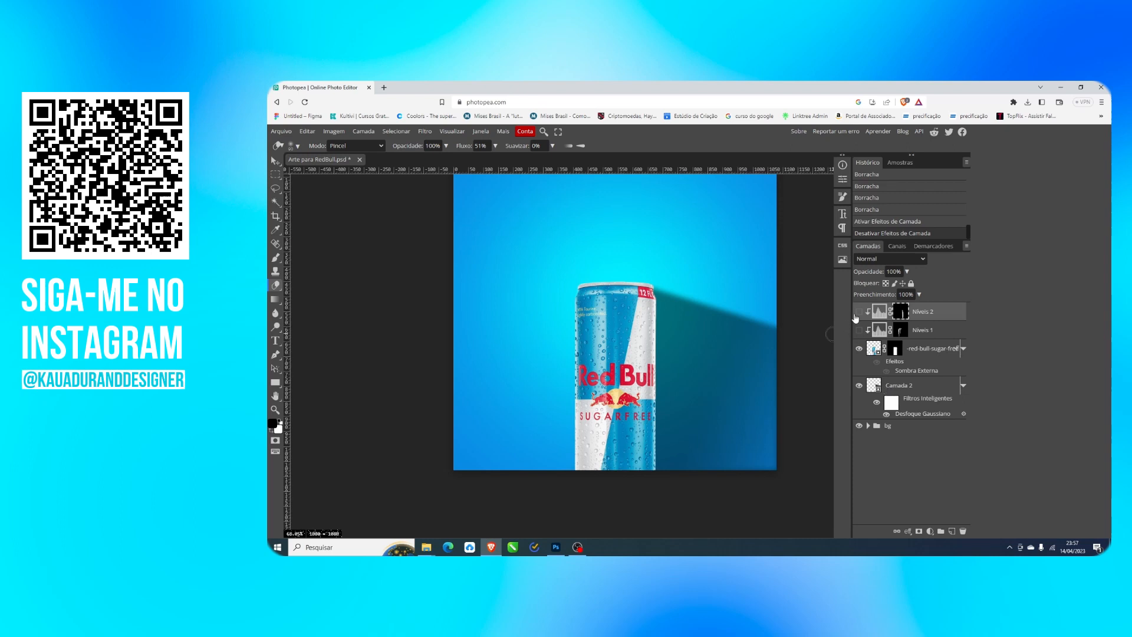
{"action": "left_click_drag", "start_coordinate": [858, 312], "coordinate": [859, 330]}
{"action": "left_click", "coordinate": [877, 362]}
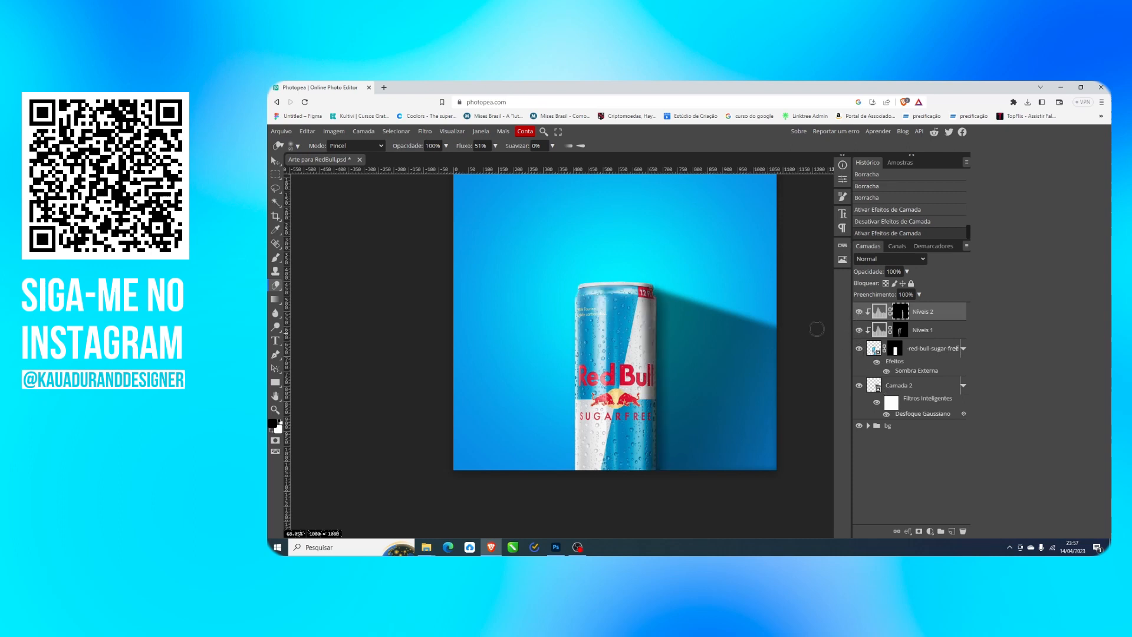
Step: Group both Levels adjustments, the can and the long-shadow layer into one folder and name it redbull
{"action": "scroll", "coordinate": [635, 317], "scroll_direction": "down", "scroll_amount": 1}
{"action": "left_click_drag", "start_coordinate": [677, 282], "coordinate": [653, 314]}
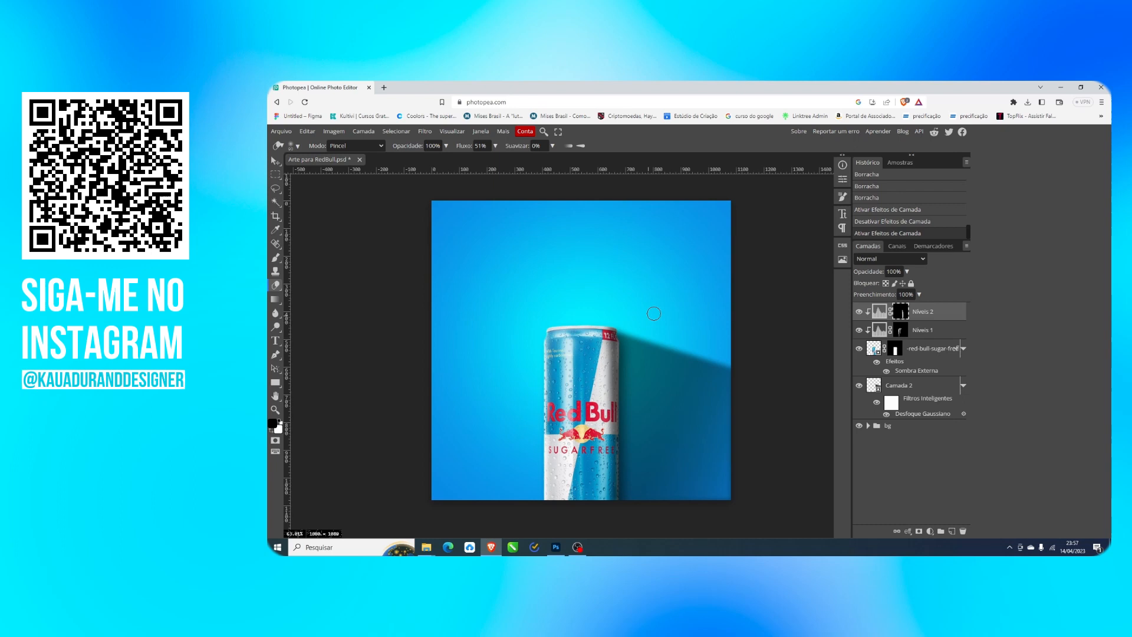
{"action": "left_click", "coordinate": [916, 387], "text": "shift"}
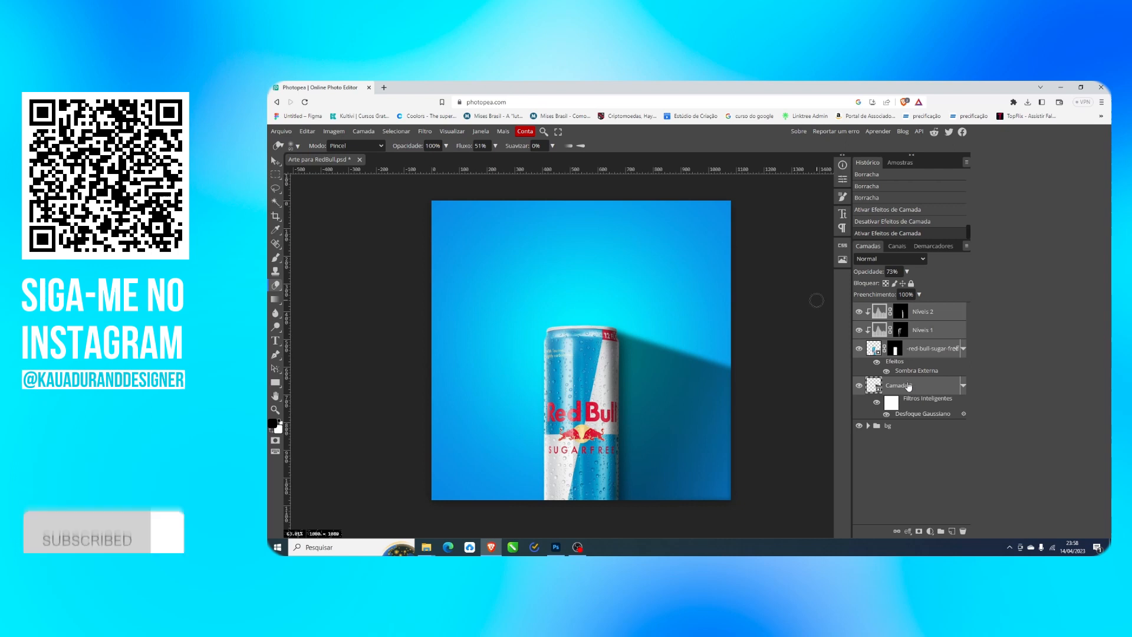
{"action": "left_click", "coordinate": [942, 317]}
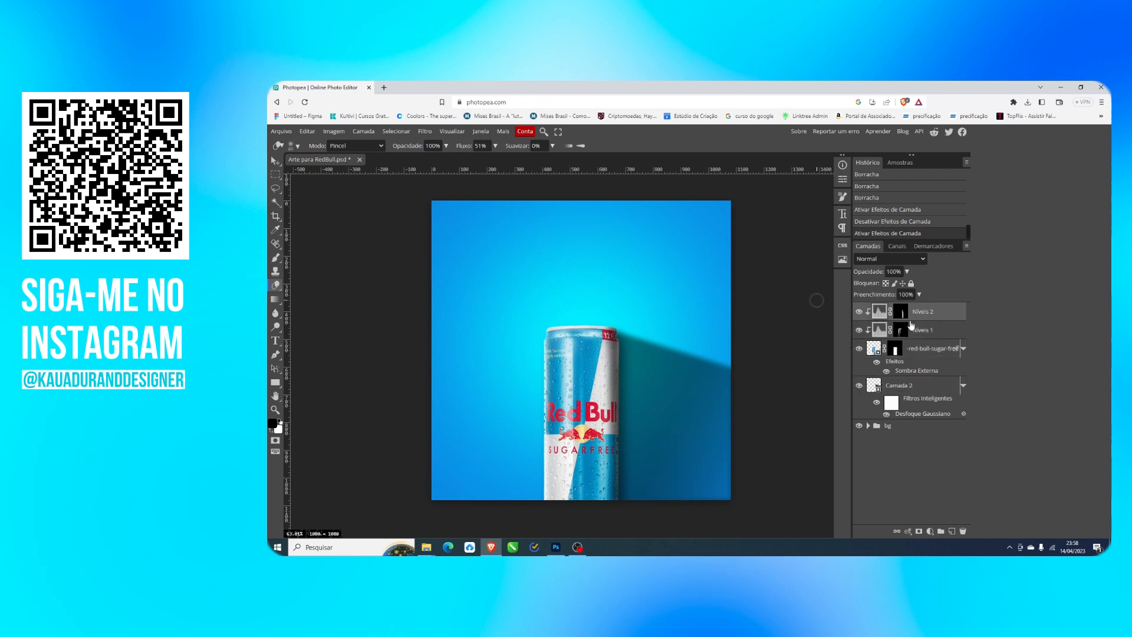
{"action": "left_click", "coordinate": [914, 391], "text": "shift"}
{"action": "key", "text": "ctrl+g"}
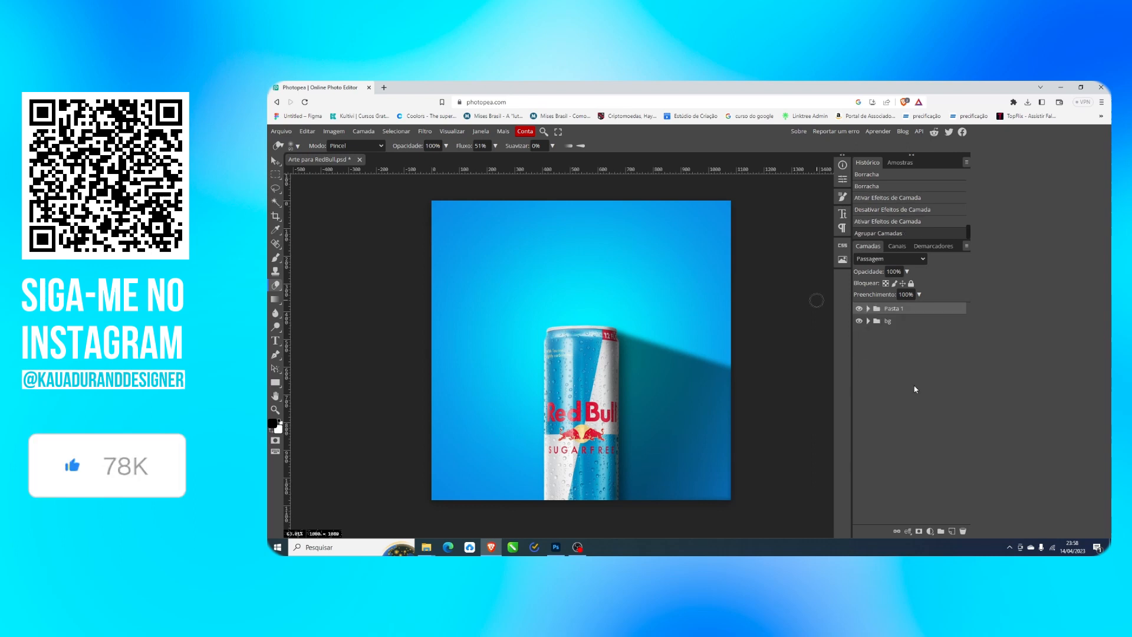
{"action": "double_click", "coordinate": [894, 311]}
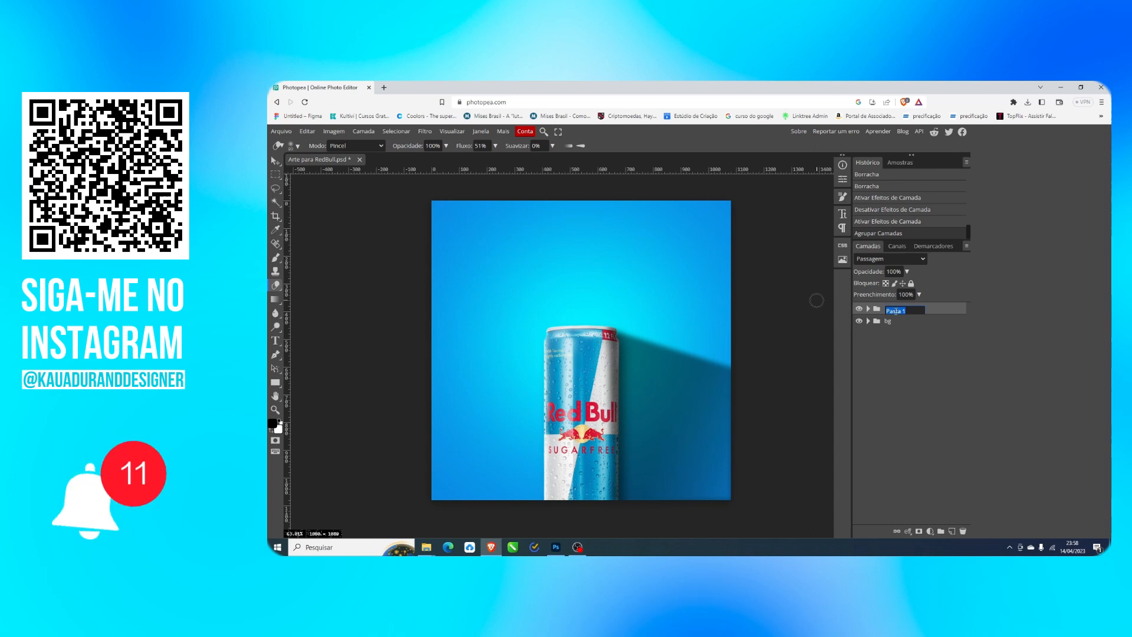
{"action": "type", "text": "redbull"}
{"action": "key", "text": "Return"}
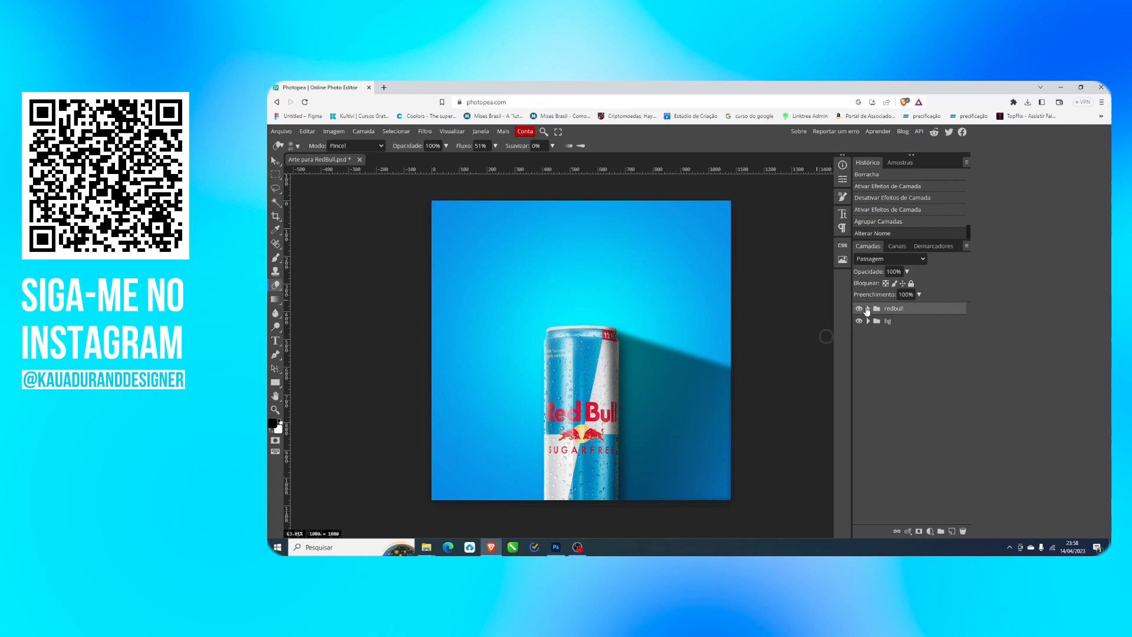
Step: Place the pngegg wing image above Camada 2 in the redbull folder, on the can's left at about X 292, Y 688 px
{"action": "left_click", "coordinate": [867, 309]}
{"action": "left_click", "coordinate": [911, 396]}
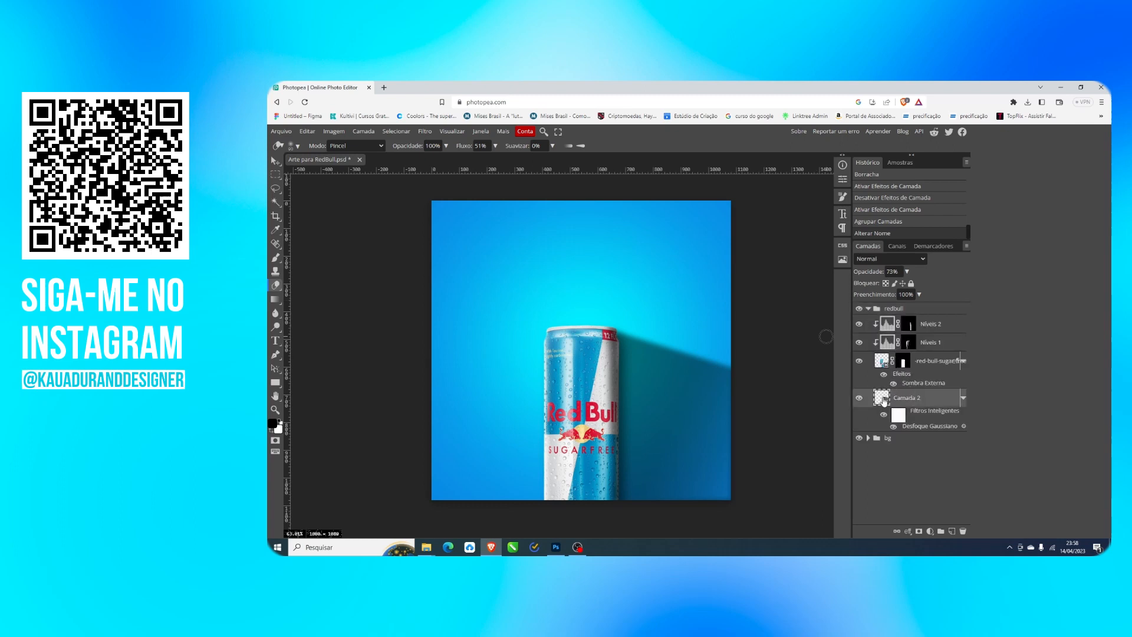
{"action": "left_click", "coordinate": [426, 547]}
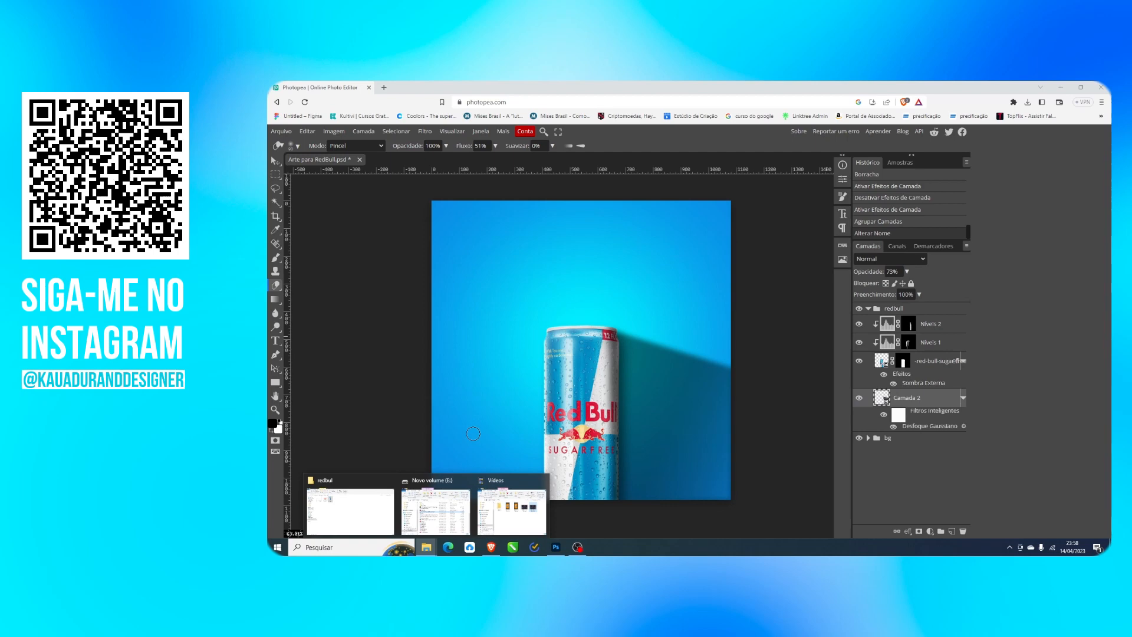
{"action": "left_click", "coordinate": [350, 511]}
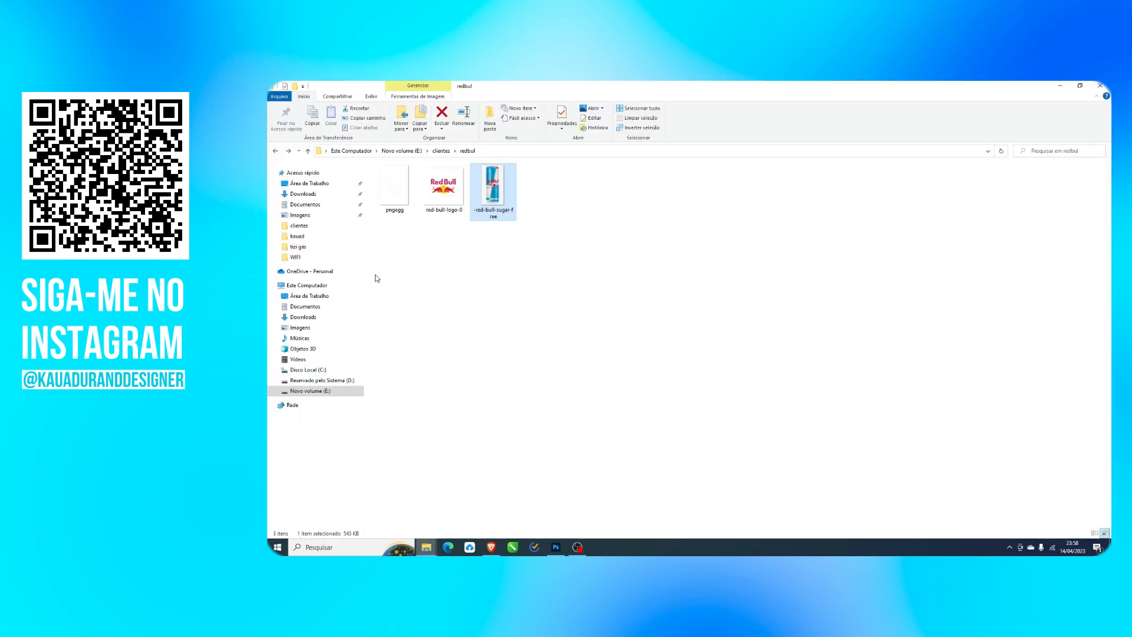
{"action": "left_click_drag", "start_coordinate": [397, 197], "coordinate": [528, 449]}
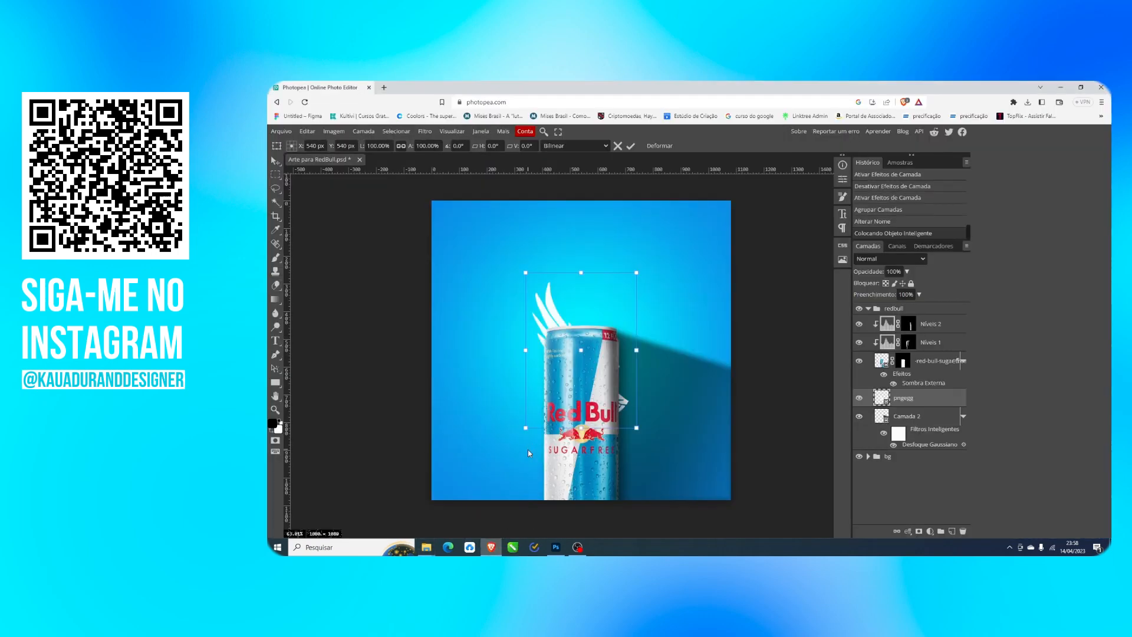
{"action": "left_click_drag", "start_coordinate": [610, 299], "coordinate": [546, 339]}
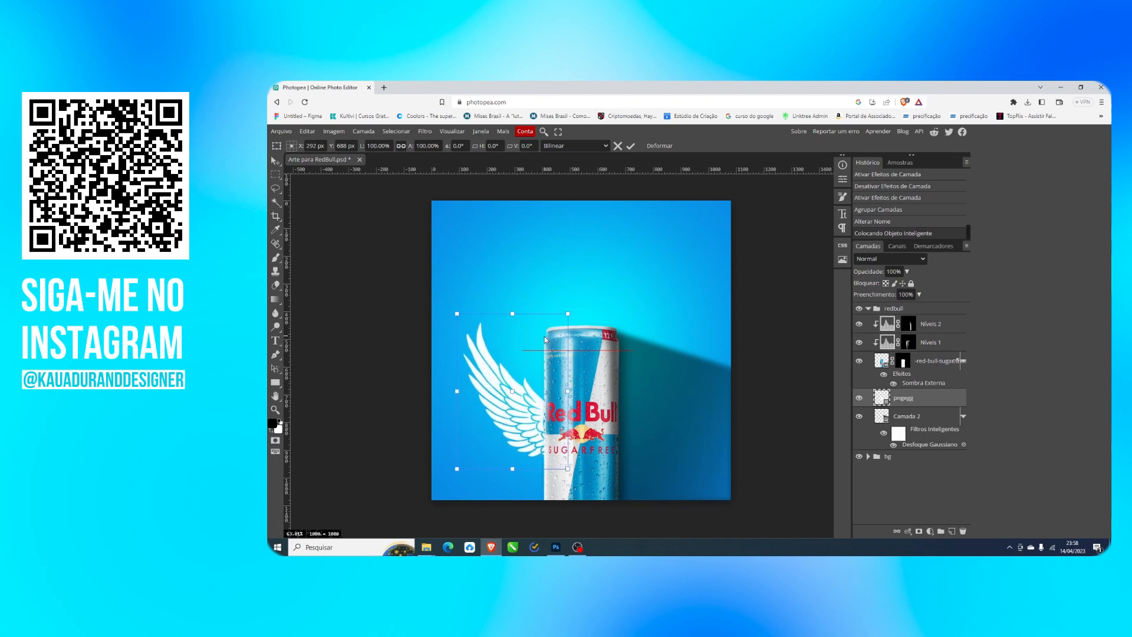
{"action": "left_click", "coordinate": [630, 145]}
{"action": "key", "text": "e"}
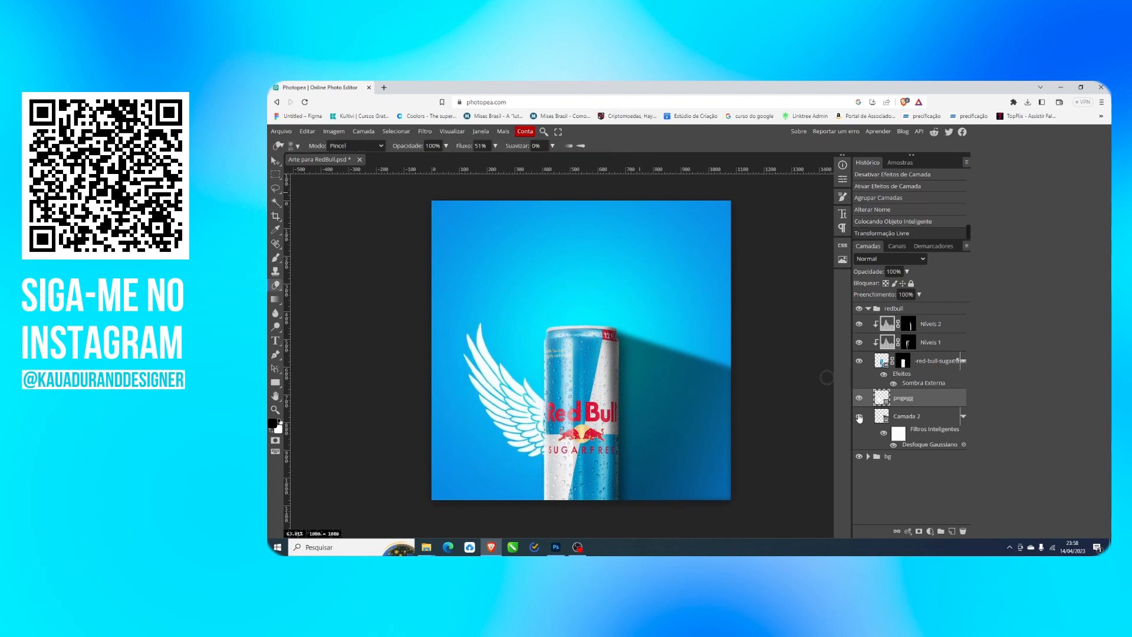
Step: Duplicate the wing layer, keeping a single copy, and switch the browser to full-screen mode
{"action": "key", "text": "ctrl+j"}
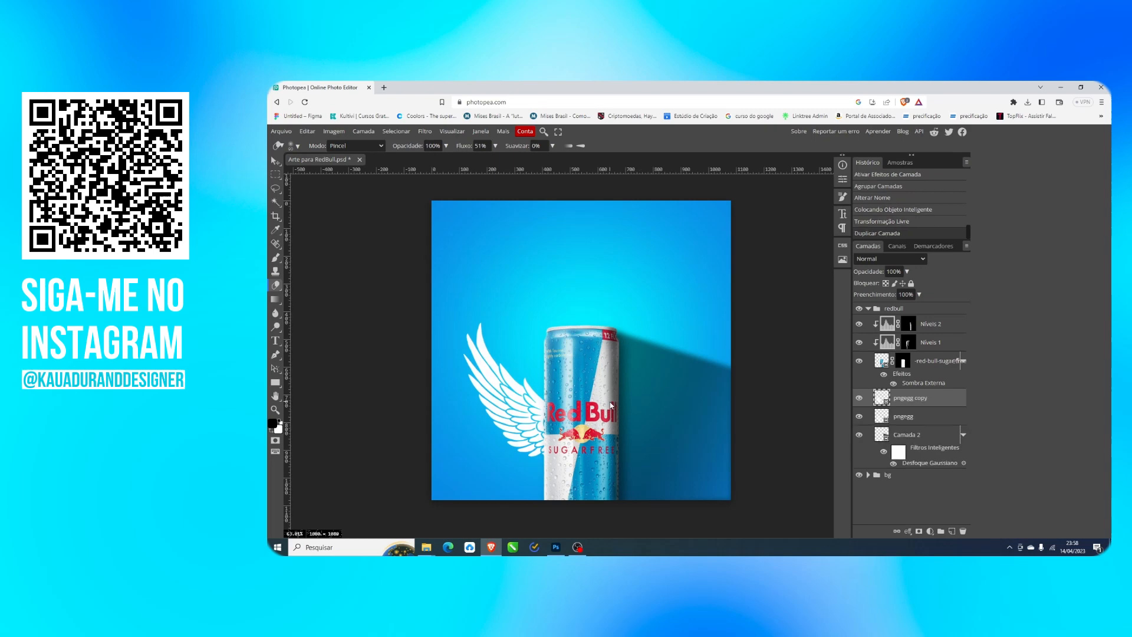
{"action": "key", "text": "ctrl+t"}
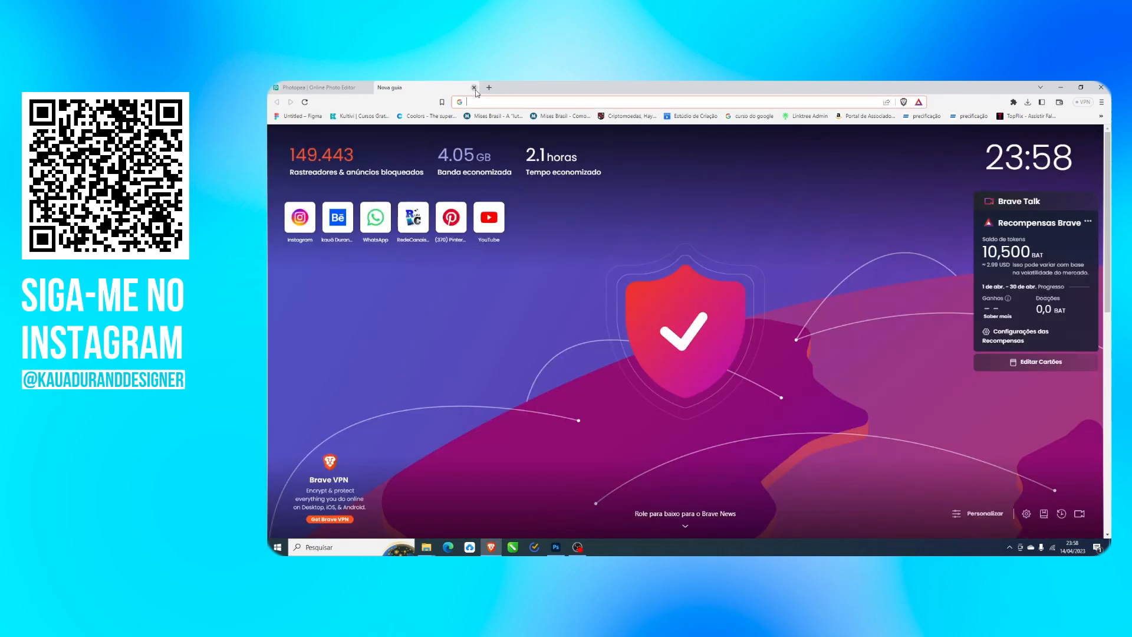
{"action": "left_click", "coordinate": [474, 87]}
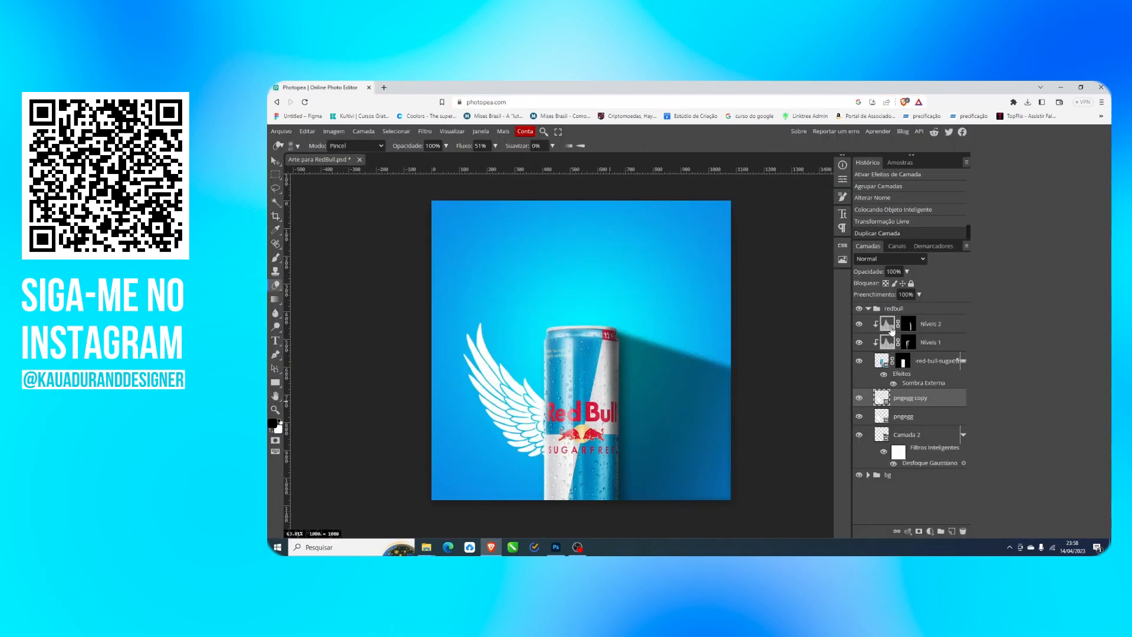
{"action": "key", "text": "F11"}
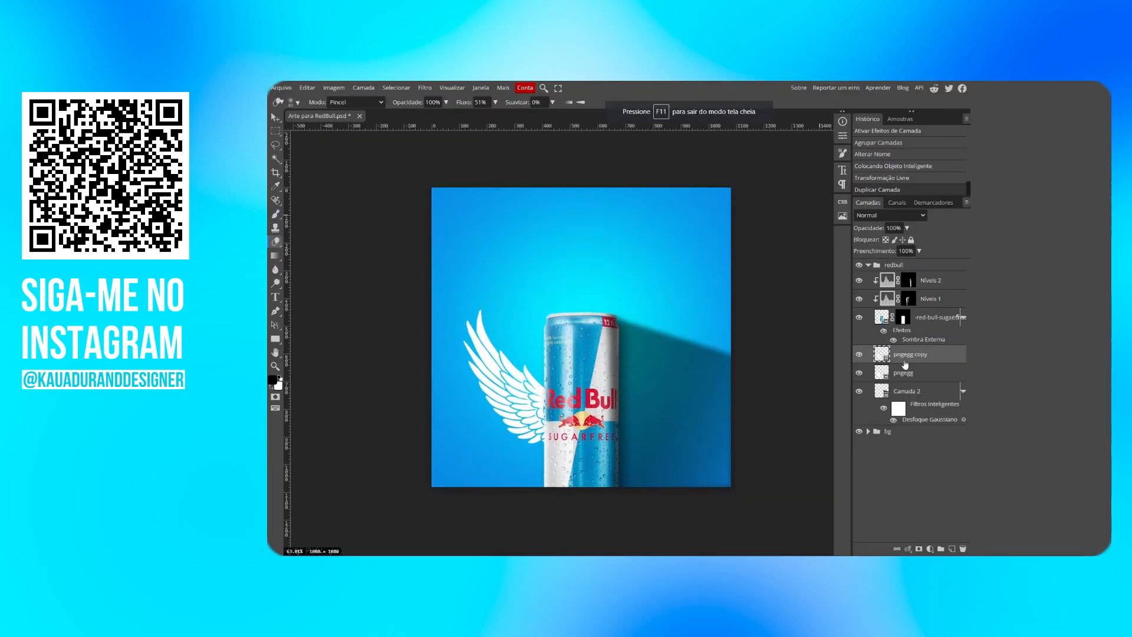
{"action": "key", "text": "ctrl+j"}
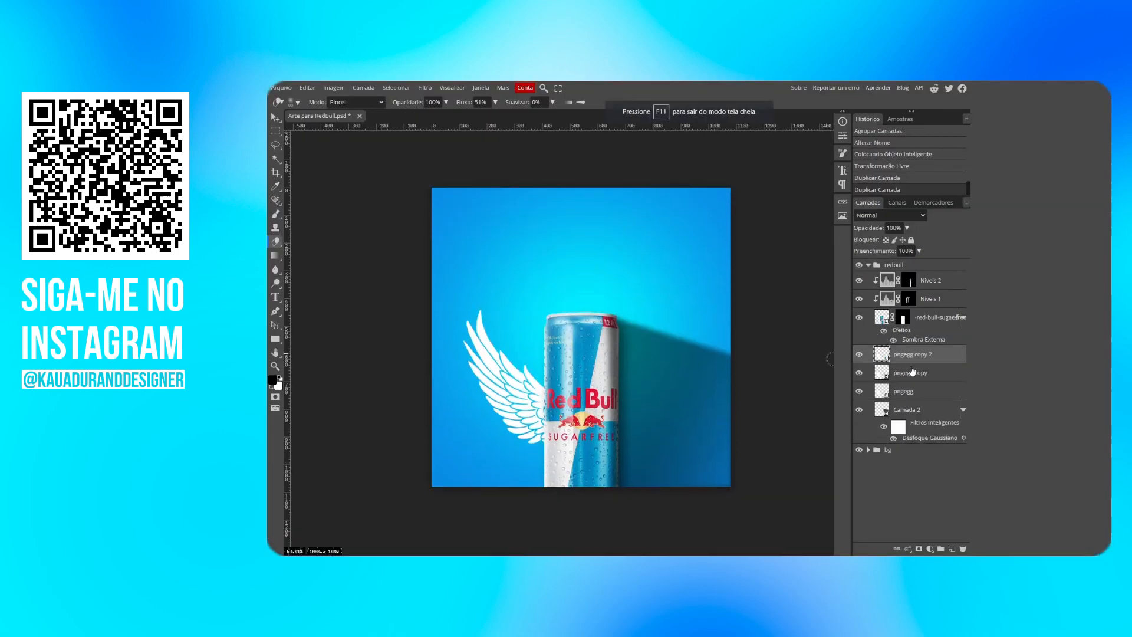
{"action": "key", "text": "Delete"}
Step: Flip the wing copy horizontally and move it to the can's right side at about X 782, Y 688 px
{"action": "key", "text": "ctrl+alt+t"}
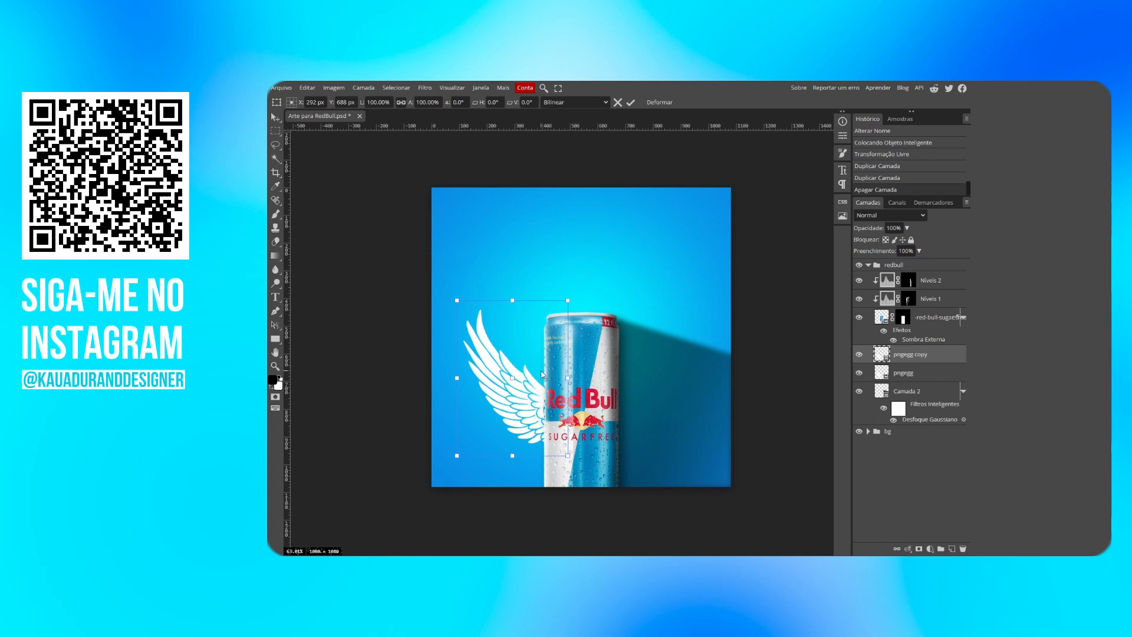
{"action": "right_click", "coordinate": [541, 374]}
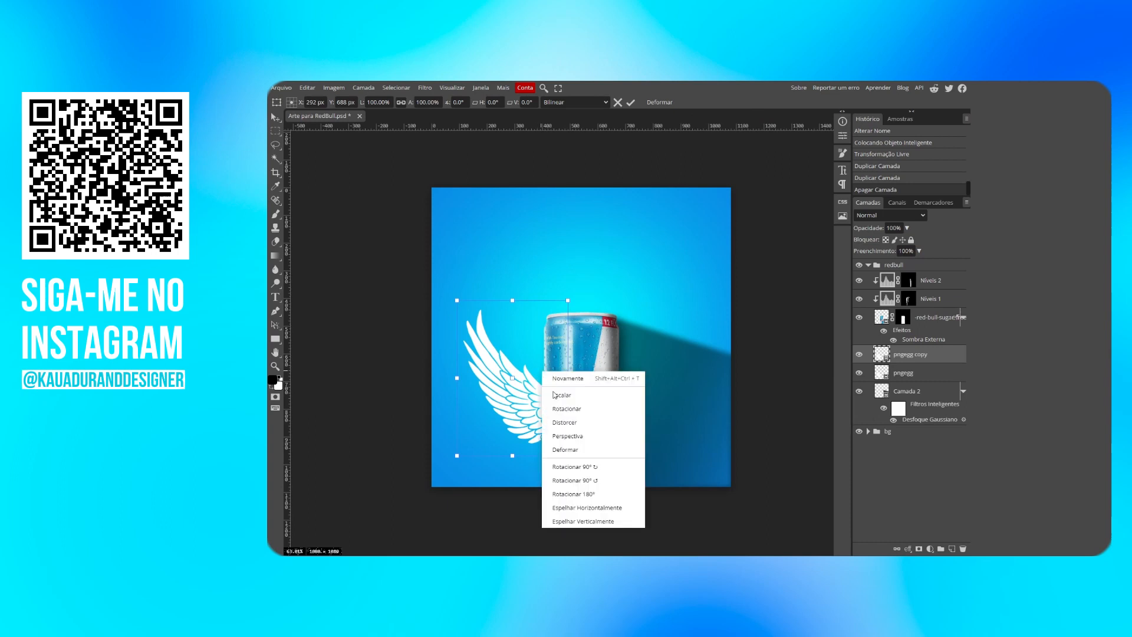
{"action": "left_click", "coordinate": [576, 512]}
{"action": "left_click_drag", "start_coordinate": [500, 395], "coordinate": [636, 395]}
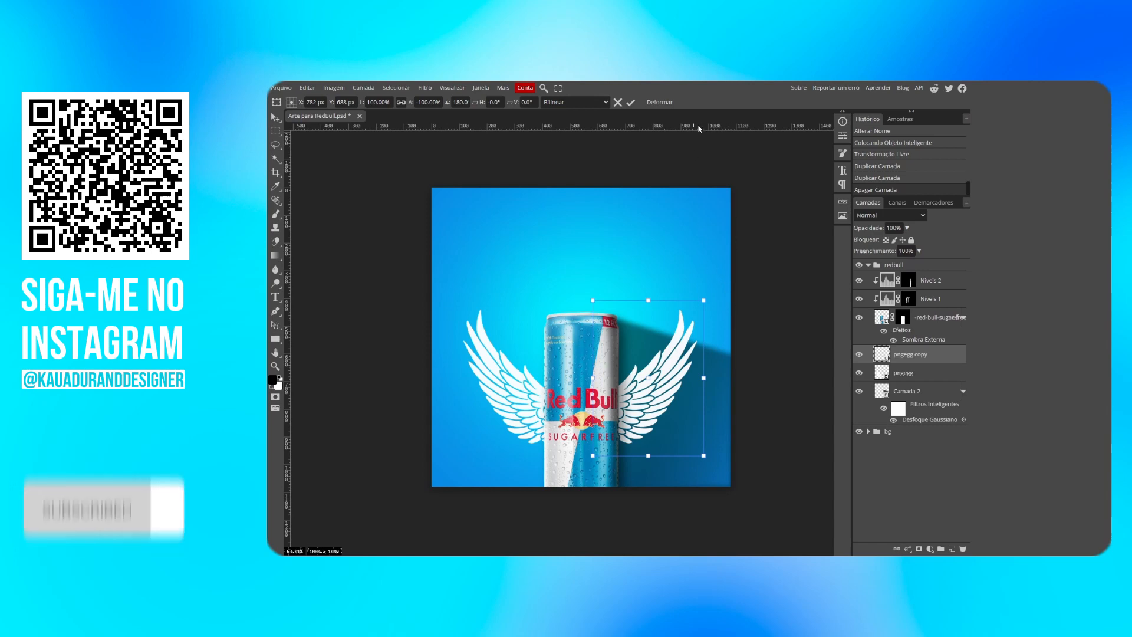
{"action": "left_click", "coordinate": [630, 102]}
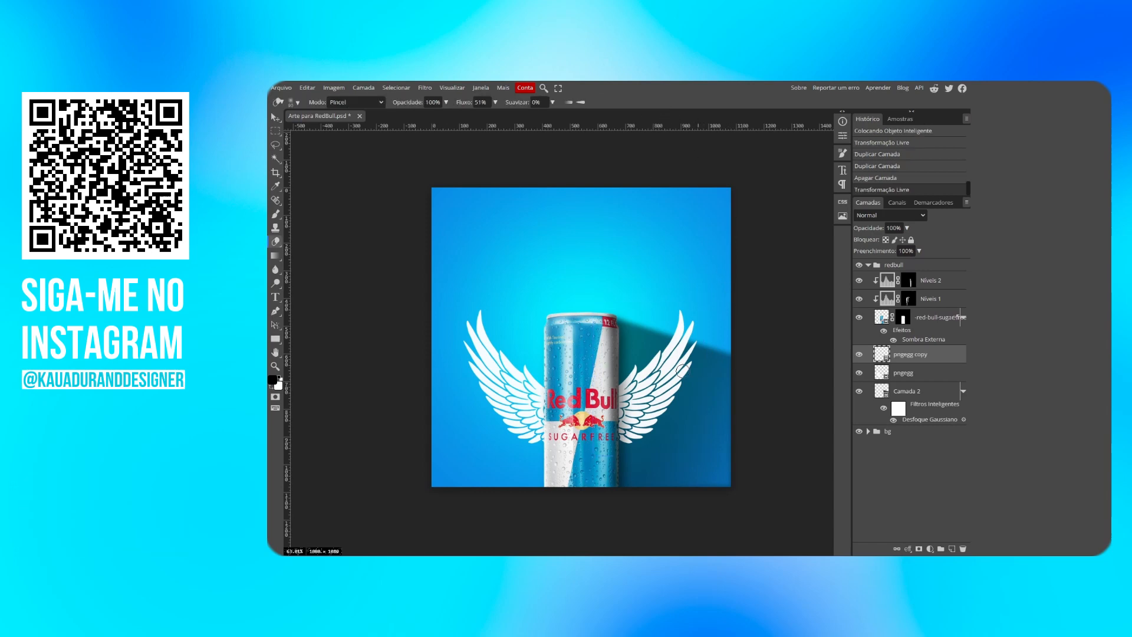
Step: Activate the Move tool and keep the editor in full-screen mode
{"action": "key", "text": "F11"}
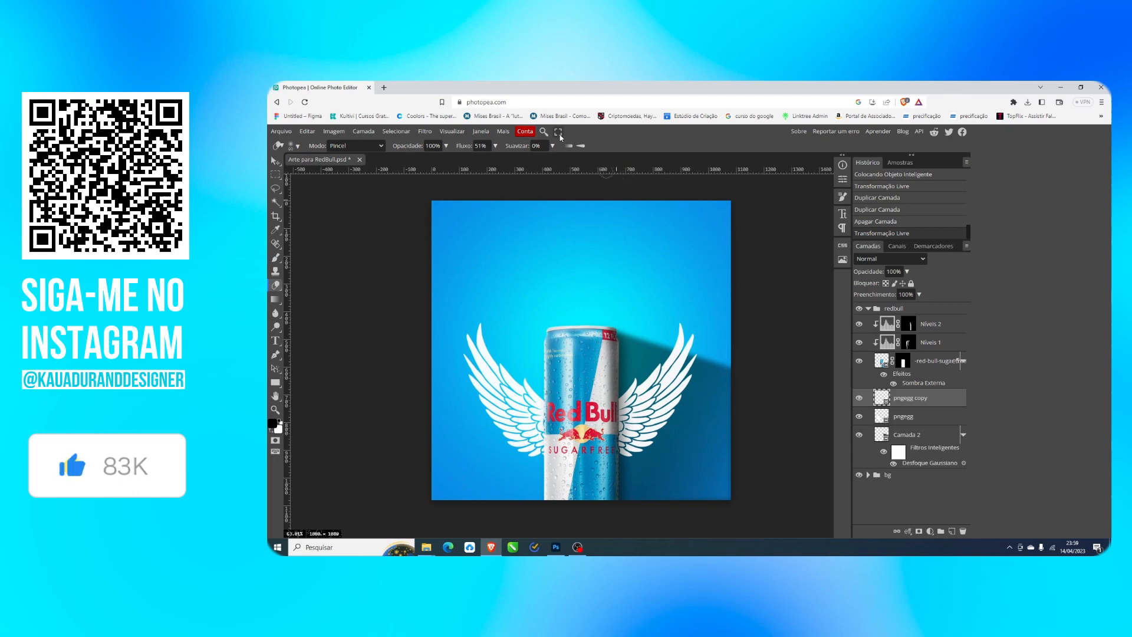
{"action": "left_click", "coordinate": [273, 161]}
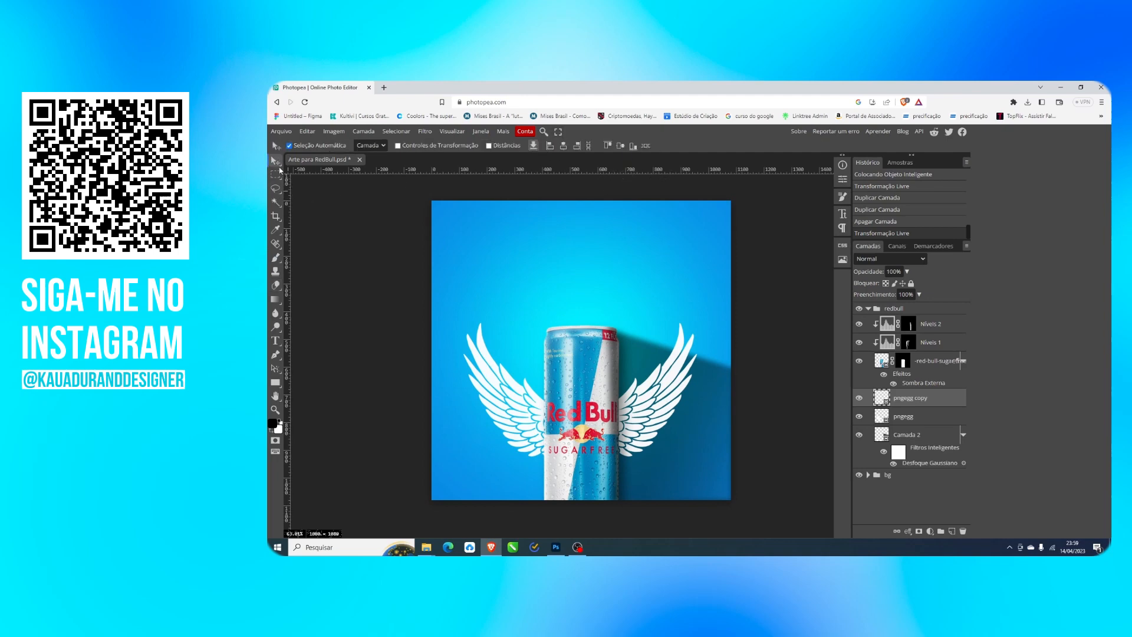
{"action": "key", "text": "F11"}
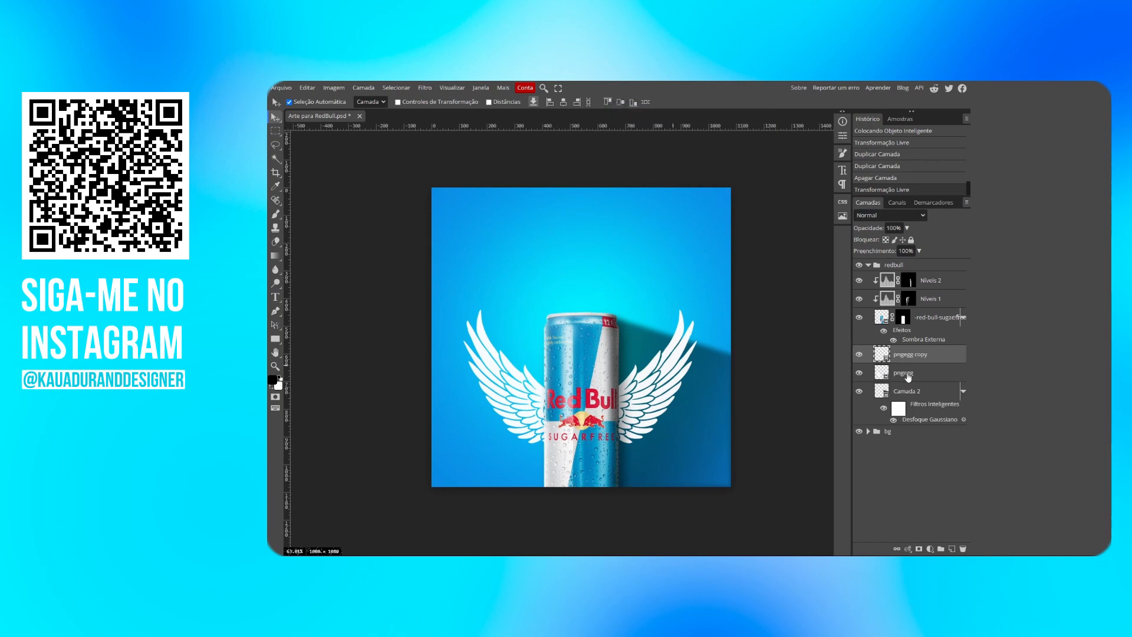
Step: Scale the pngegg and pngegg copy wing layers together to about 90.28%, centred at about X 540, Y 686 px
{"action": "left_click", "coordinate": [925, 378], "text": "shift"}
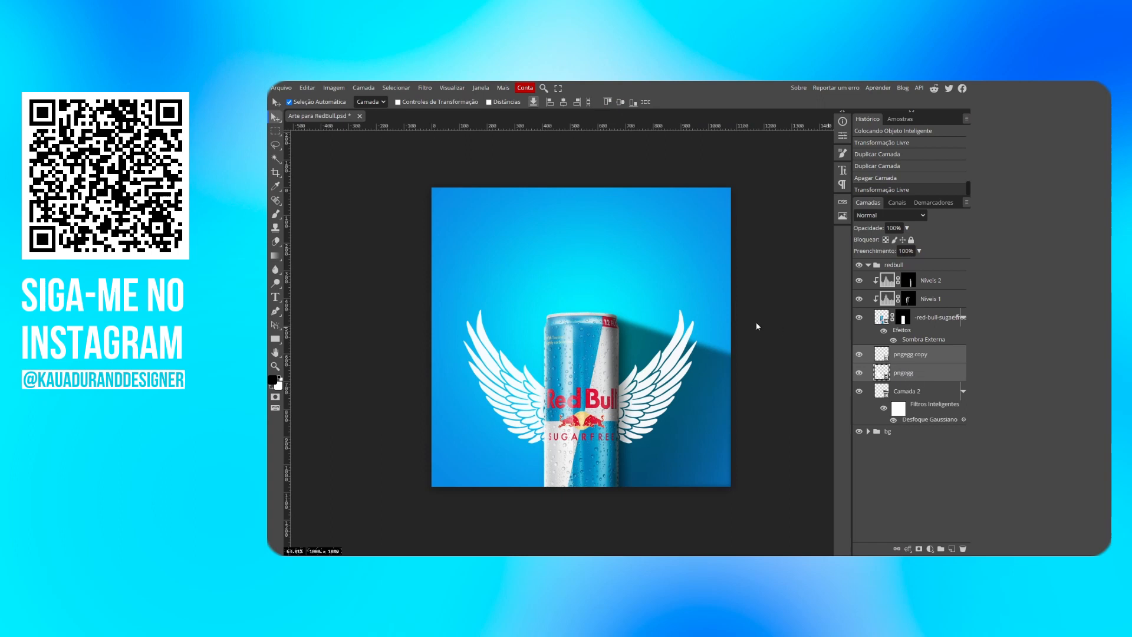
{"action": "key", "text": "ctrl+t"}
{"action": "mouse_move", "coordinate": [698, 307]}
{"action": "left_mouse_down"}
{"action": "mouse_move", "coordinate": [677, 338]}
{"action": "mouse_move", "coordinate": [687, 317]}
{"action": "left_mouse_up"}
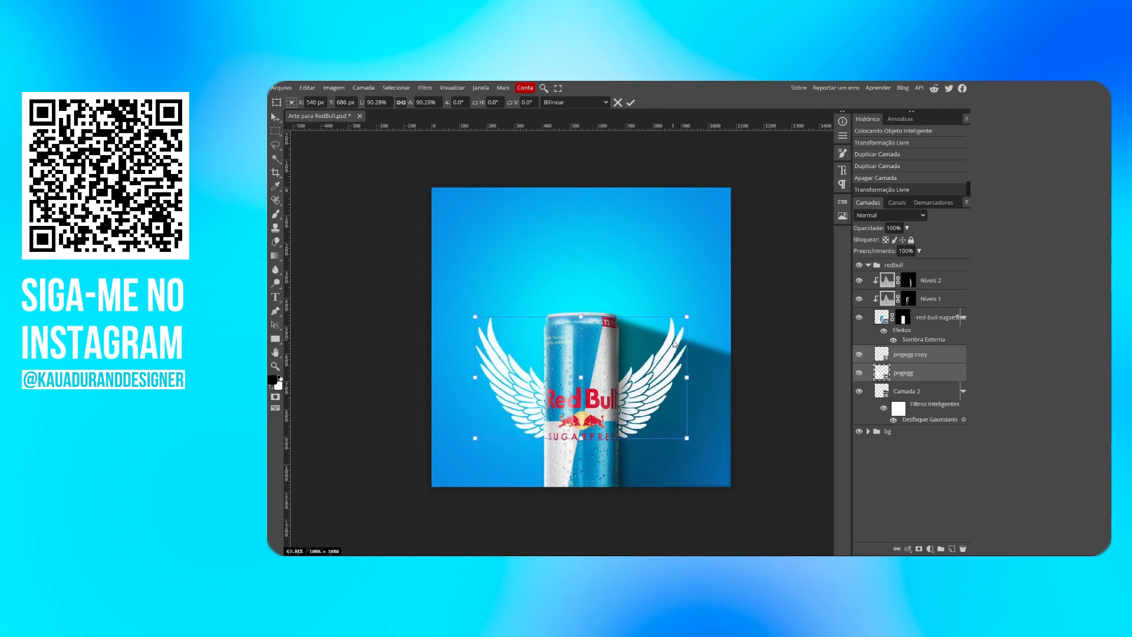
{"action": "left_click", "coordinate": [631, 102]}
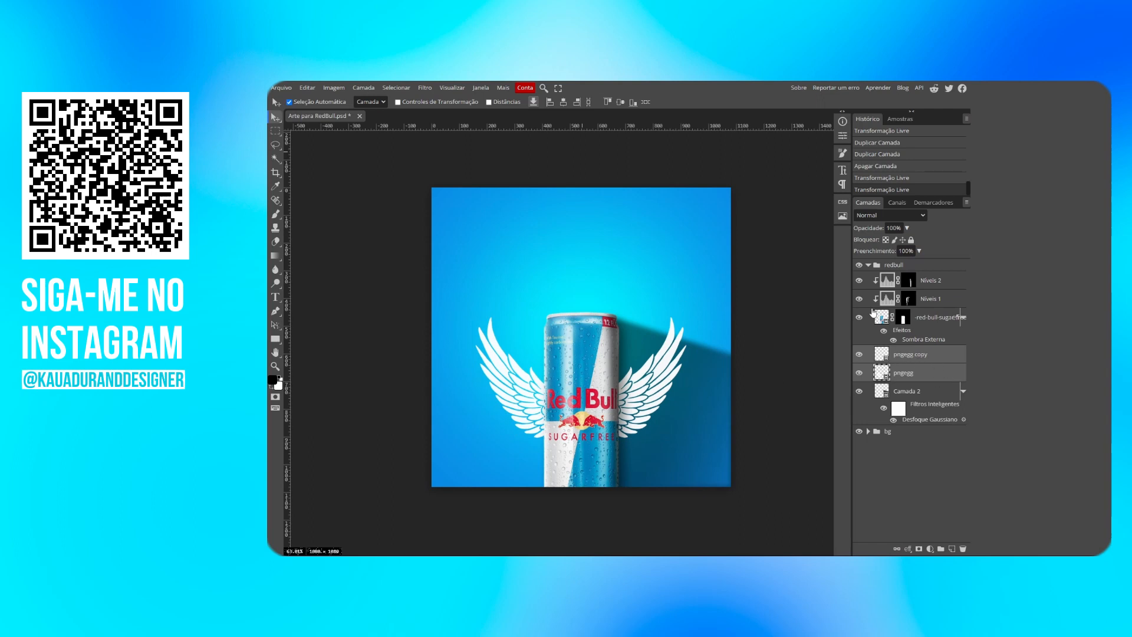
{"action": "left_click", "coordinate": [868, 265]}
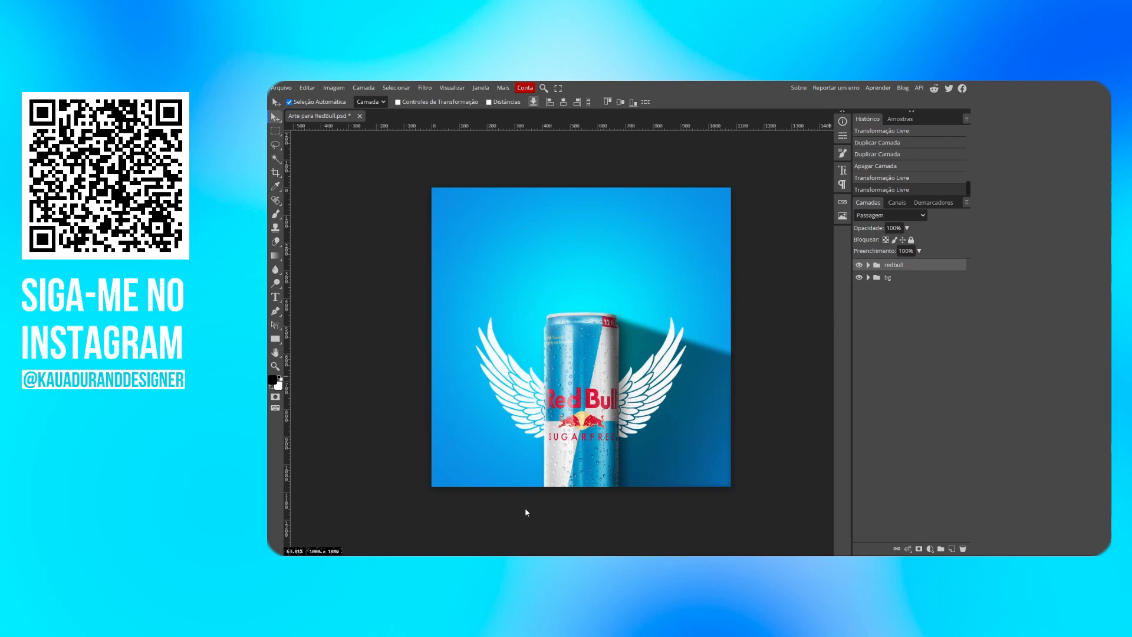
{"action": "key", "text": "F11"}
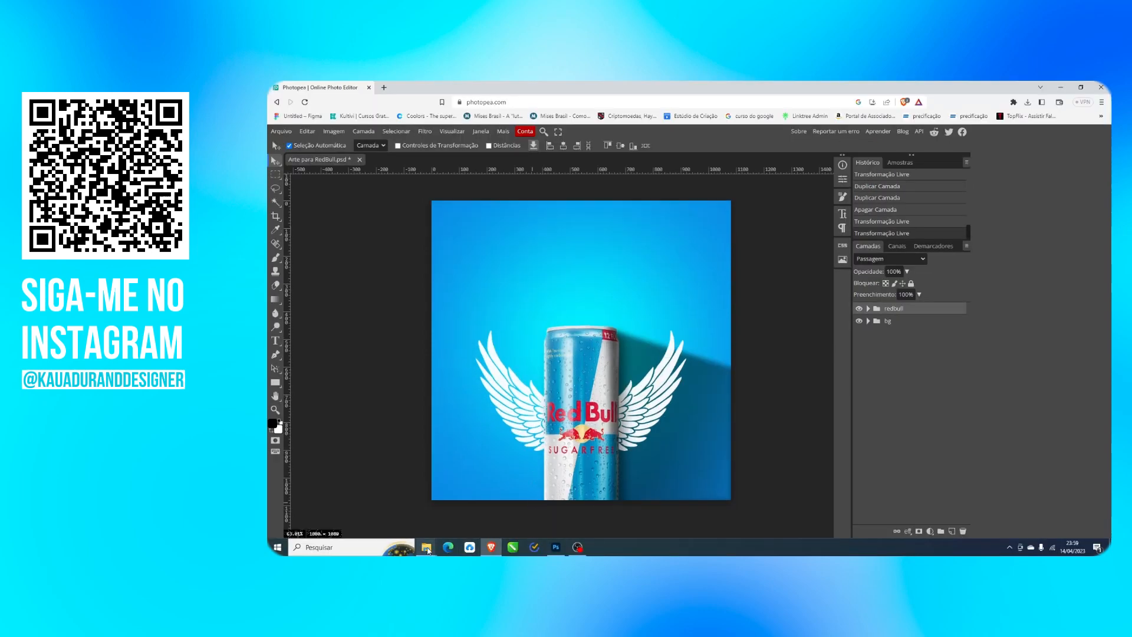
{"action": "mouse_move", "coordinate": [427, 547]}
{"action": "mouse_move", "coordinate": [331, 505]}
{"action": "key", "text": "F11"}
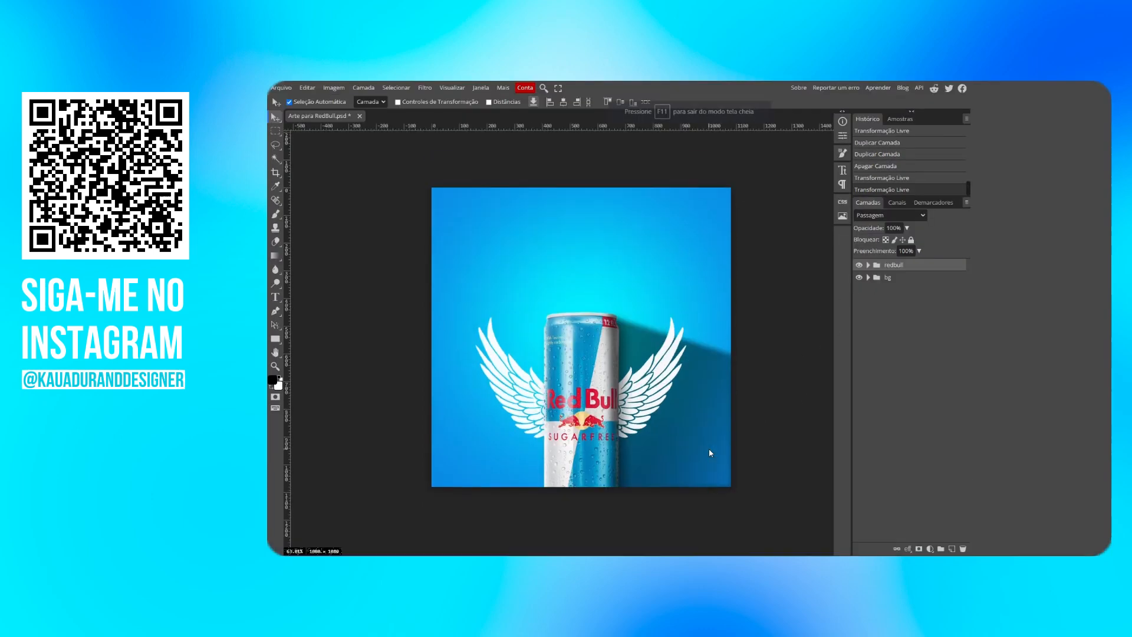
{"action": "left_click", "coordinate": [868, 265]}
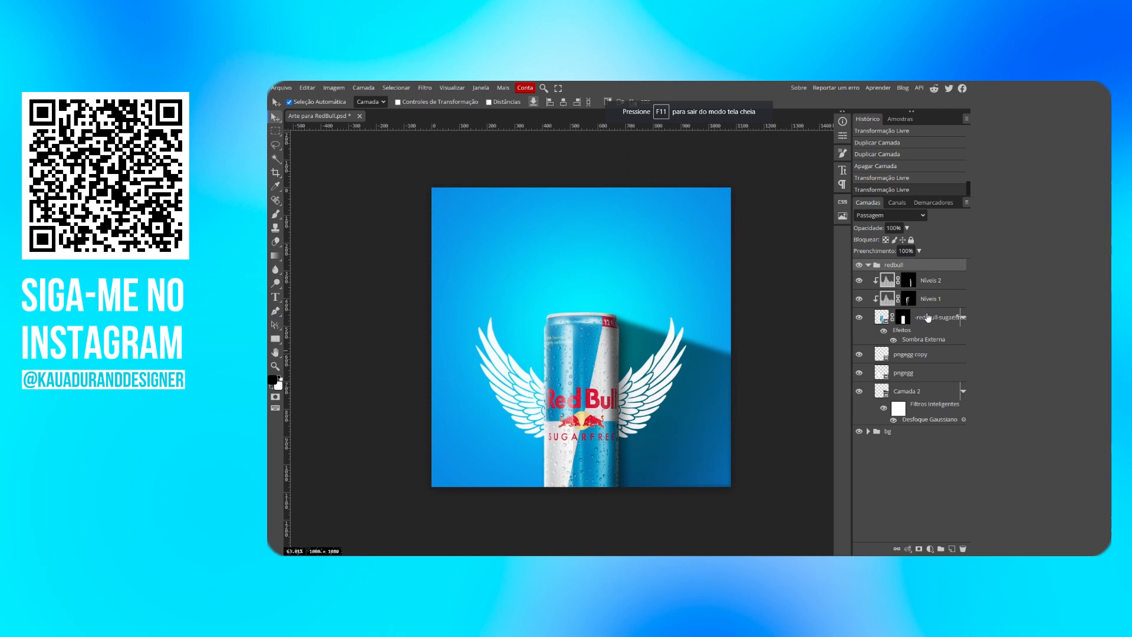
Step: Duplicate the red-bull-sugar-free can layer above the redbull folder, remove the copy's layer effects and collapse the folder
{"action": "left_click", "coordinate": [928, 317]}
{"action": "key", "text": "ctrl+j"}
{"action": "left_click_drag", "start_coordinate": [927, 317], "coordinate": [918, 259]}
{"action": "left_click_drag", "start_coordinate": [915, 326], "coordinate": [962, 548]}
{"action": "left_click", "coordinate": [867, 301]}
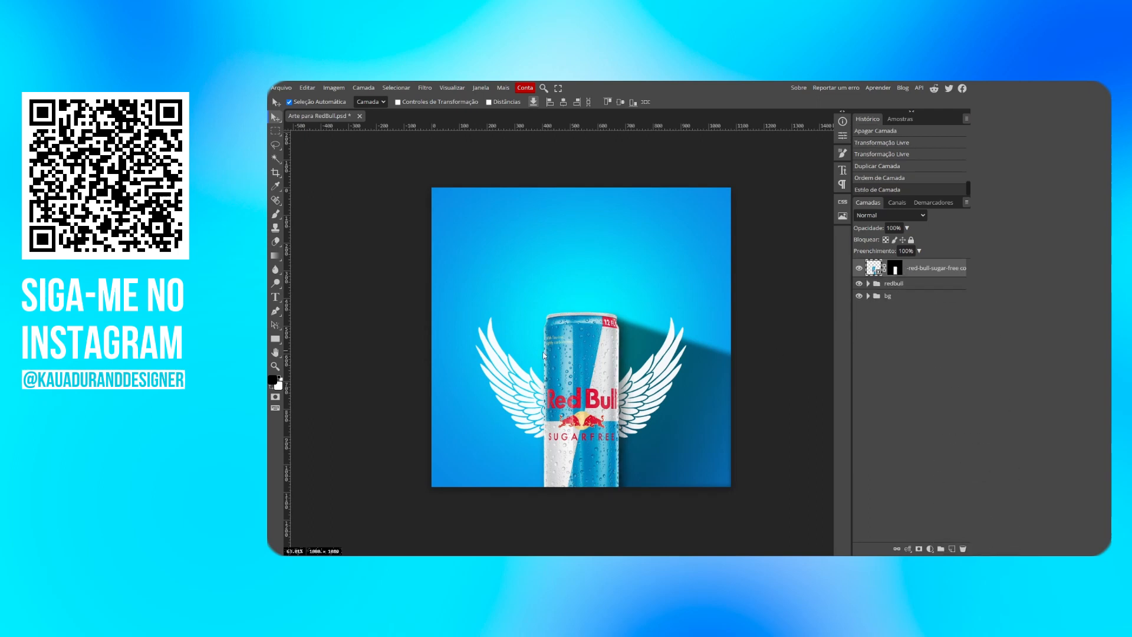
Step: Scale the can copy to about 14.75%, place it in the artwork's lower left at about X 120, Y 897 px, and exit full-screen mode
{"action": "left_click_drag", "start_coordinate": [579, 331], "coordinate": [578, 253]}
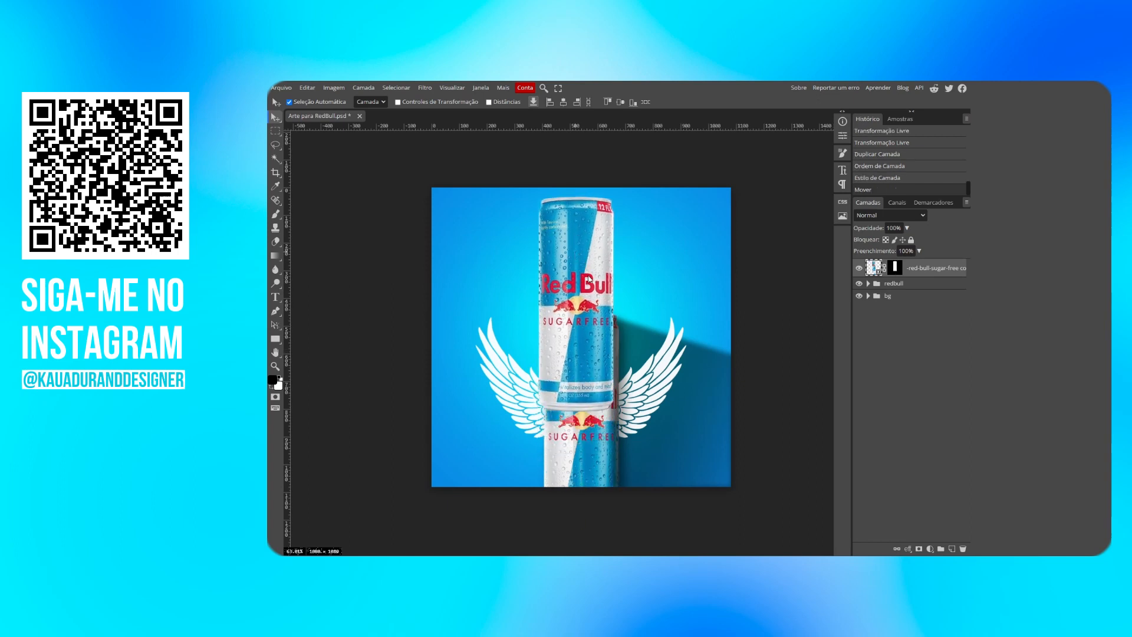
{"action": "key", "text": "ctrl+t"}
{"action": "left_click_drag", "start_coordinate": [639, 190], "coordinate": [538, 332]}
{"action": "left_click_drag", "start_coordinate": [529, 380], "coordinate": [471, 424]}
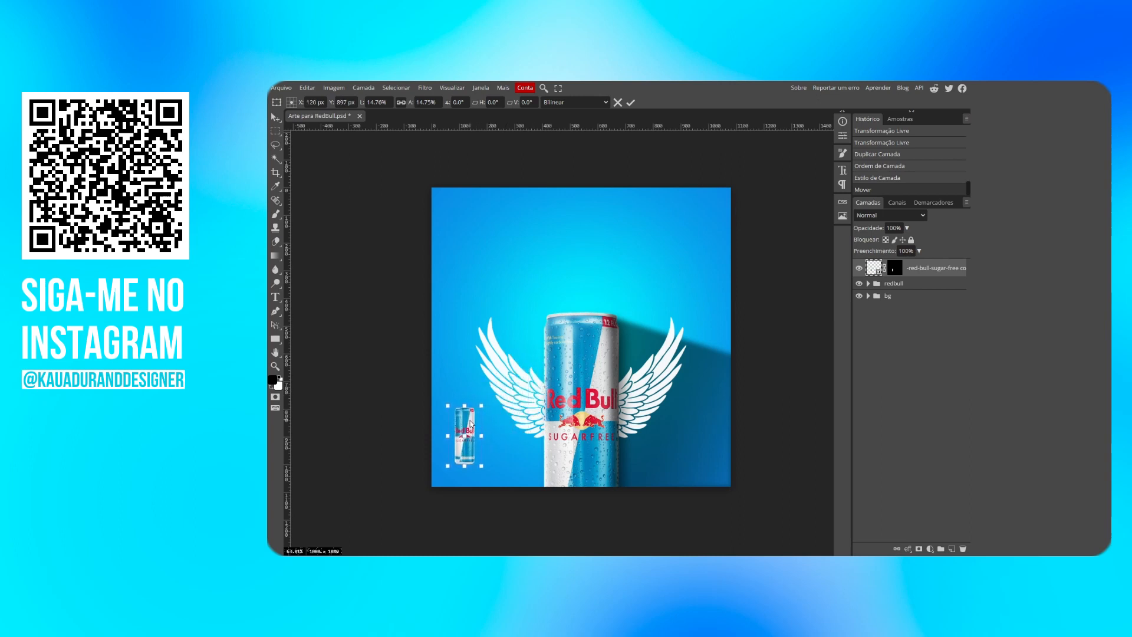
{"action": "left_click", "coordinate": [631, 102]}
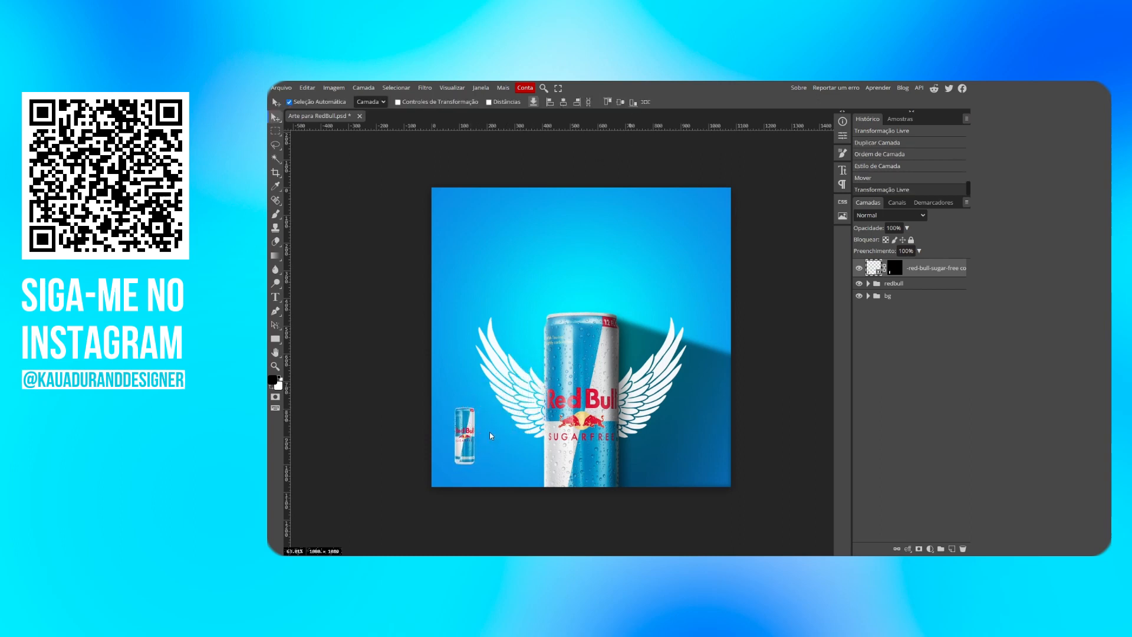
{"action": "key", "text": "Escape"}
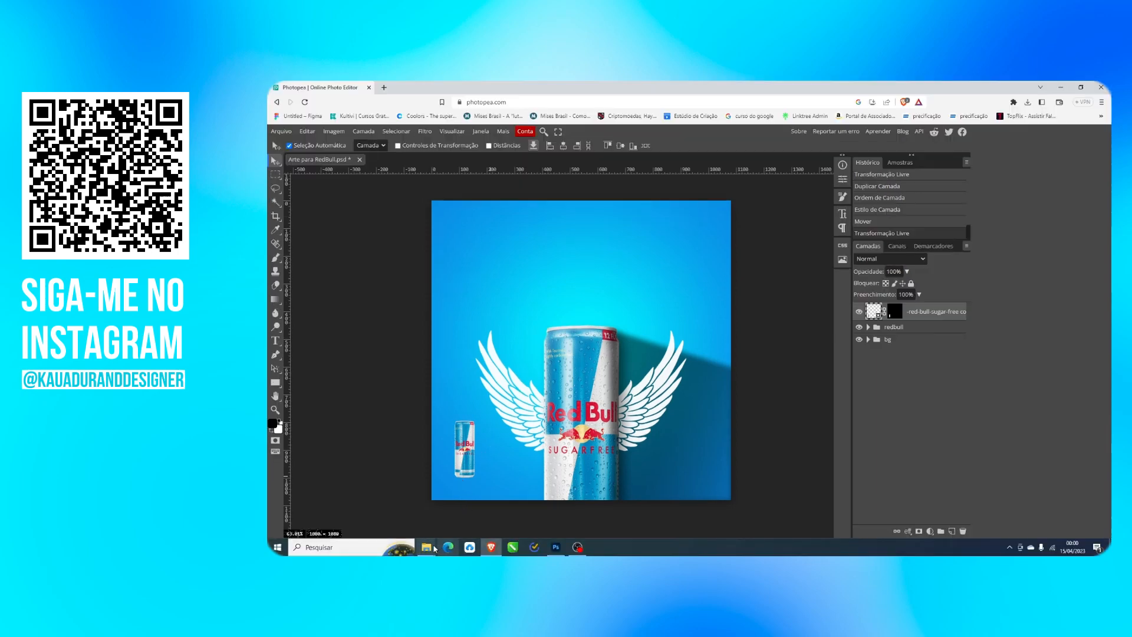
Step: Place the pngegg wing image from the redbul folder into the artwork as a new layer and show the editor full screen
{"action": "left_click", "coordinate": [350, 503]}
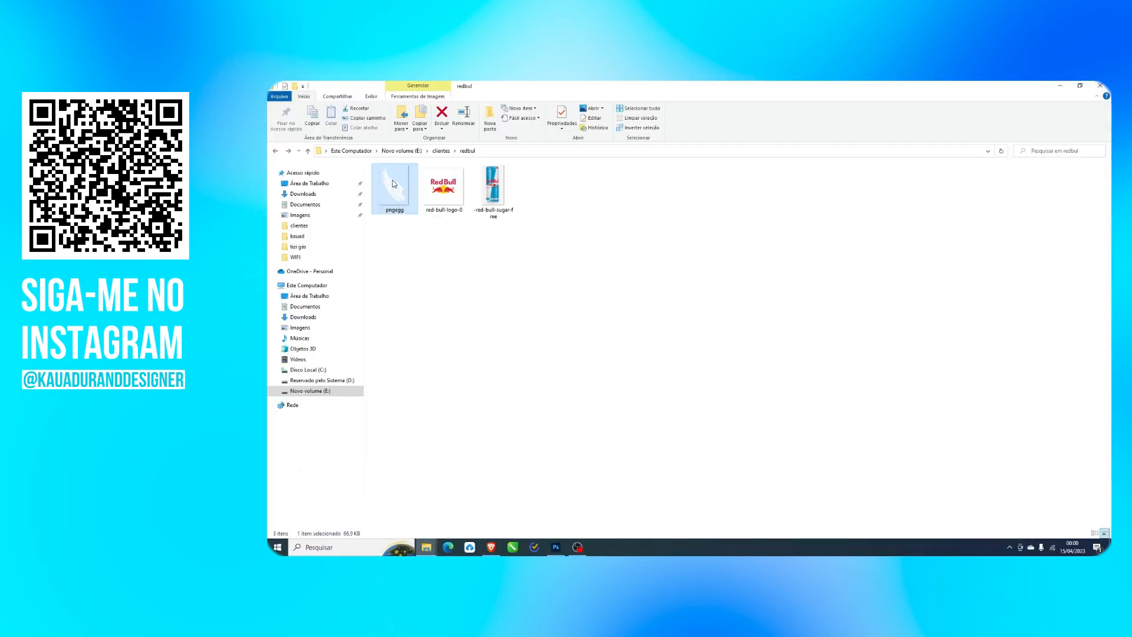
{"action": "left_click_drag", "start_coordinate": [393, 183], "coordinate": [481, 437]}
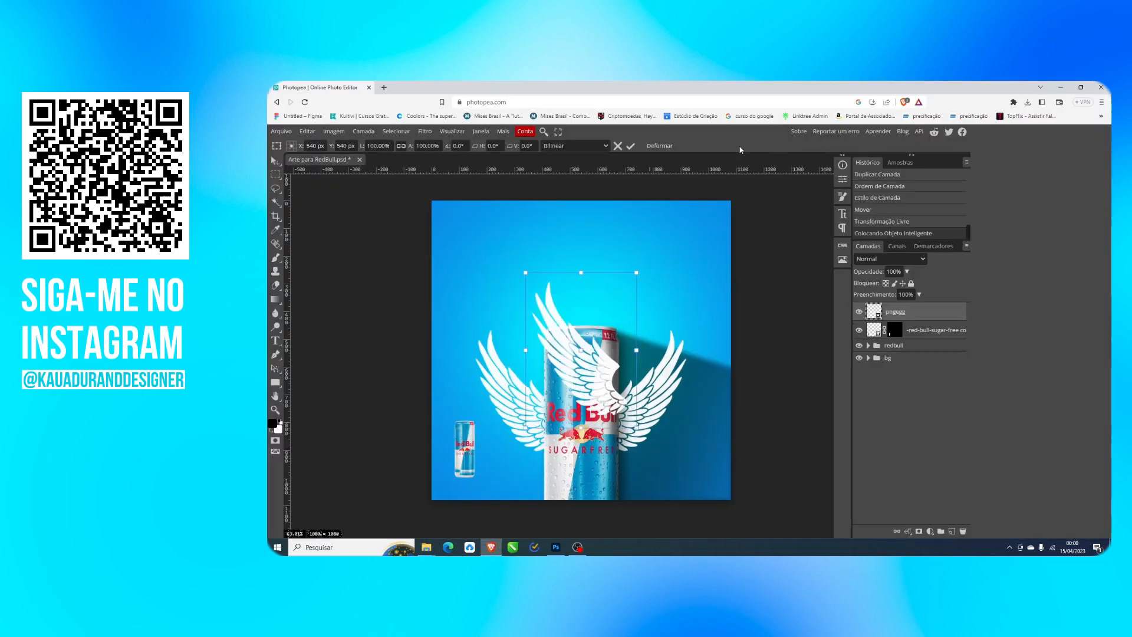
{"action": "left_click", "coordinate": [630, 146]}
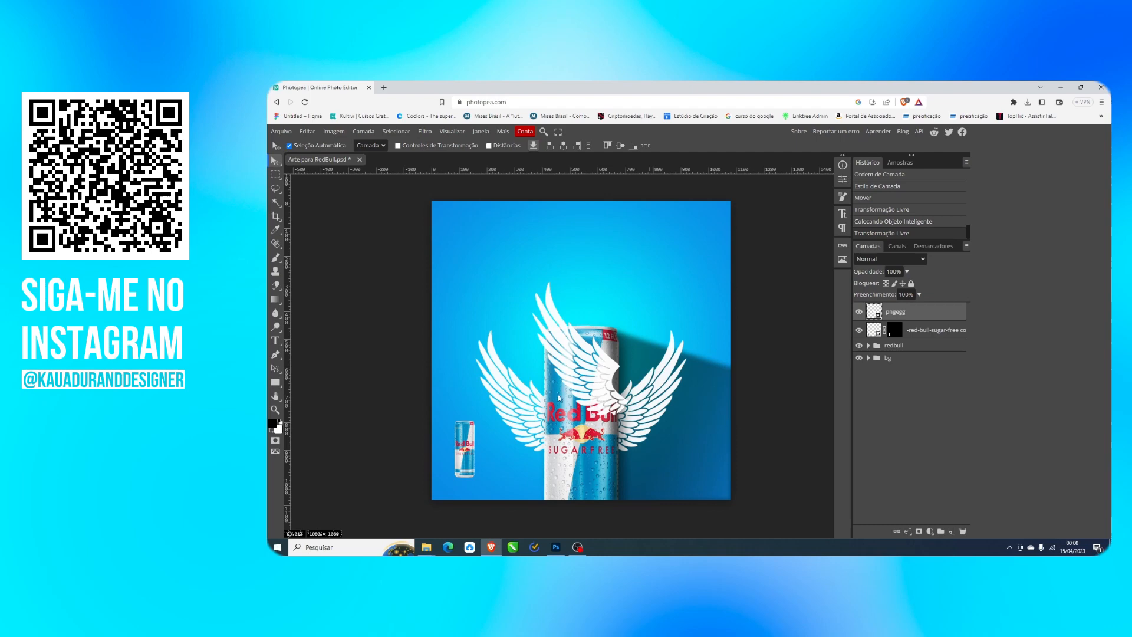
{"action": "key", "text": "F11"}
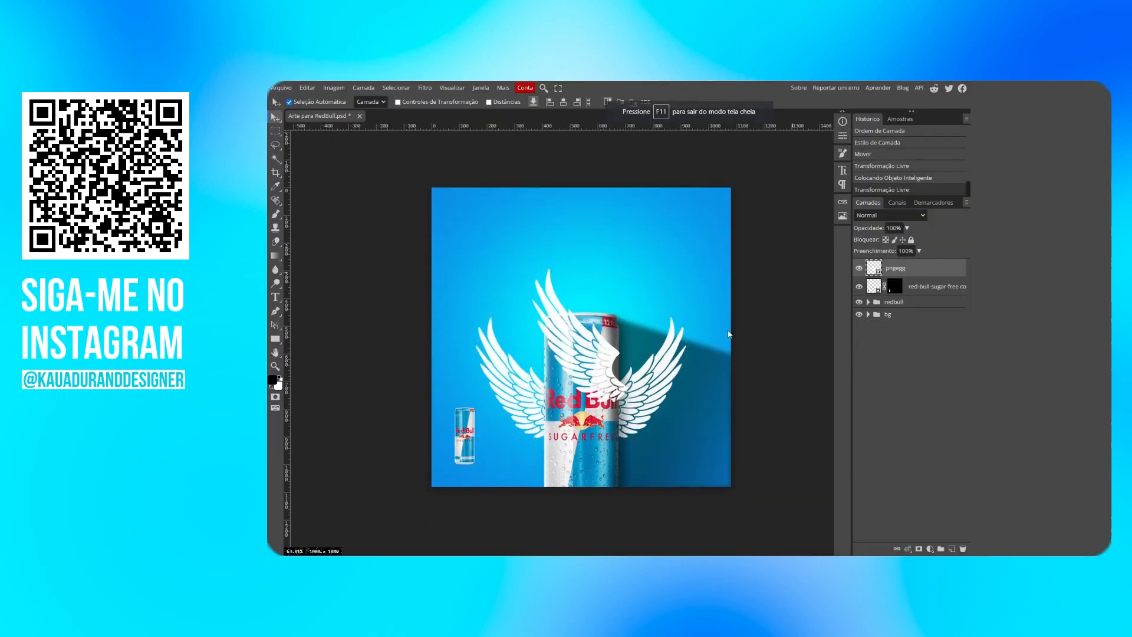
Step: Move the new wing beneath the small can's layer and scale it to about 24.5%, fitting it to the can's left side
{"action": "left_click_drag", "start_coordinate": [603, 354], "coordinate": [496, 391]}
{"action": "left_click_drag", "start_coordinate": [919, 269], "coordinate": [919, 295]}
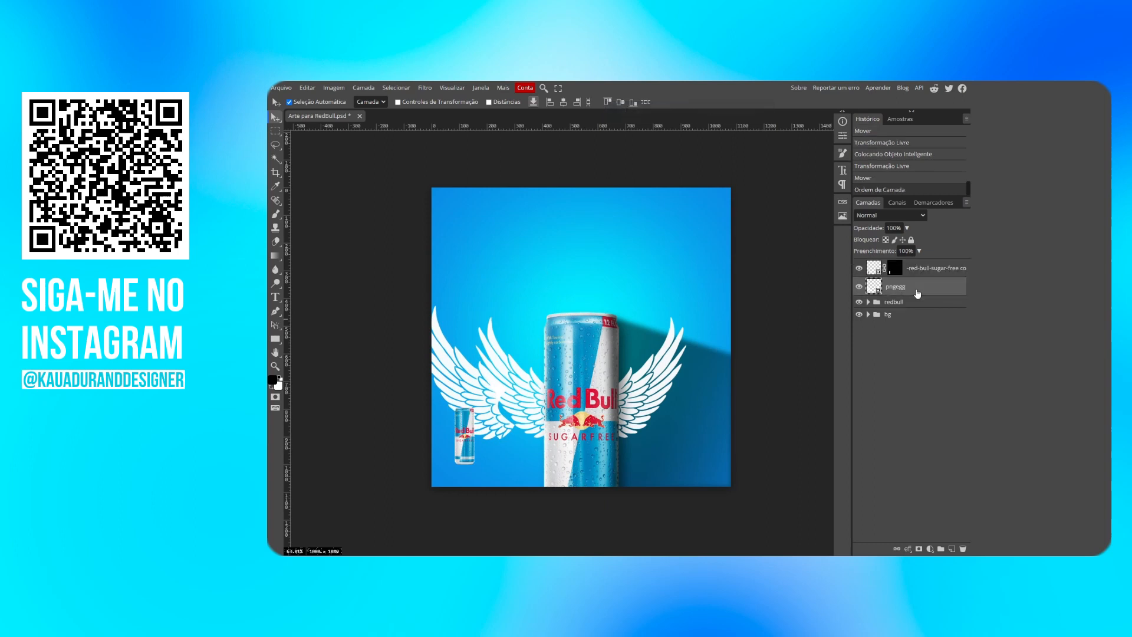
{"action": "key", "text": "ctrl+t"}
{"action": "left_click_drag", "start_coordinate": [523, 301], "coordinate": [454, 431]}
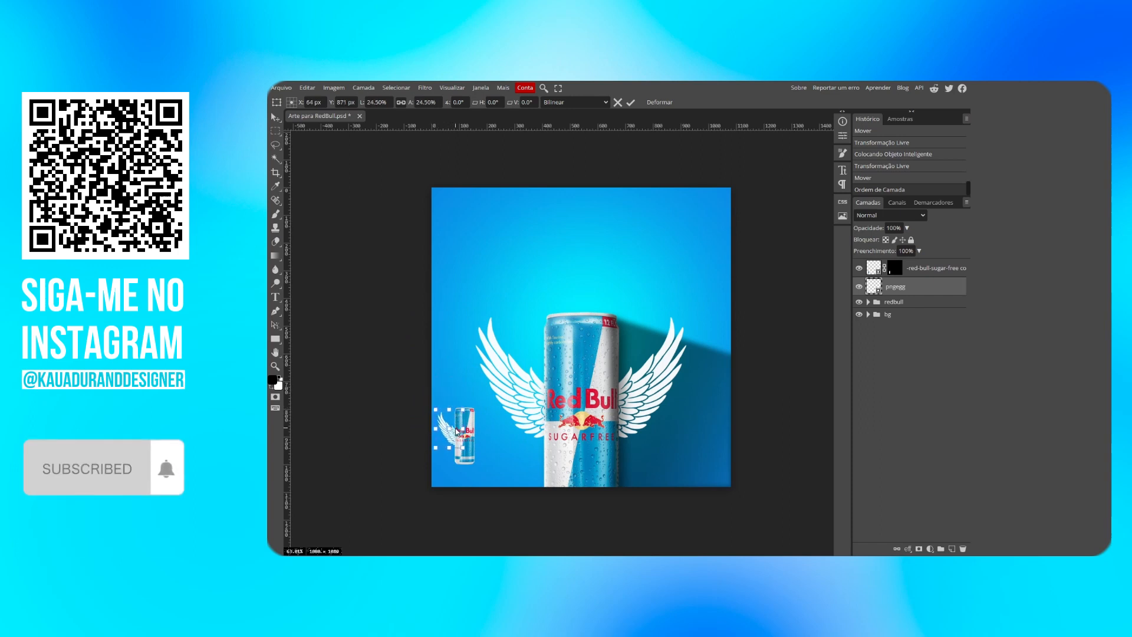
{"action": "left_click", "coordinate": [630, 104]}
Step: Duplicate the small wing, flip the copy horizontally and fit it to the small can's right side
{"action": "key", "text": "ctrl+j"}
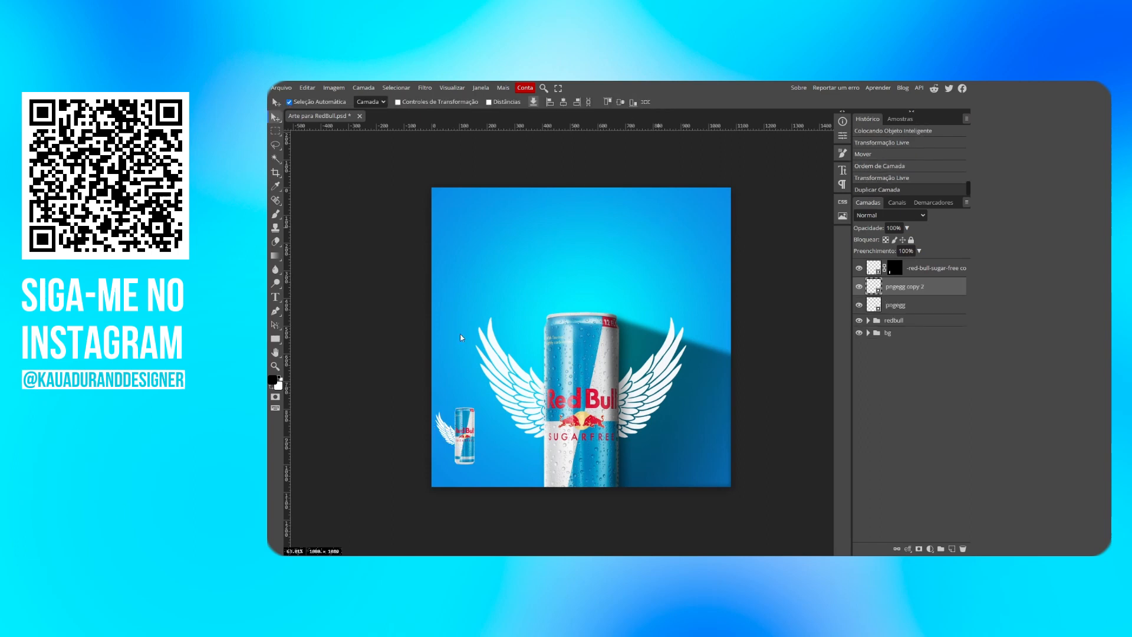
{"action": "key", "text": "ctrl+t"}
{"action": "right_click", "coordinate": [451, 400]}
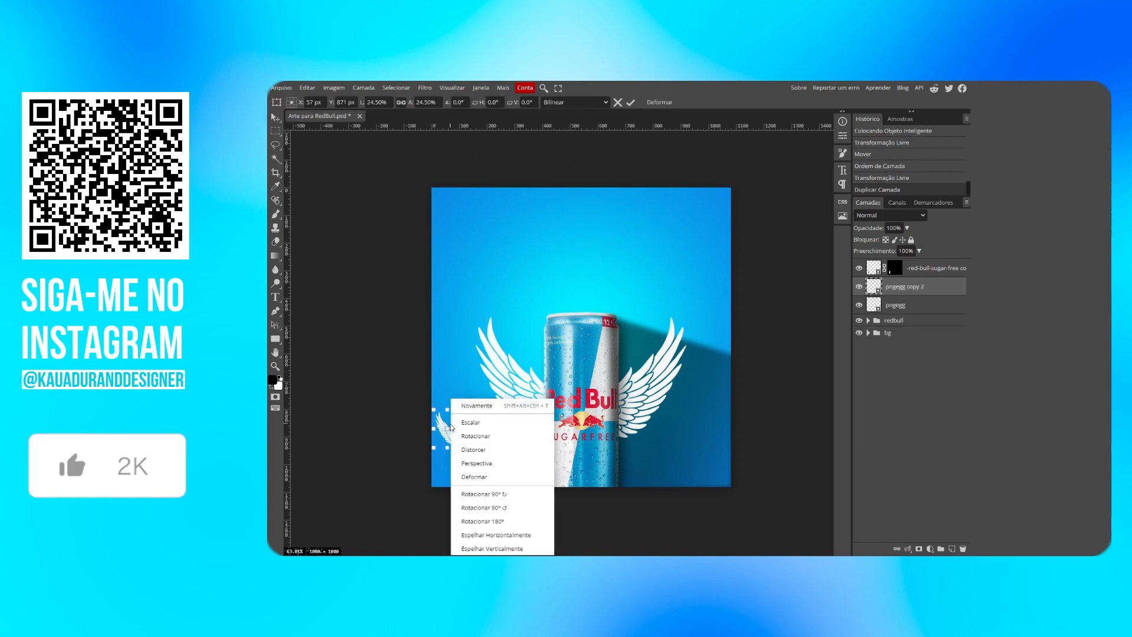
{"action": "left_click", "coordinate": [489, 535]}
{"action": "left_click_drag", "start_coordinate": [459, 439], "coordinate": [482, 439]}
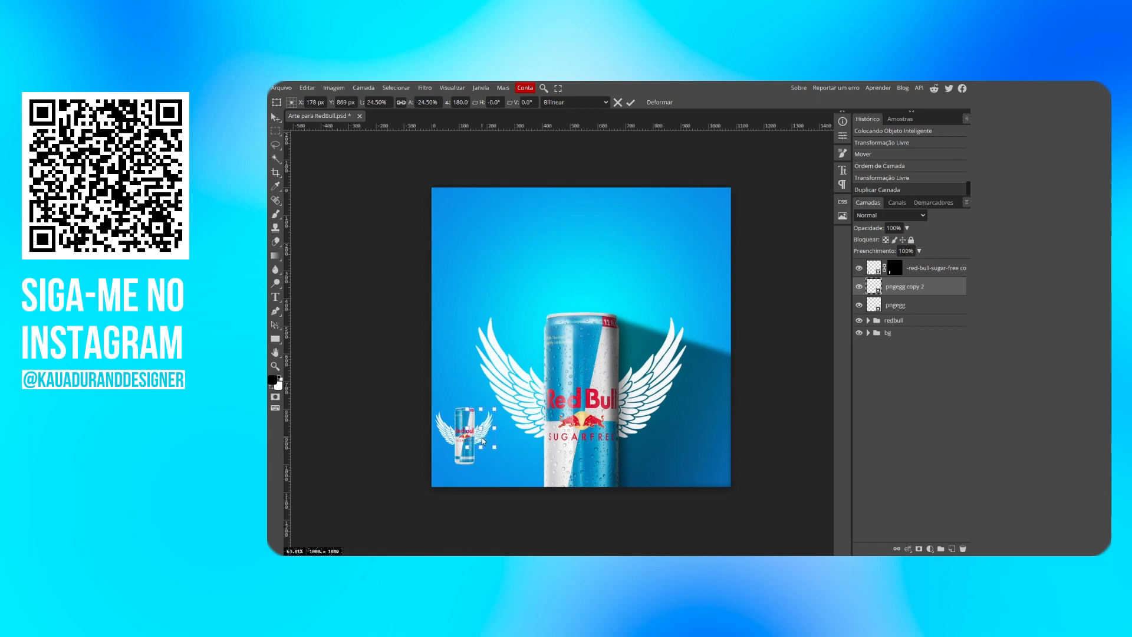
{"action": "left_click", "coordinate": [630, 102]}
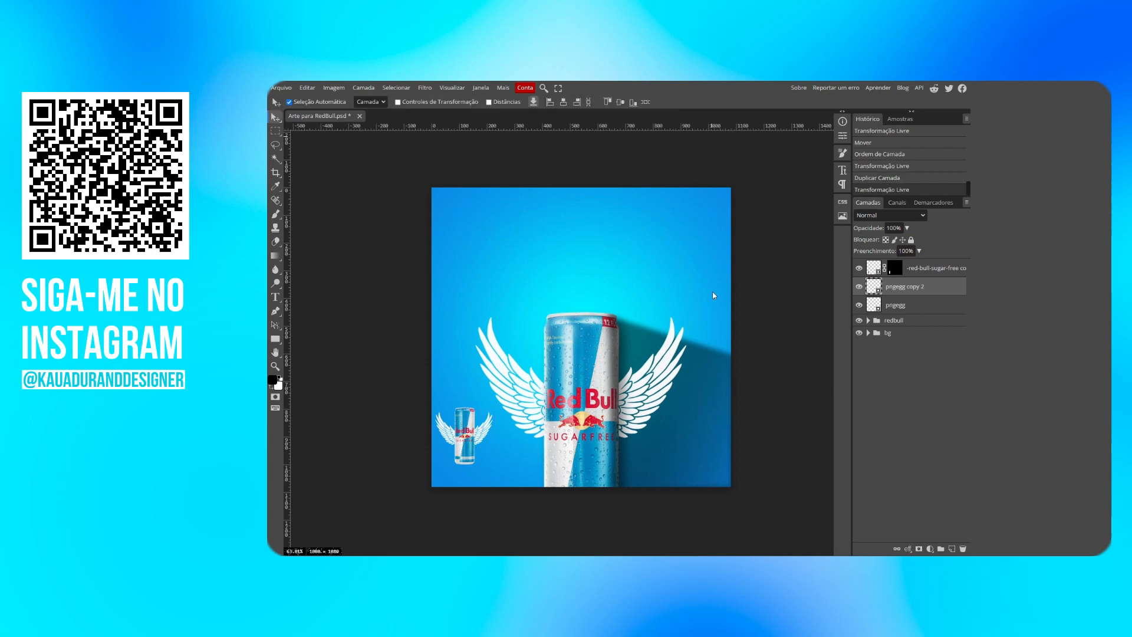
Step: Group the small can and its two wings as "mine redbull" and convert the group to a smart object
{"action": "left_click", "coordinate": [939, 270]}
{"action": "left_click", "coordinate": [926, 304], "text": "shift"}
{"action": "key", "text": "ctrl+g"}
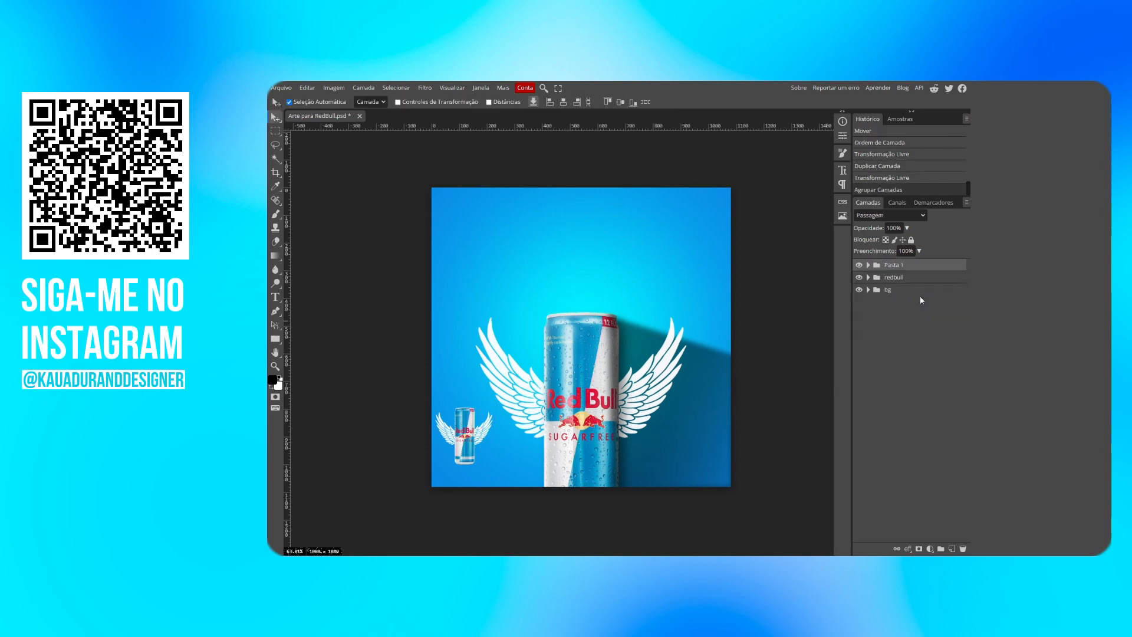
{"action": "double_click", "coordinate": [897, 268]}
{"action": "type", "text": "mine redbull"}
{"action": "key", "text": "Return"}
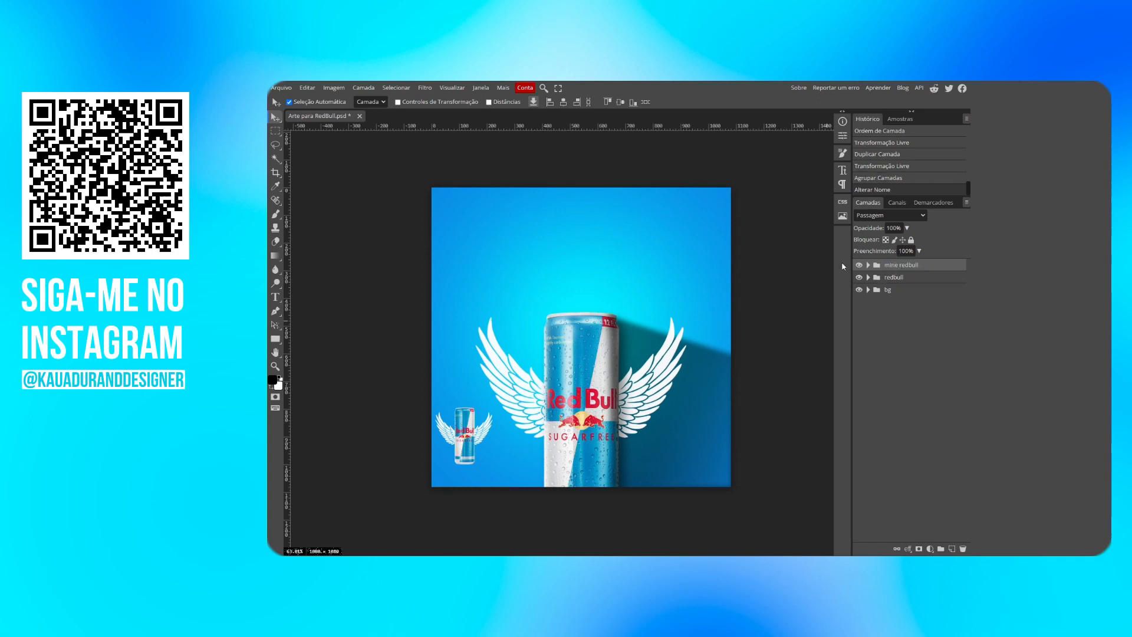
{"action": "right_click", "coordinate": [940, 270]}
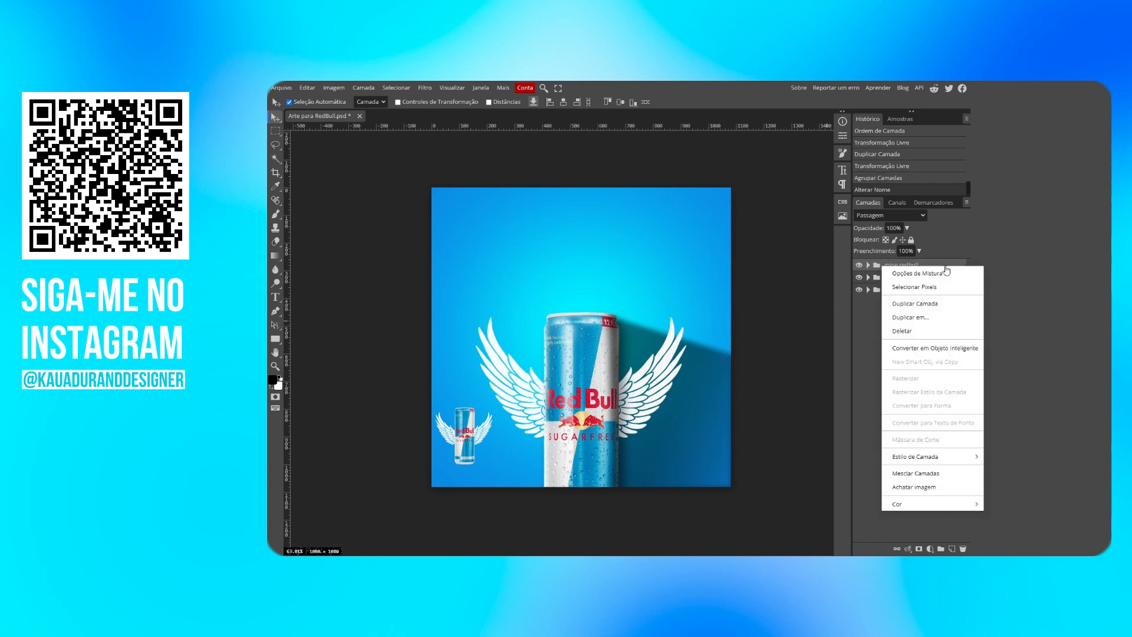
{"action": "left_click", "coordinate": [936, 350]}
Step: Scale the mine redbull can to about 155.39%, tilt it to about -10.4° and set it at the canvas's lower-left corner
{"action": "key", "text": "ctrl+alt+t"}
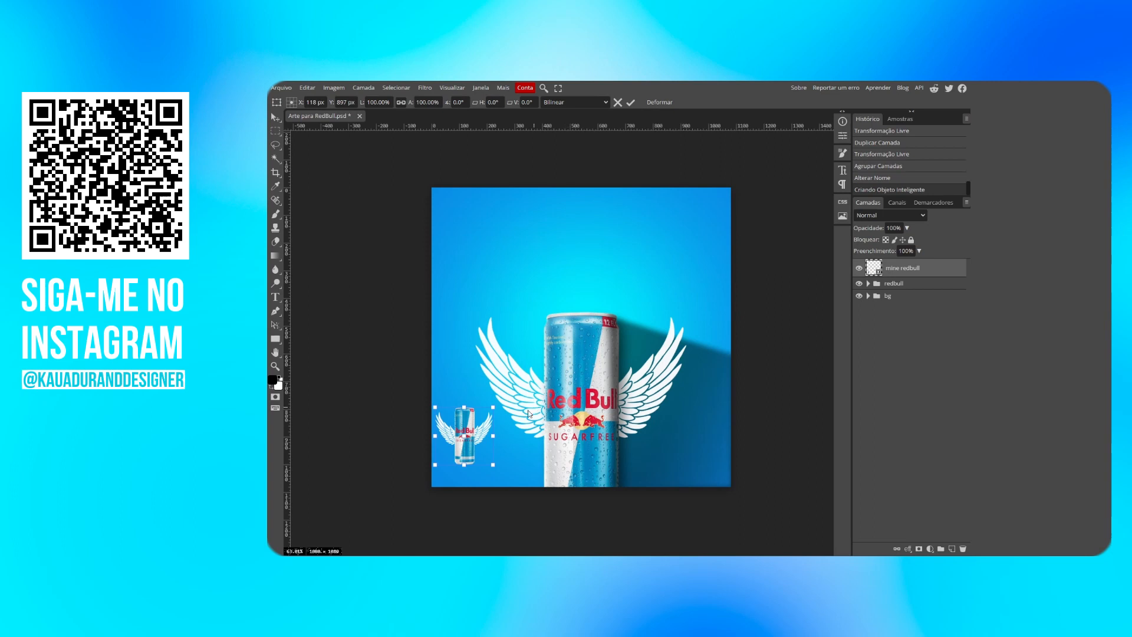
{"action": "left_click_drag", "start_coordinate": [501, 404], "coordinate": [470, 441]}
{"action": "left_click_drag", "start_coordinate": [486, 406], "coordinate": [489, 402]}
{"action": "key", "text": "Up"}
{"action": "key", "text": "Up"}
{"action": "key", "text": "Up"}
{"action": "key", "text": "Up"}
{"action": "key", "text": "Up"}
{"action": "key", "text": "Up"}
{"action": "key", "text": "Up"}
{"action": "key", "text": "Up"}
{"action": "key", "text": "Up"}
{"action": "key", "text": "Up"}
{"action": "key", "text": "Up"}
{"action": "key", "text": "Up"}
{"action": "key", "text": "Up"}
{"action": "key", "text": "Up"}
{"action": "key", "text": "Up"}
{"action": "key", "text": "Up"}
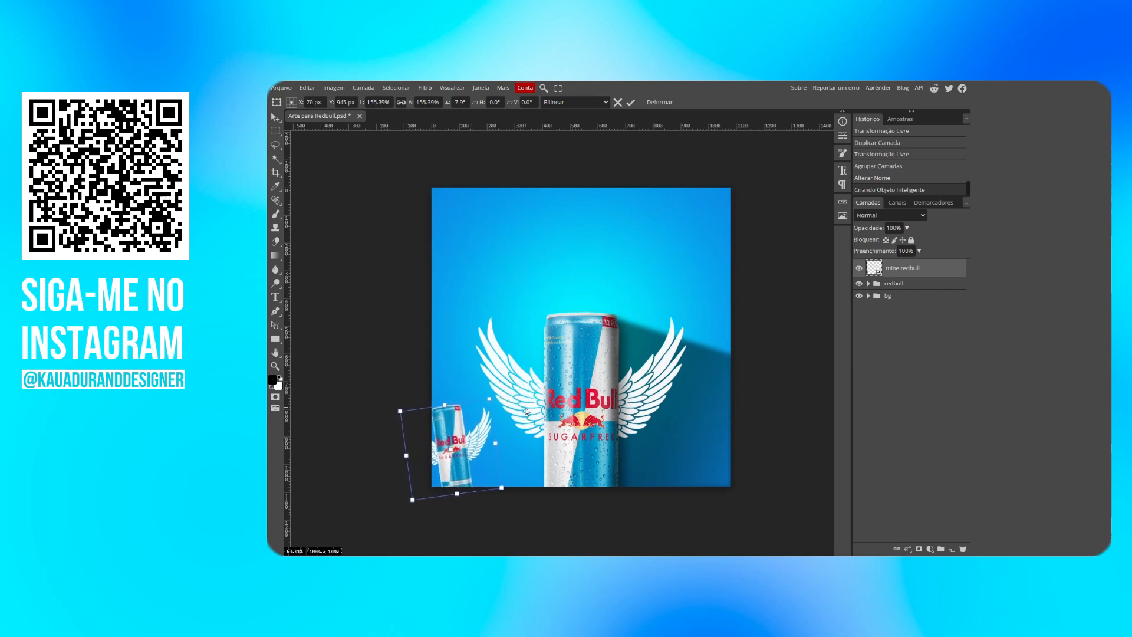
{"action": "left_click_drag", "start_coordinate": [497, 388], "coordinate": [496, 385]}
{"action": "left_click", "coordinate": [630, 102]}
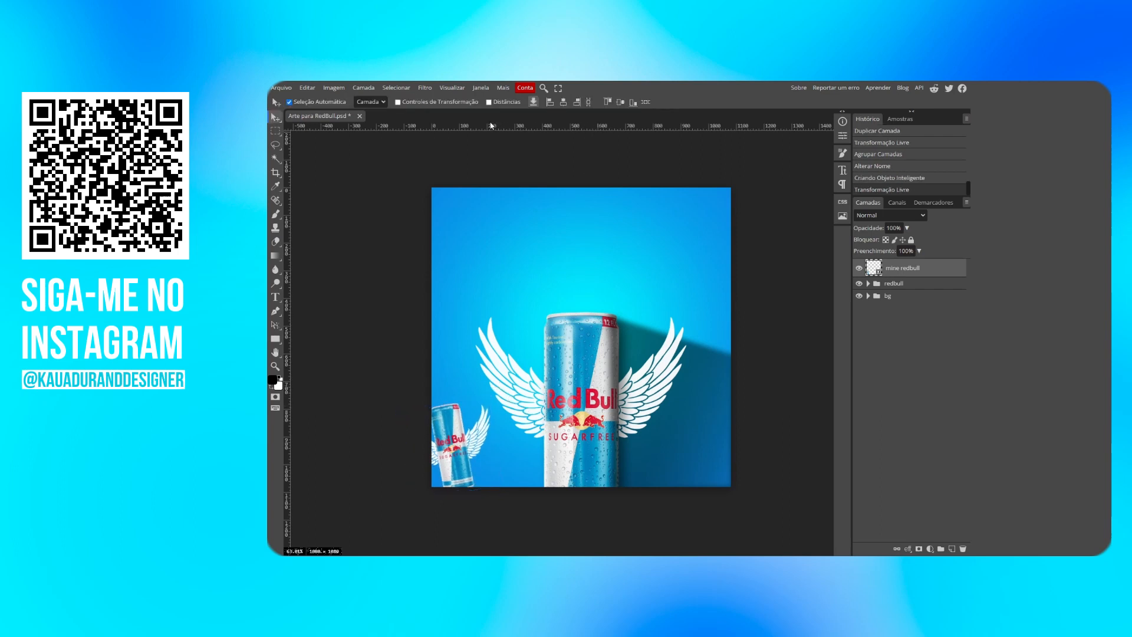
Step: Apply a Motion Blur to the mine redbull can with an angle of 35° and a distance of 9 px
{"action": "left_click", "coordinate": [425, 87]}
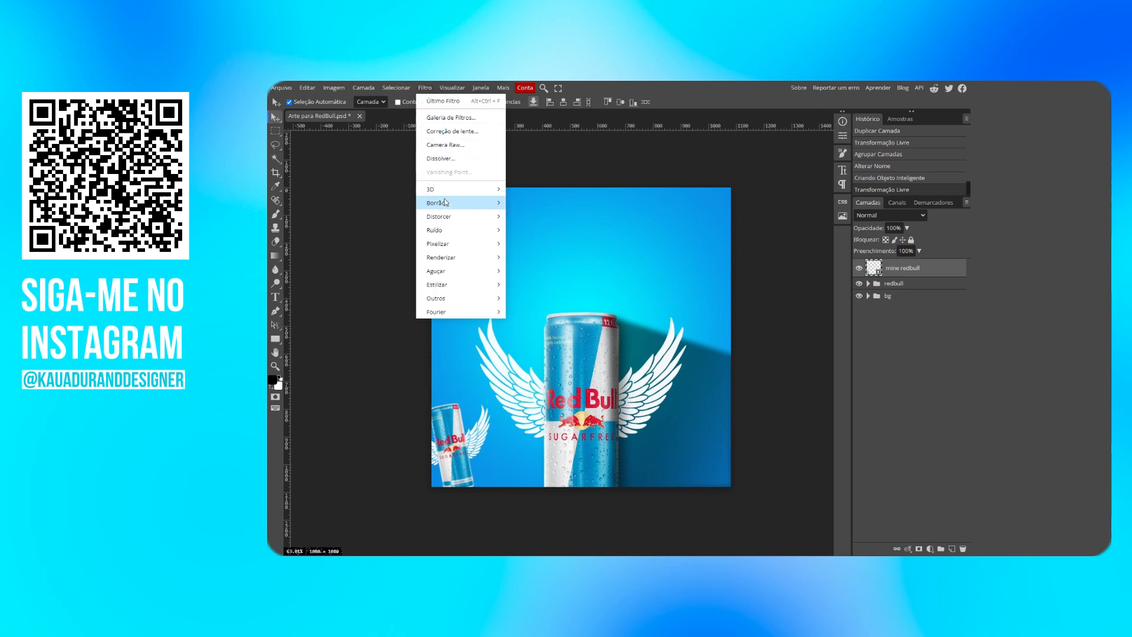
{"action": "mouse_move", "coordinate": [451, 202]}
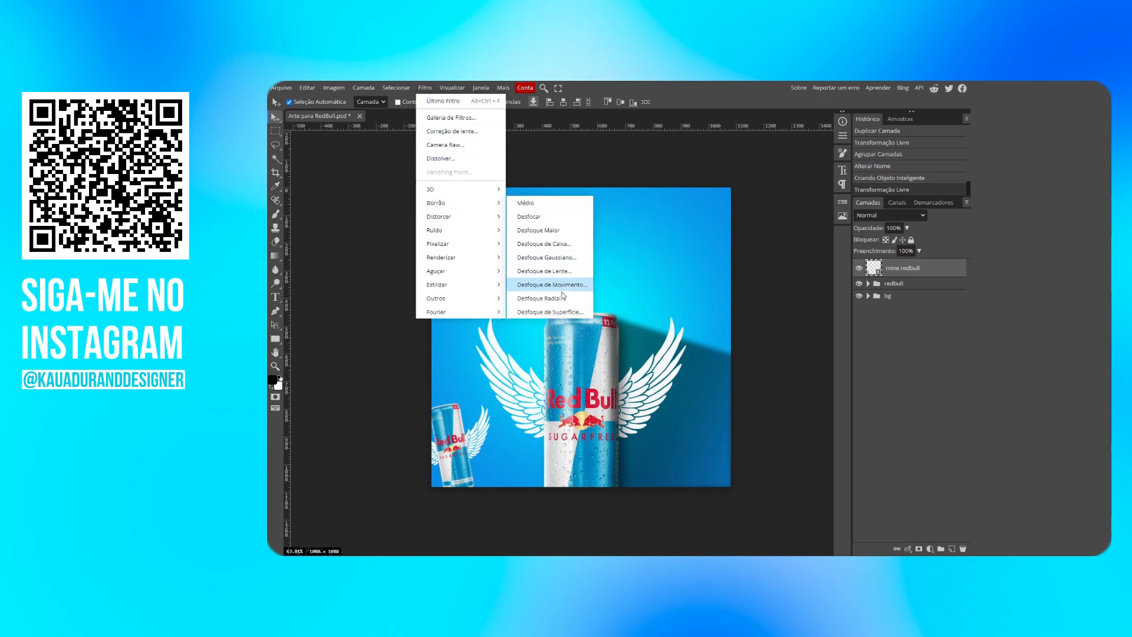
{"action": "left_click", "coordinate": [561, 286]}
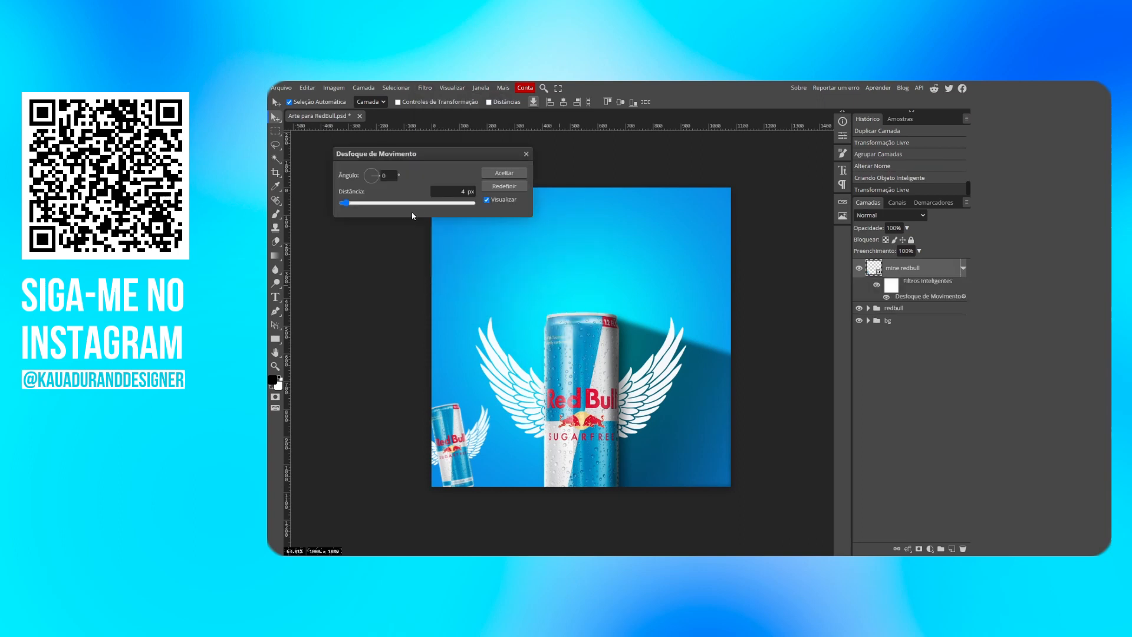
{"action": "left_click_drag", "start_coordinate": [378, 175], "coordinate": [379, 171]}
{"action": "left_click", "coordinate": [352, 204]}
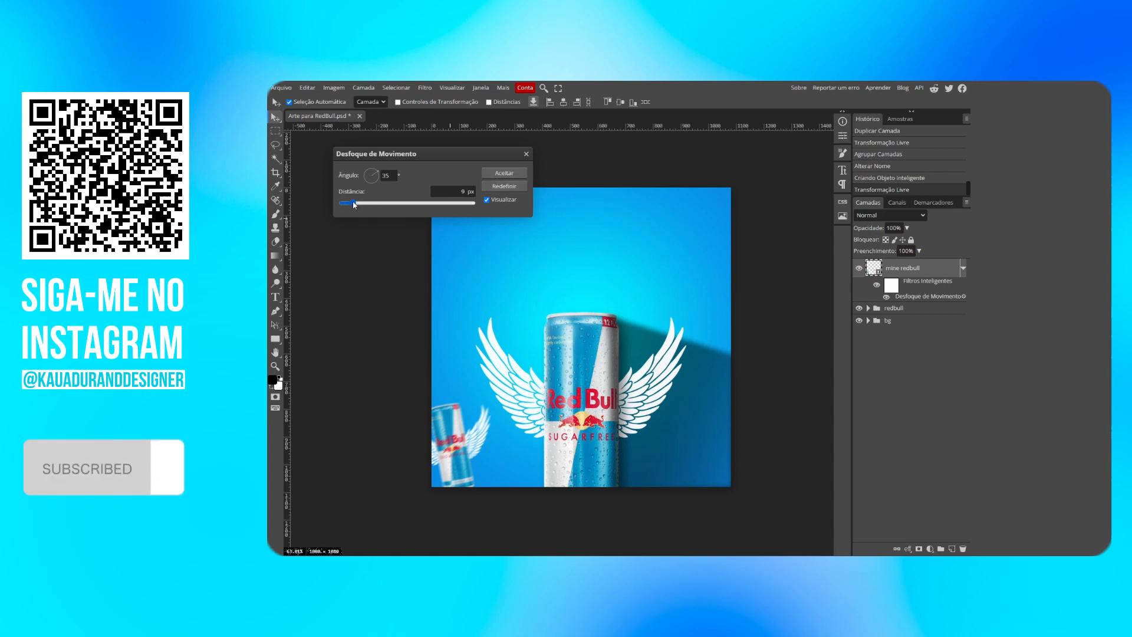
{"action": "left_click", "coordinate": [503, 172]}
Step: Enlarge the blurred can in the canvas's lower-left corner to about 170.65% and duplicate its layer
{"action": "key", "text": "ctrl+alt+t"}
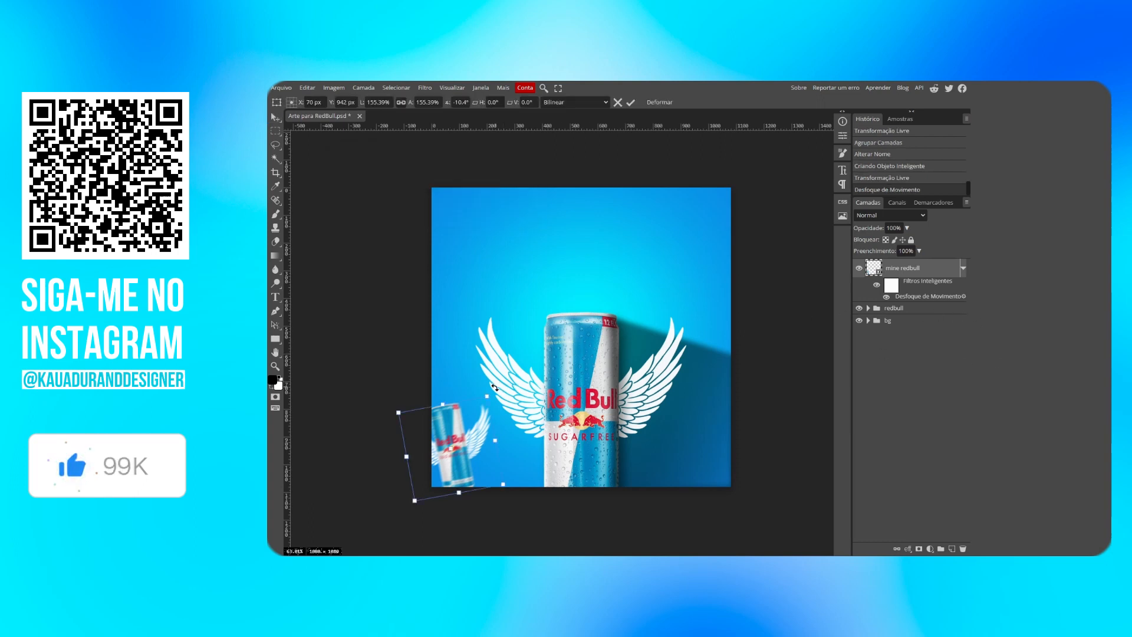
{"action": "left_click_drag", "start_coordinate": [487, 396], "coordinate": [495, 386]}
{"action": "left_click_drag", "start_coordinate": [511, 488], "coordinate": [517, 492]}
{"action": "key", "text": "Return"}
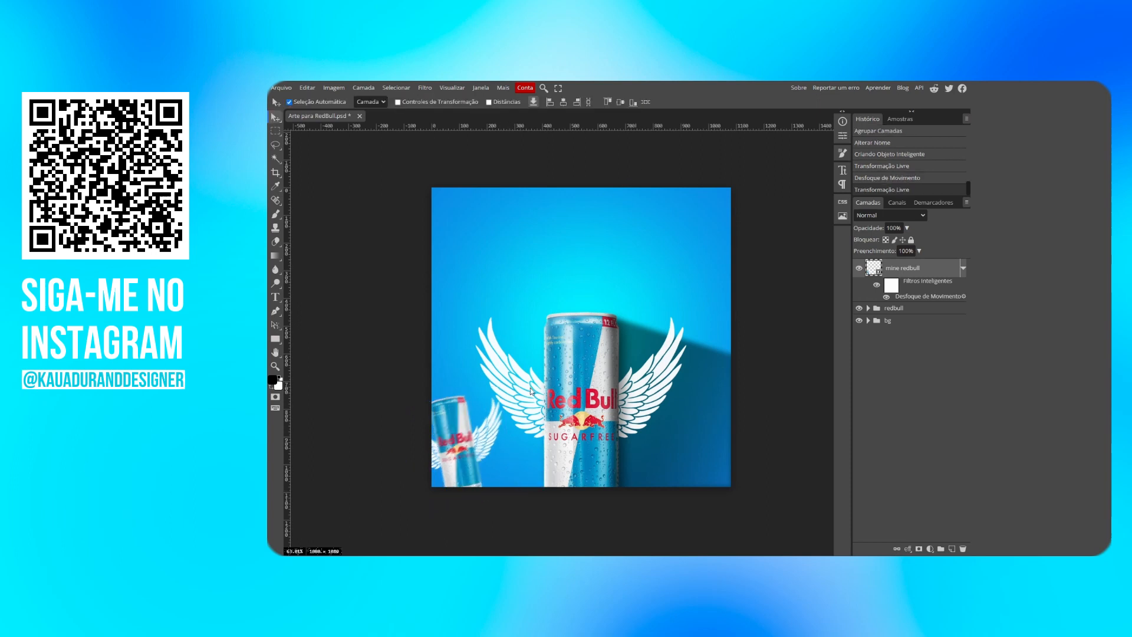
{"action": "key", "text": "ctrl+t"}
{"action": "left_click_drag", "start_coordinate": [495, 387], "coordinate": [490, 391]}
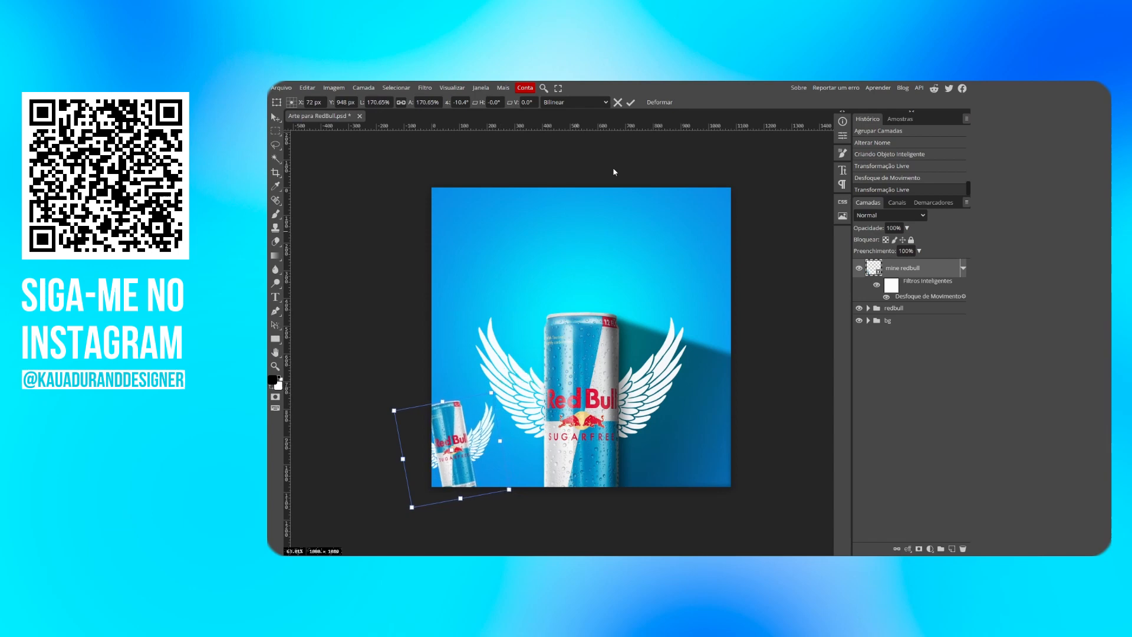
{"action": "left_click", "coordinate": [630, 103]}
{"action": "key", "text": "ctrl+j"}
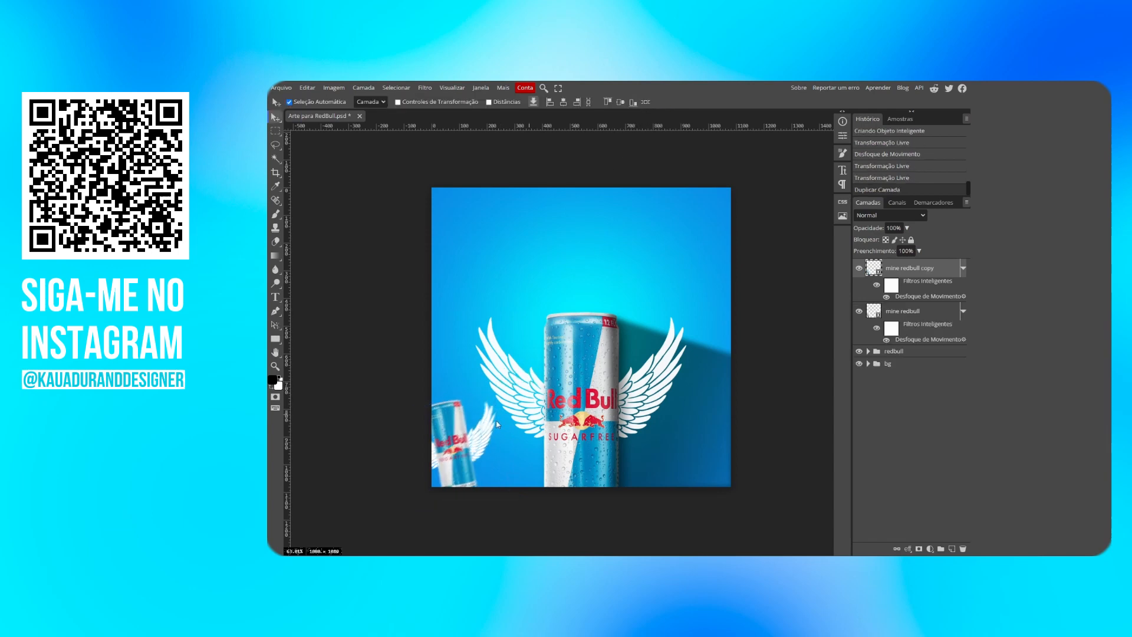
Step: Try to fit the duplicate can at the canvas's right edge, rotated to about 13.2° and scaled to about 76%
{"action": "key", "text": "ctrl+t"}
{"action": "left_click_drag", "start_coordinate": [464, 437], "coordinate": [653, 270]}
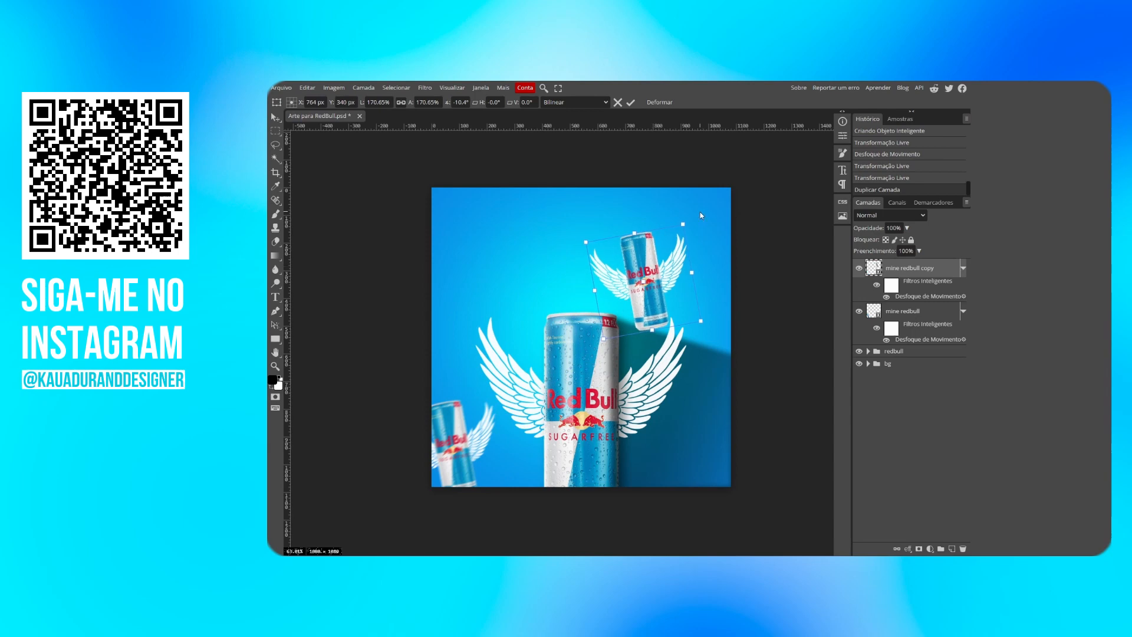
{"action": "left_click_drag", "start_coordinate": [688, 212], "coordinate": [706, 233]}
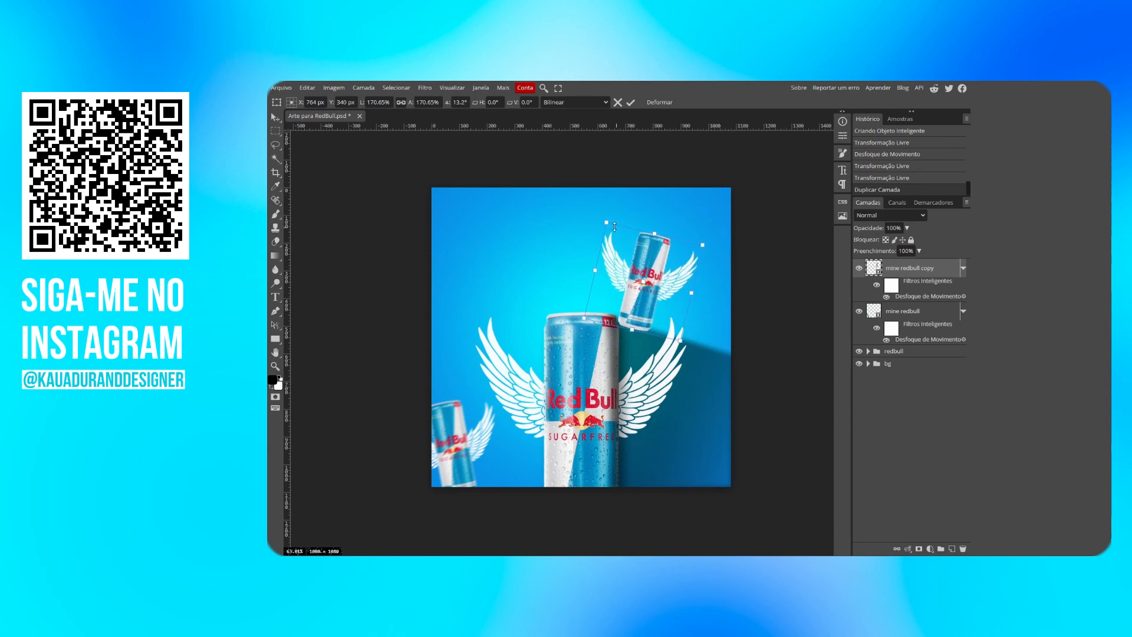
{"action": "left_click_drag", "start_coordinate": [614, 227], "coordinate": [684, 283]}
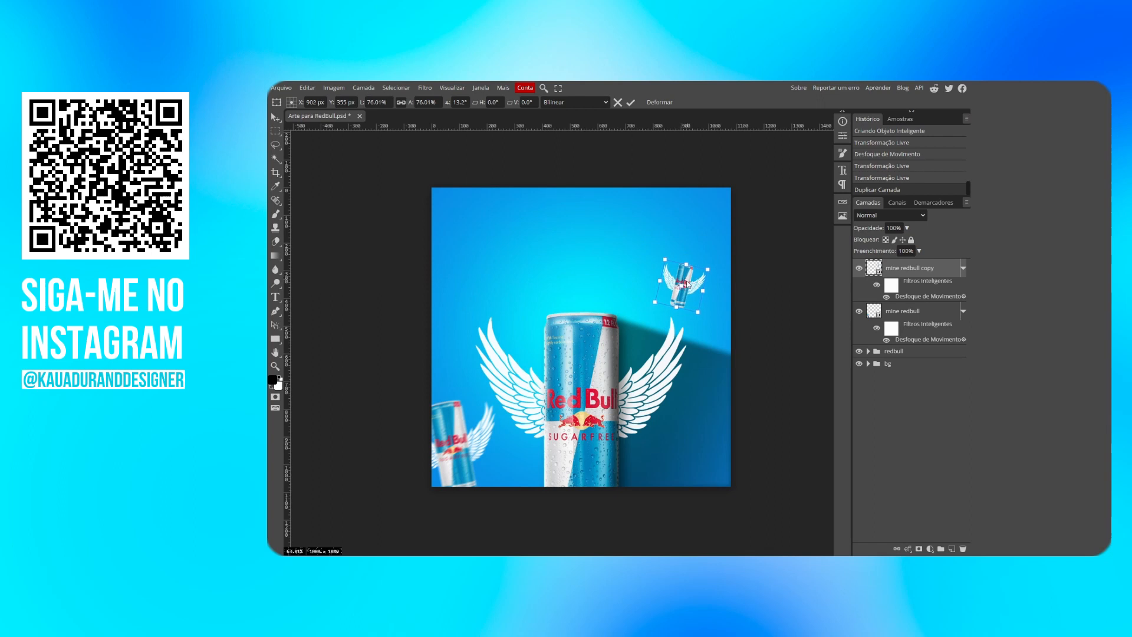
{"action": "left_click_drag", "start_coordinate": [687, 283], "coordinate": [718, 322]}
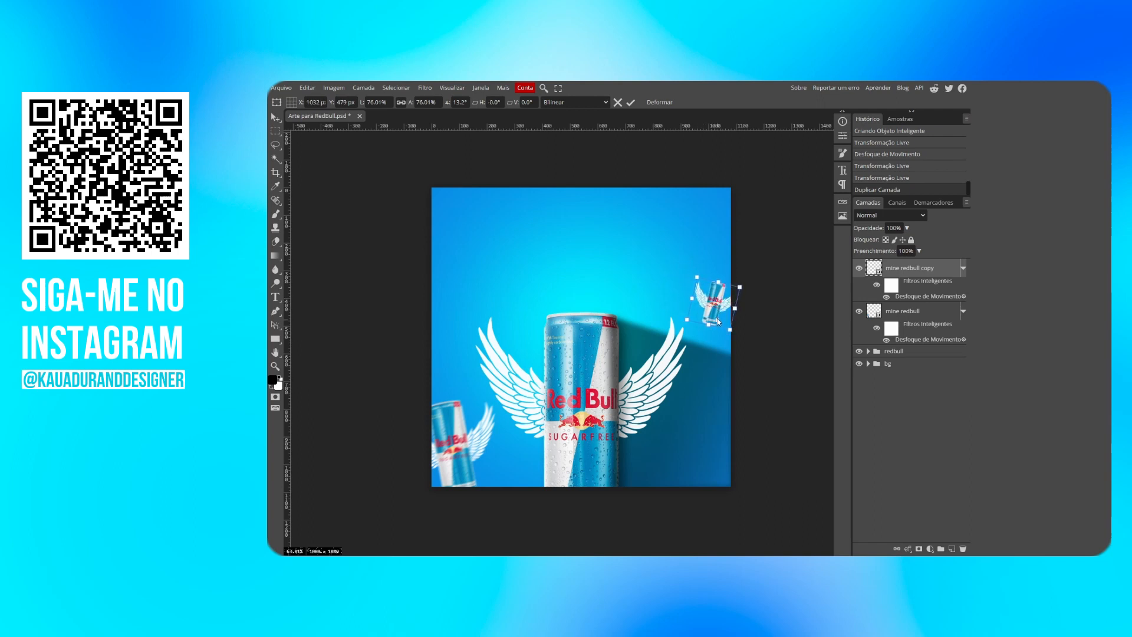
{"action": "key", "text": "Return"}
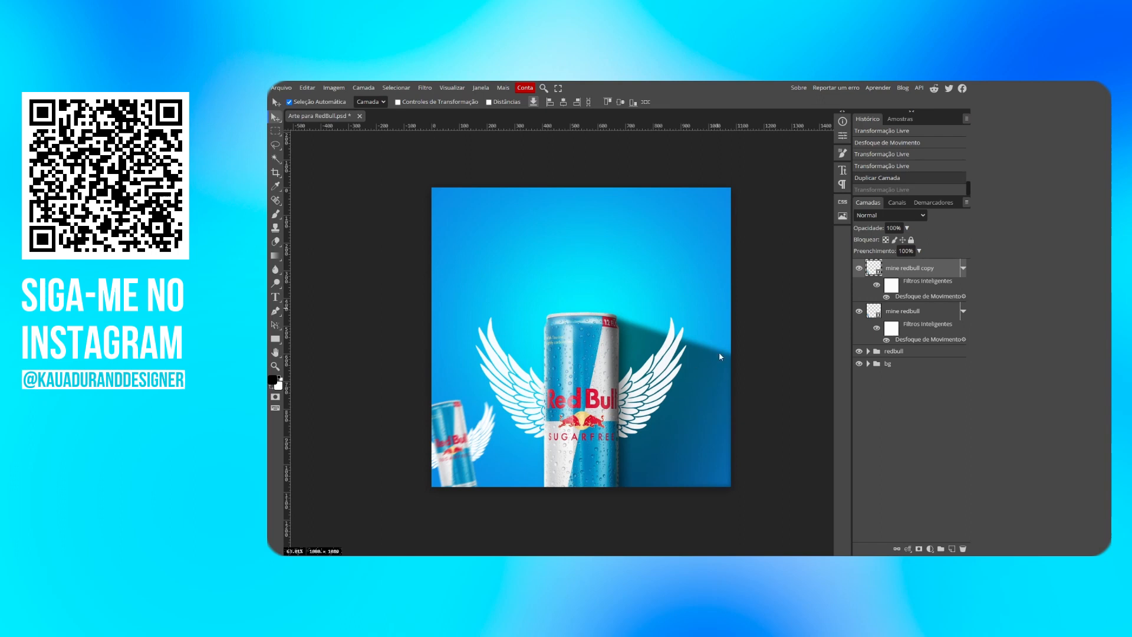
Step: Move the duplicate can to the canvas's right edge above the large wing, tilt it clockwise and scale it to about 90.63%
{"action": "left_click_drag", "start_coordinate": [444, 433], "coordinate": [659, 279]}
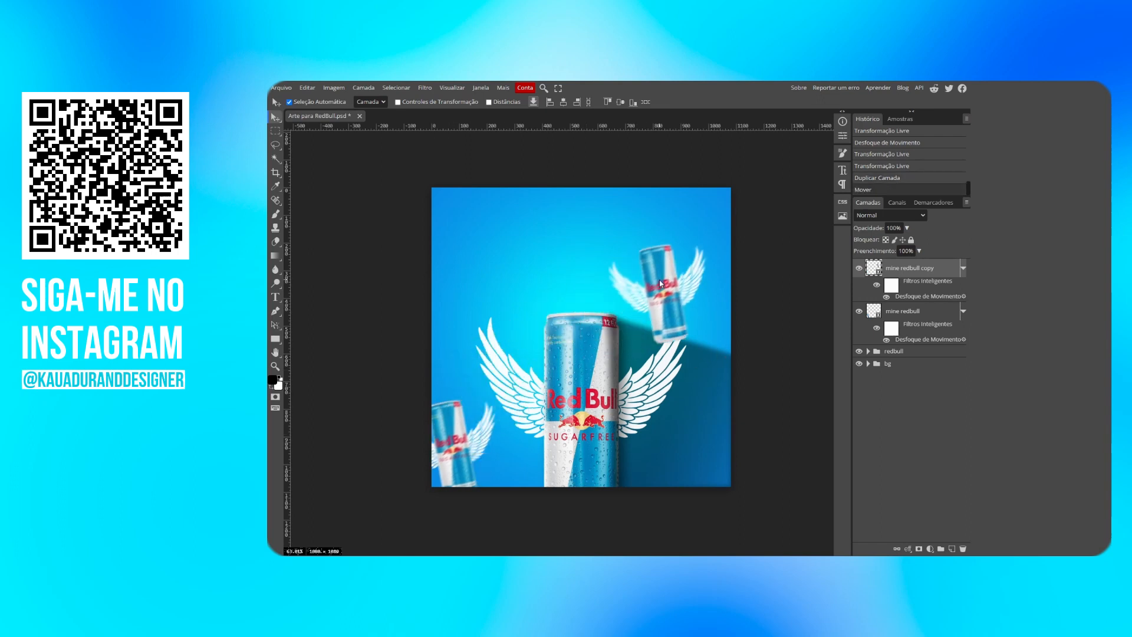
{"action": "key", "text": "ctrl+t"}
{"action": "left_click_drag", "start_coordinate": [705, 231], "coordinate": [722, 255]}
{"action": "left_click_drag", "start_coordinate": [624, 235], "coordinate": [690, 297]}
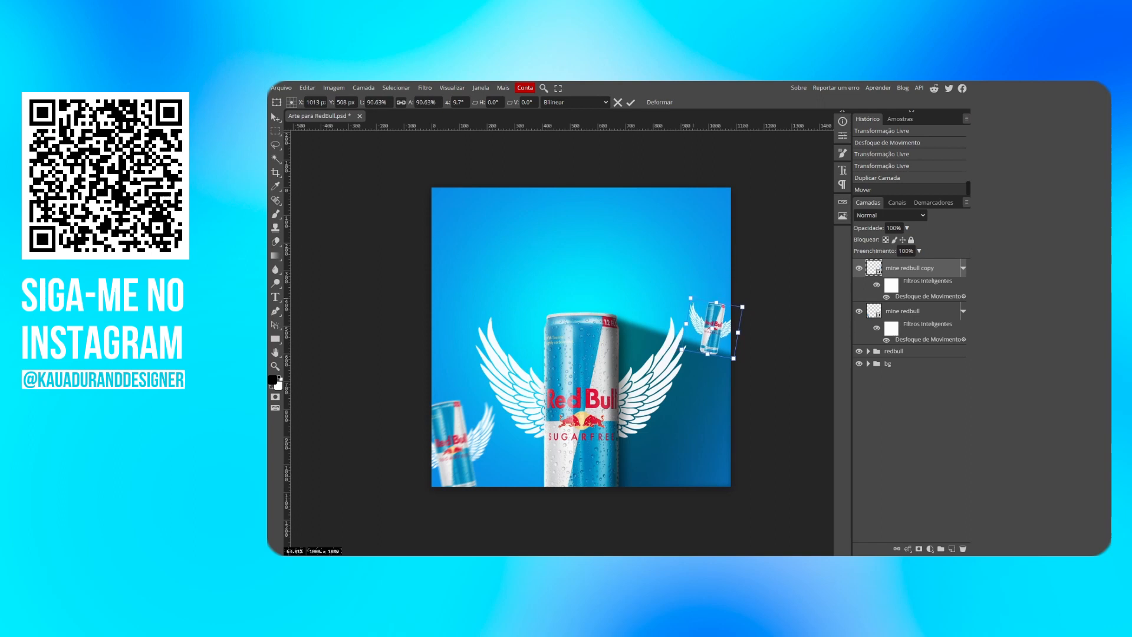
{"action": "left_click", "coordinate": [629, 102]}
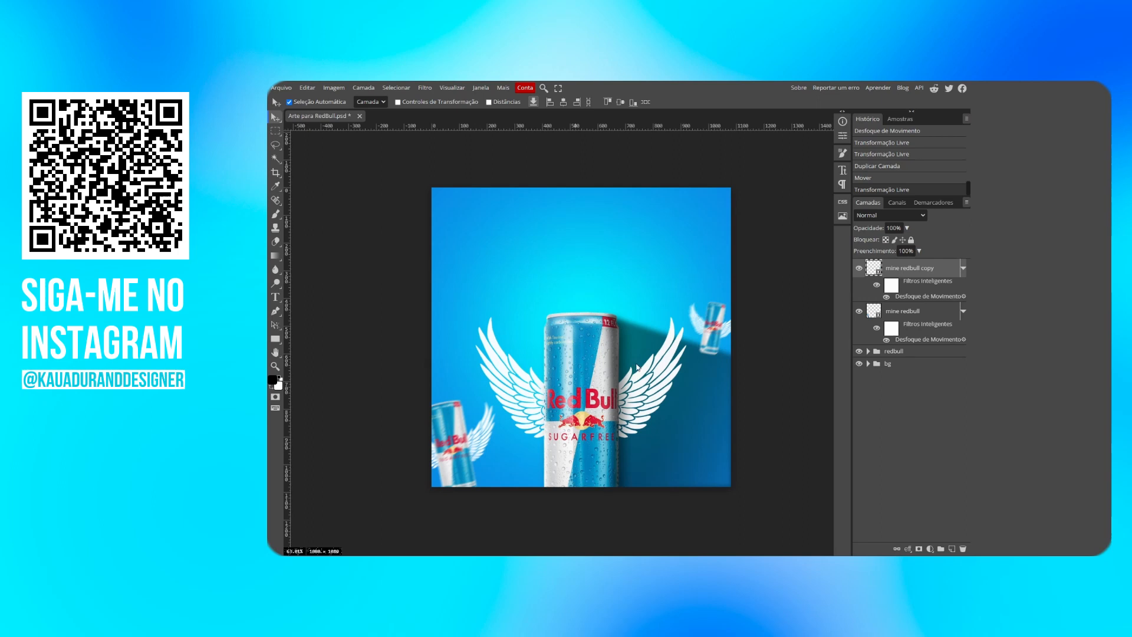
Step: Group the two small blurred can layers and rename the group "Vinhetas redbull"
{"action": "left_click", "coordinate": [915, 317]}
{"action": "key", "text": "ctrl+g"}
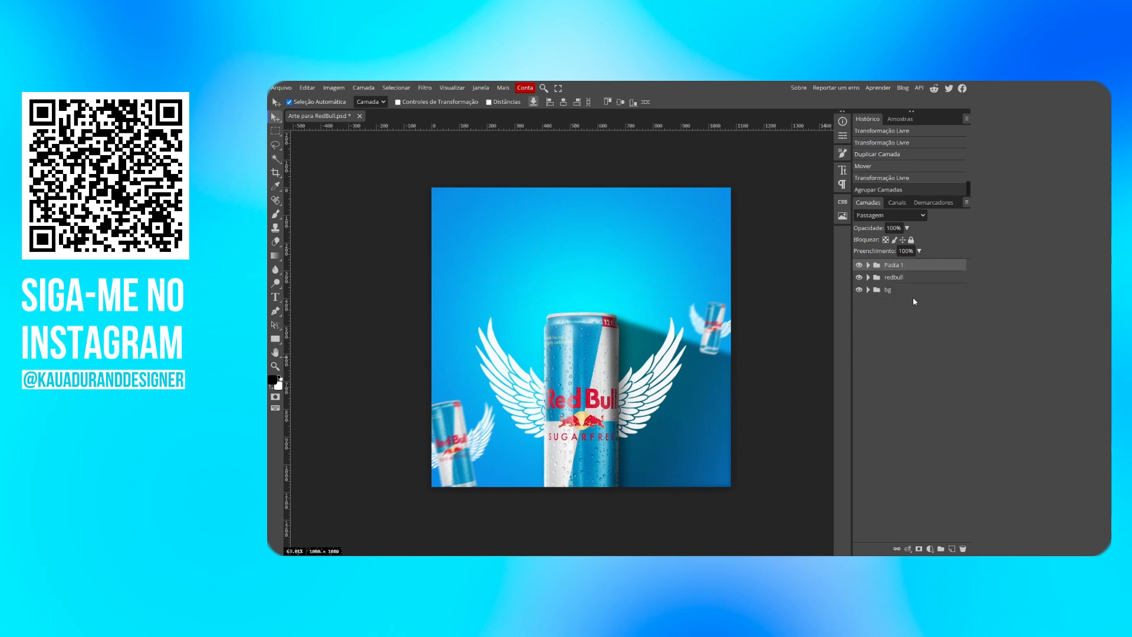
{"action": "double_click", "coordinate": [897, 266]}
{"action": "type", "text": "v"}
{"action": "type", "text": "inhetas redbu"}
{"action": "type", "text": "ll"}
{"action": "key", "text": "Return"}
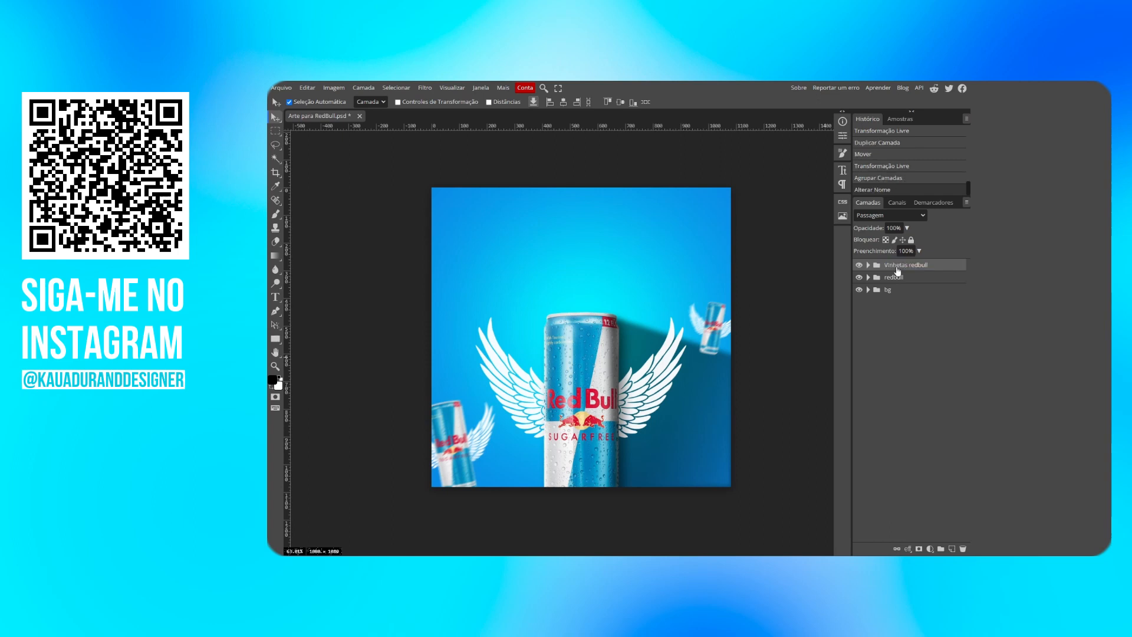
{"action": "scroll", "coordinate": [602, 351], "scroll_direction": "down", "scroll_amount": 1}
{"action": "scroll", "coordinate": [579, 340], "scroll_direction": "up", "scroll_amount": 1}
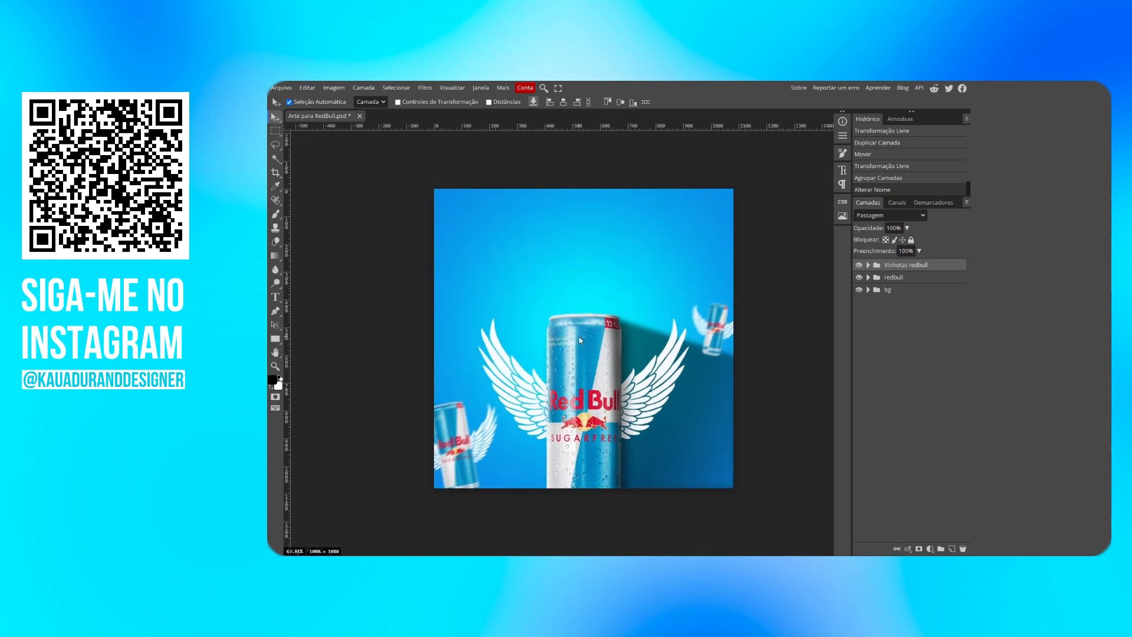
Step: Add a new layer, fill it with a black rectangle covering the whole canvas, and convert it to a smart object
{"action": "left_click", "coordinate": [951, 549]}
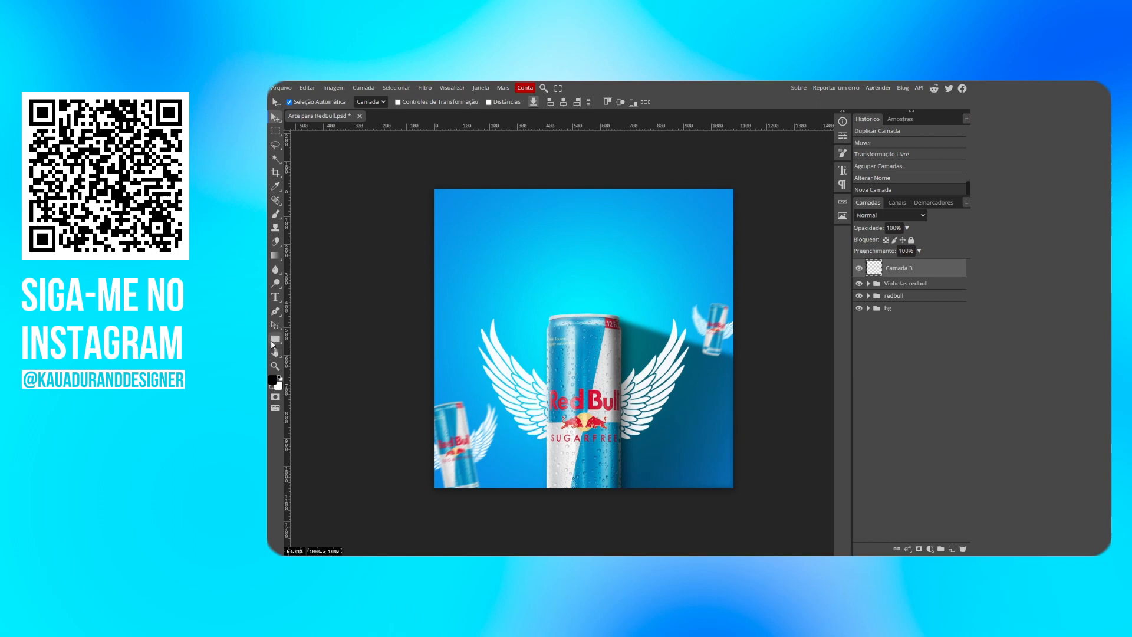
{"action": "left_click", "coordinate": [274, 340]}
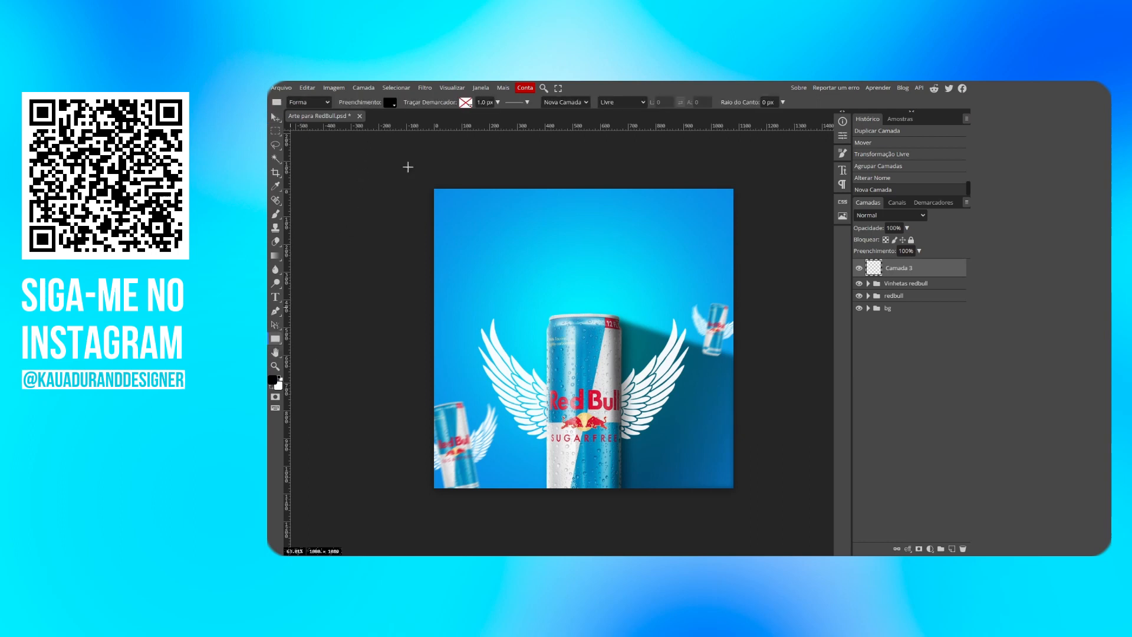
{"action": "left_click_drag", "start_coordinate": [432, 184], "coordinate": [737, 492]}
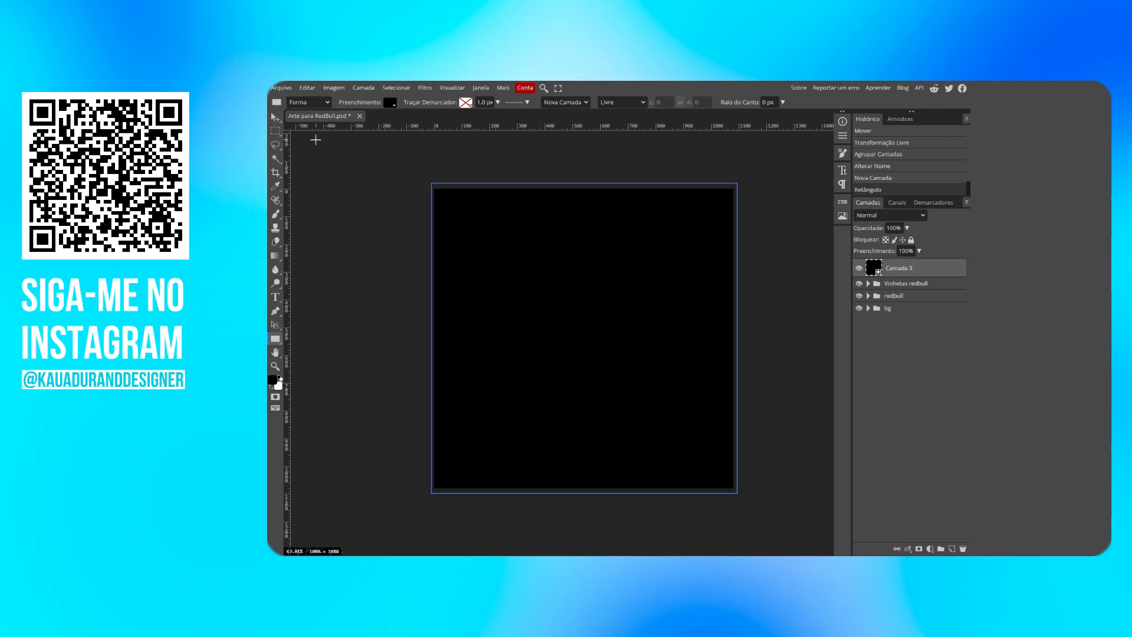
{"action": "key", "text": "v"}
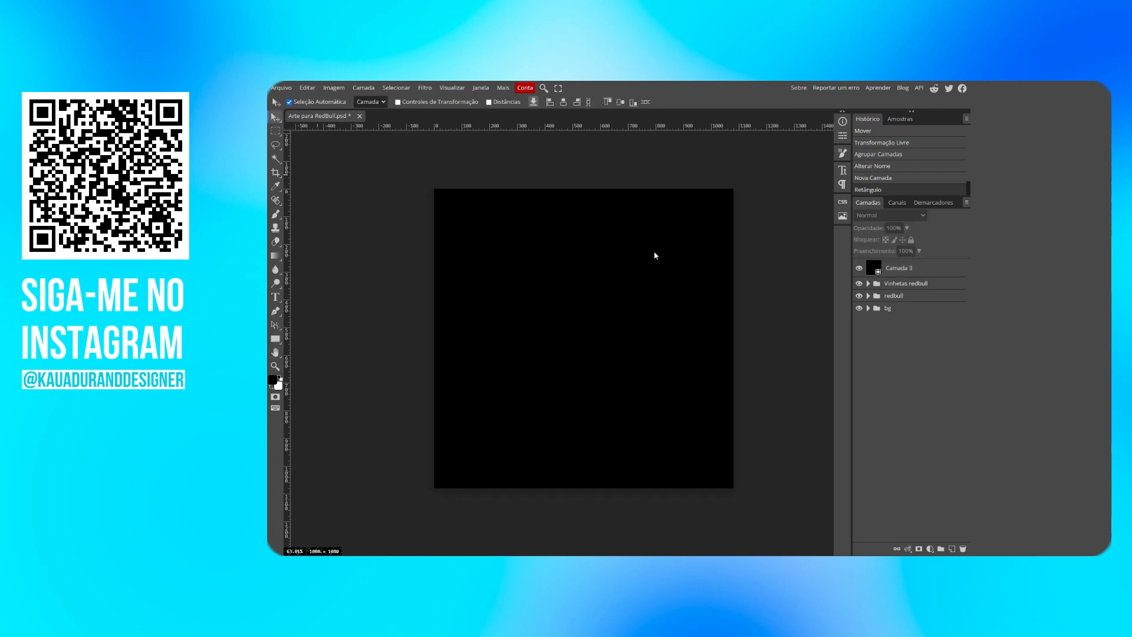
{"action": "right_click", "coordinate": [937, 272]}
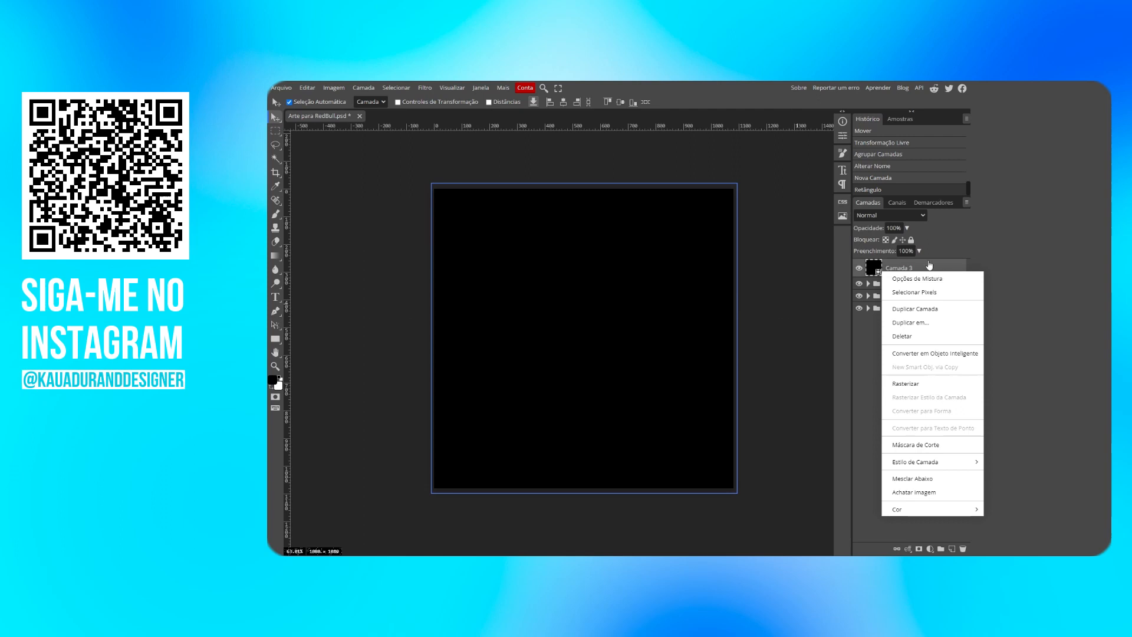
{"action": "left_click", "coordinate": [936, 354]}
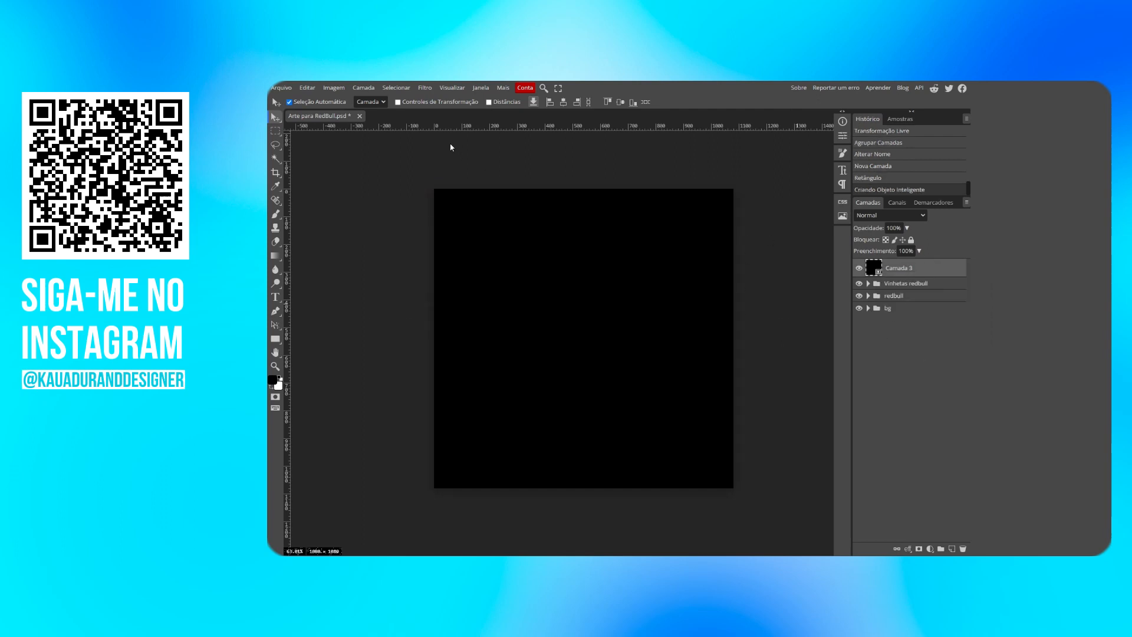
Step: Apply a Lens 1 lens flare to the black layer with 123% brightness, positioned at X 9% and Y 12%
{"action": "left_click", "coordinate": [424, 88]}
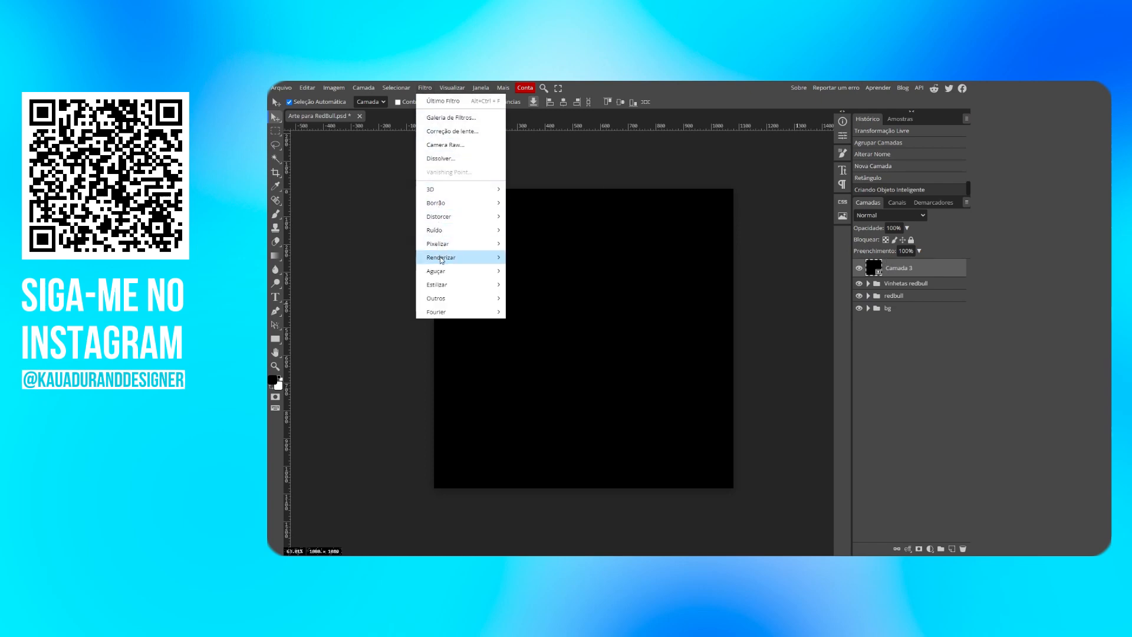
{"action": "mouse_move", "coordinate": [448, 257]}
{"action": "left_click", "coordinate": [539, 312]}
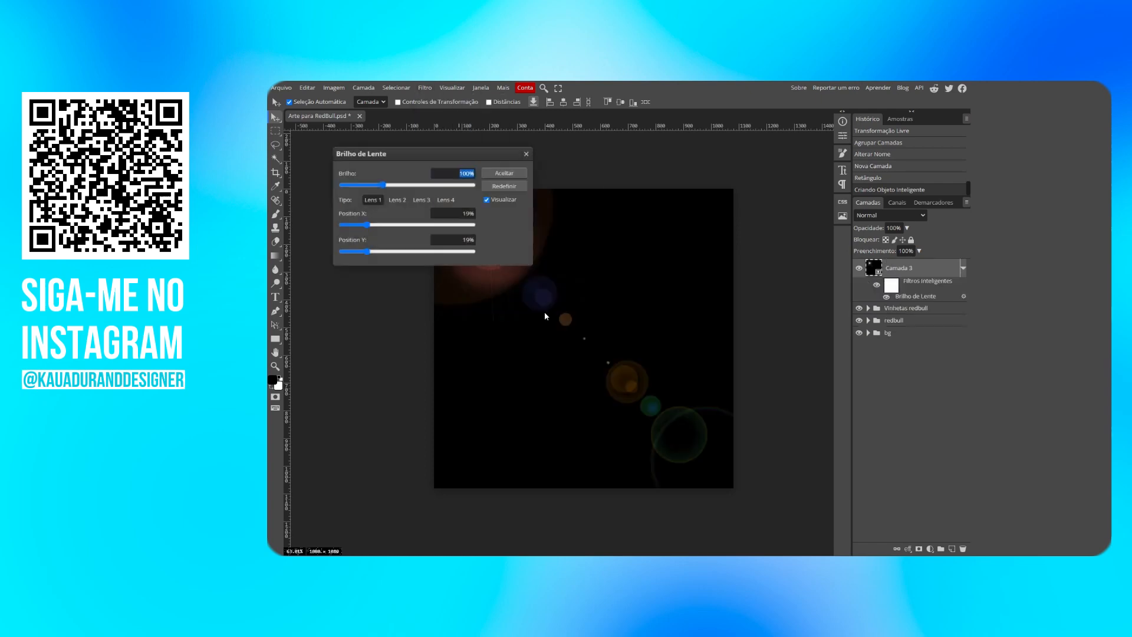
{"action": "left_click_drag", "start_coordinate": [420, 162], "coordinate": [781, 164]}
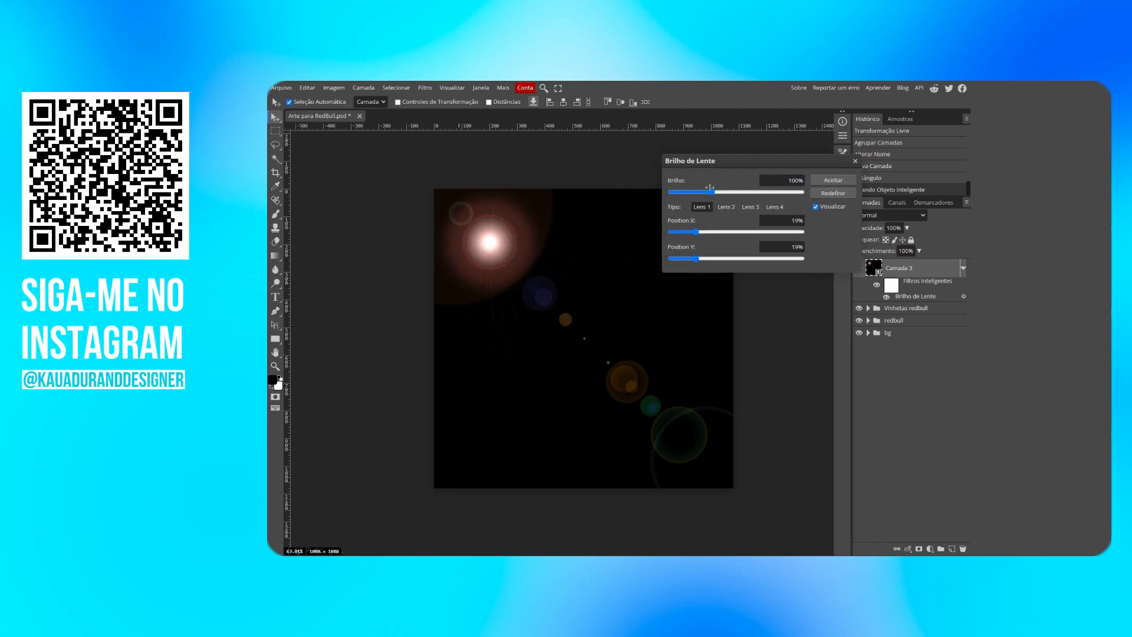
{"action": "left_click_drag", "start_coordinate": [533, 220], "coordinate": [476, 229]}
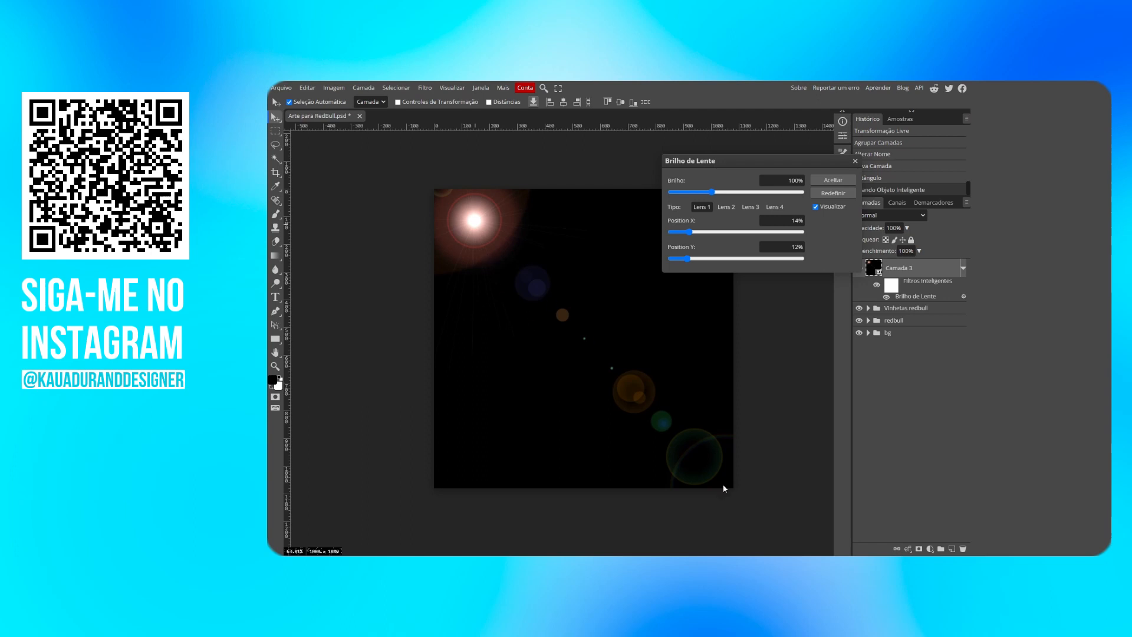
{"action": "left_click_drag", "start_coordinate": [474, 224], "coordinate": [462, 224]}
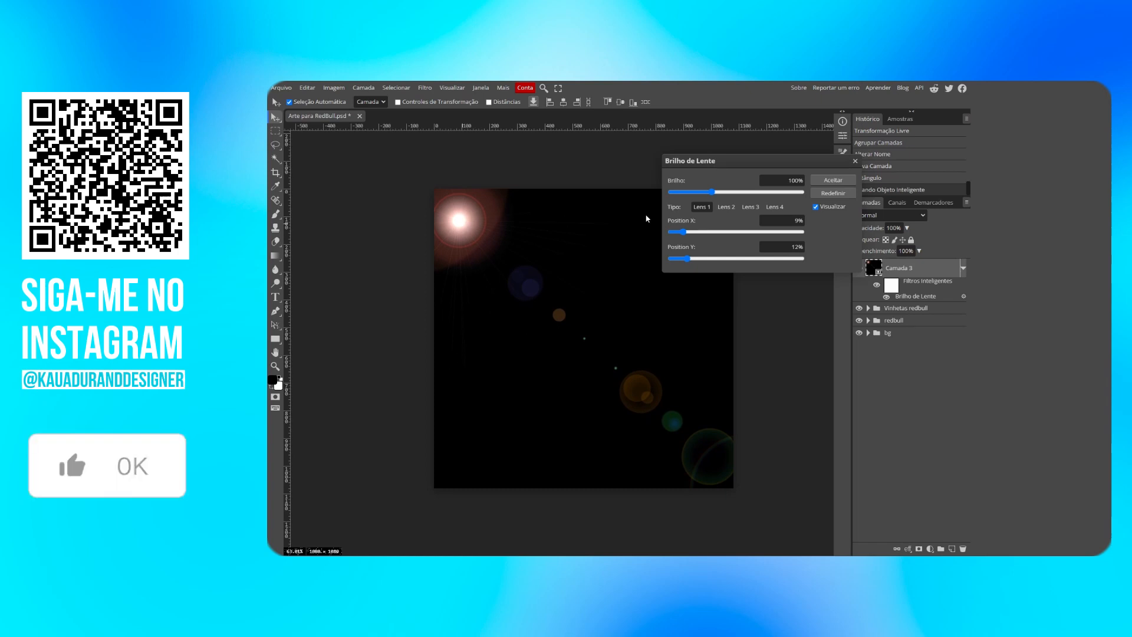
{"action": "left_click_drag", "start_coordinate": [712, 192], "coordinate": [723, 195]}
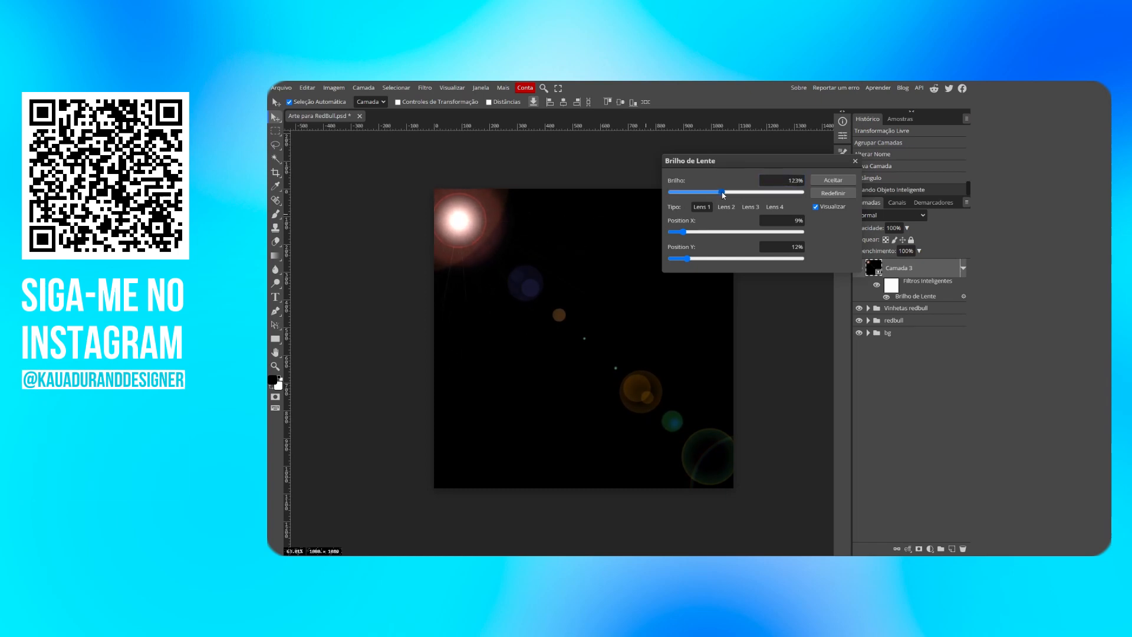
{"action": "left_click", "coordinate": [833, 180]}
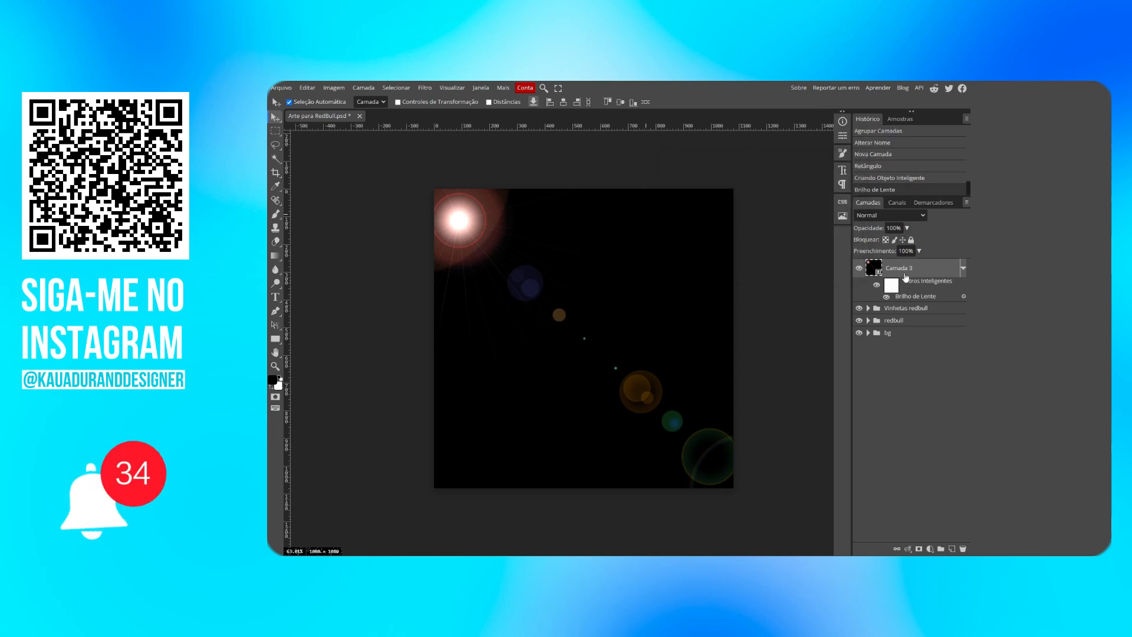
Step: Set the lens flare layer's blend mode to Subexposição Linear
{"action": "left_click", "coordinate": [915, 218]}
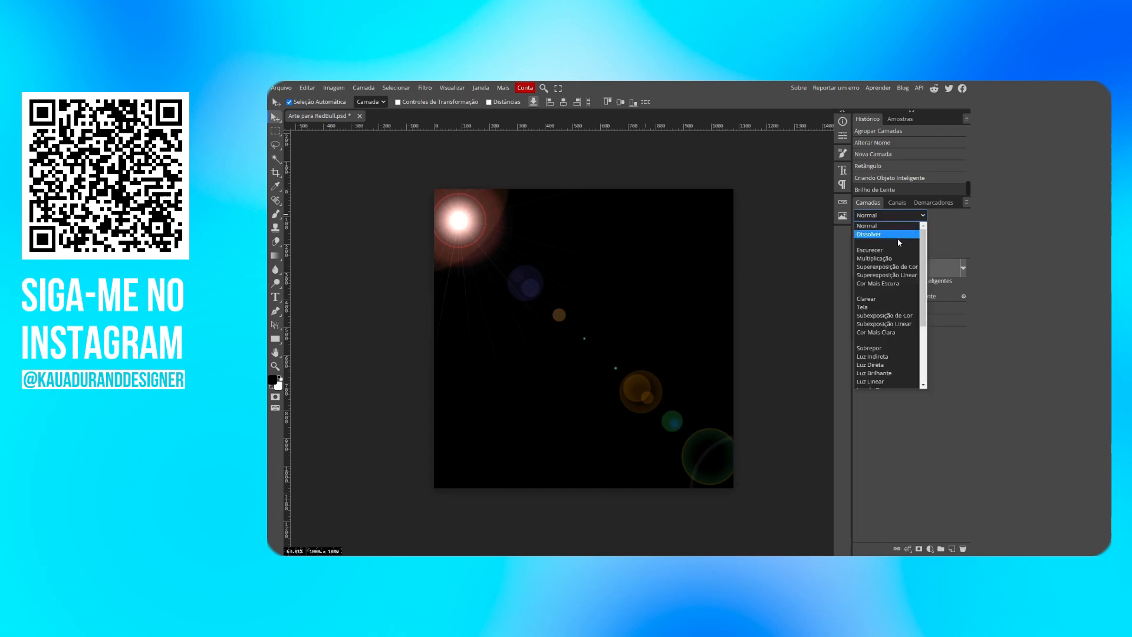
{"action": "left_click", "coordinate": [876, 324]}
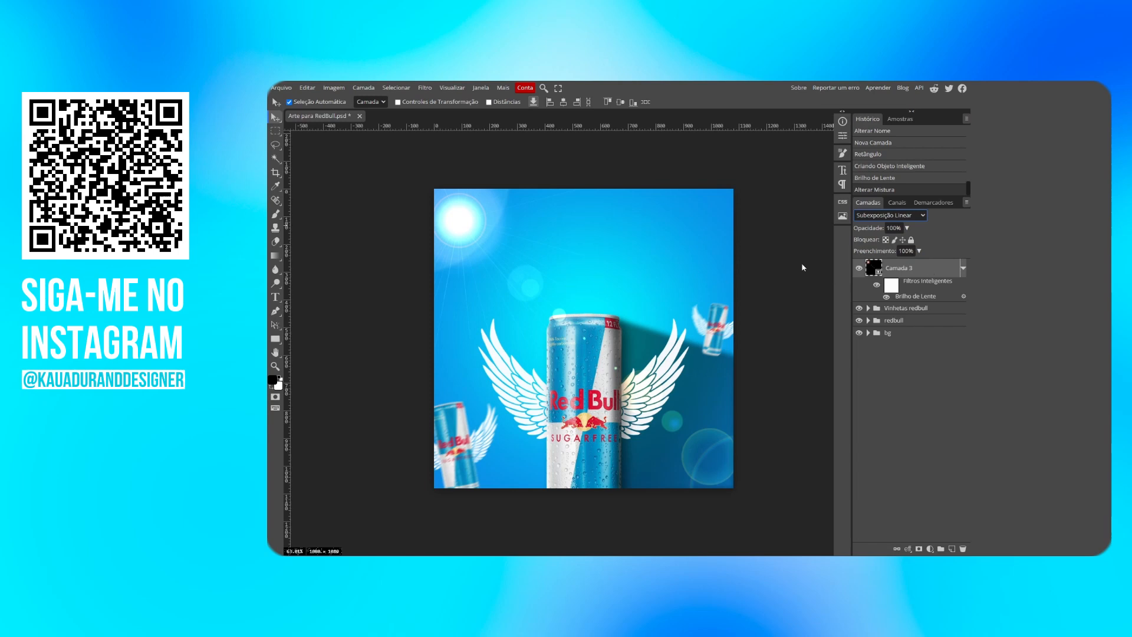
{"action": "left_click", "coordinate": [890, 215]}
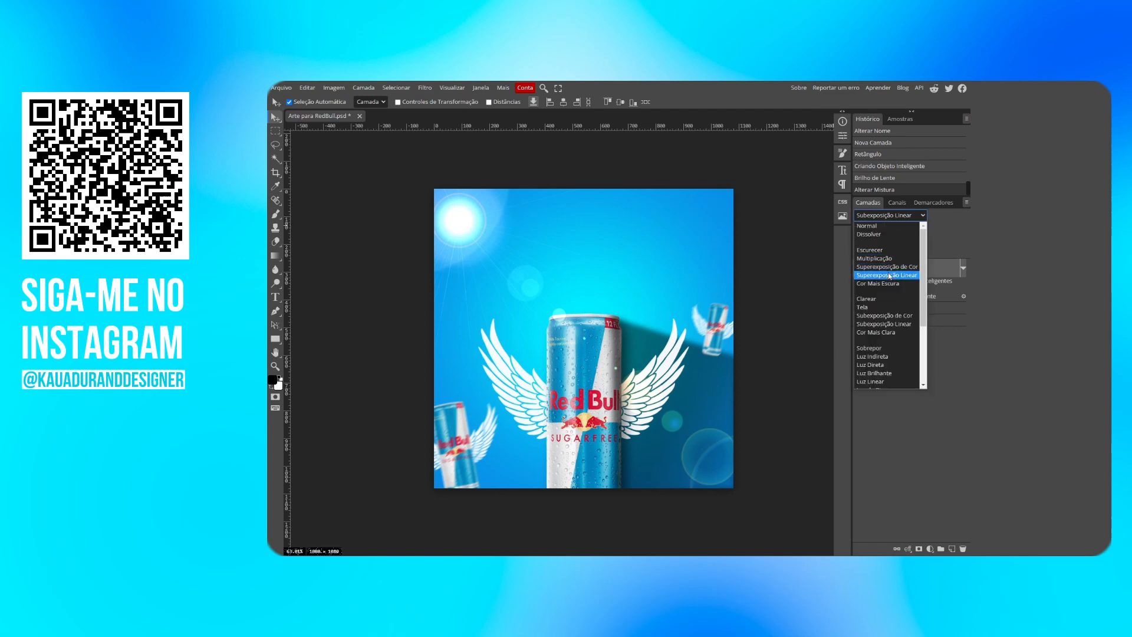
{"action": "left_click", "coordinate": [907, 215]}
{"action": "left_click", "coordinate": [917, 230]}
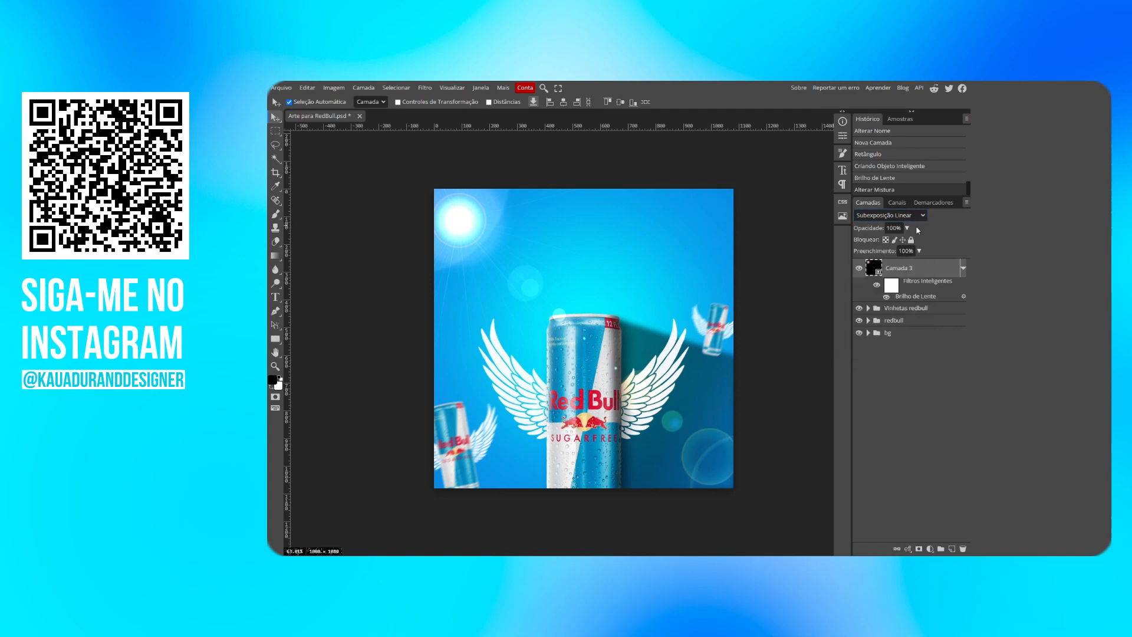
Step: Soften the lens flare layer with a slight Gaussian blur (Desfoque Gaussiano)
{"action": "left_click", "coordinate": [420, 89]}
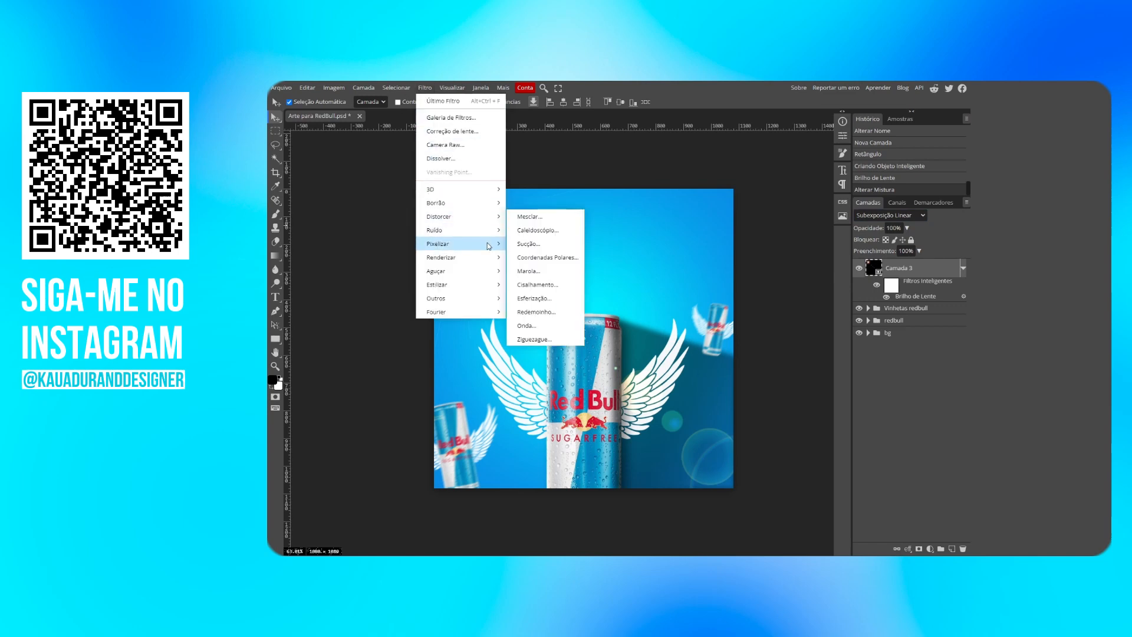
{"action": "mouse_move", "coordinate": [478, 232]}
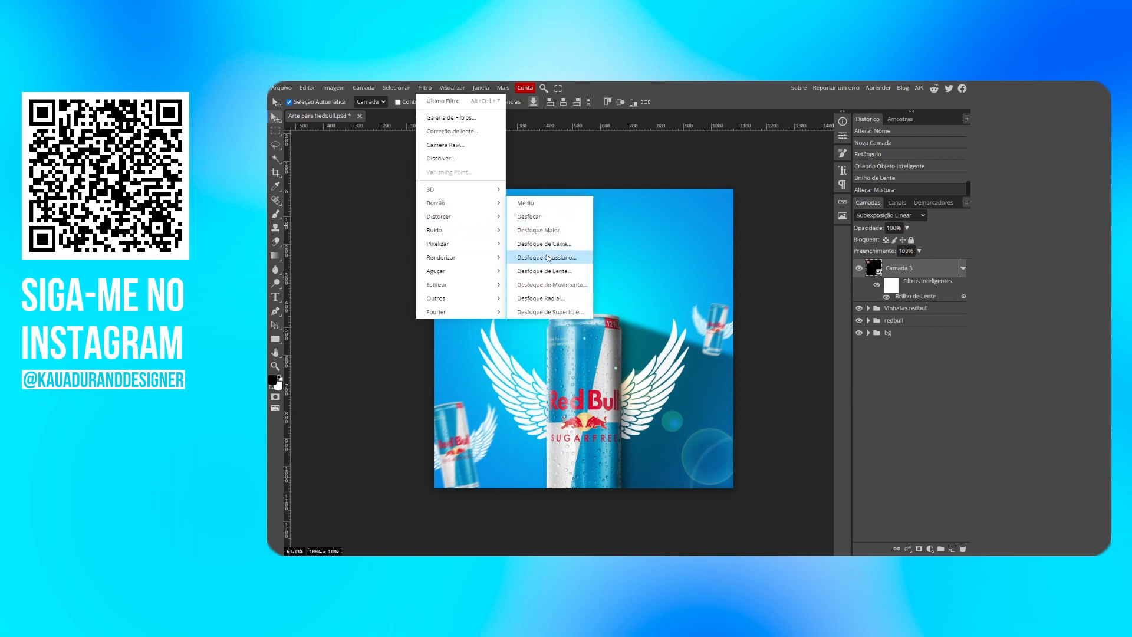
{"action": "left_click", "coordinate": [556, 258]}
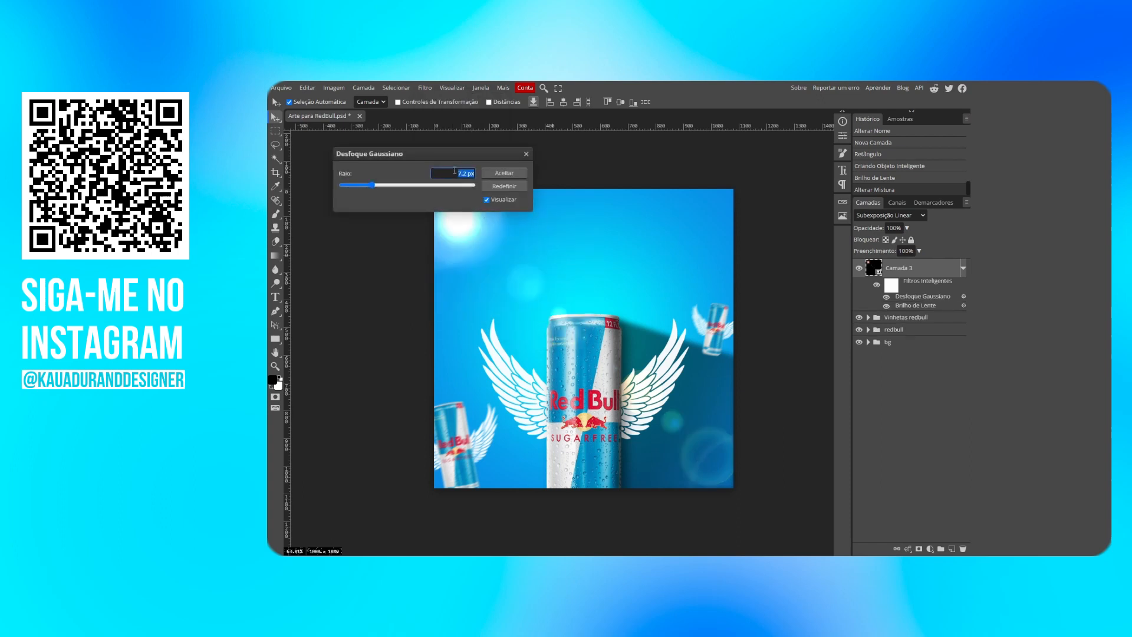
{"action": "left_click_drag", "start_coordinate": [448, 157], "coordinate": [826, 141]}
{"action": "left_click_drag", "start_coordinate": [749, 169], "coordinate": [738, 174]}
{"action": "left_click_drag", "start_coordinate": [748, 174], "coordinate": [741, 171]}
{"action": "right_click", "coordinate": [744, 174]}
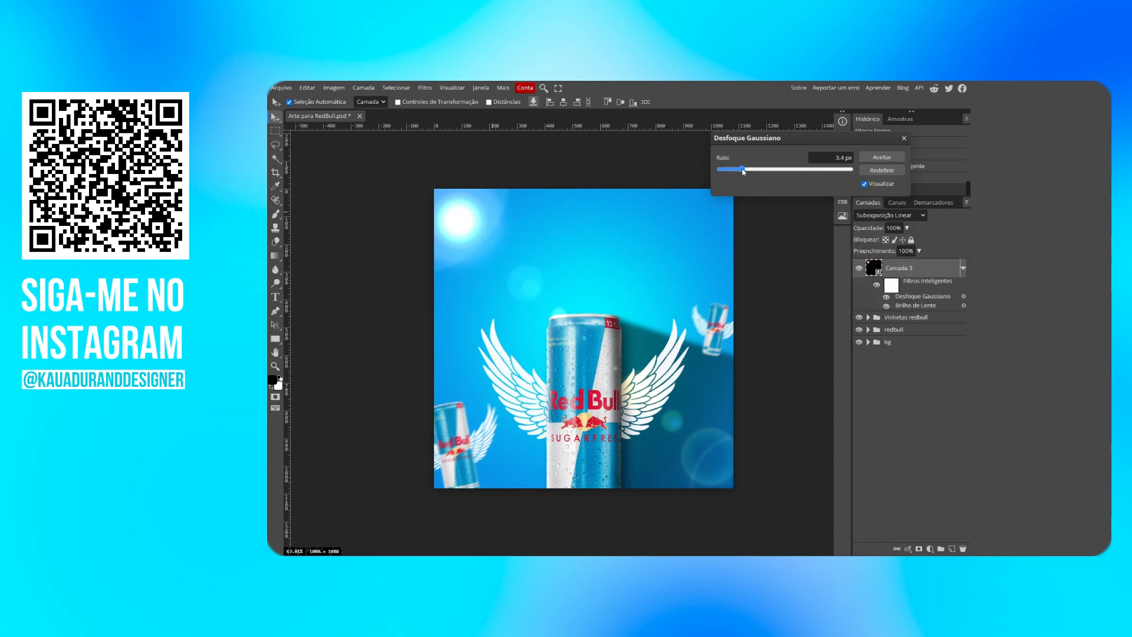
{"action": "left_click_drag", "start_coordinate": [742, 169], "coordinate": [745, 171]}
{"action": "left_click", "coordinate": [749, 172]}
{"action": "left_click", "coordinate": [878, 158]}
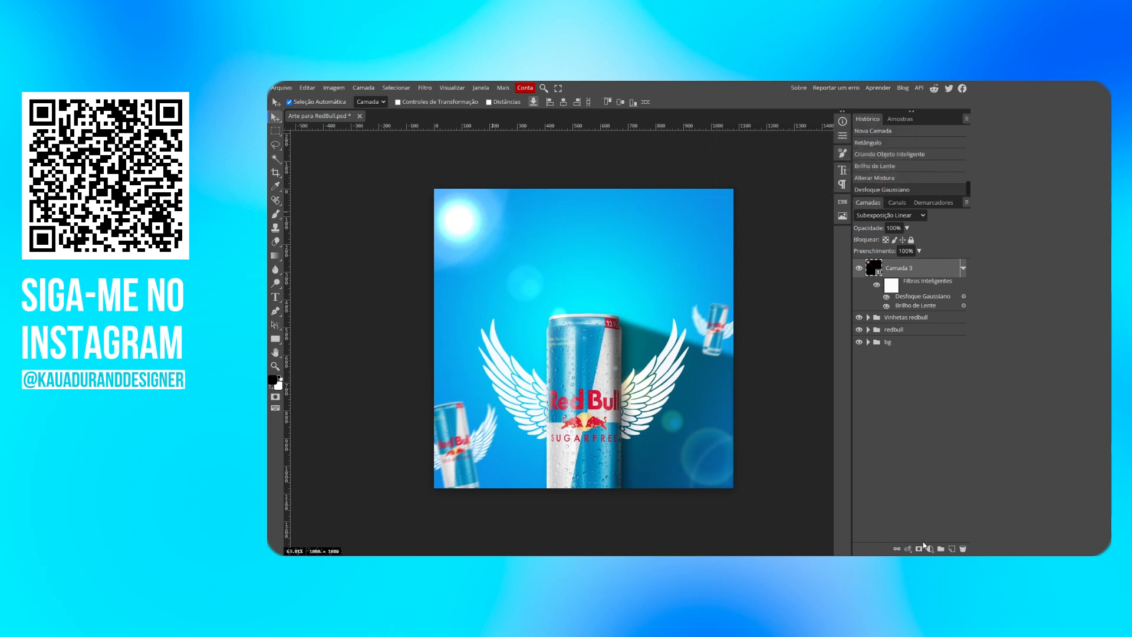
Step: Add a mask to the lens flare layer and erase the flare spots over the central can and its right wing with a large eraser
{"action": "left_click", "coordinate": [920, 548]}
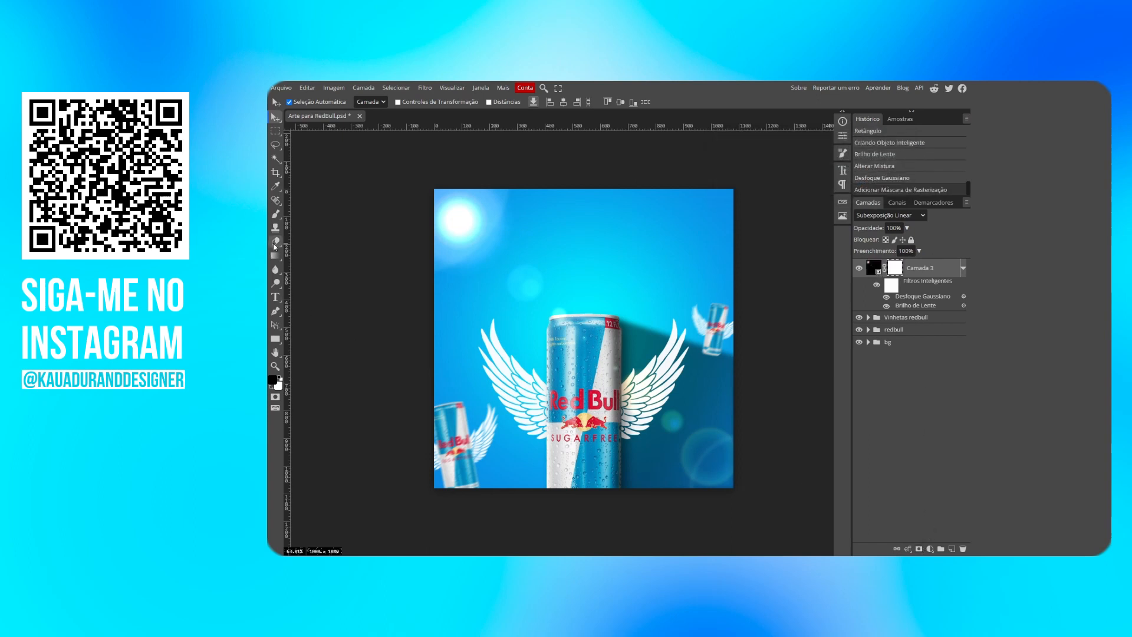
{"action": "key", "text": "F11"}
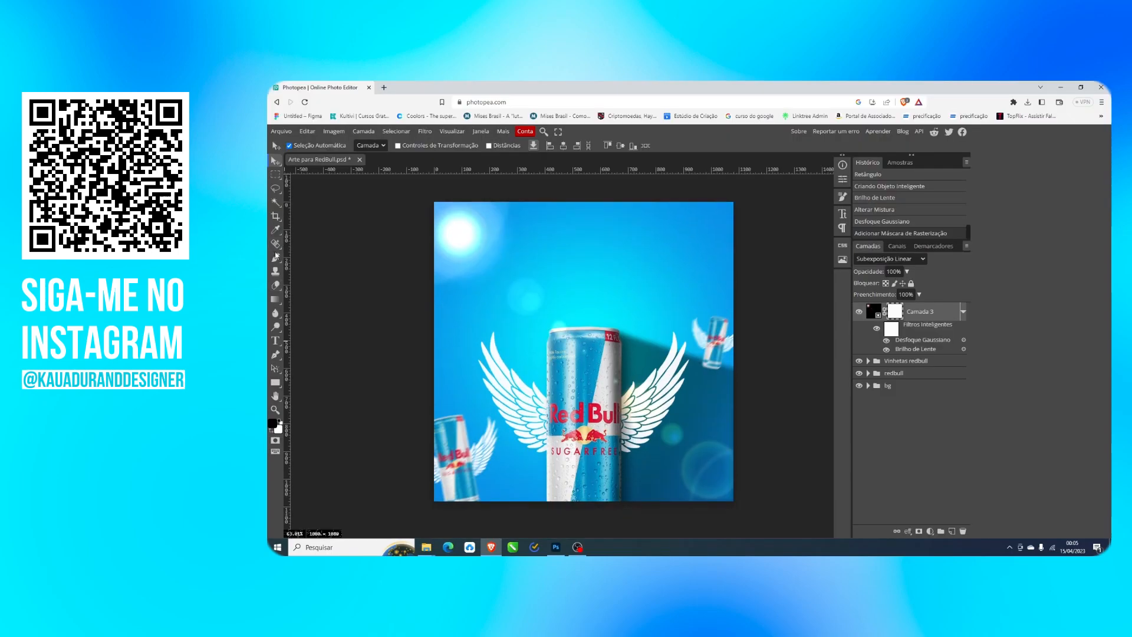
{"action": "left_click", "coordinate": [282, 289]}
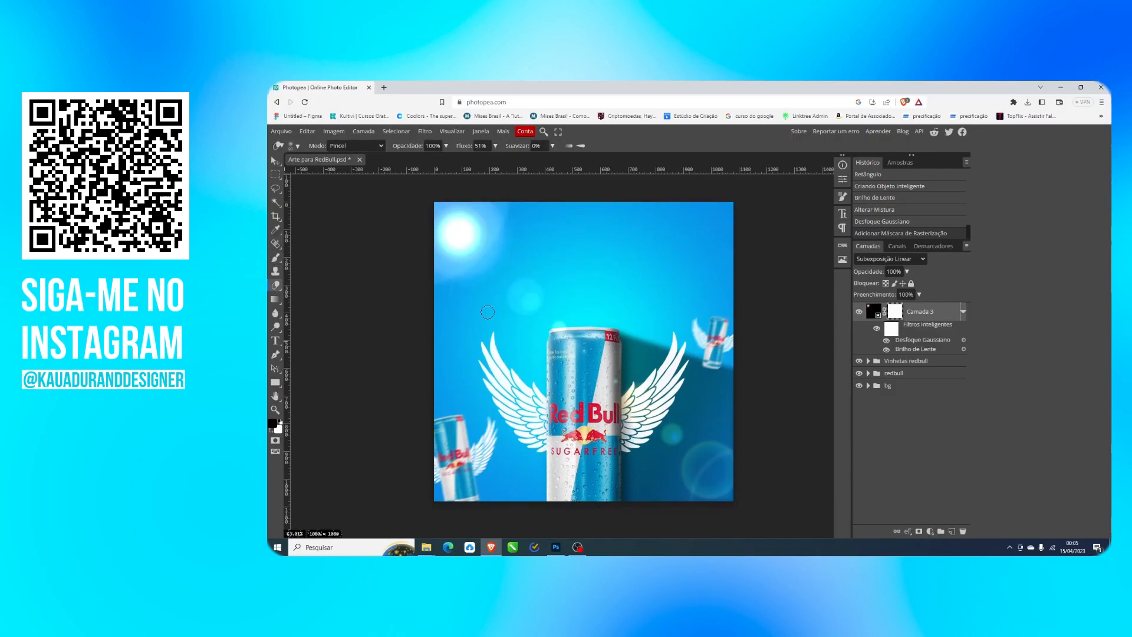
{"action": "mouse_move", "coordinate": [638, 417]}
{"action": "left_mouse_down"}
{"action": "mouse_move", "coordinate": [725, 449]}
{"action": "mouse_move", "coordinate": [737, 469]}
{"action": "mouse_move", "coordinate": [766, 470]}
{"action": "left_mouse_up"}
{"action": "left_click", "coordinate": [661, 419]}
{"action": "key", "text": "x"}
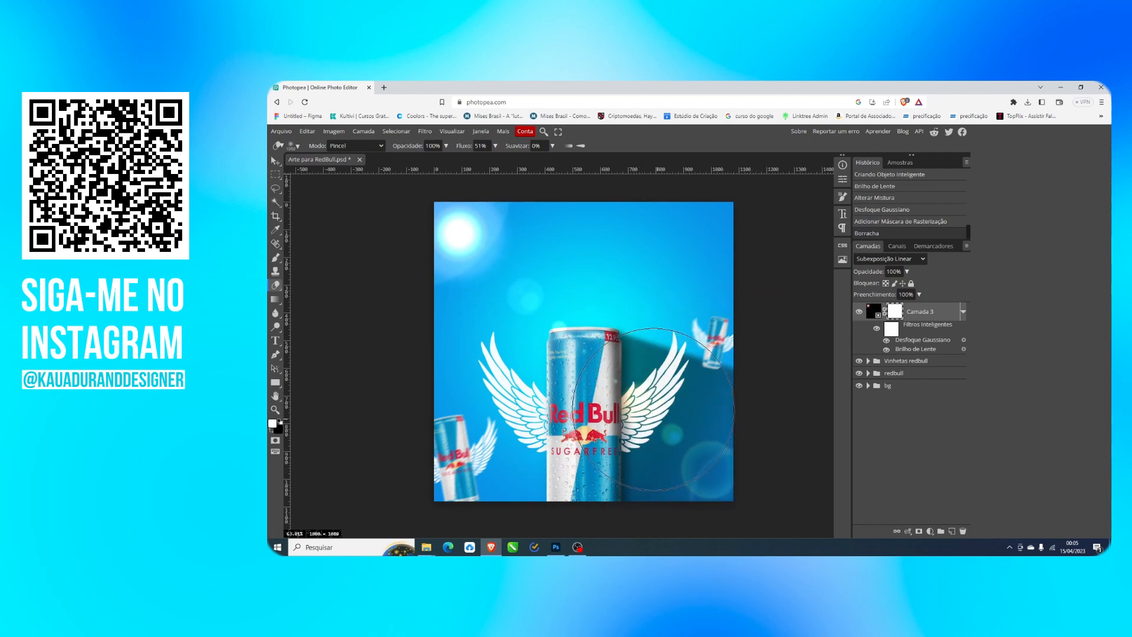
{"action": "left_click", "coordinate": [648, 407]}
{"action": "left_click", "coordinate": [640, 405]}
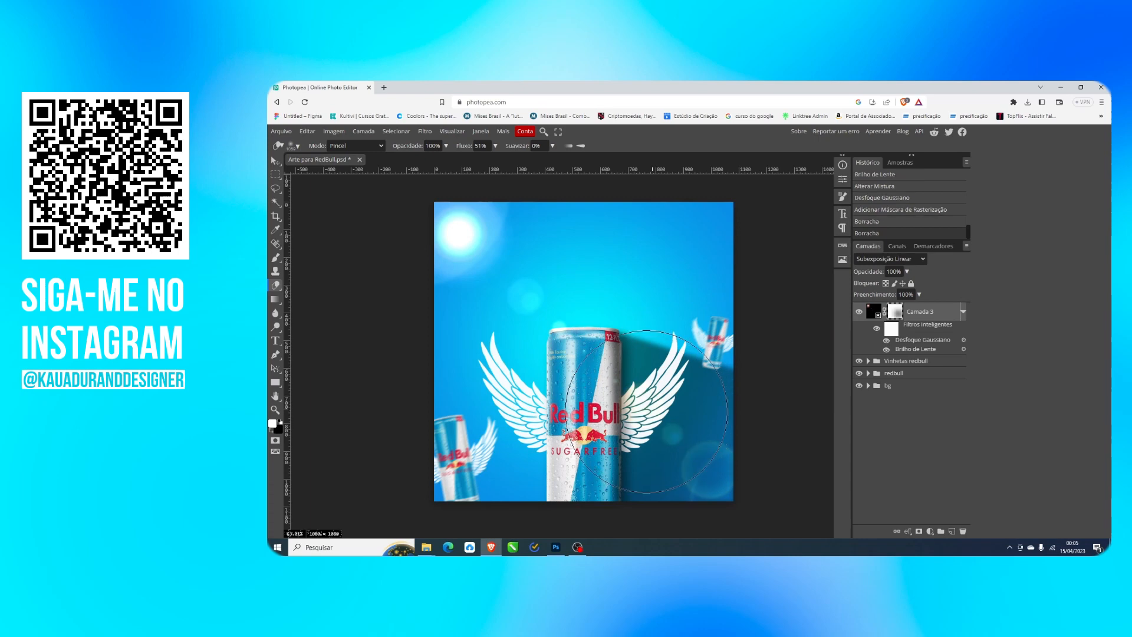
{"action": "left_click", "coordinate": [628, 404]}
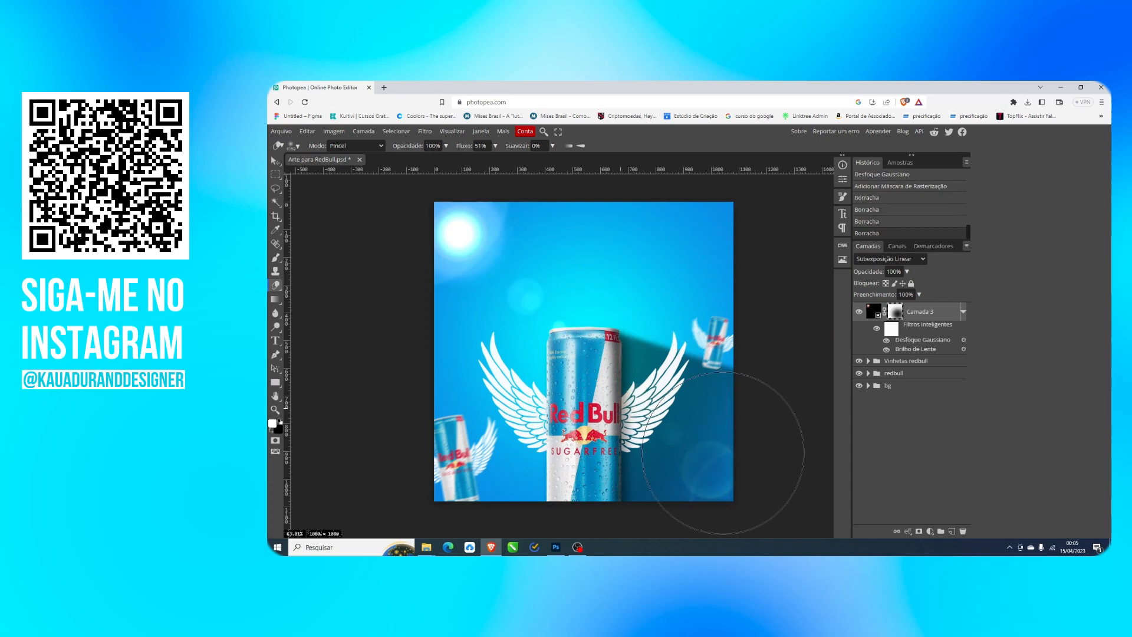
Step: Fade the flare ring near the canvas's lower-right corner on the layer mask
{"action": "left_click", "coordinate": [788, 489]}
{"action": "left_click", "coordinate": [776, 498]}
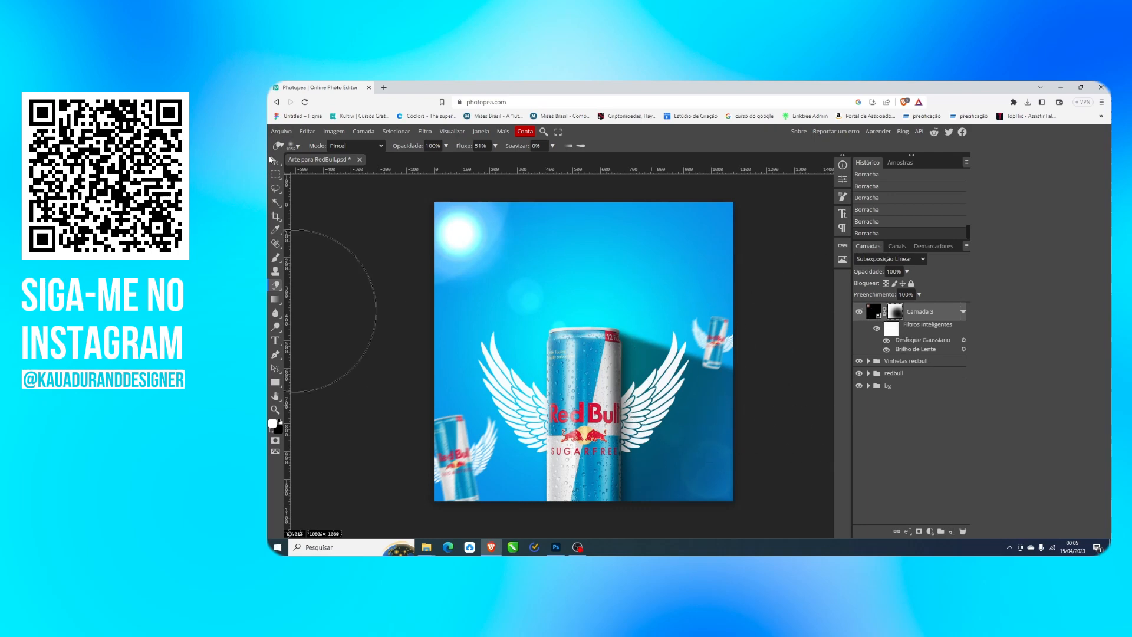
{"action": "left_click", "coordinate": [275, 160]}
{"action": "key", "text": "F11"}
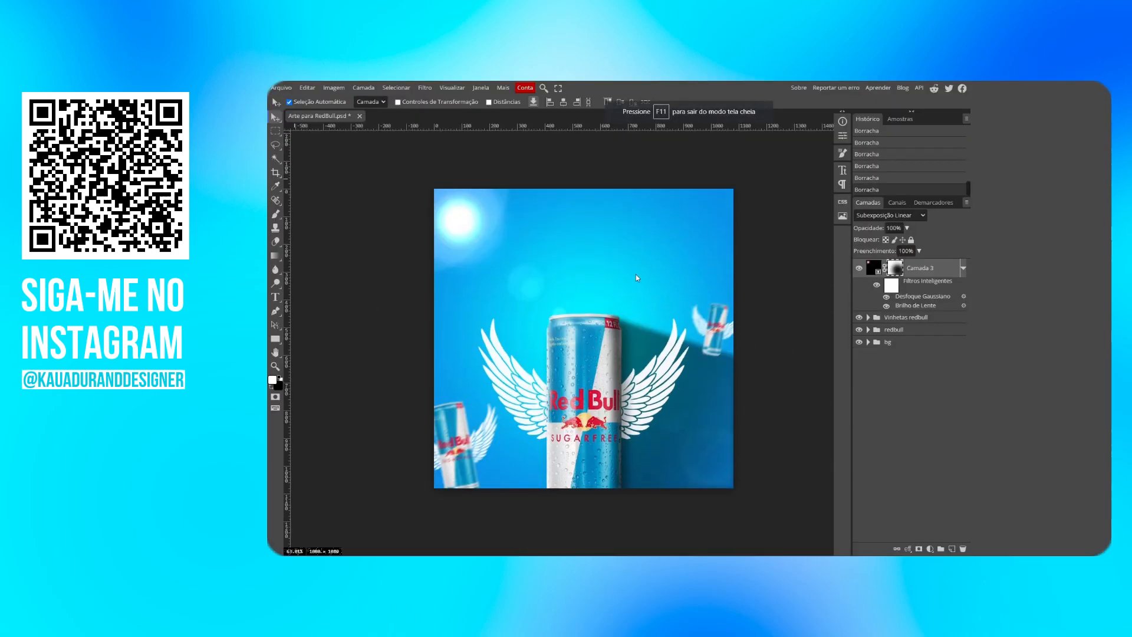
{"action": "left_click", "coordinate": [782, 248]}
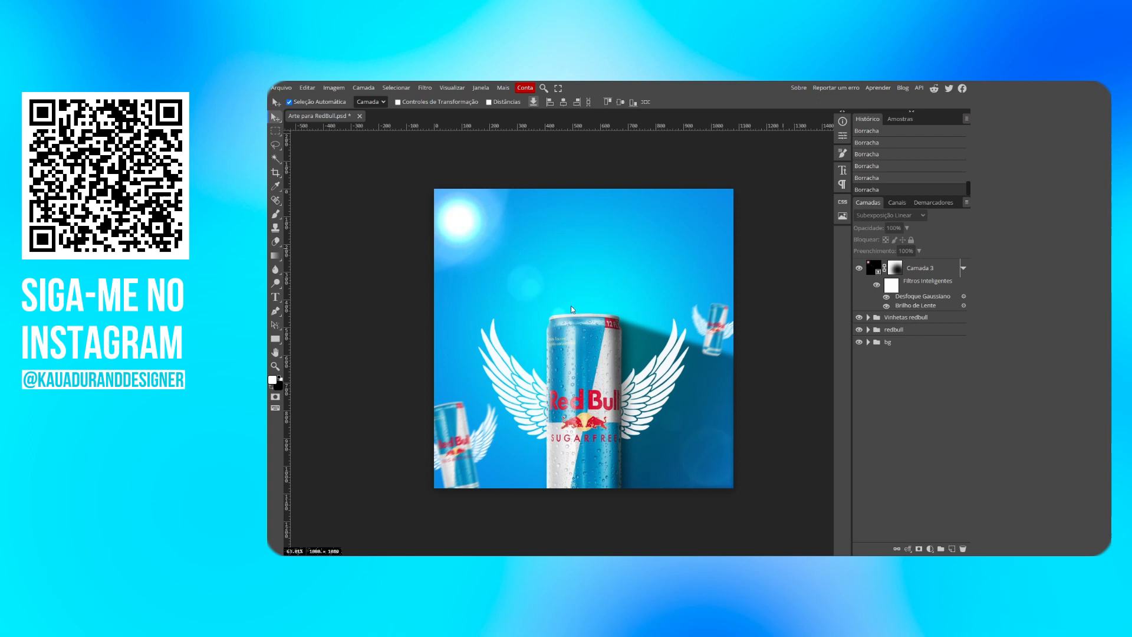
Step: Collapse the lens flare layer's smart filters and add a new empty layer above it
{"action": "left_click", "coordinate": [934, 271]}
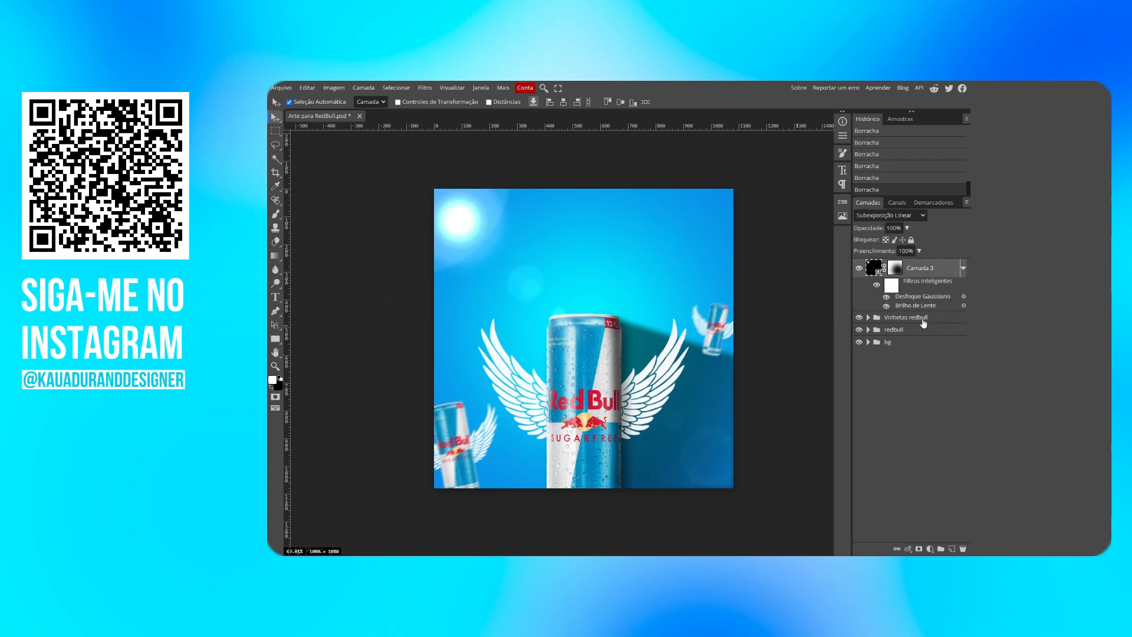
{"action": "left_click", "coordinate": [962, 269]}
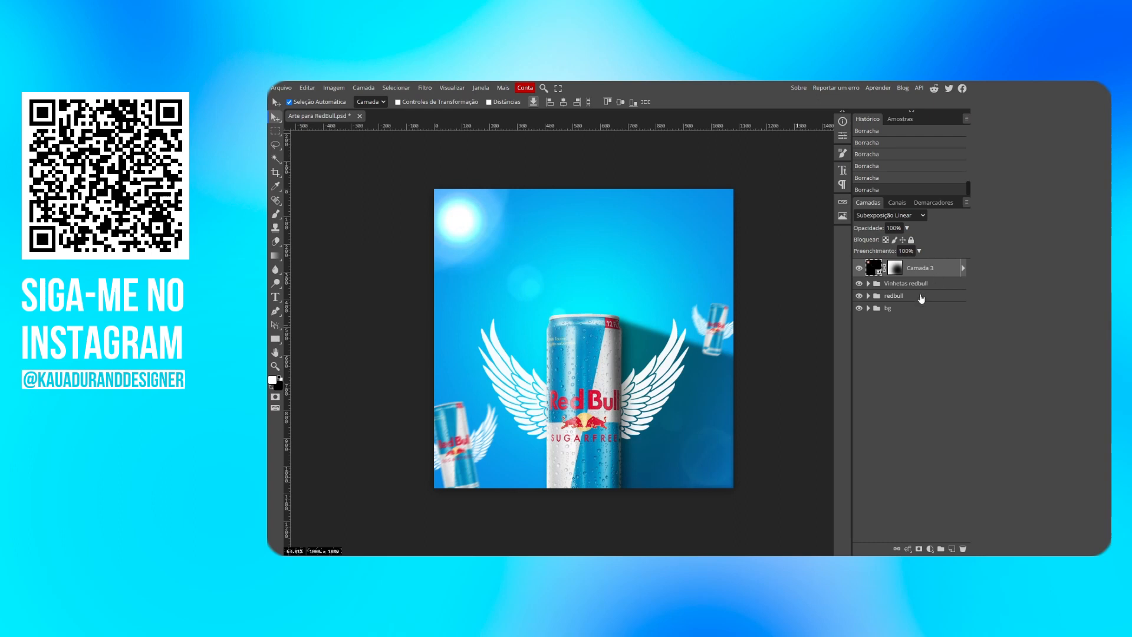
{"action": "left_click", "coordinate": [950, 548]}
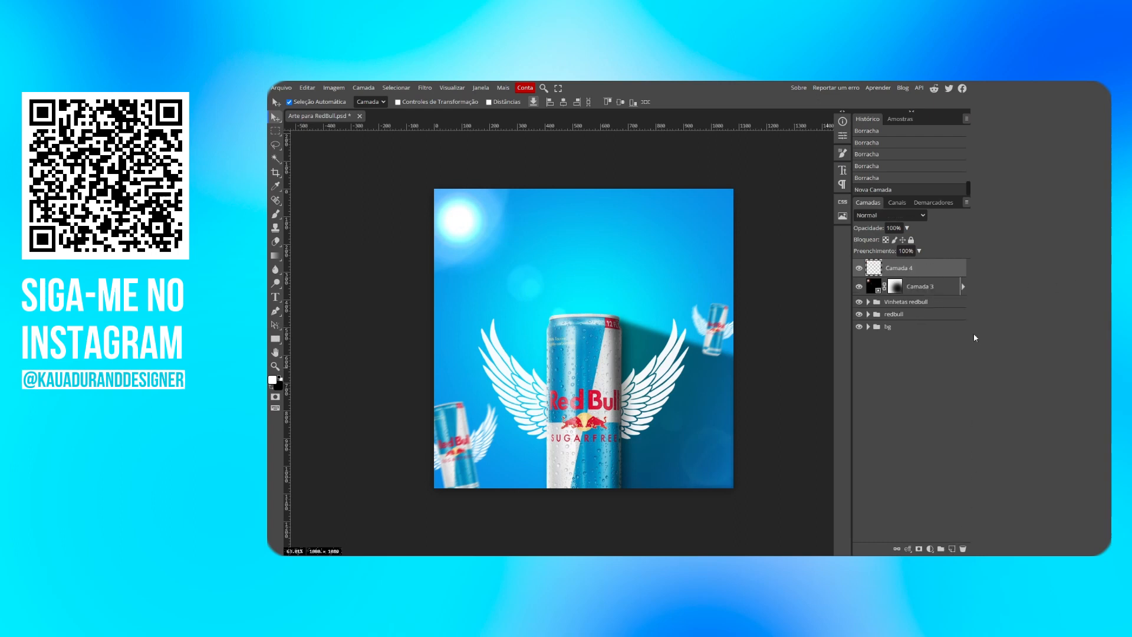
Step: Start a text layer above the central can and set its font to Caviar Dreams
{"action": "left_click", "coordinate": [275, 296]}
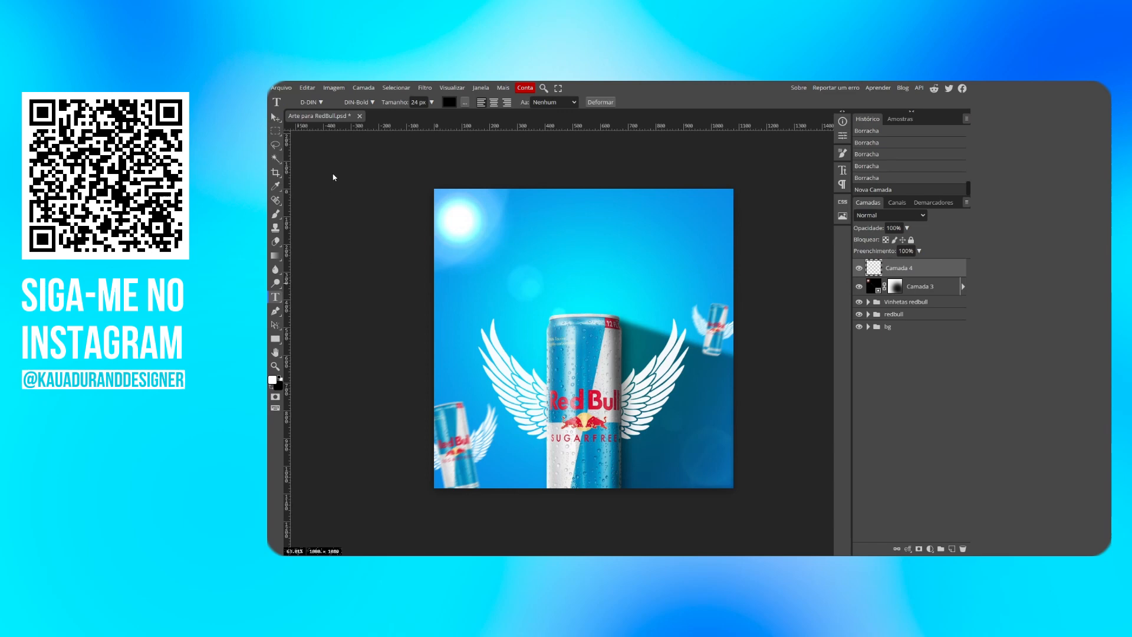
{"action": "left_click", "coordinate": [550, 252]}
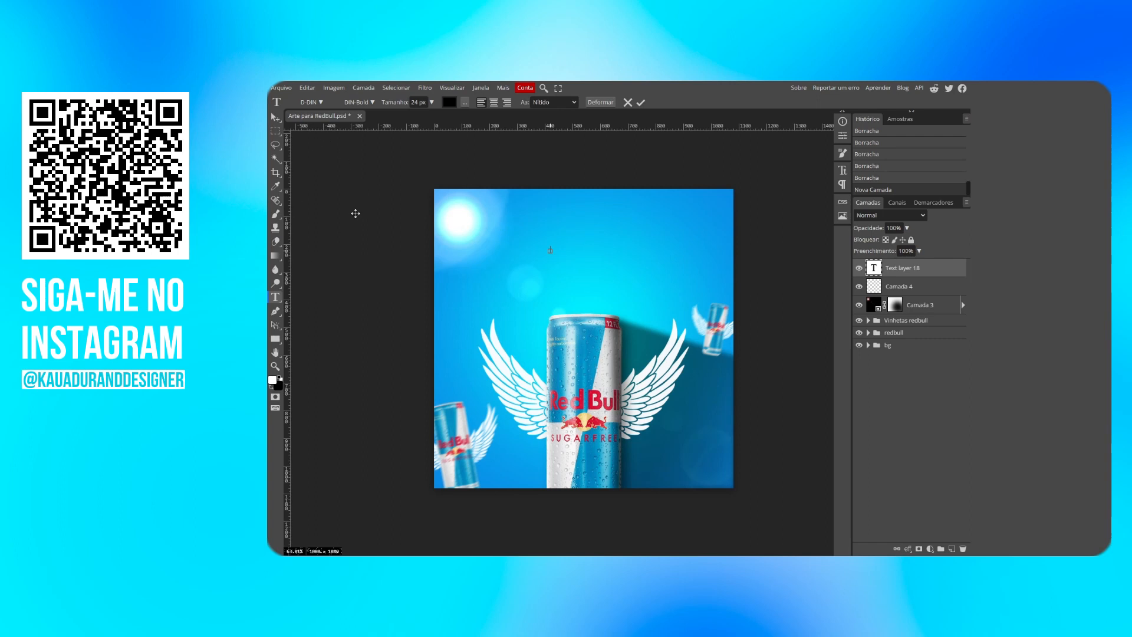
{"action": "left_click", "coordinate": [319, 103]}
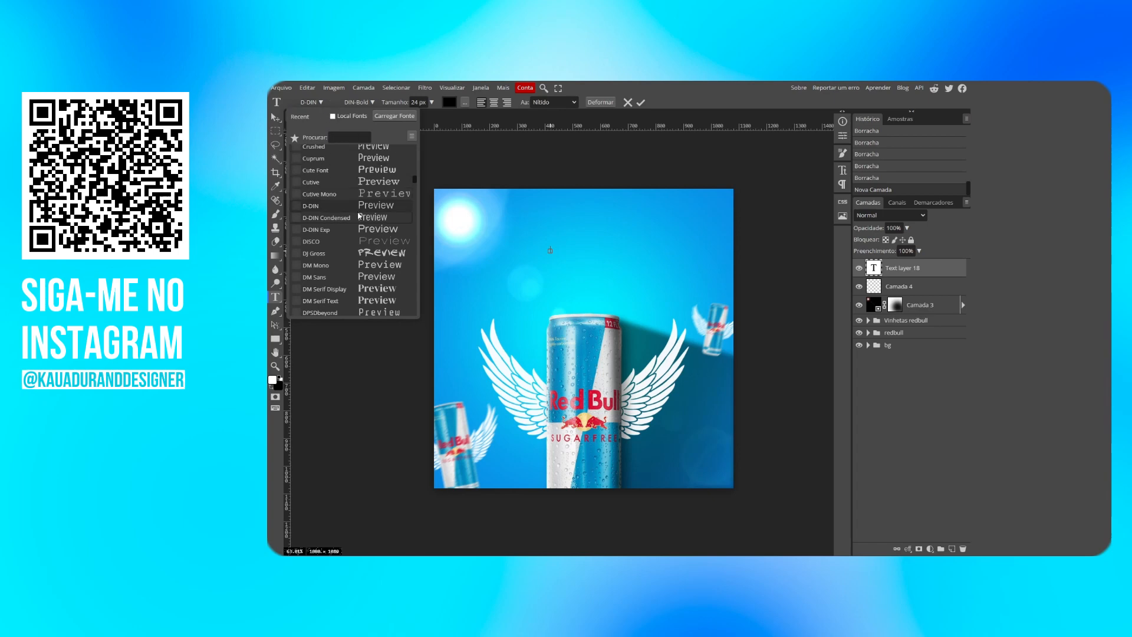
{"action": "scroll", "coordinate": [359, 216], "scroll_direction": "up", "scroll_amount": 10}
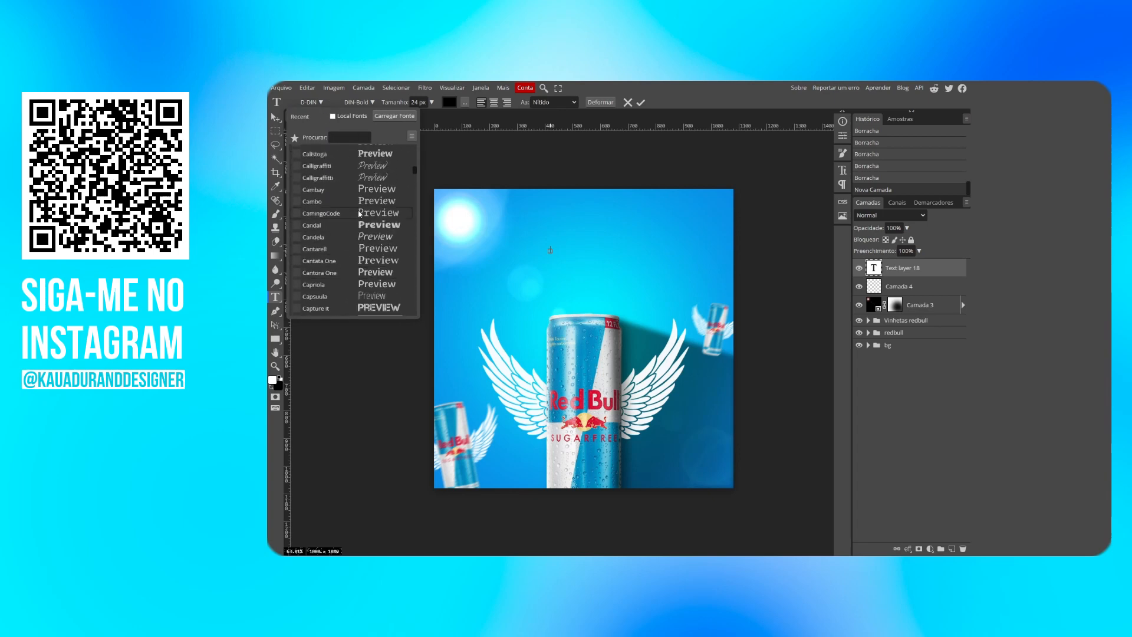
{"action": "scroll", "coordinate": [359, 214], "scroll_direction": "up", "scroll_amount": 15}
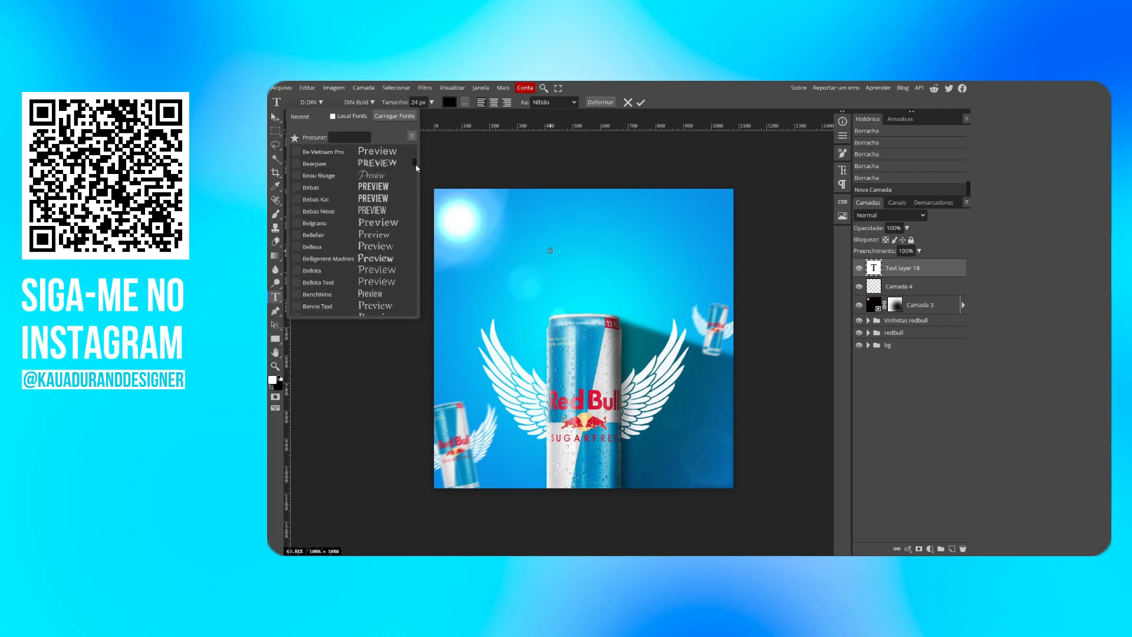
{"action": "left_click_drag", "start_coordinate": [415, 167], "coordinate": [415, 146]}
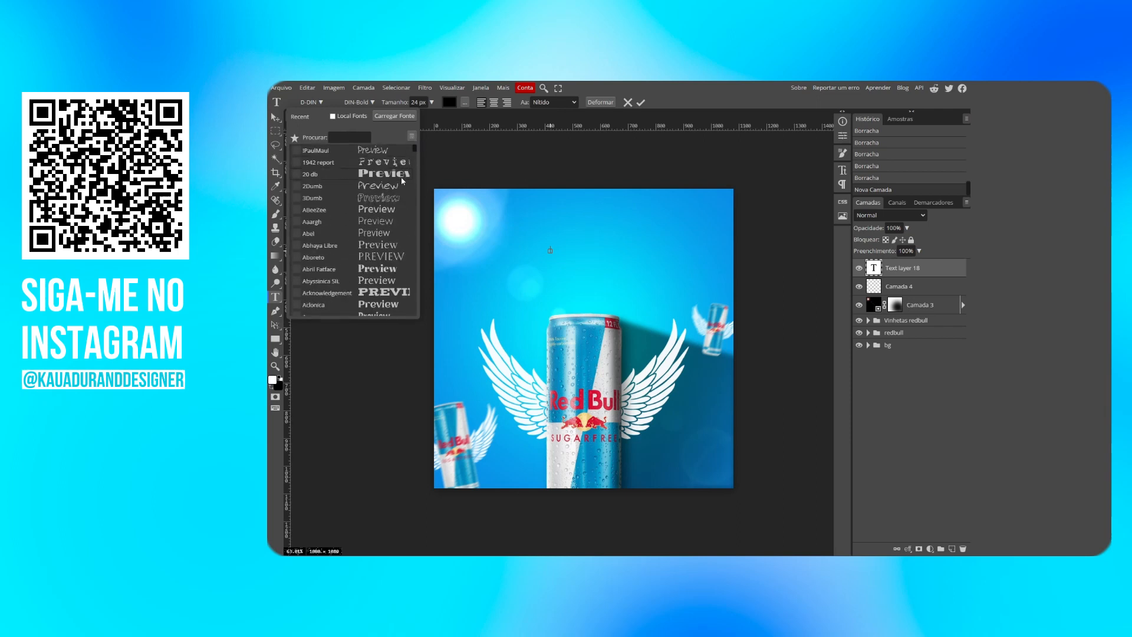
{"action": "left_click", "coordinate": [341, 134]}
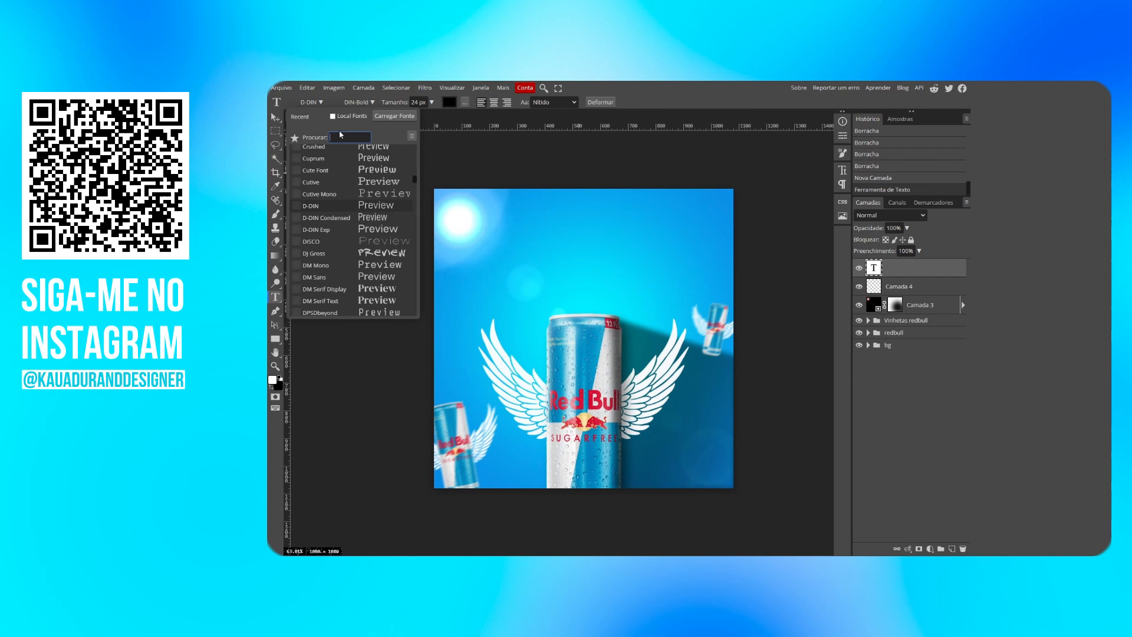
{"action": "type", "text": "cavia"}
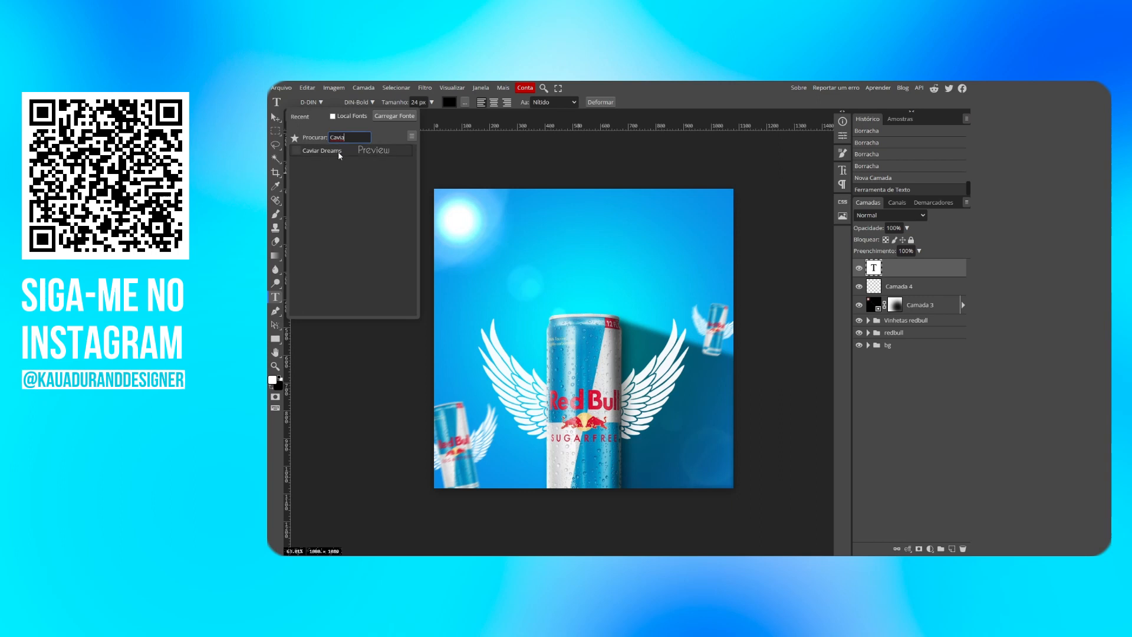
{"action": "left_click", "coordinate": [341, 151]}
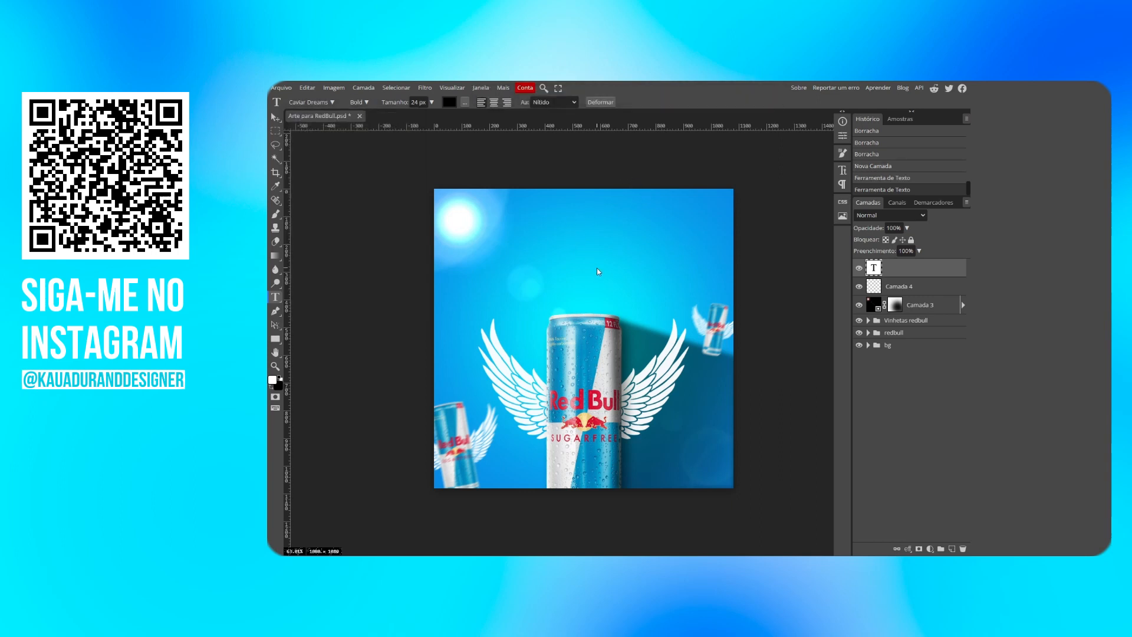
Step: Enter the text "Muito" and enlarge it to about 107 px, centred above the can
{"action": "key", "text": "m"}
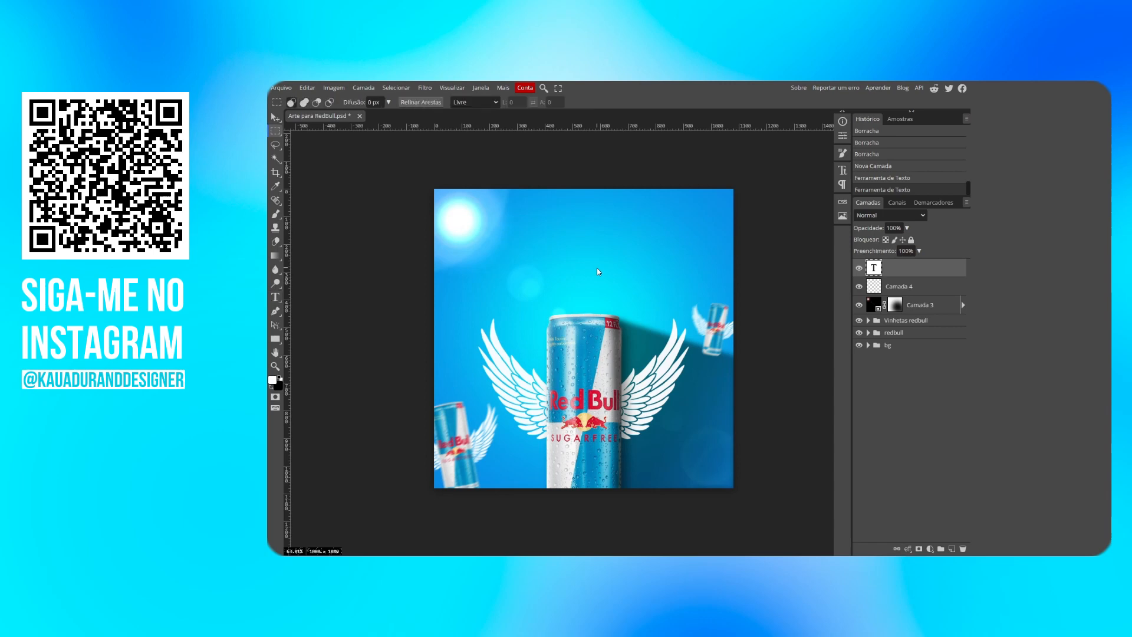
{"action": "left_click", "coordinate": [583, 254]}
{"action": "type", "text": "t"}
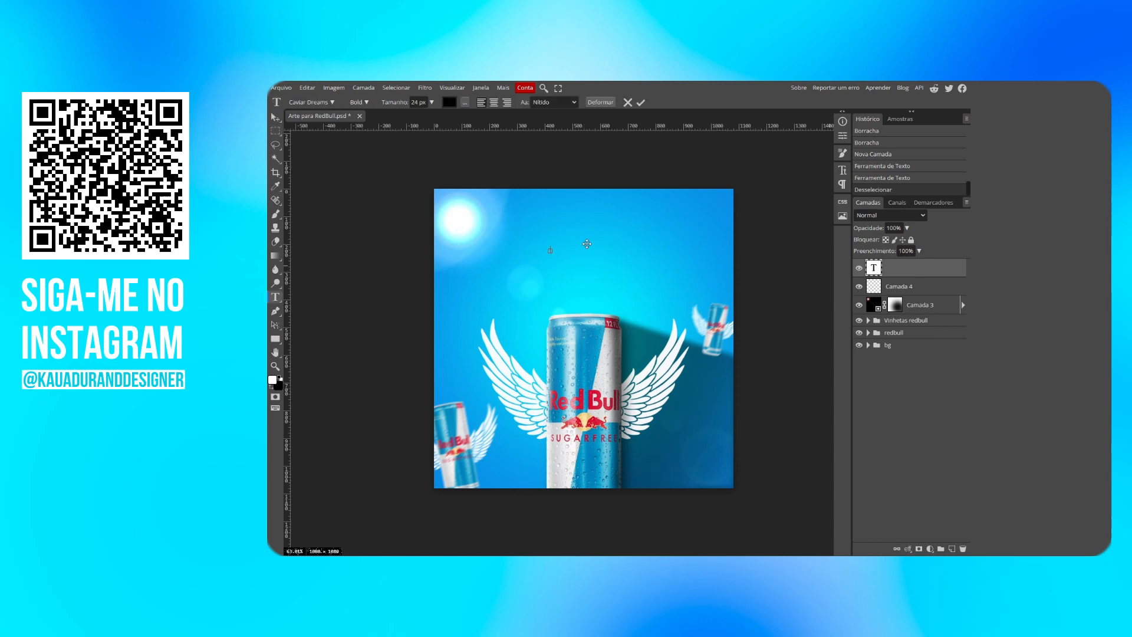
{"action": "type", "text": "Muito"}
{"action": "left_click", "coordinate": [641, 105]}
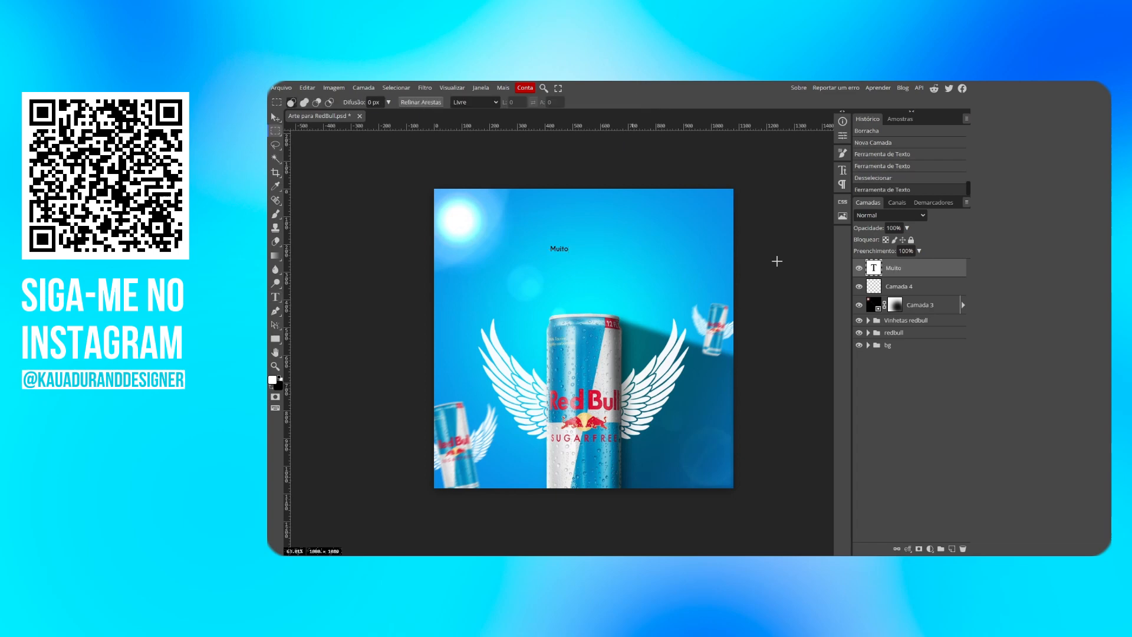
{"action": "key", "text": "ctrl+t"}
{"action": "left_click_drag", "start_coordinate": [570, 245], "coordinate": [603, 256]}
{"action": "left_click", "coordinate": [630, 102]}
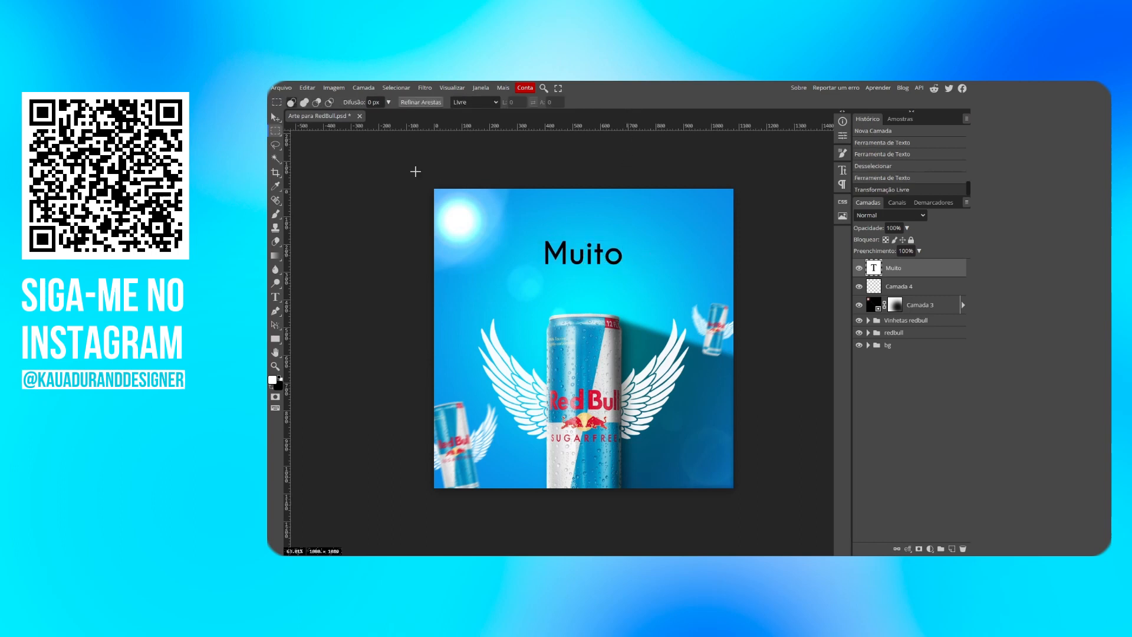
Step: Duplicate the "Muito" text directly below the original and change the copy to "+Leve"
{"action": "key", "text": "v"}
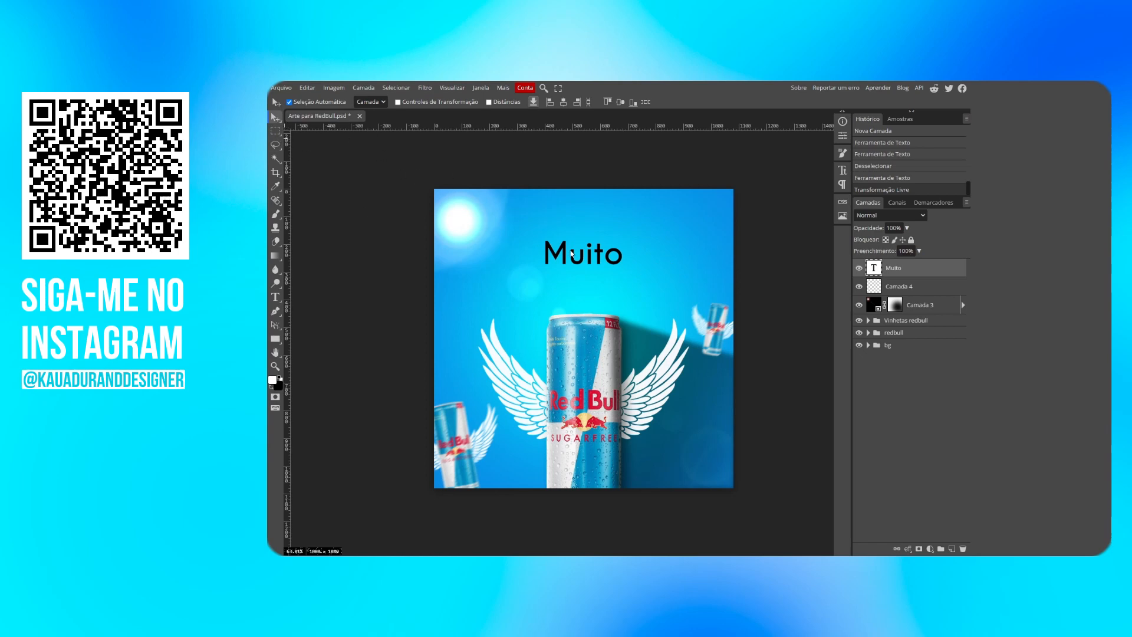
{"action": "left_click_drag", "start_coordinate": [607, 257], "coordinate": [608, 283]}
{"action": "double_click", "coordinate": [609, 282]}
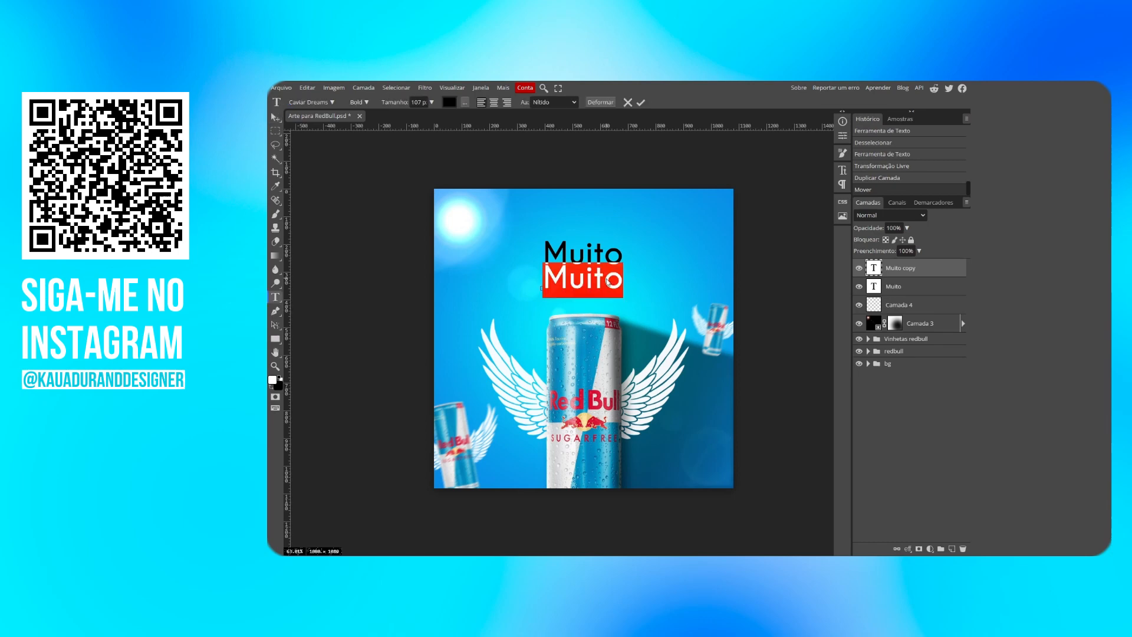
{"action": "key", "text": "BackSpace"}
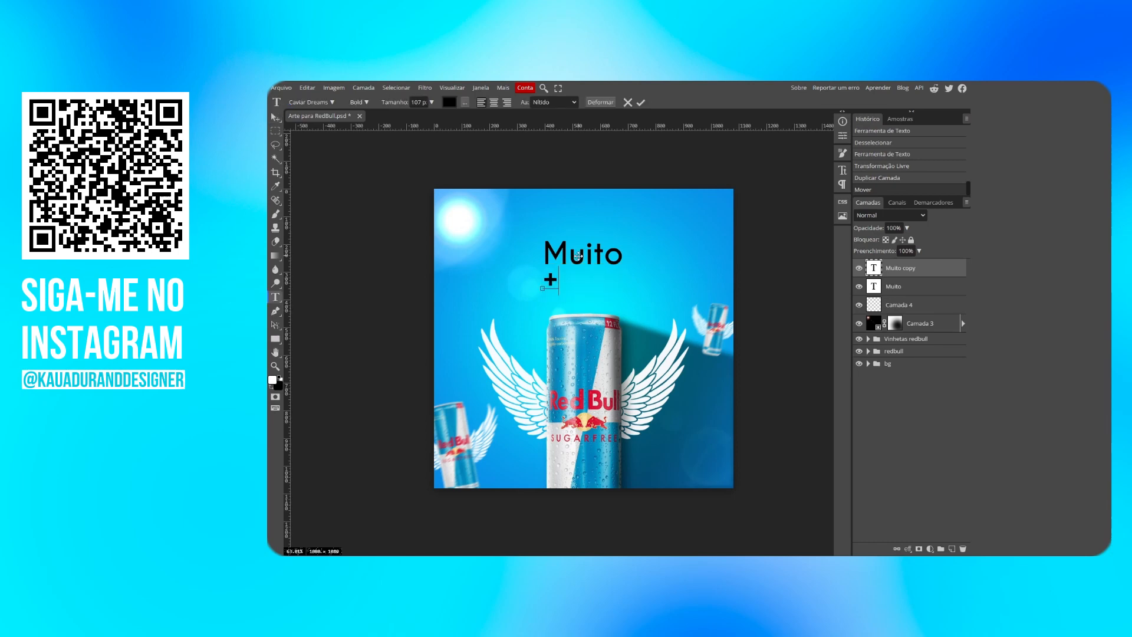
{"action": "type", "text": "+Leve"}
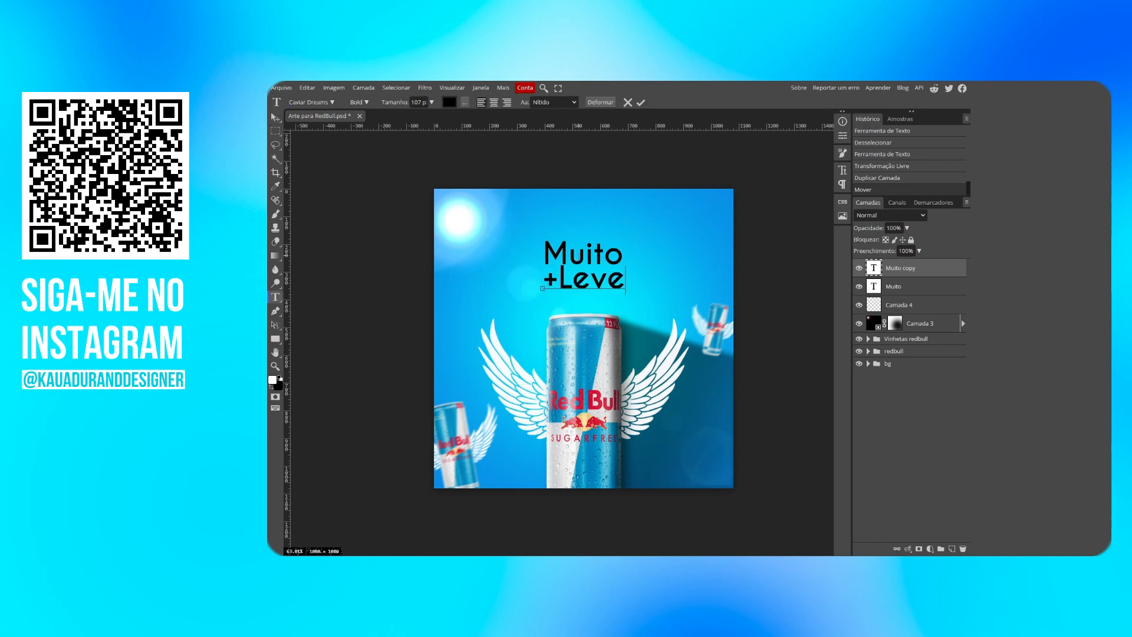
{"action": "left_click", "coordinate": [640, 102]}
{"action": "key", "text": "v"}
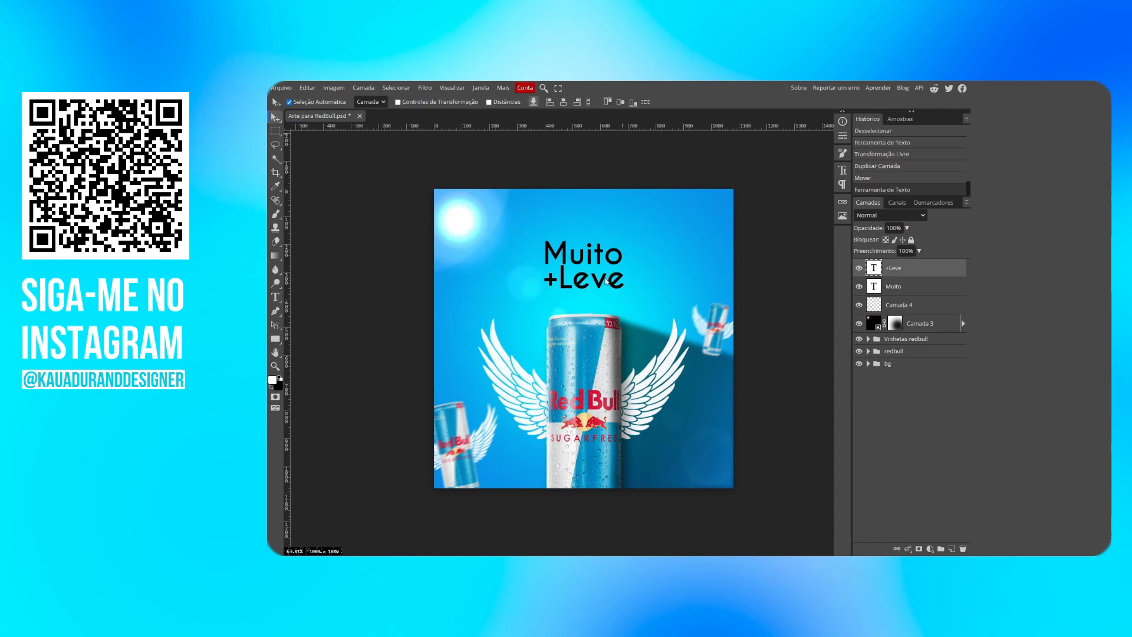
Step: Set the "+Leve" text colour to white (ffffff)
{"action": "double_click", "coordinate": [605, 281]}
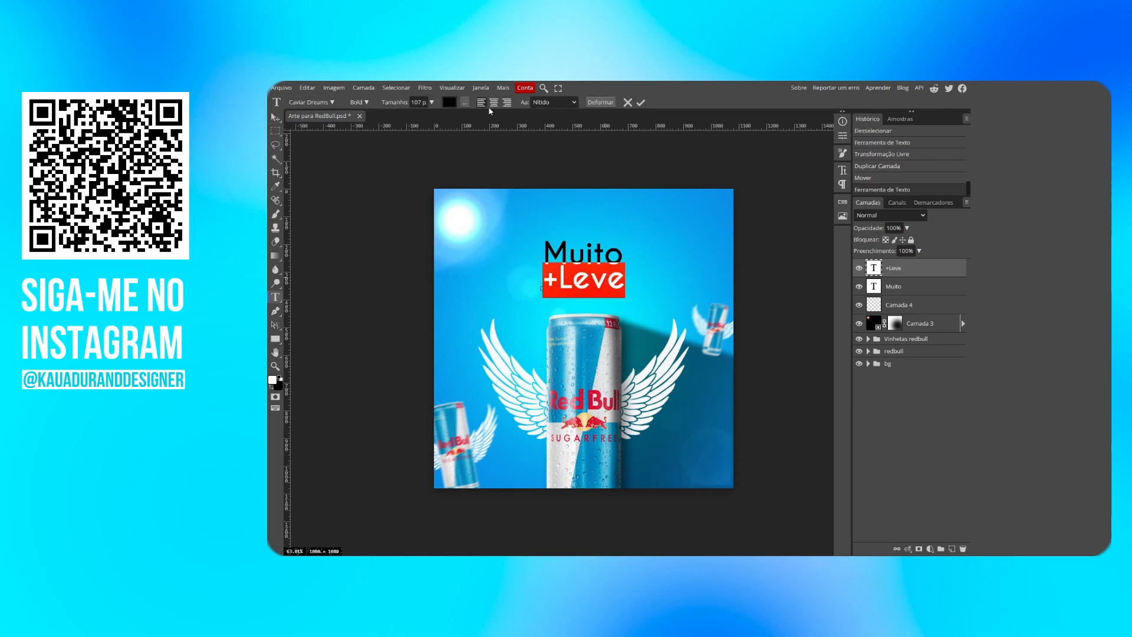
{"action": "left_click", "coordinate": [450, 103]}
{"action": "left_click_drag", "start_coordinate": [381, 194], "coordinate": [301, 144]}
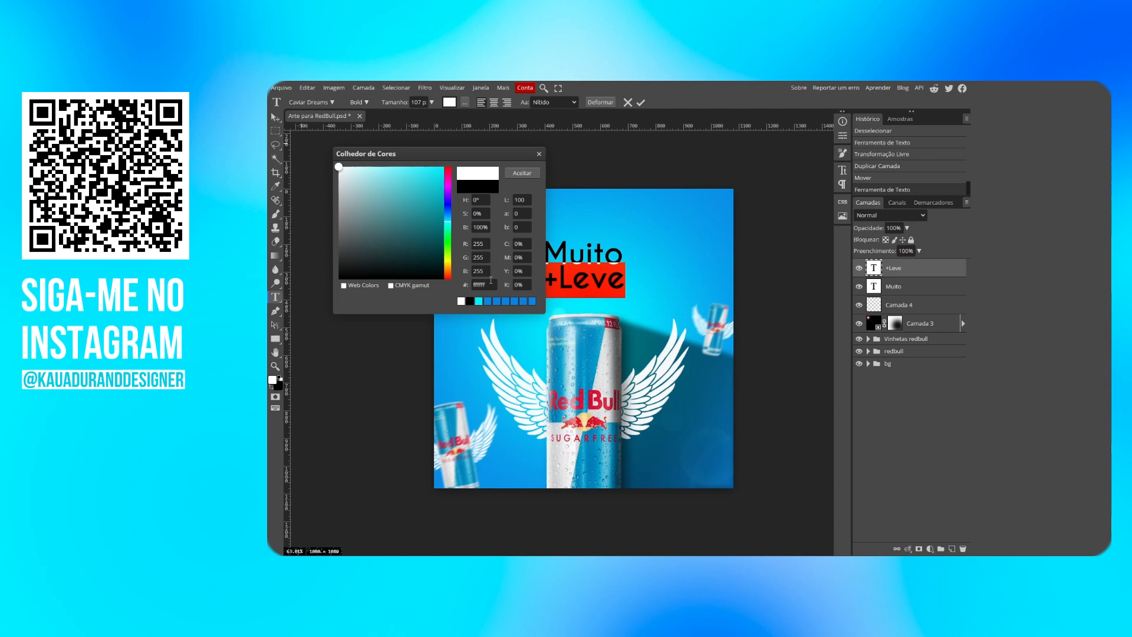
{"action": "left_click", "coordinate": [531, 173]}
{"action": "left_click", "coordinate": [640, 103]}
{"action": "key", "text": "v"}
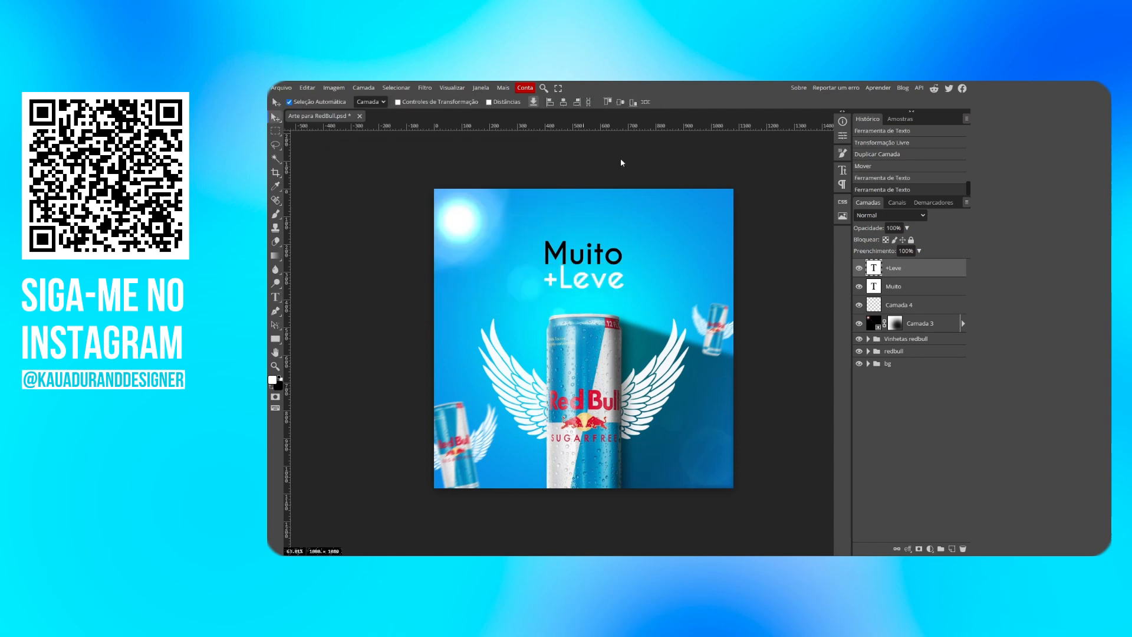
Step: Set the "Muito" text colour to white (ffffff)
{"action": "double_click", "coordinate": [596, 264]}
{"action": "left_click", "coordinate": [446, 103]}
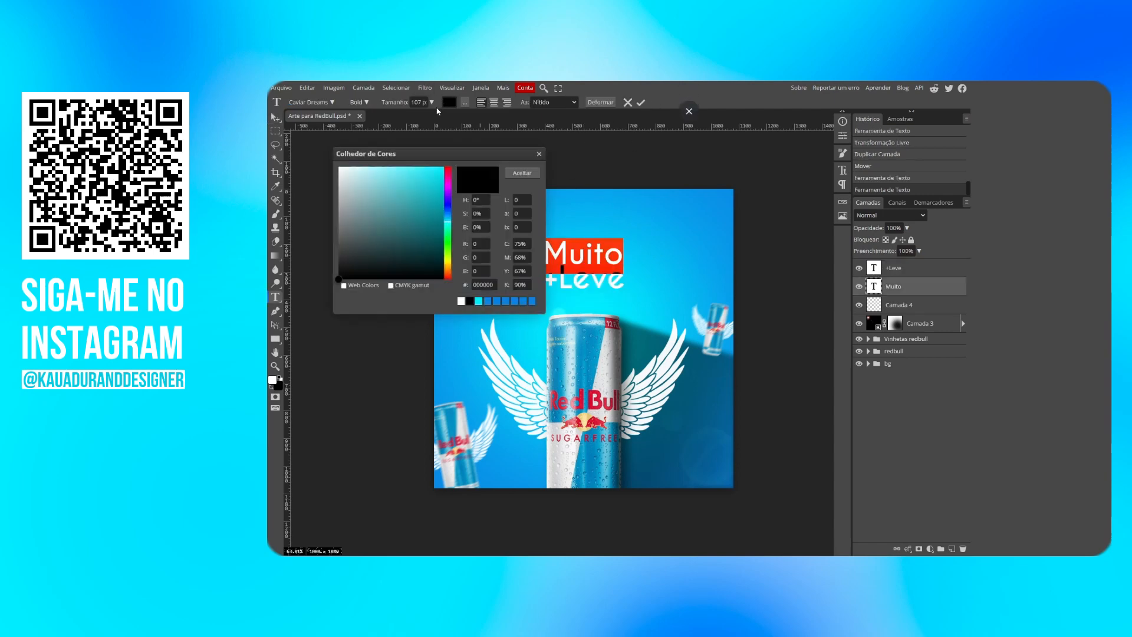
{"action": "left_click_drag", "start_coordinate": [349, 178], "coordinate": [333, 161]}
{"action": "left_click", "coordinate": [521, 173]}
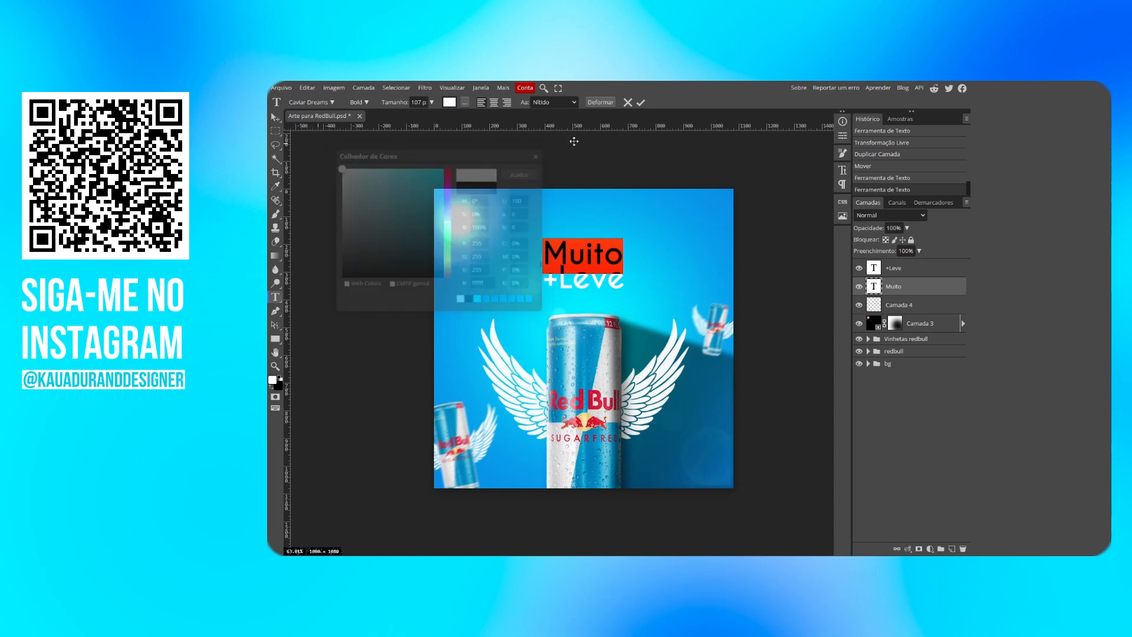
{"action": "left_click", "coordinate": [639, 104]}
{"action": "key", "text": "v"}
Step: Move "+Leve" up so the stem of its L lines up and joins with the right leg of the M in "Muito"
{"action": "scroll", "coordinate": [567, 276], "scroll_direction": "up", "scroll_amount": 5}
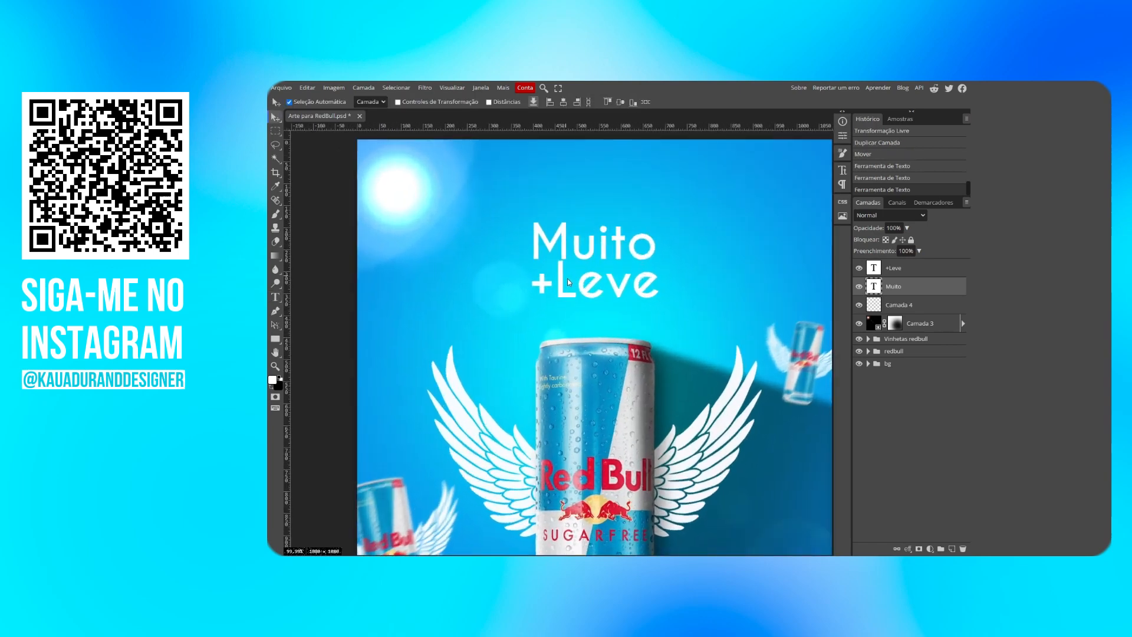
{"action": "left_click_drag", "start_coordinate": [556, 282], "coordinate": [561, 277]}
{"action": "scroll", "coordinate": [561, 271], "scroll_direction": "up", "scroll_amount": 4}
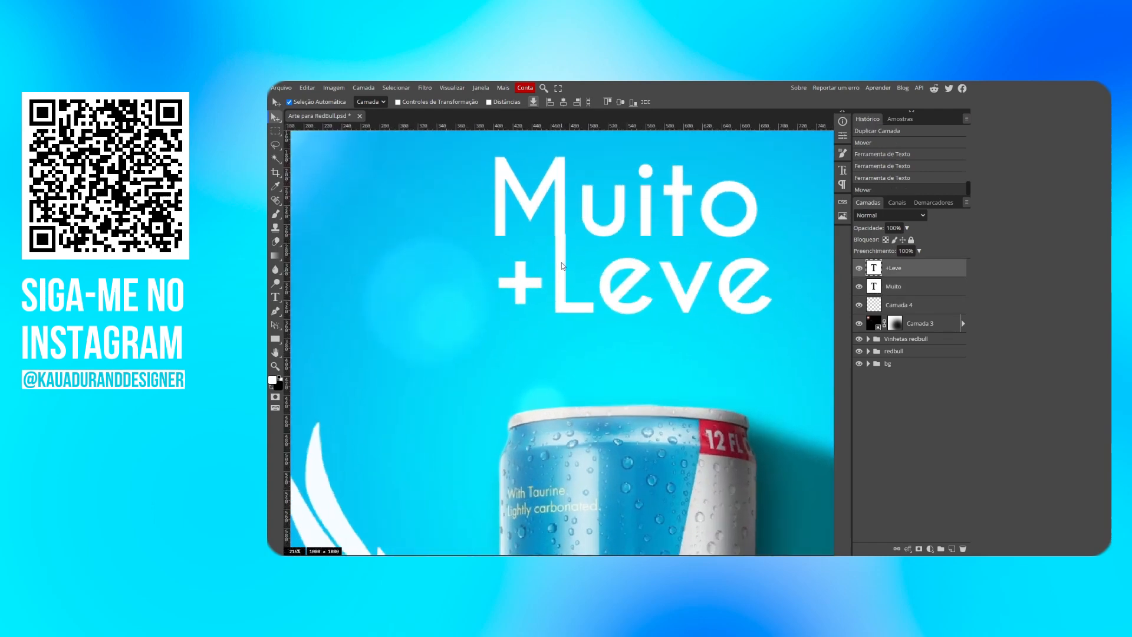
{"action": "scroll", "coordinate": [569, 369], "scroll_direction": "down", "scroll_amount": 6}
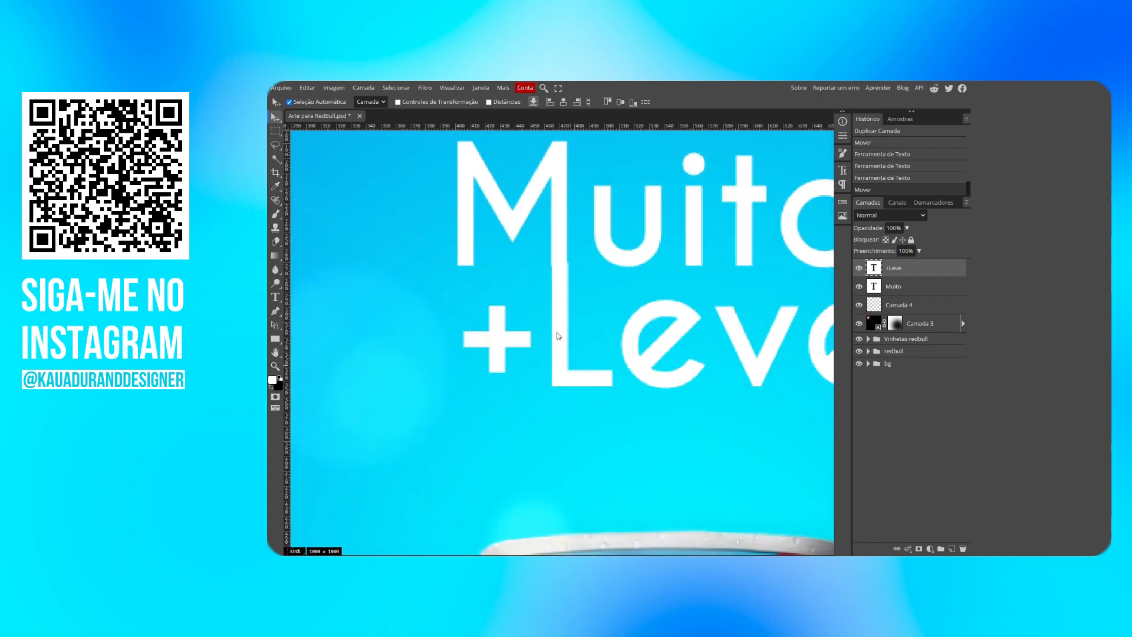
{"action": "scroll", "coordinate": [560, 329], "scroll_direction": "up", "scroll_amount": 1}
{"action": "left_click_drag", "start_coordinate": [561, 319], "coordinate": [561, 317]}
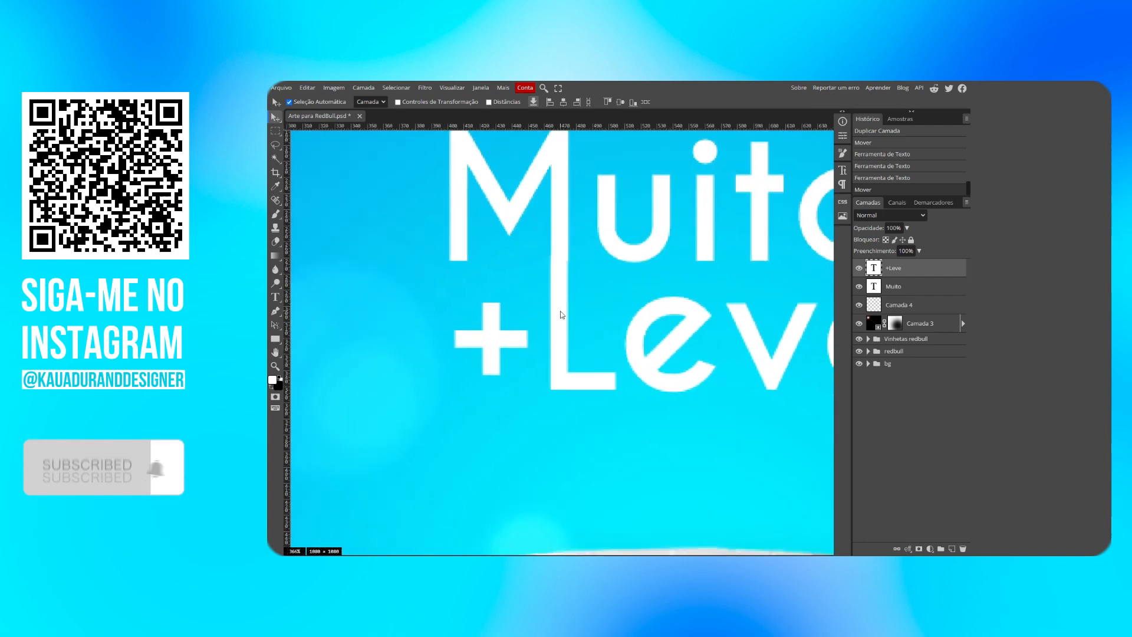
{"action": "key", "text": "Left"}
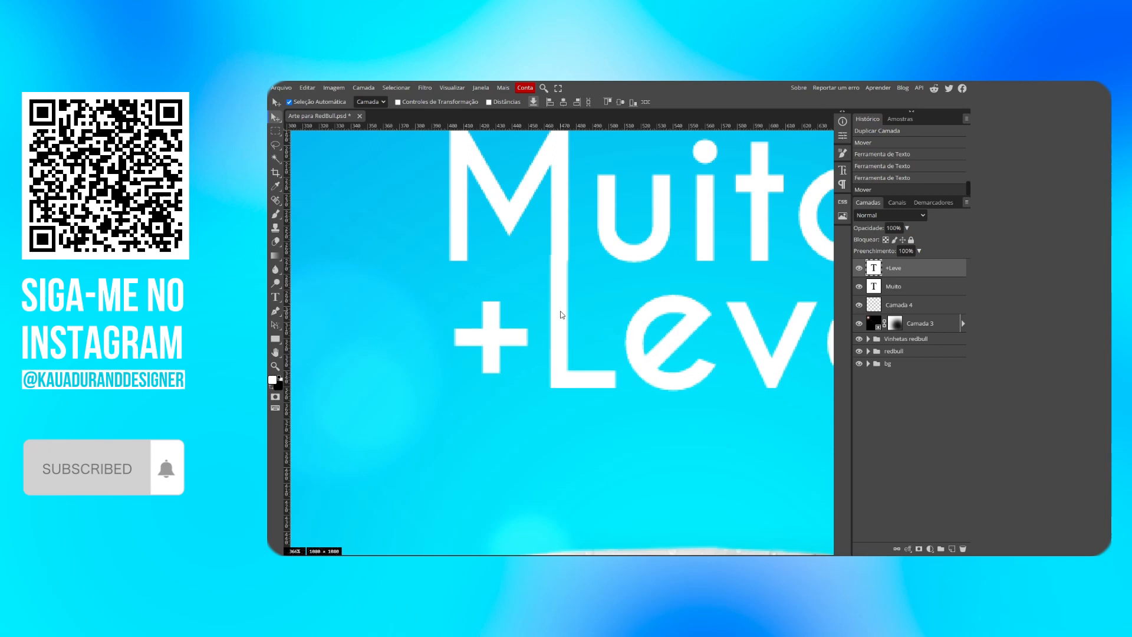
{"action": "scroll", "coordinate": [561, 315], "scroll_direction": "down", "scroll_amount": 3}
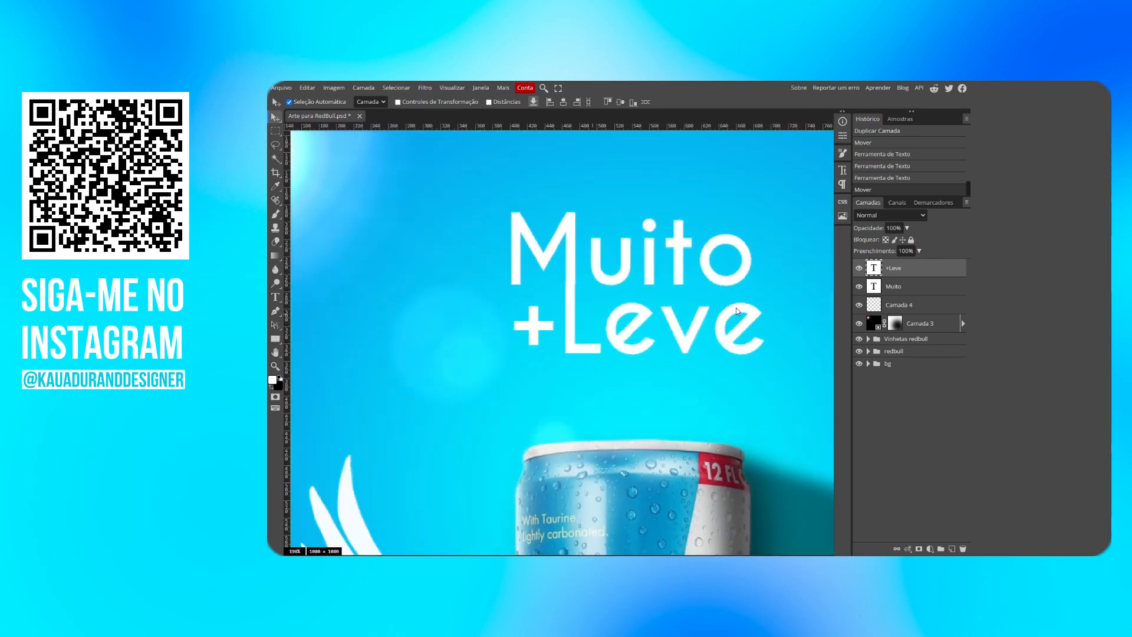
Step: Enlarge the "+Leve" text very slightly with Free Transform and check where its L meets the M
{"action": "key", "text": "ctrl+t"}
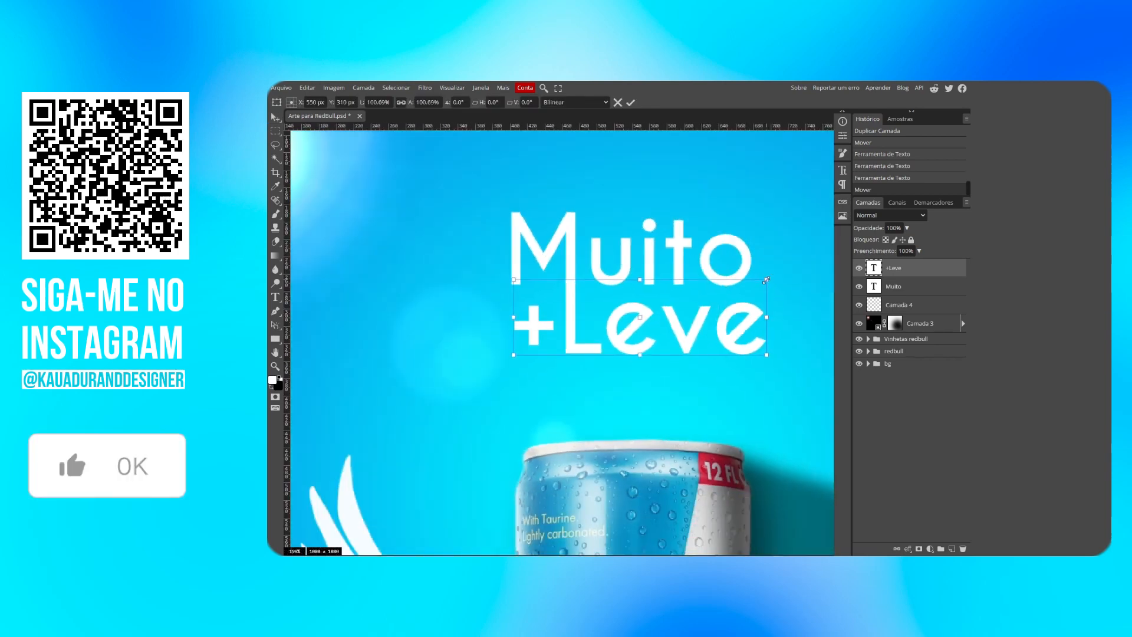
{"action": "left_click", "coordinate": [631, 103]}
{"action": "scroll", "coordinate": [619, 292], "scroll_direction": "up", "scroll_amount": 3}
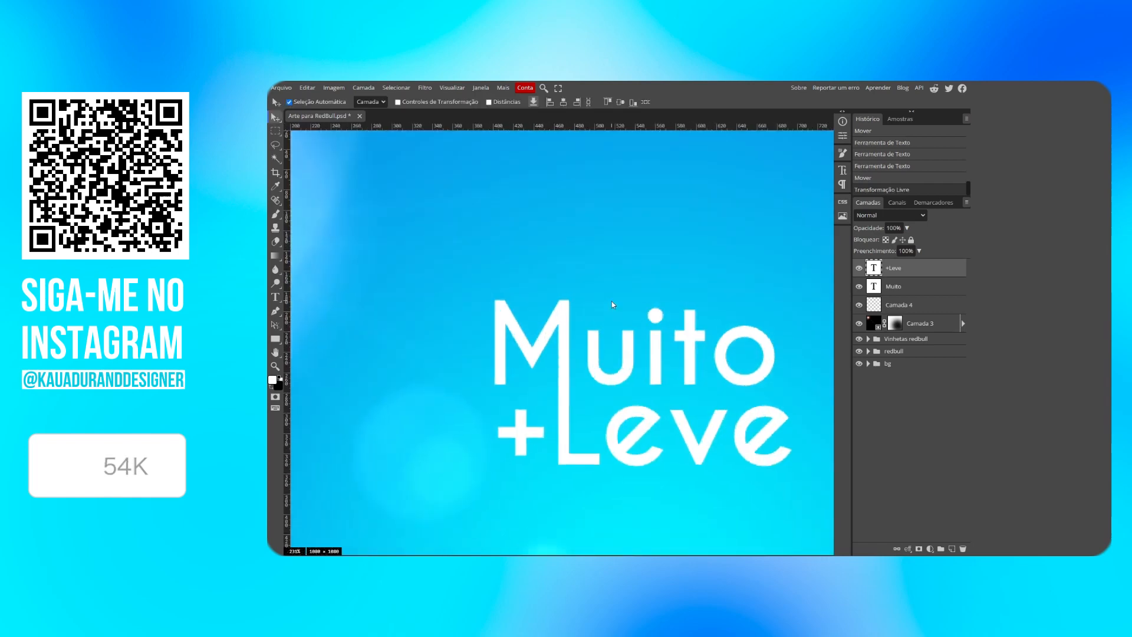
{"action": "scroll", "coordinate": [566, 368], "scroll_direction": "up", "scroll_amount": 2}
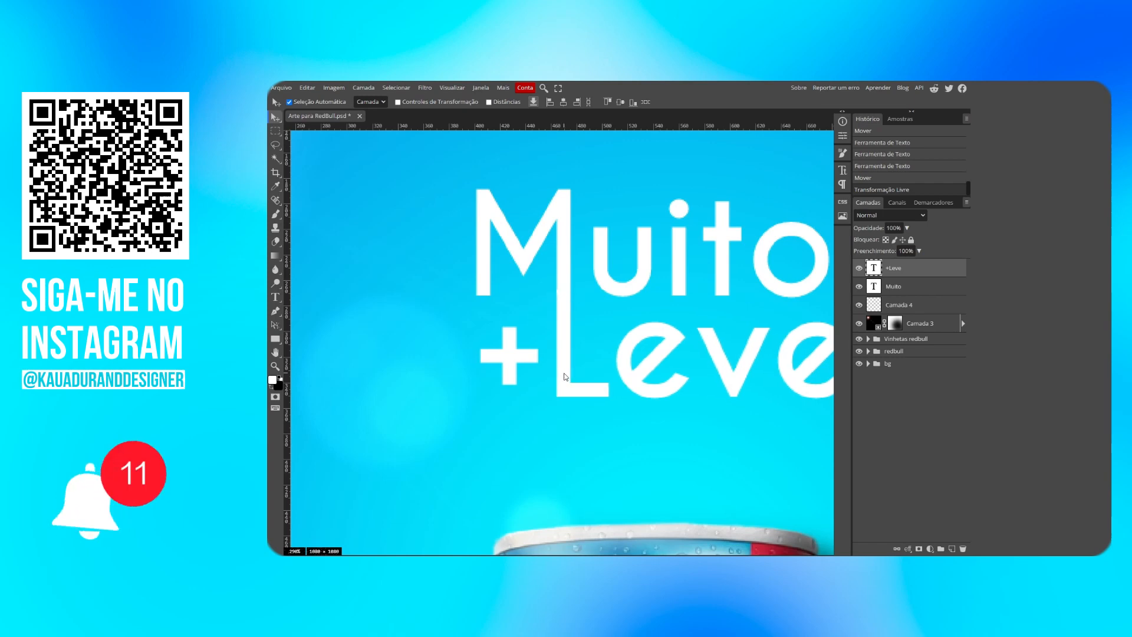
Step: Scale the "Muito" and "+Leve" text layers up together to about 119% with Free Transform
{"action": "scroll", "coordinate": [569, 374], "scroll_direction": "down", "scroll_amount": 4}
{"action": "scroll", "coordinate": [590, 372], "scroll_direction": "down", "scroll_amount": 3}
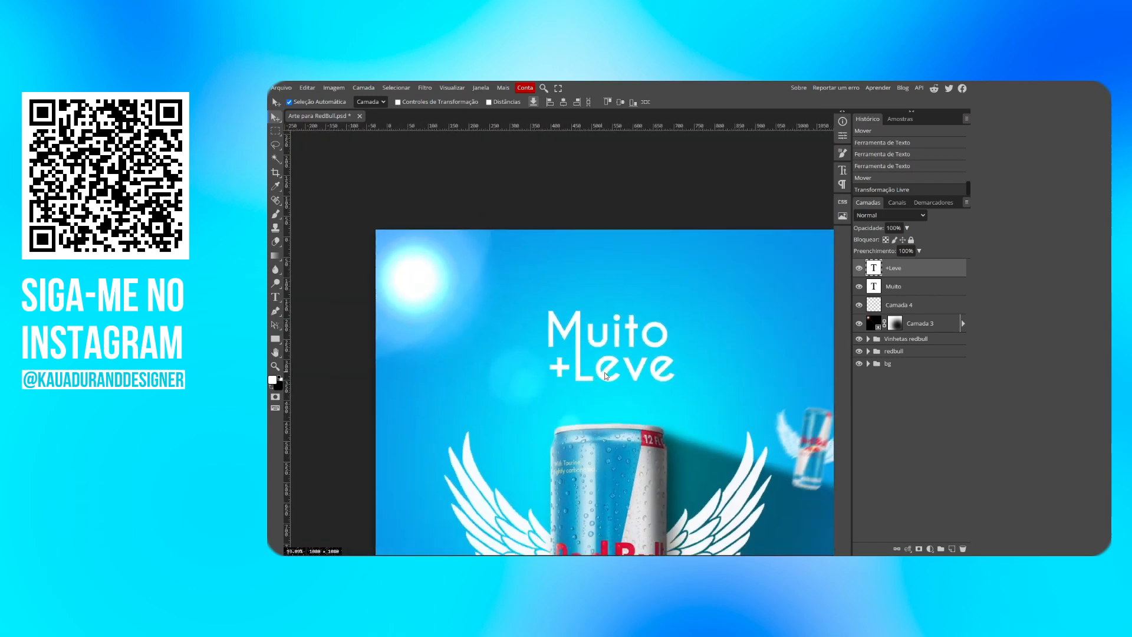
{"action": "left_click", "coordinate": [910, 286], "text": "shift"}
{"action": "key", "text": "ctrl+t"}
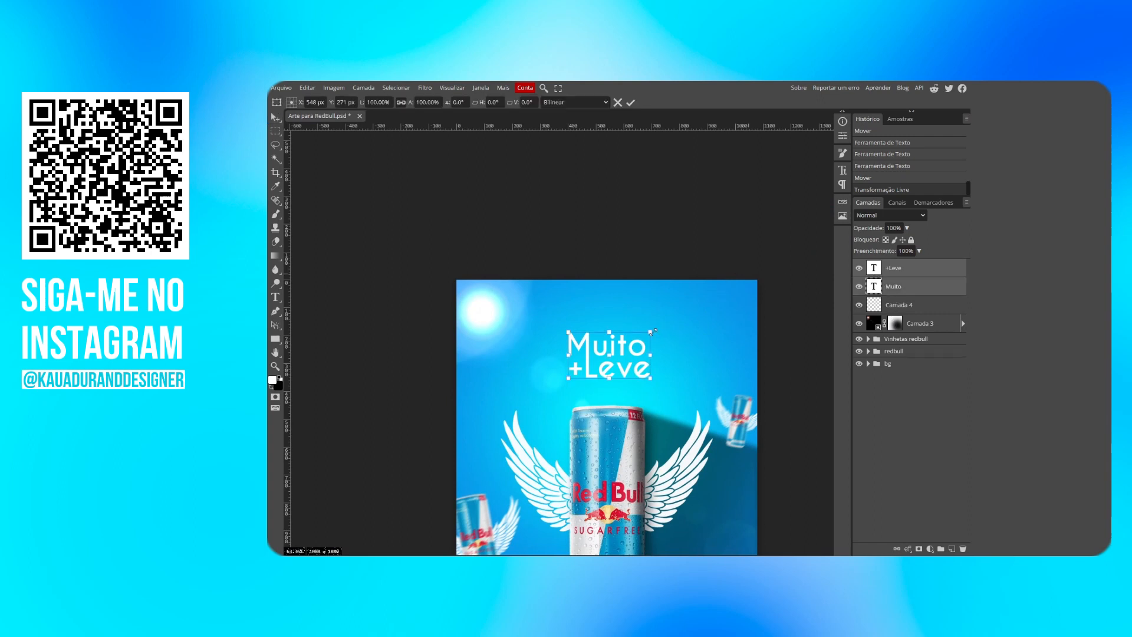
{"action": "left_click_drag", "start_coordinate": [651, 332], "coordinate": [634, 359]}
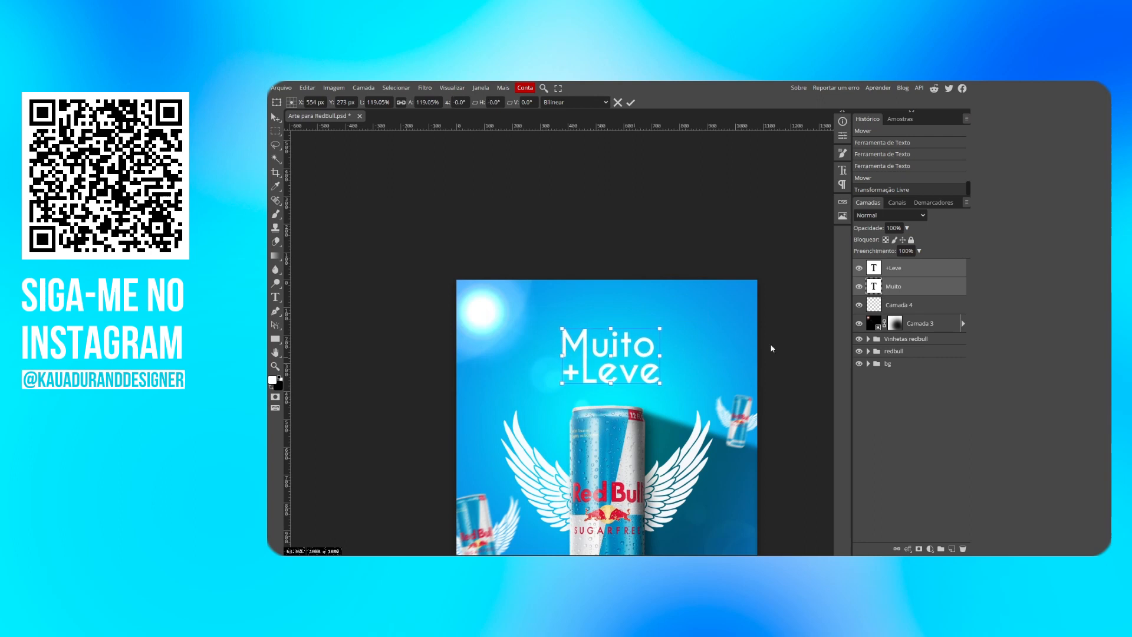
{"action": "key", "text": "Return"}
Step: Group the "Muito" and "+Leve" text layers and name the group "titulo"
{"action": "key", "text": "ctrl+g"}
{"action": "double_click", "coordinate": [891, 266]}
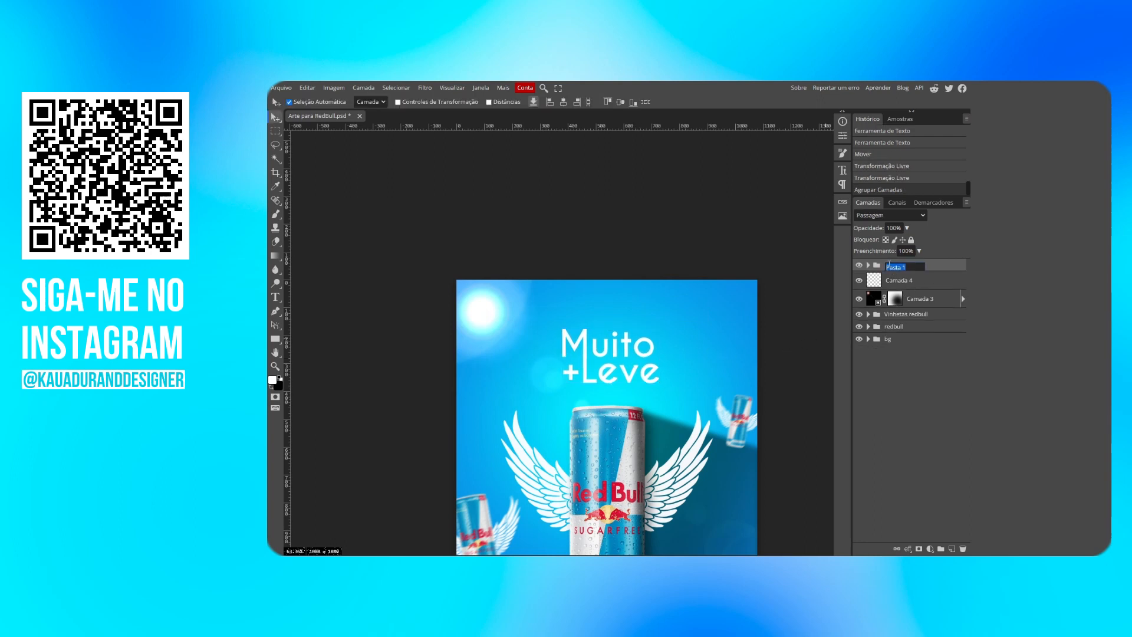
{"action": "type", "text": "te"}
{"action": "key", "text": "Return"}
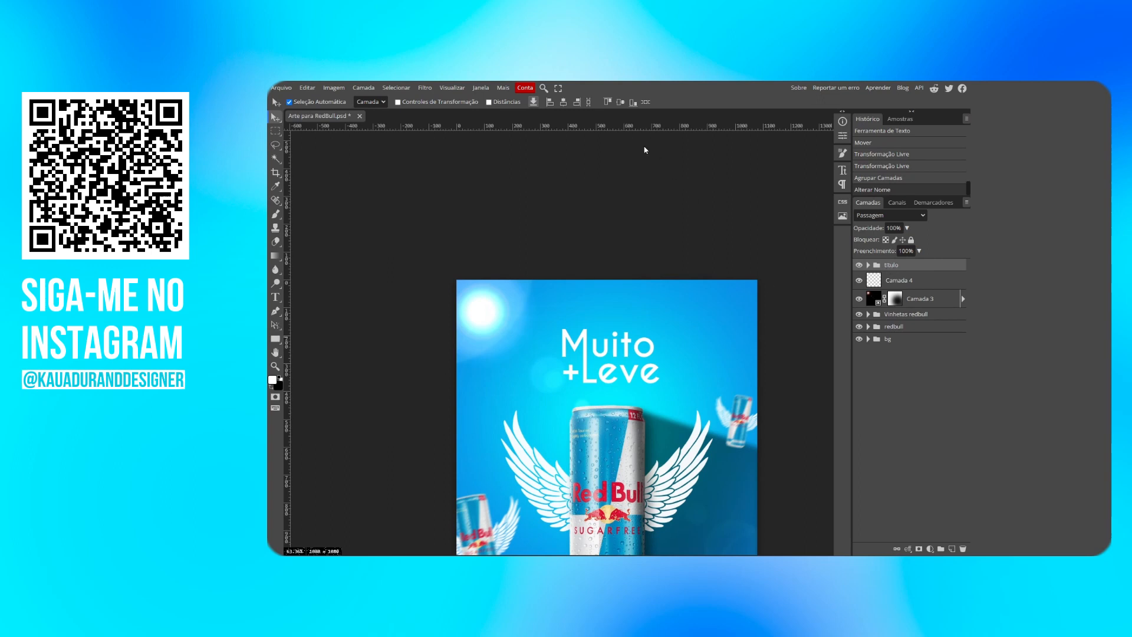
{"action": "left_click", "coordinate": [556, 104]}
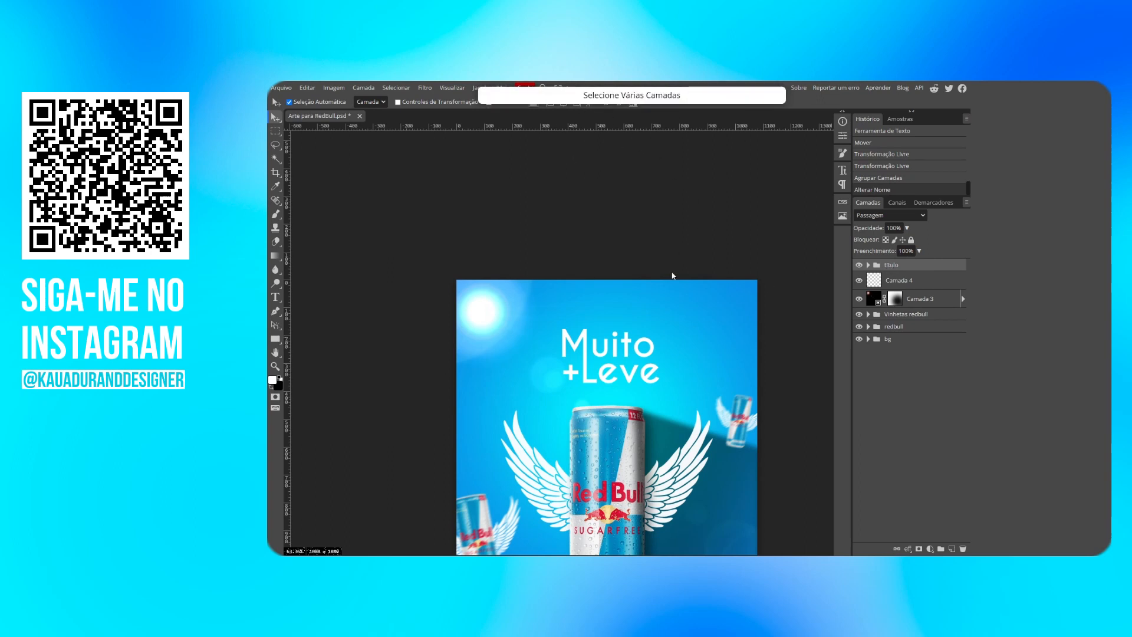
{"action": "scroll", "coordinate": [647, 354], "scroll_direction": "down", "scroll_amount": 1}
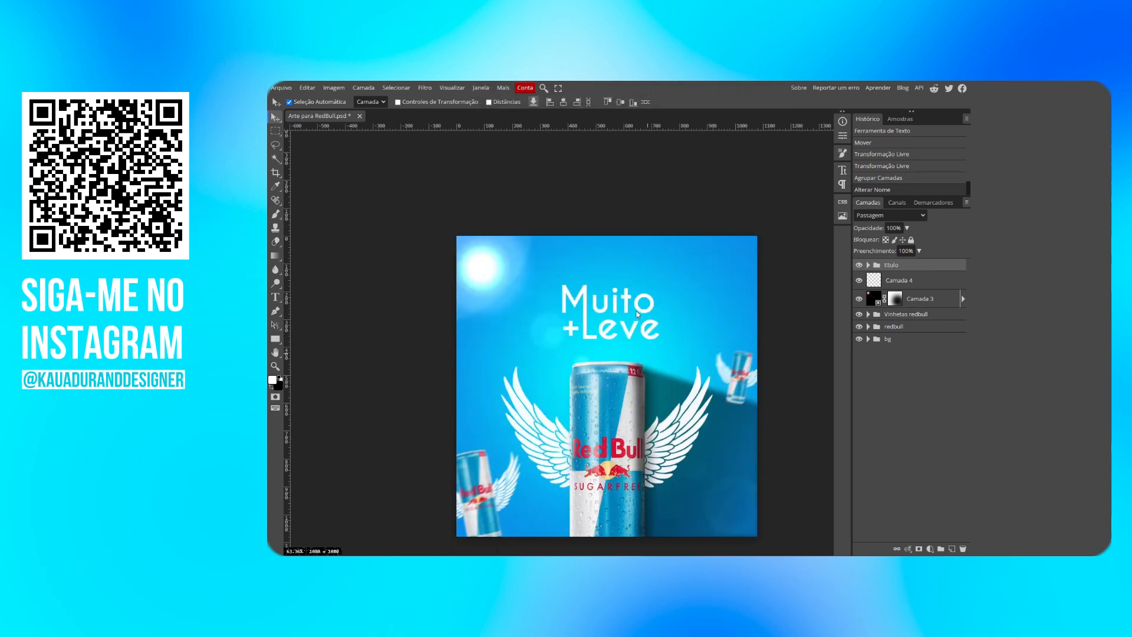
{"action": "scroll", "coordinate": [635, 310], "scroll_direction": "down", "scroll_amount": 1}
{"action": "left_click_drag", "start_coordinate": [630, 328], "coordinate": [633, 324]}
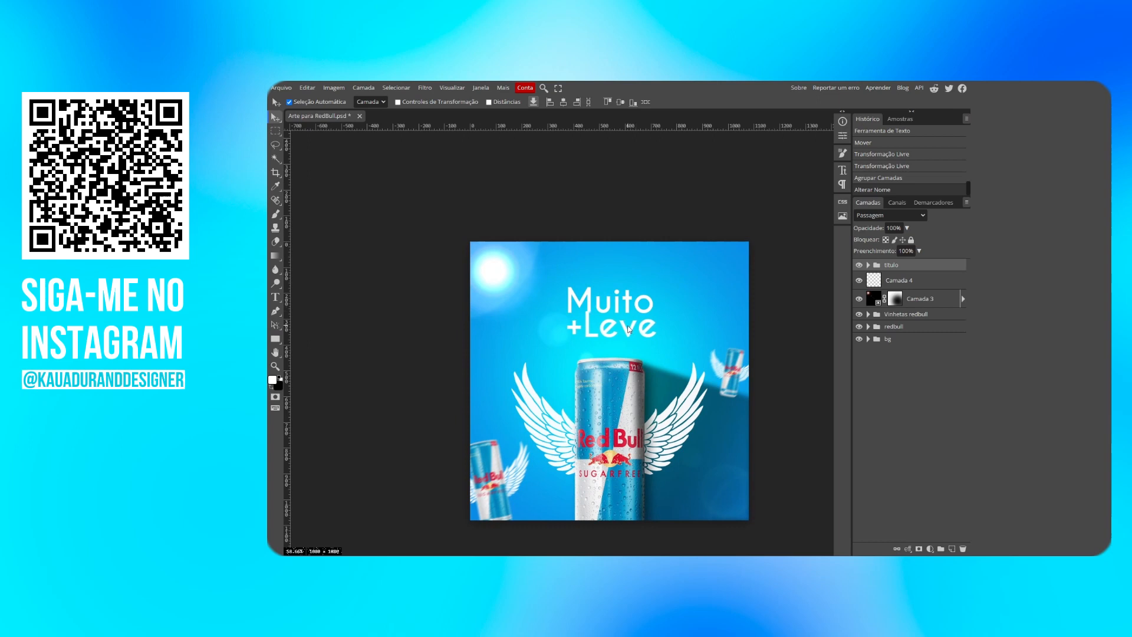
{"action": "key", "text": "ctrl+z"}
{"action": "left_click", "coordinate": [868, 266]}
{"action": "key", "text": "ctrl+t"}
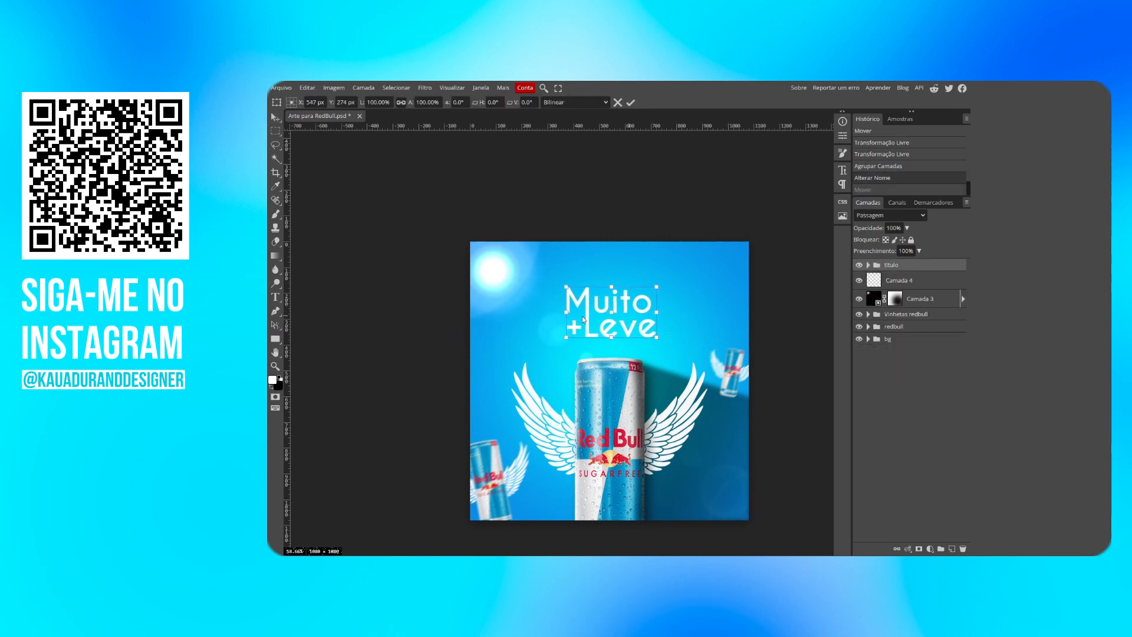
{"action": "left_click_drag", "start_coordinate": [624, 313], "coordinate": [625, 313]}
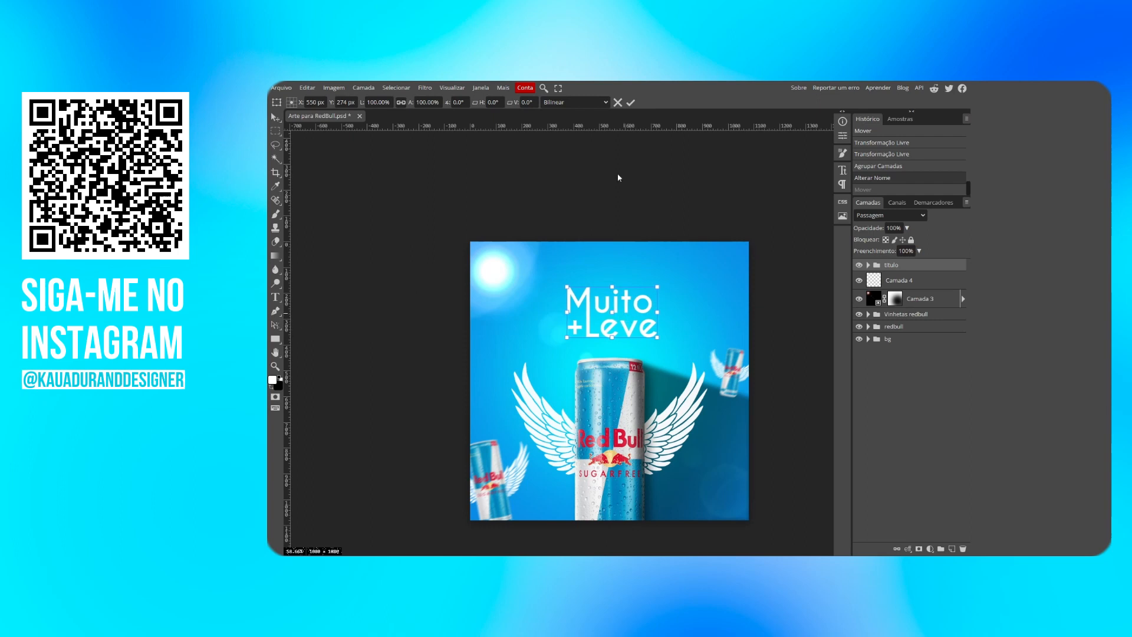
{"action": "key", "text": "Return"}
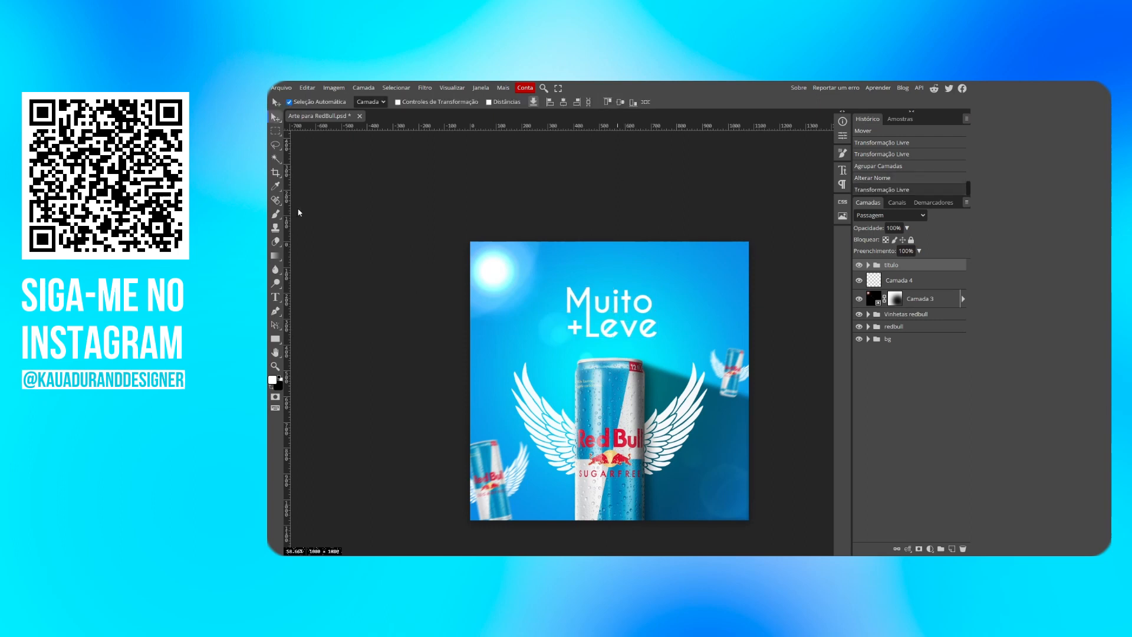
{"action": "mouse_move", "coordinate": [287, 213]}
{"action": "left_mouse_down"}
{"action": "mouse_move", "coordinate": [619, 217]}
{"action": "mouse_move", "coordinate": [286, 213]}
{"action": "left_mouse_up"}
{"action": "key", "text": "ctrl+z"}
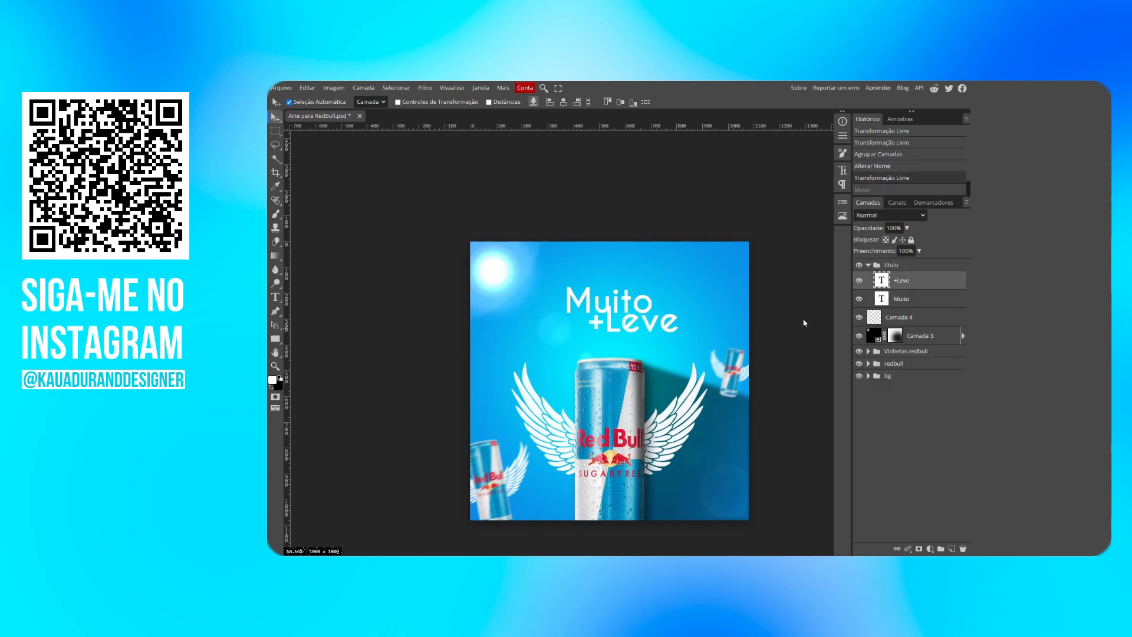
{"action": "key", "text": "ctrl+z"}
Step: Move the whole "titulo" group to about X 552 px, Y 284 px above the central can
{"action": "left_click", "coordinate": [867, 265]}
{"action": "key", "text": "ctrl+t"}
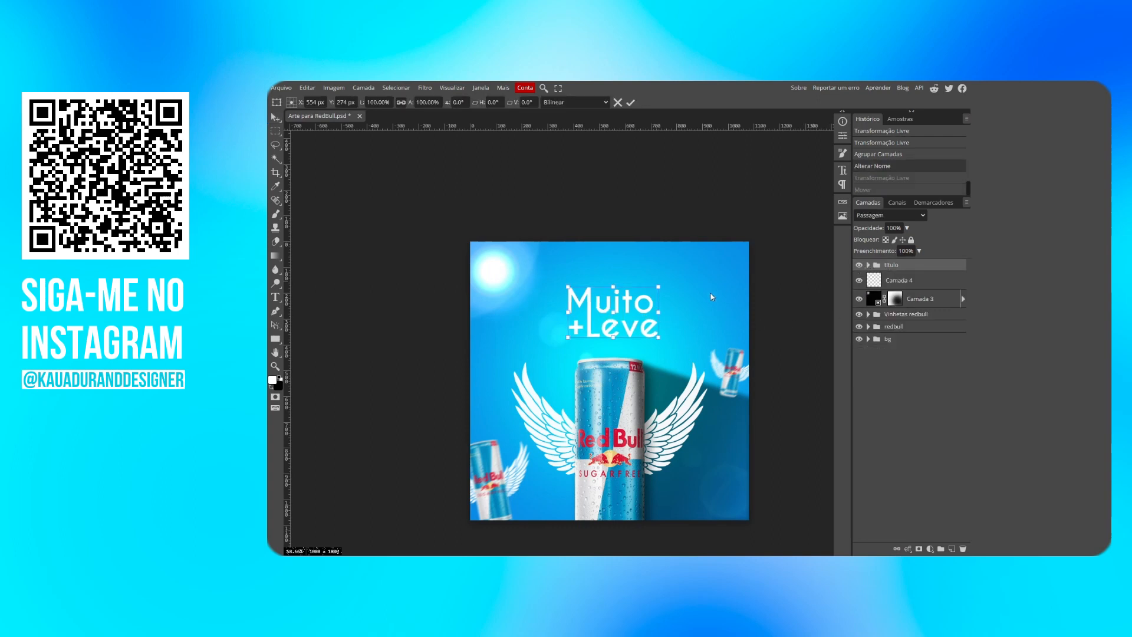
{"action": "left_click_drag", "start_coordinate": [630, 308], "coordinate": [629, 310]}
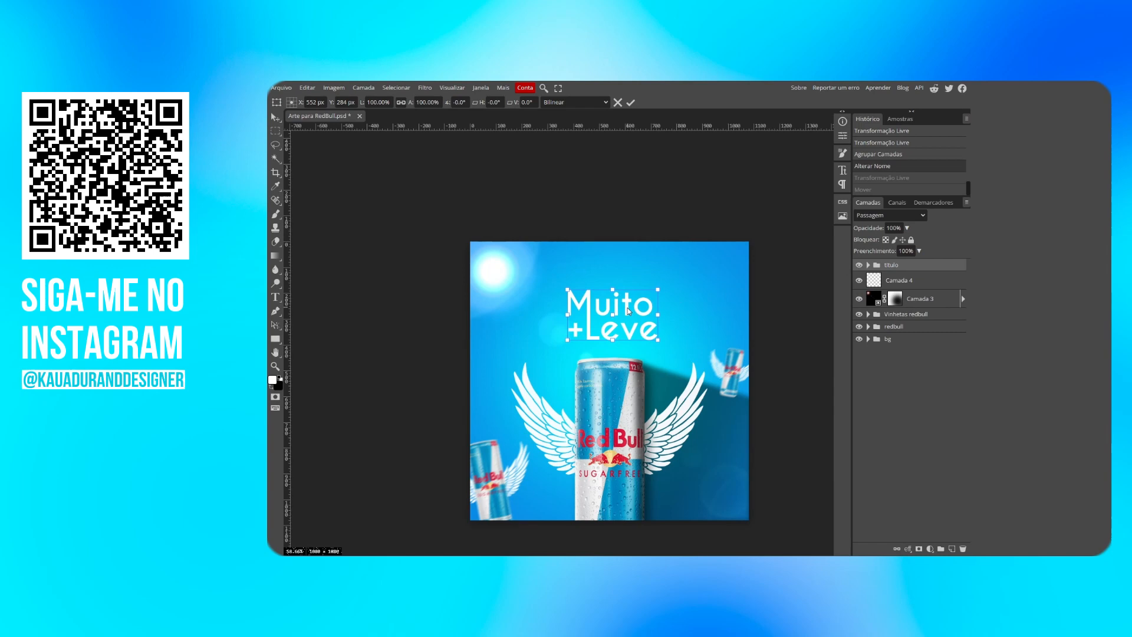
{"action": "left_click", "coordinate": [631, 104]}
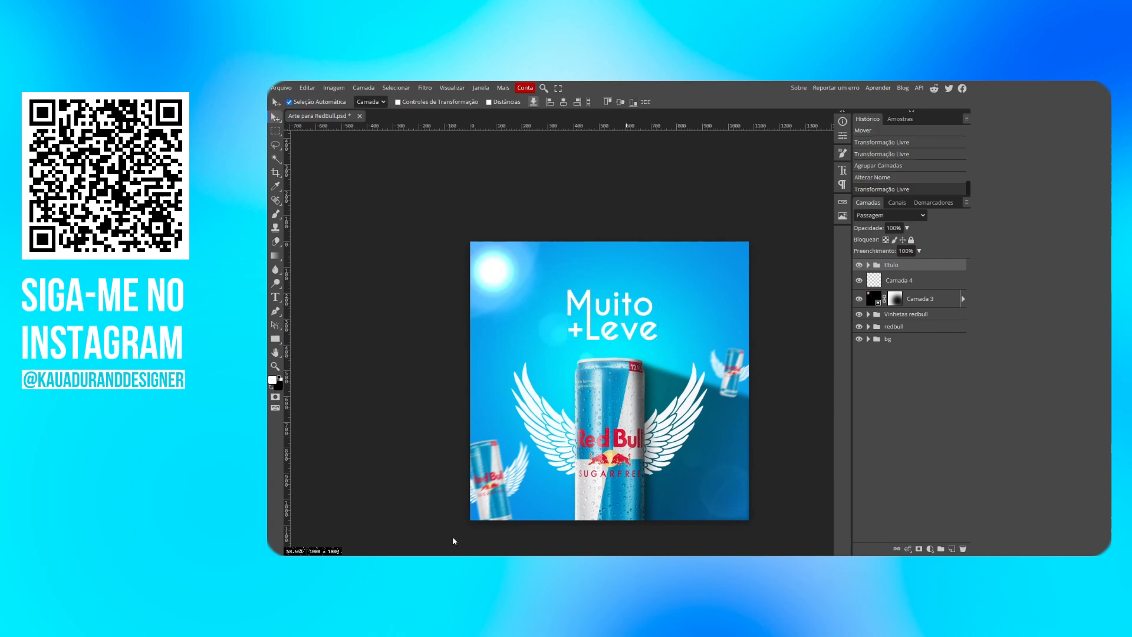
Step: Place the Red Bull logo from the redbul folder, scaled to 4.96% and centred above the headline at about X 540 px, Y 95 px
{"action": "key", "text": "F11"}
{"action": "left_click", "coordinate": [426, 547]}
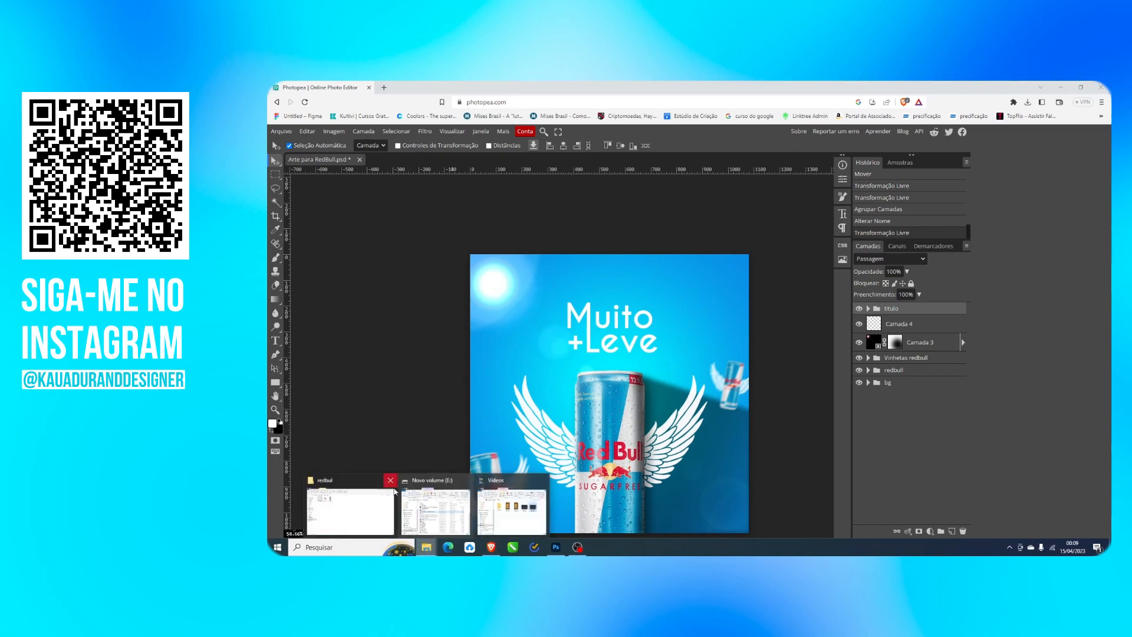
{"action": "left_click", "coordinate": [354, 504]}
{"action": "left_click_drag", "start_coordinate": [444, 189], "coordinate": [617, 306]}
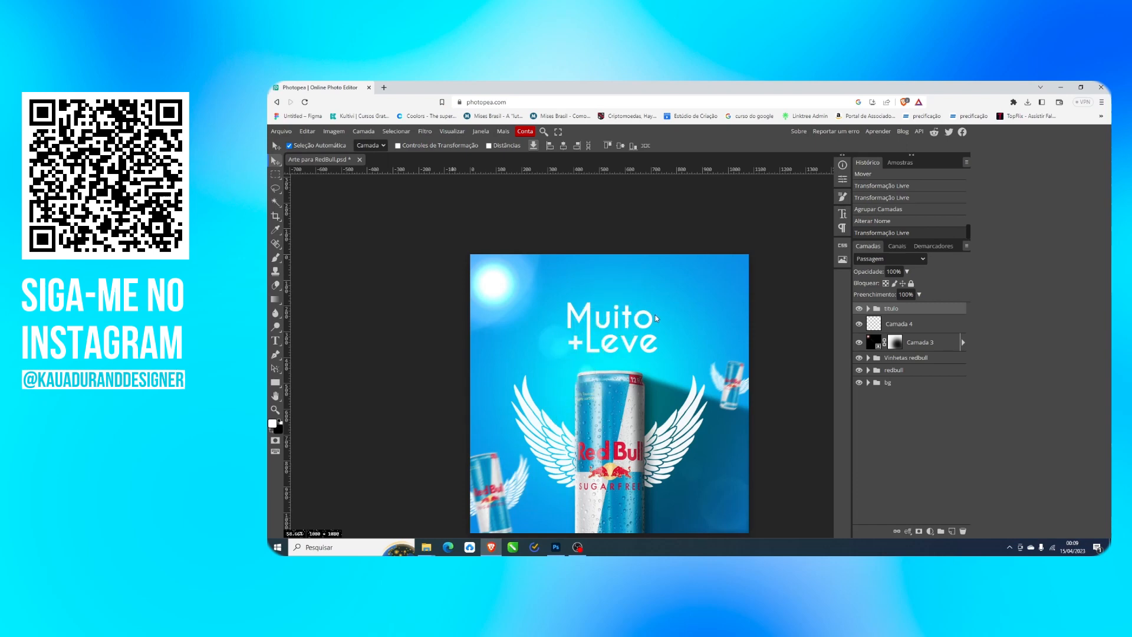
{"action": "key", "text": "F11"}
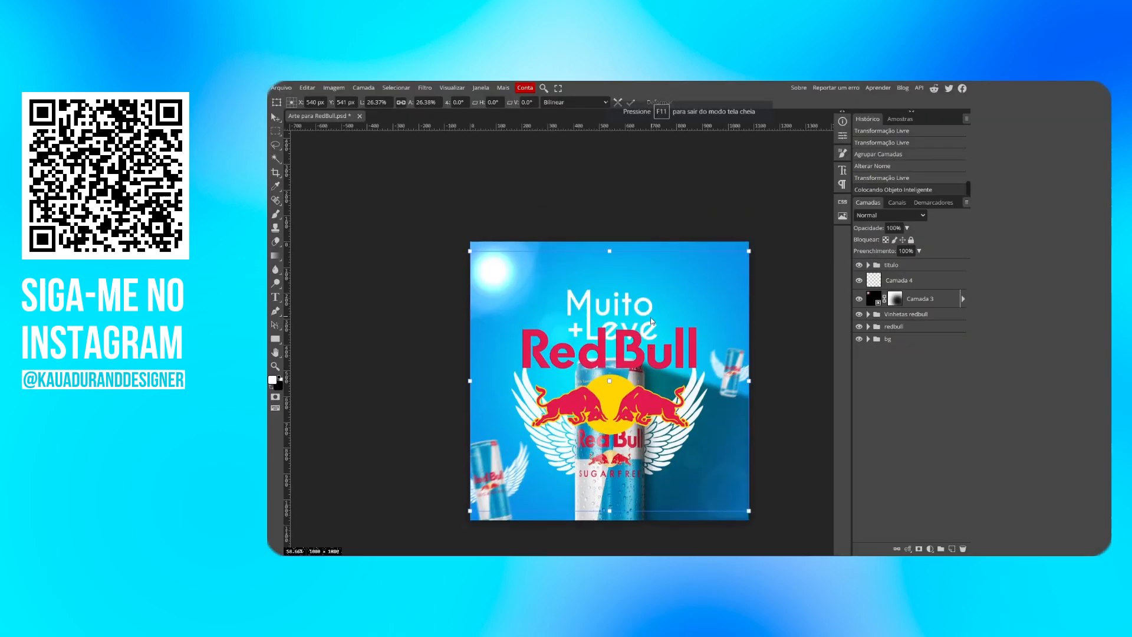
{"action": "left_click_drag", "start_coordinate": [748, 253], "coordinate": [617, 272]}
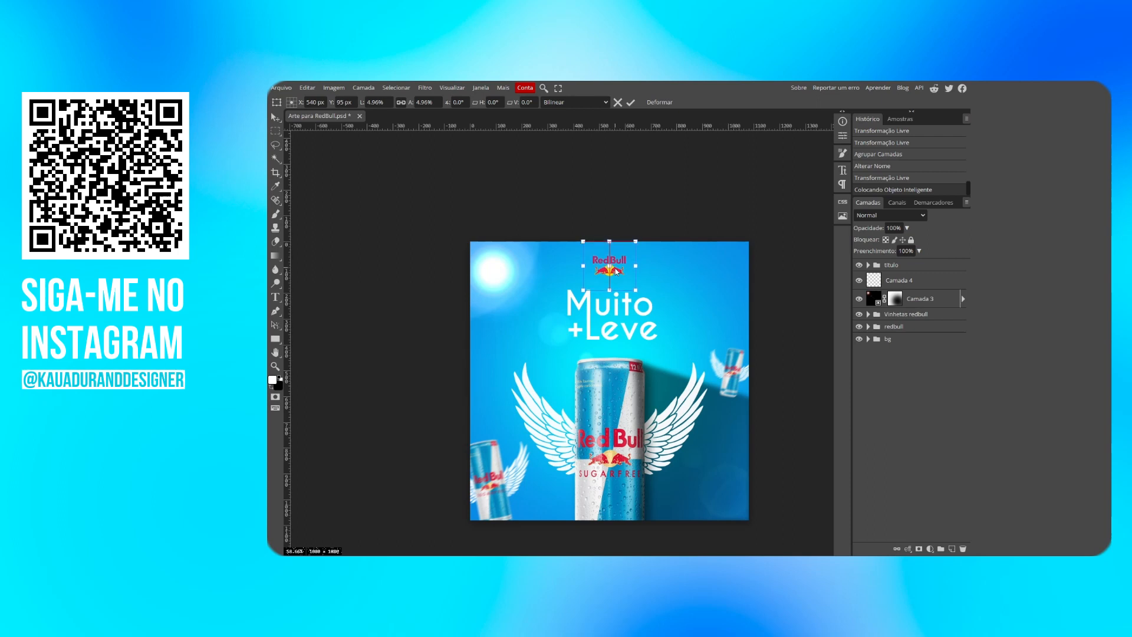
{"action": "key", "text": "Return"}
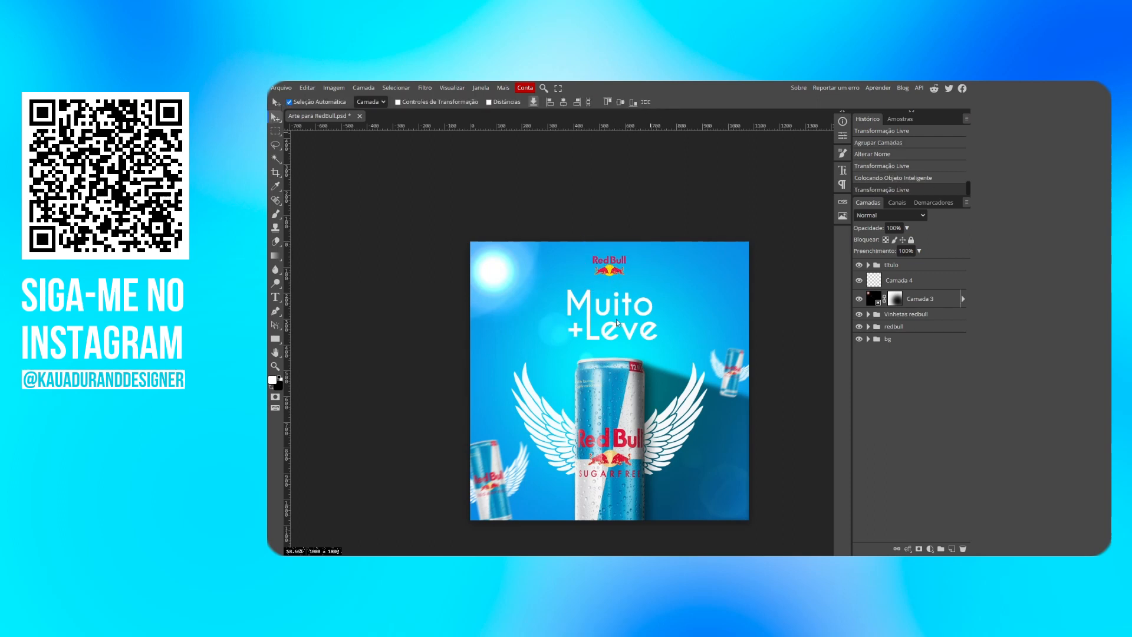
Step: Fill Camada 4 with a black rectangle covering the whole canvas and hide the "titulo" group
{"action": "left_click", "coordinate": [923, 285]}
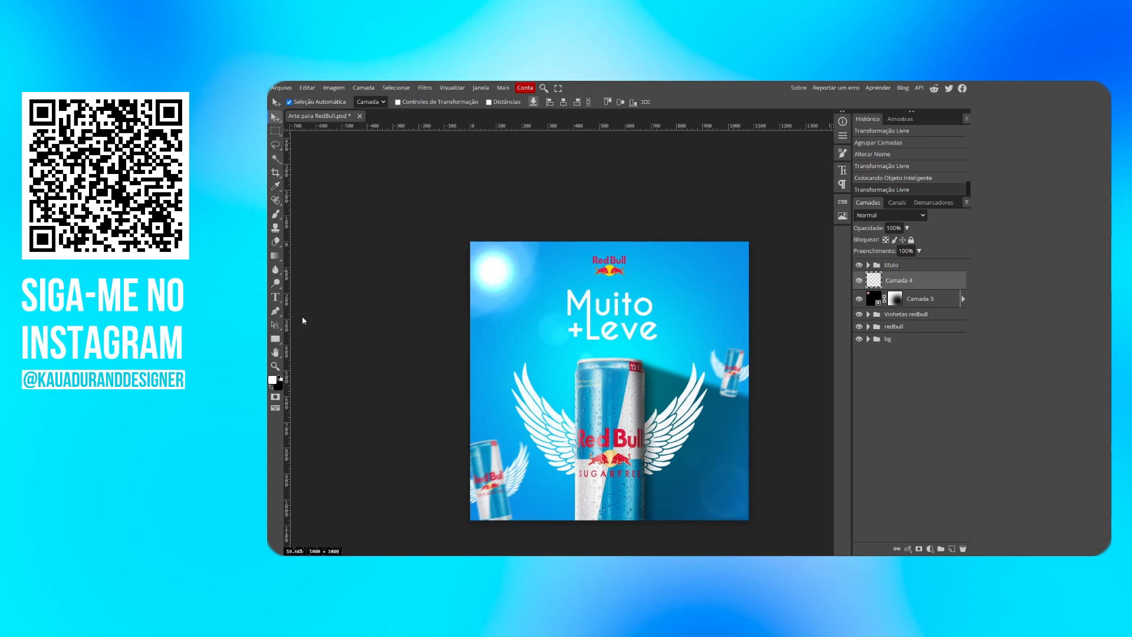
{"action": "left_click", "coordinate": [276, 338]}
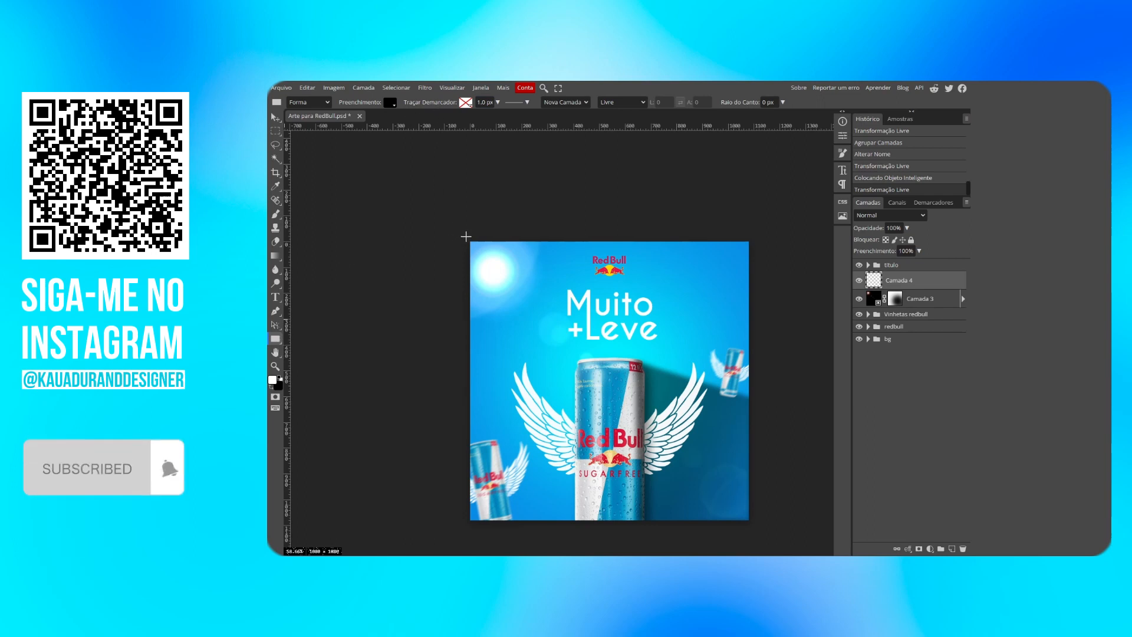
{"action": "left_click_drag", "start_coordinate": [466, 238], "coordinate": [754, 525]}
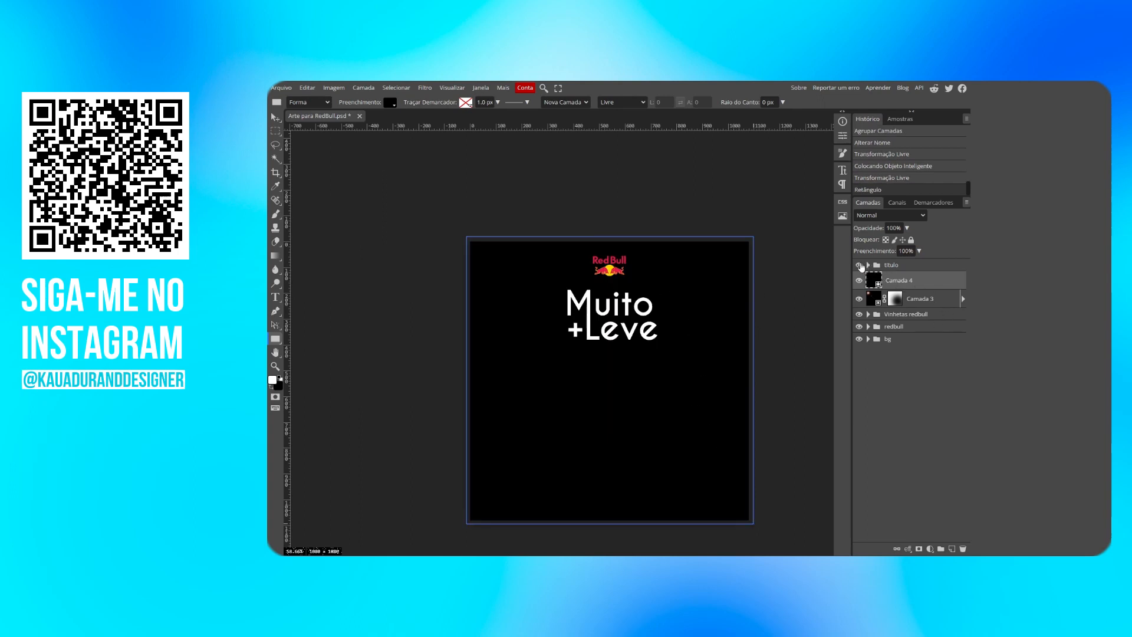
{"action": "left_click", "coordinate": [859, 266]}
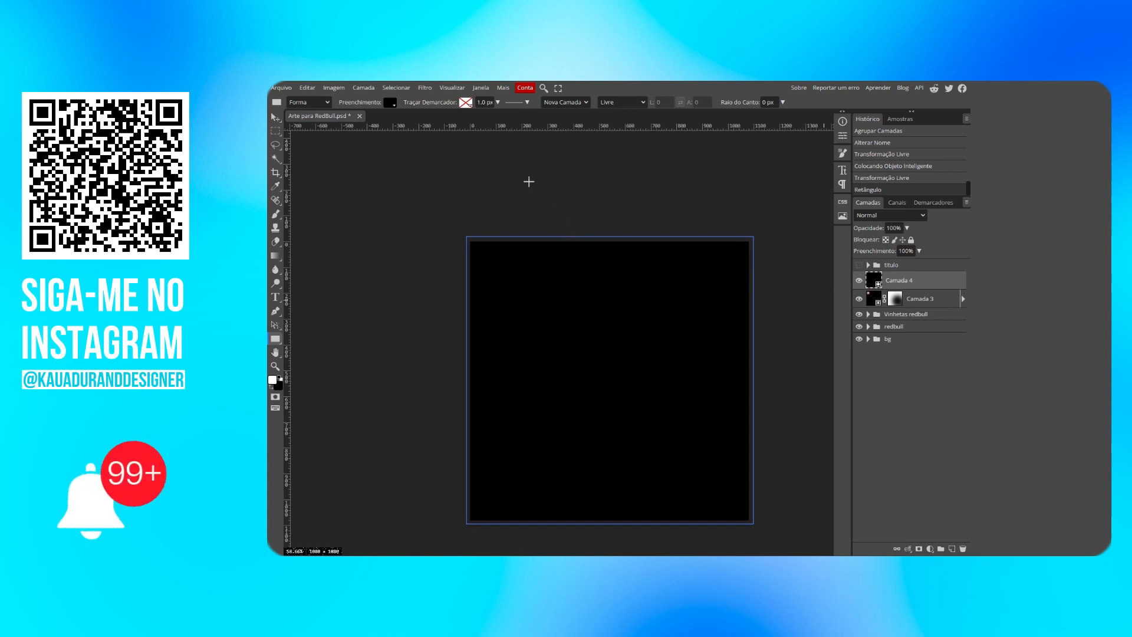
Step: Convert the black rectangle on Camada 4 to a smart object and apply the Nuvens (Clouds) render filter
{"action": "right_click", "coordinate": [881, 283]}
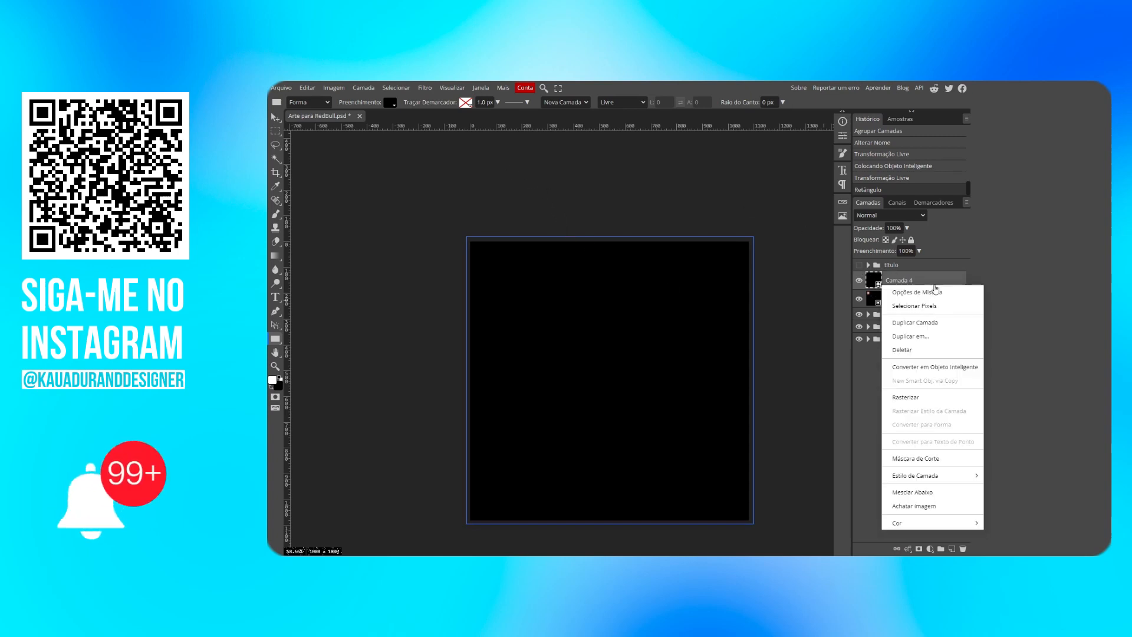
{"action": "left_click", "coordinate": [931, 369]}
{"action": "left_click", "coordinate": [424, 89]}
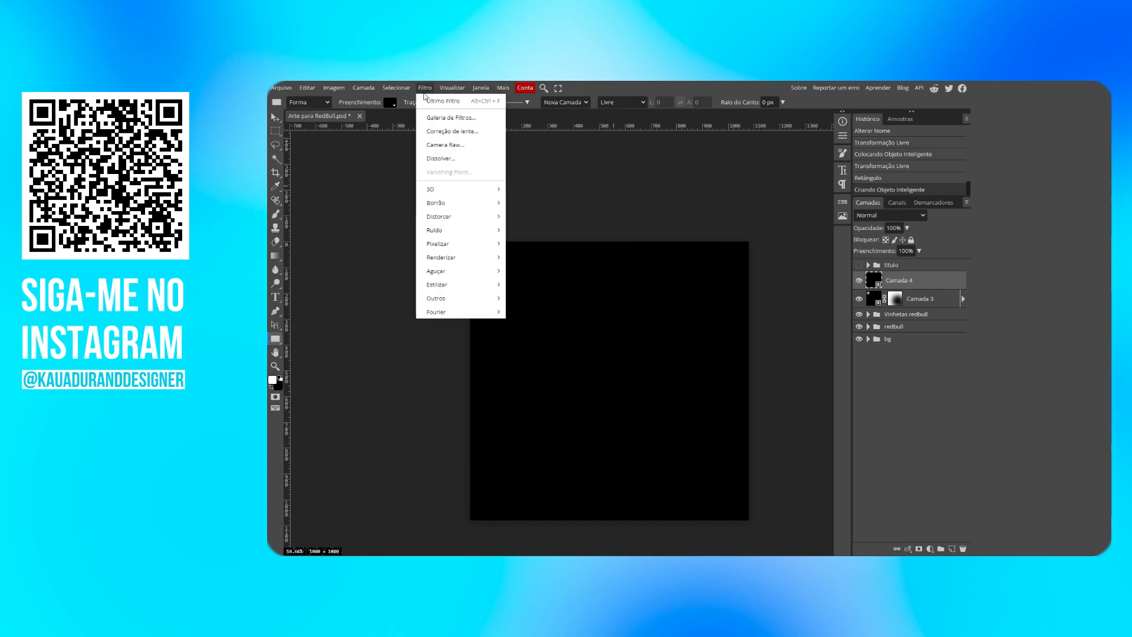
{"action": "mouse_move", "coordinate": [452, 245]}
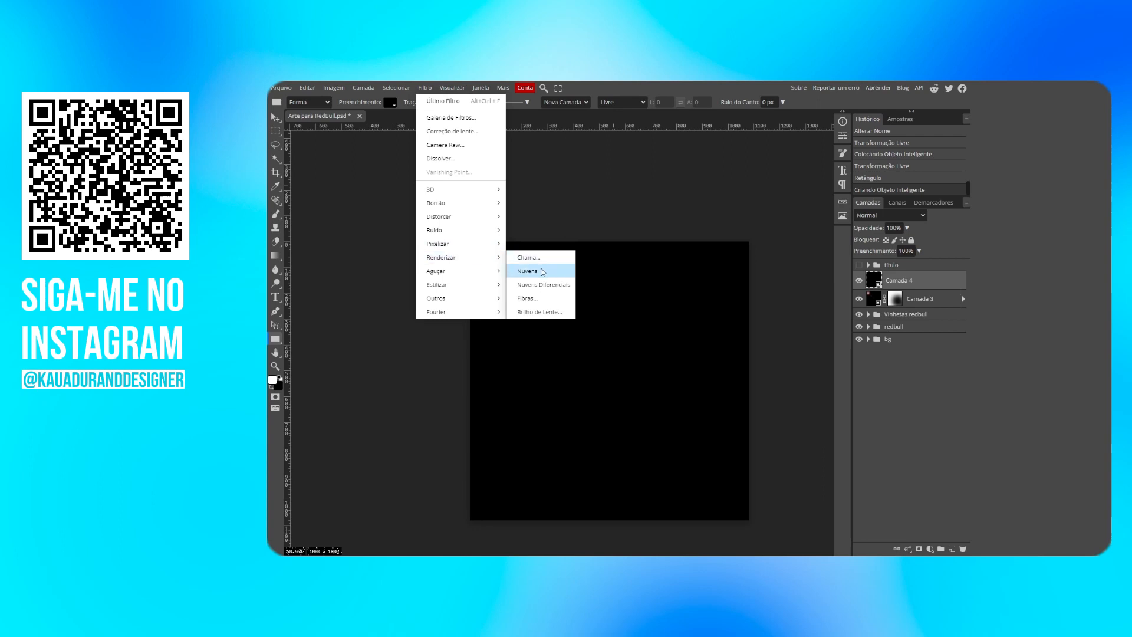
{"action": "left_click", "coordinate": [542, 272]}
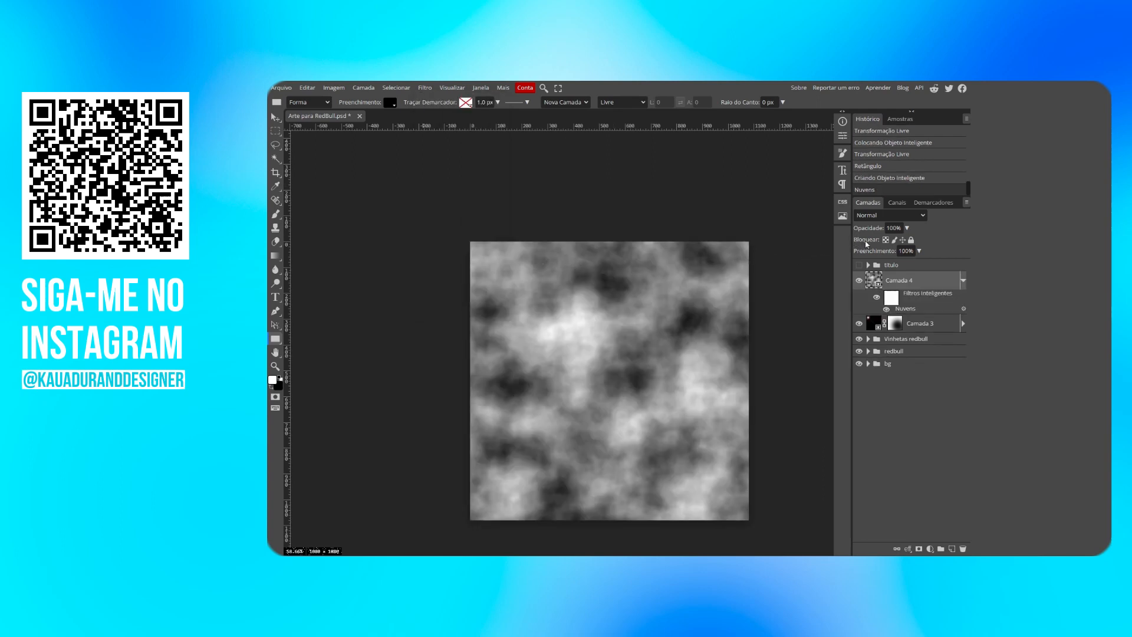
Step: Compare darkening and lightening blend modes on the clouds layer Camada 4, then set it to Sobrepor
{"action": "left_click", "coordinate": [893, 219]}
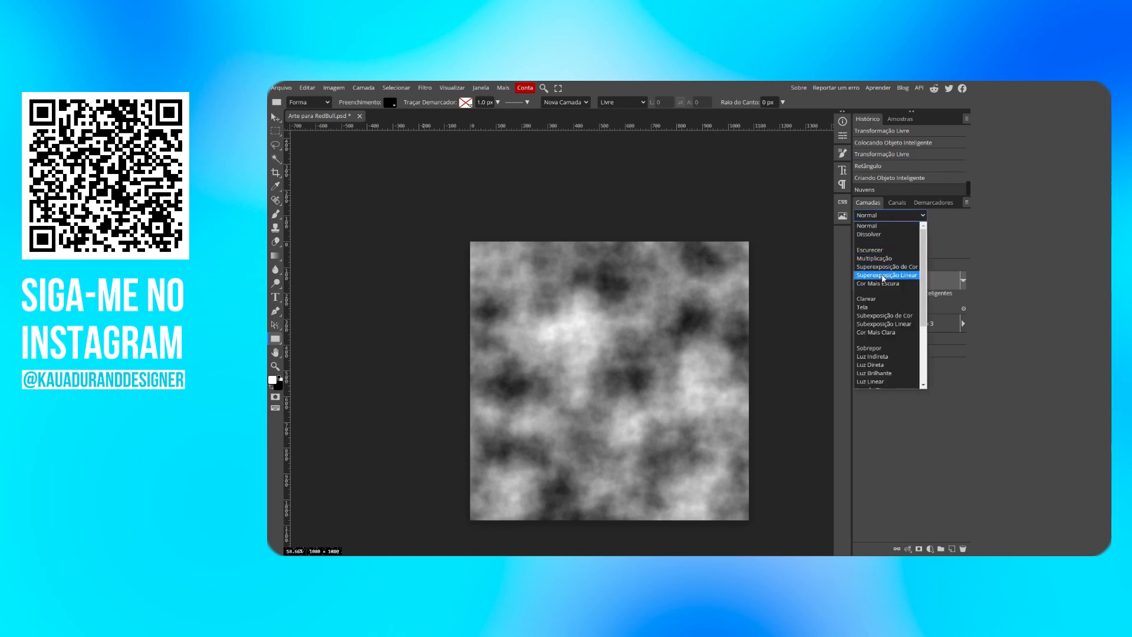
{"action": "left_click", "coordinate": [882, 276]}
{"action": "left_click", "coordinate": [887, 215]}
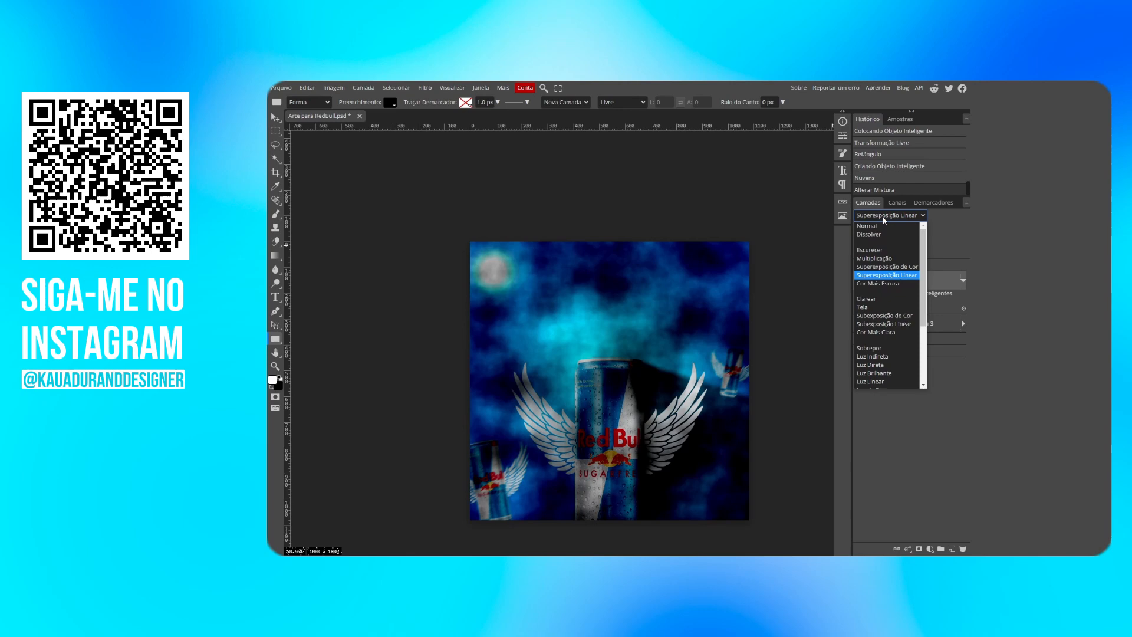
{"action": "left_click", "coordinate": [880, 267]}
{"action": "left_click", "coordinate": [884, 215]}
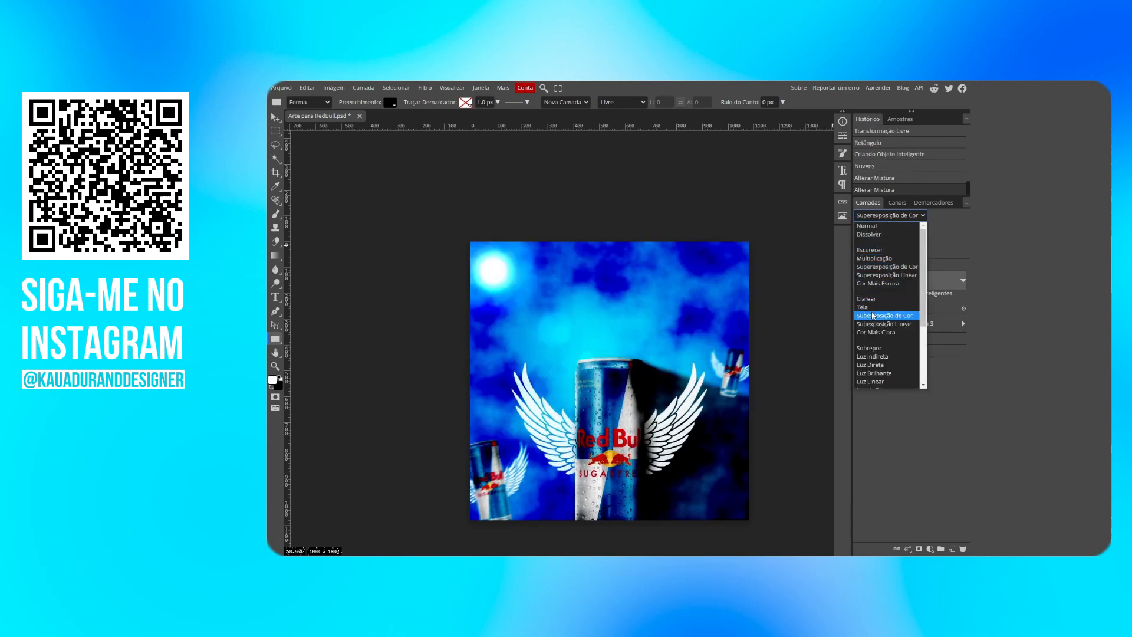
{"action": "left_click", "coordinate": [874, 316]}
{"action": "left_click", "coordinate": [881, 221]}
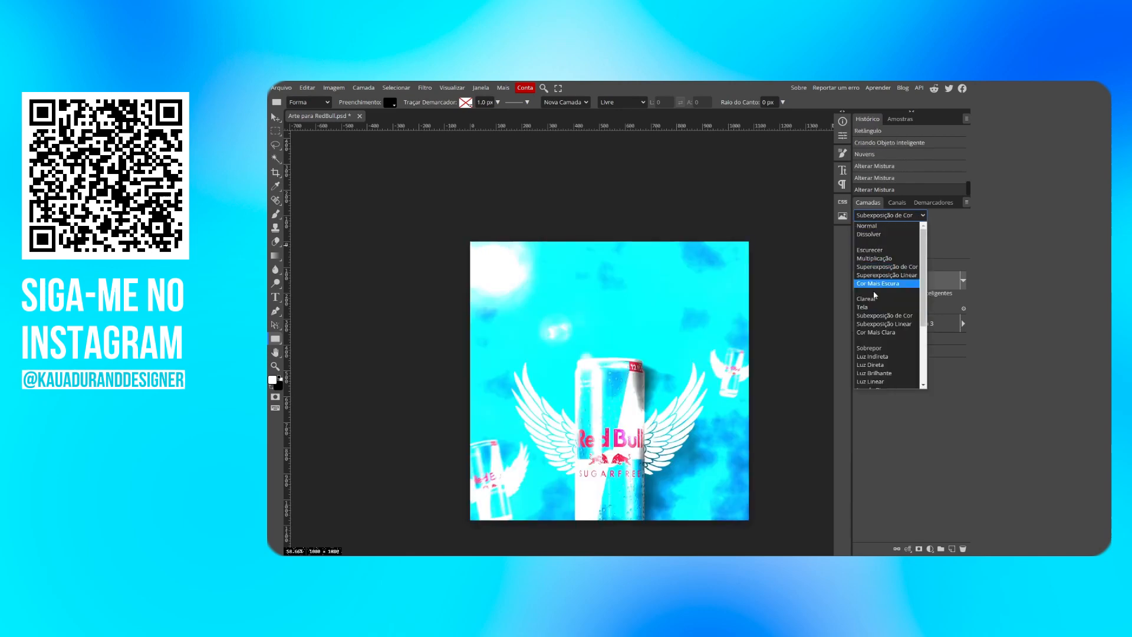
{"action": "left_click", "coordinate": [878, 299]}
{"action": "left_click", "coordinate": [880, 216]}
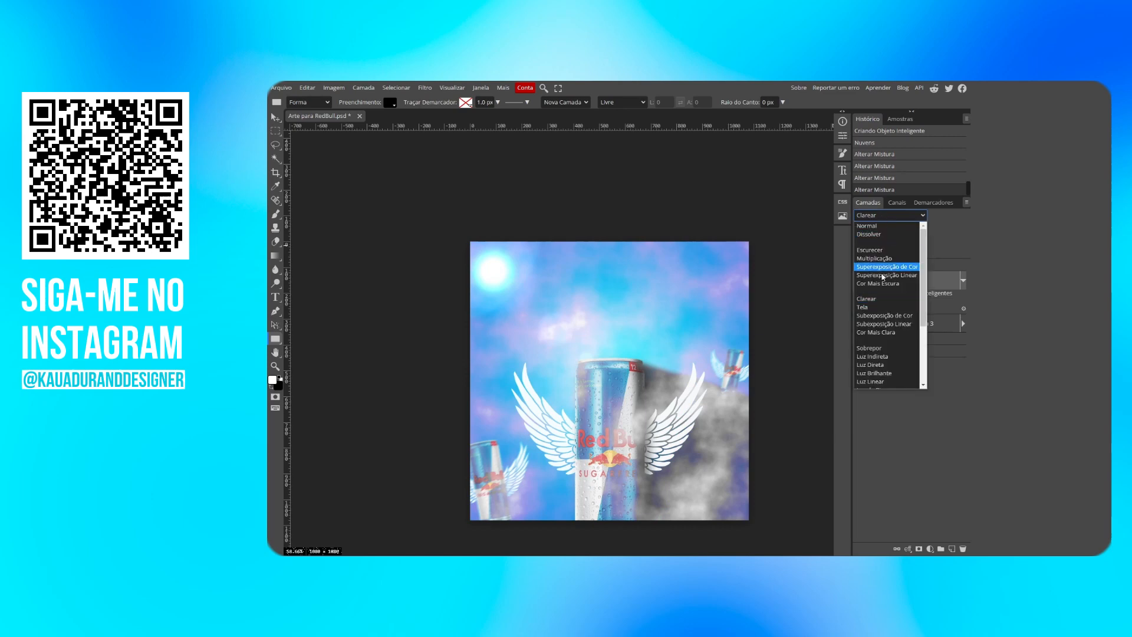
{"action": "left_click", "coordinate": [877, 324]}
{"action": "left_click", "coordinate": [879, 215]}
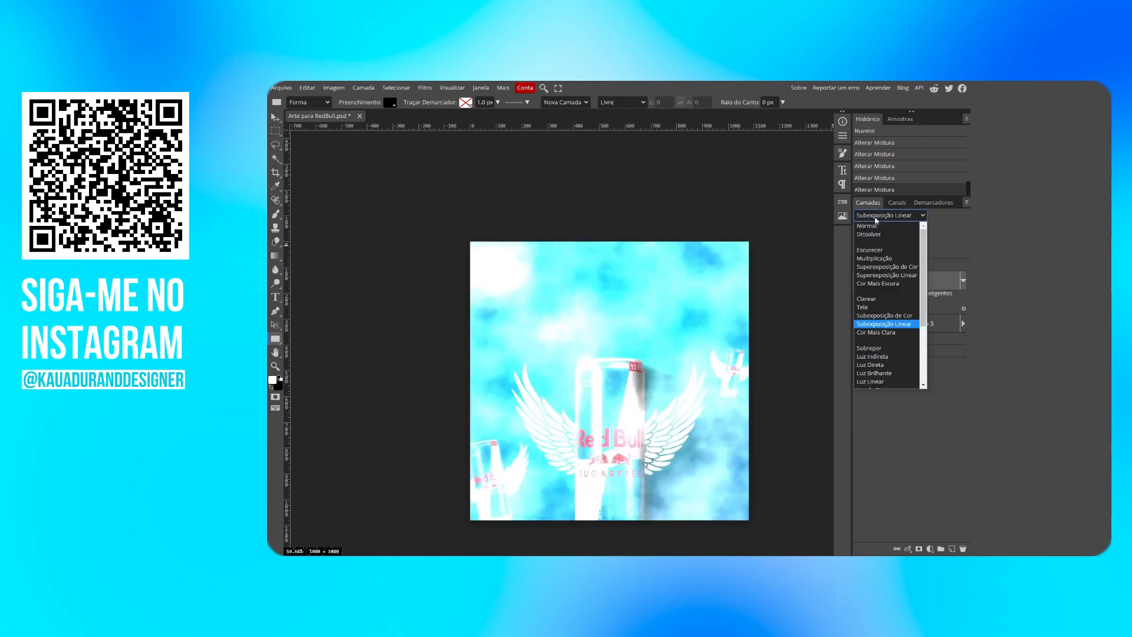
{"action": "left_click", "coordinate": [871, 353]}
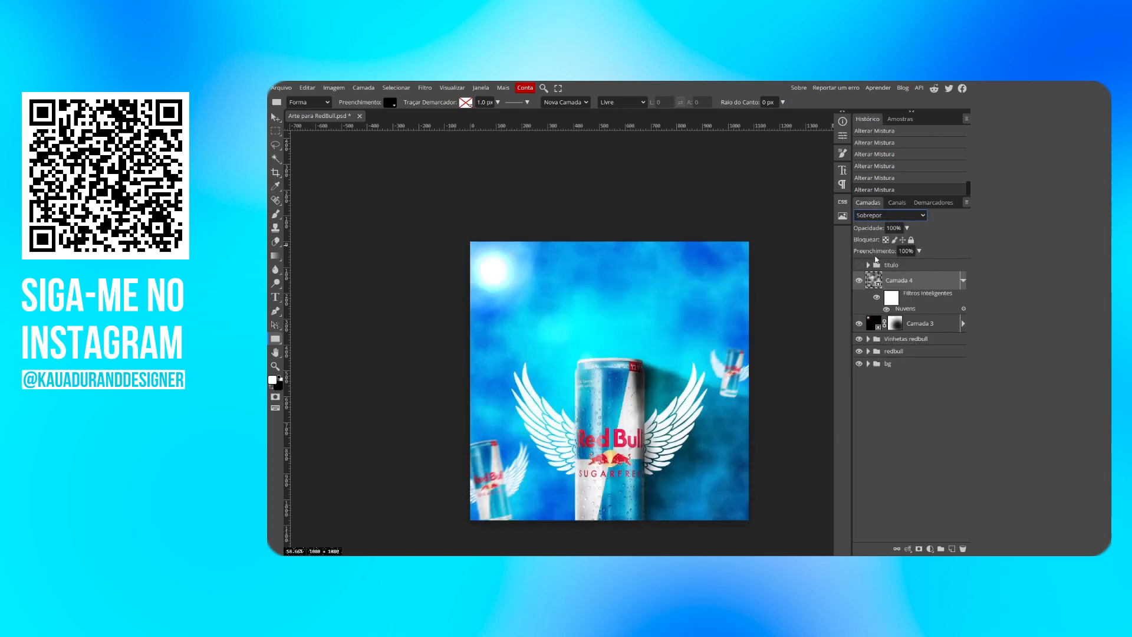
Step: Set the clouds layer Camada 4 to the Luz indireta blend mode with its fill at 34%
{"action": "left_click", "coordinate": [880, 216]}
{"action": "left_click", "coordinate": [876, 354]}
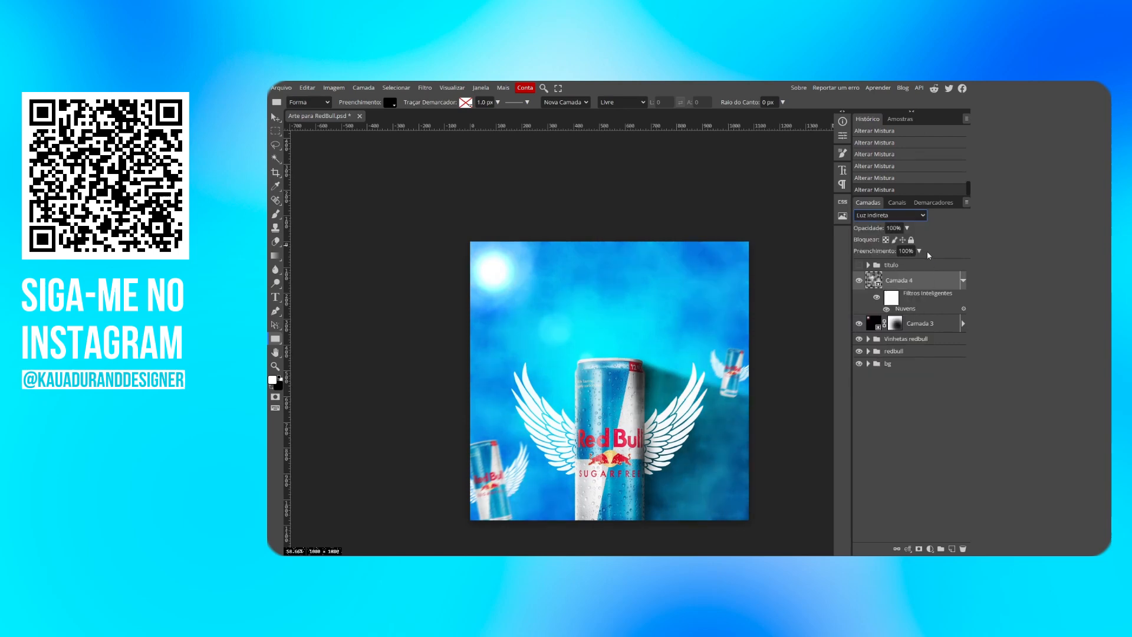
{"action": "left_click", "coordinate": [919, 250]}
{"action": "left_click_drag", "start_coordinate": [920, 264], "coordinate": [901, 270]}
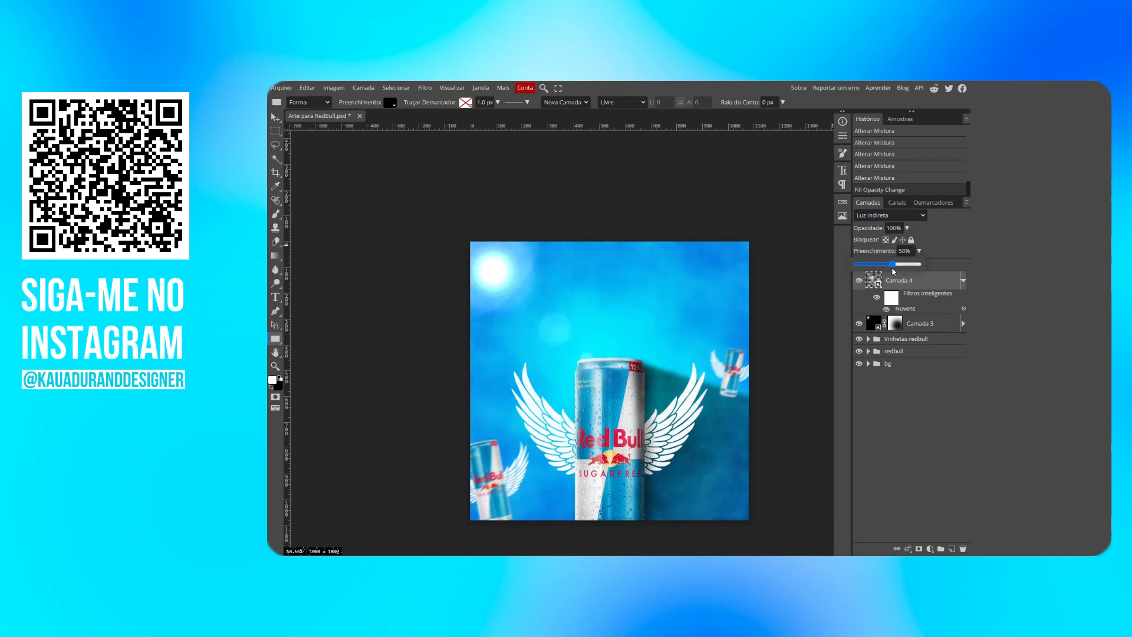
{"action": "left_click_drag", "start_coordinate": [886, 268], "coordinate": [877, 269]}
{"action": "left_click", "coordinate": [917, 289]}
Step: Add a layer mask to Camada 4 and erase the clouds across the middle and upper canvas with a large soft eraser
{"action": "left_click", "coordinate": [918, 549]}
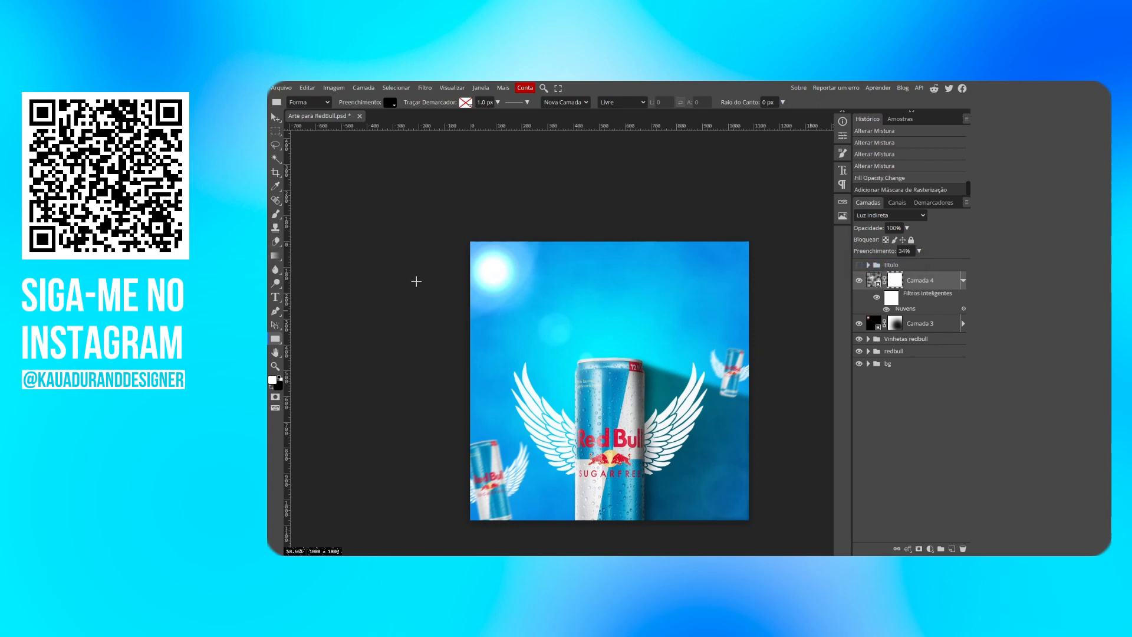
{"action": "key", "text": "F11"}
{"action": "left_click", "coordinate": [275, 286]}
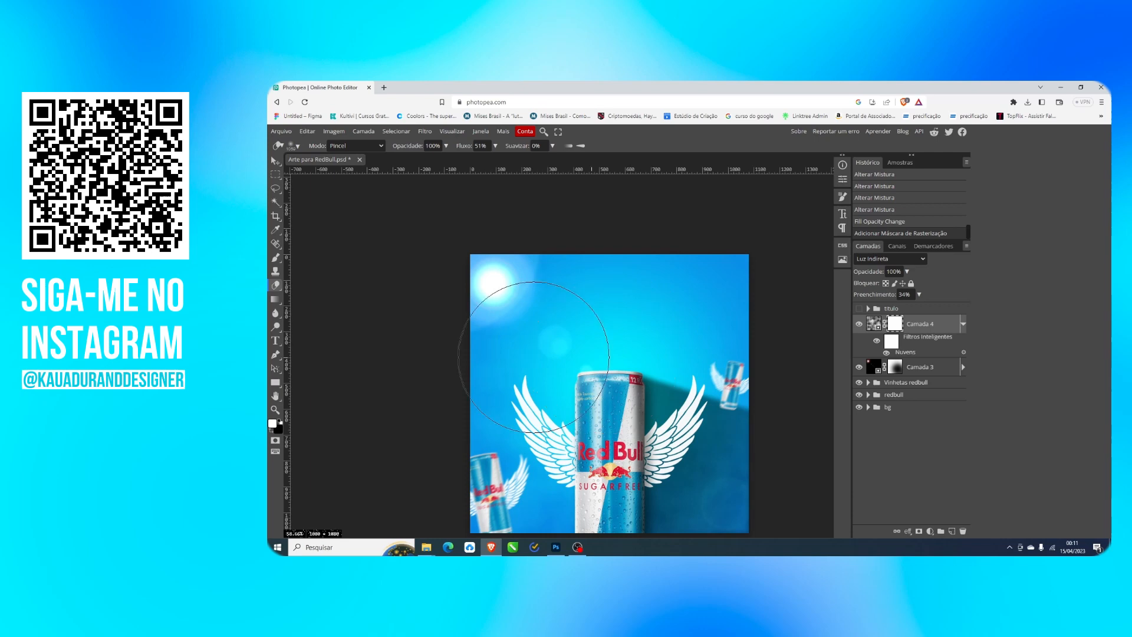
{"action": "mouse_move", "coordinate": [479, 348]}
{"action": "left_mouse_down"}
{"action": "mouse_move", "coordinate": [644, 345]}
{"action": "mouse_move", "coordinate": [652, 366]}
{"action": "mouse_move", "coordinate": [698, 359]}
{"action": "mouse_move", "coordinate": [705, 383]}
{"action": "mouse_move", "coordinate": [745, 398]}
{"action": "left_mouse_up"}
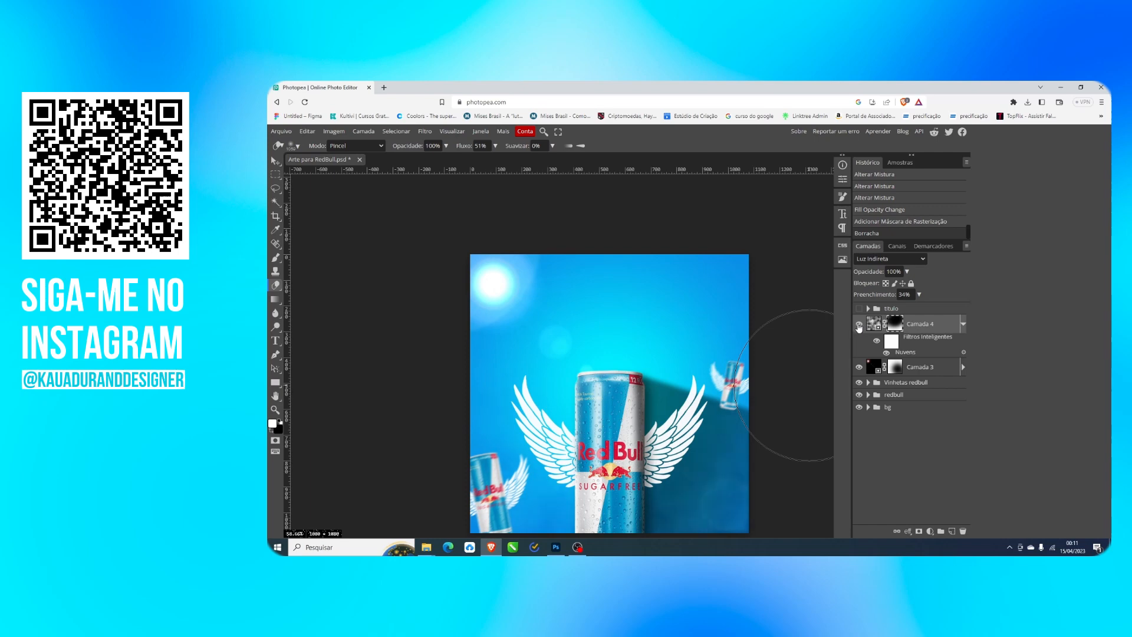
{"action": "left_click", "coordinate": [275, 160]}
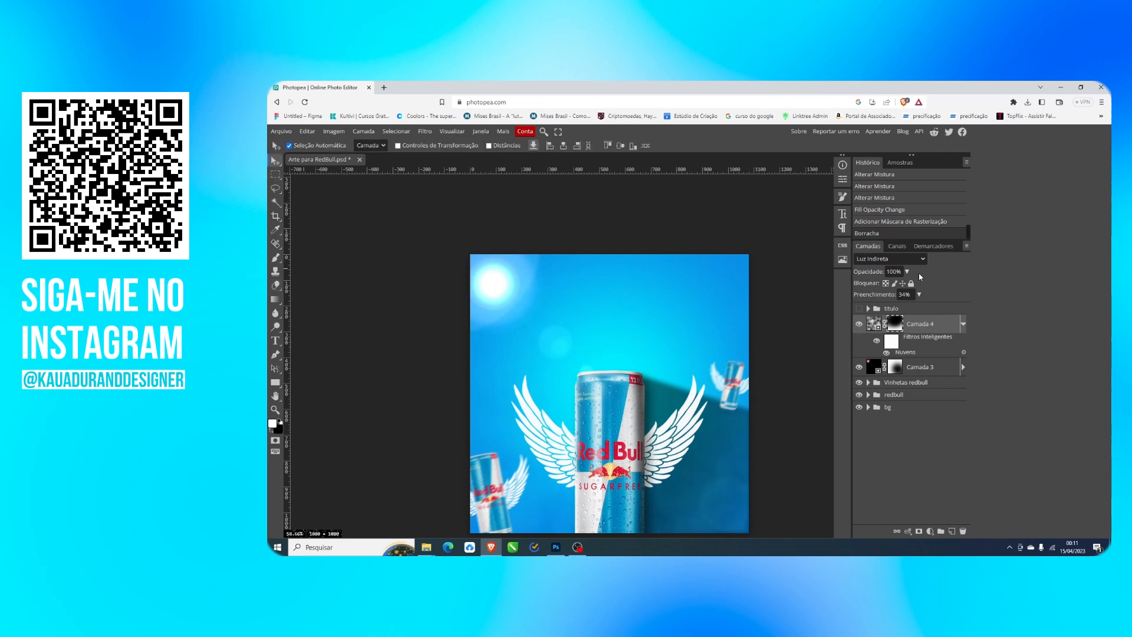
{"action": "key", "text": "F11"}
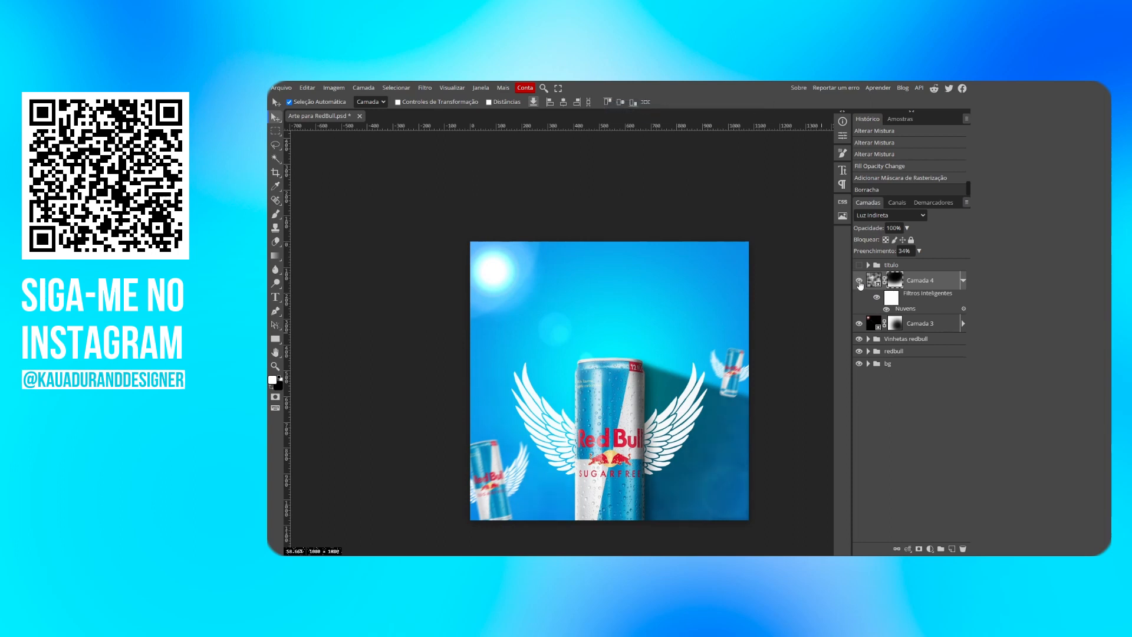
Step: Show the "titulo" group, and group Camada 4 and Camada 3 under the name "sol e nuvem"
{"action": "left_click", "coordinate": [861, 266]}
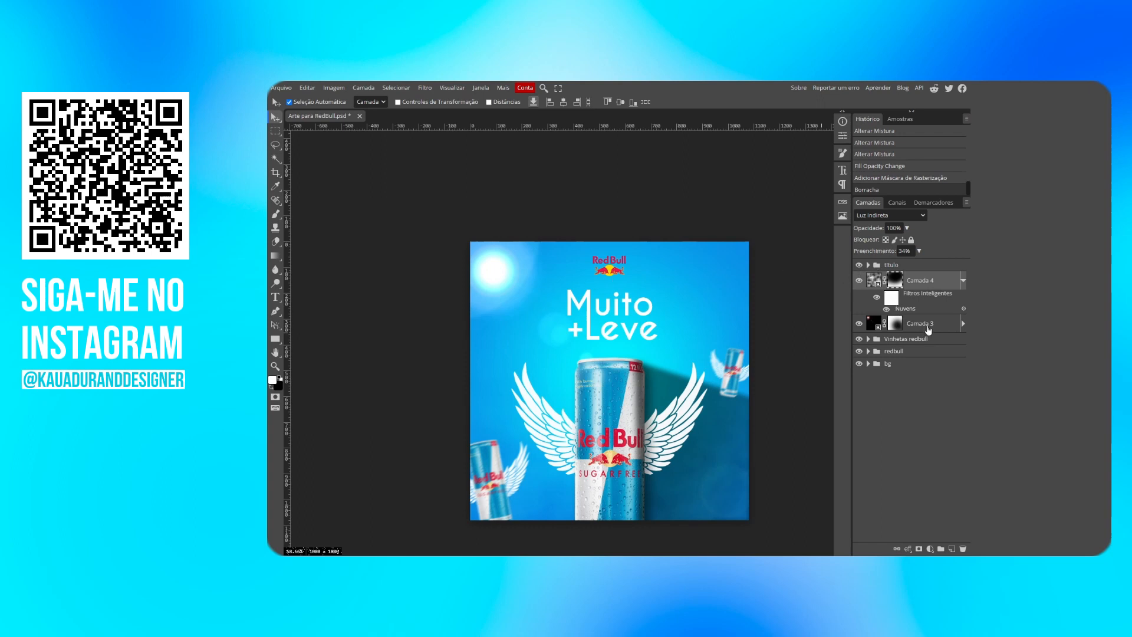
{"action": "left_click", "coordinate": [923, 326]}
{"action": "key", "text": "ctrl+g"}
{"action": "double_click", "coordinate": [895, 277]}
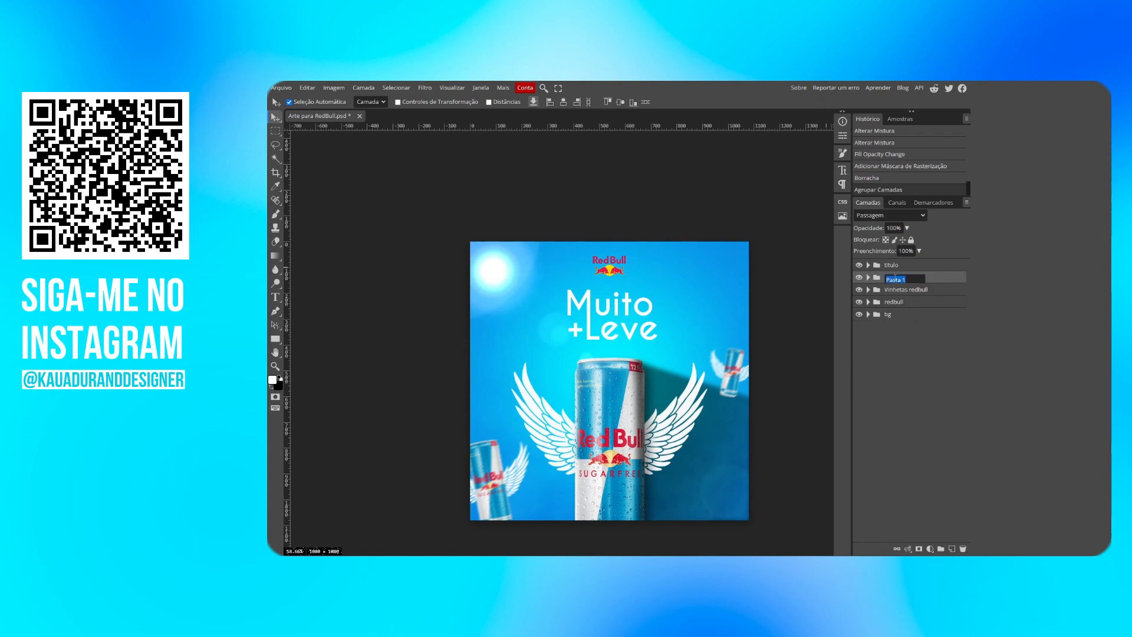
{"action": "type", "text": "sol e nuvem"}
{"action": "key", "text": "Return"}
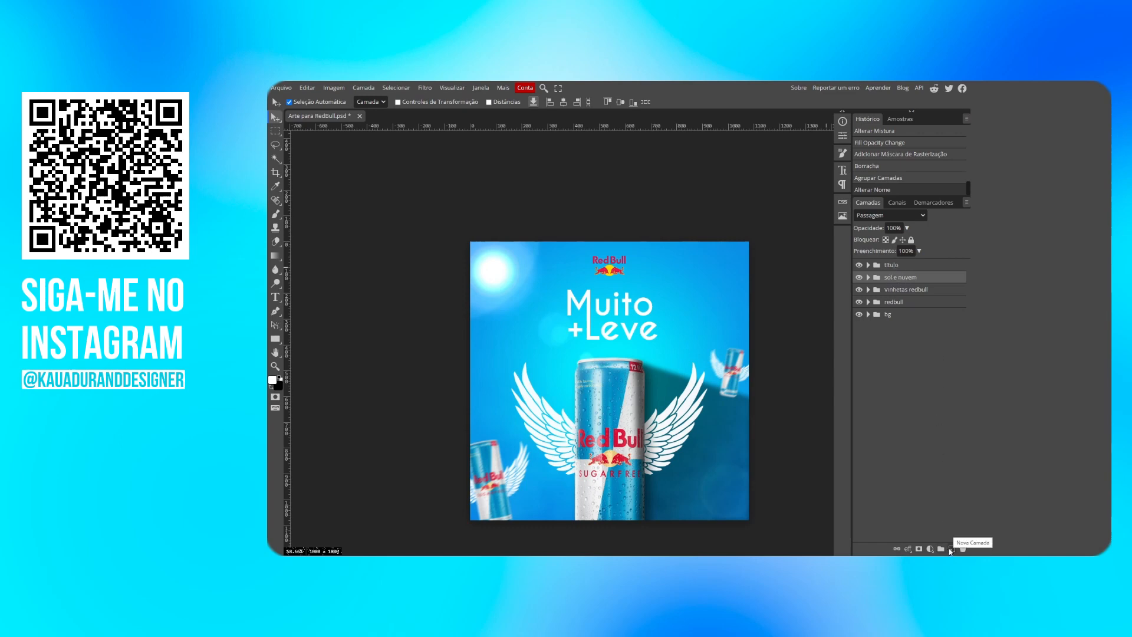
Step: Examine the whole artwork at several zoom levels, checking the headline, can, wings and background
{"action": "scroll", "coordinate": [666, 389], "scroll_direction": "down", "scroll_amount": 3}
{"action": "scroll", "coordinate": [665, 386], "scroll_direction": "up", "scroll_amount": 1}
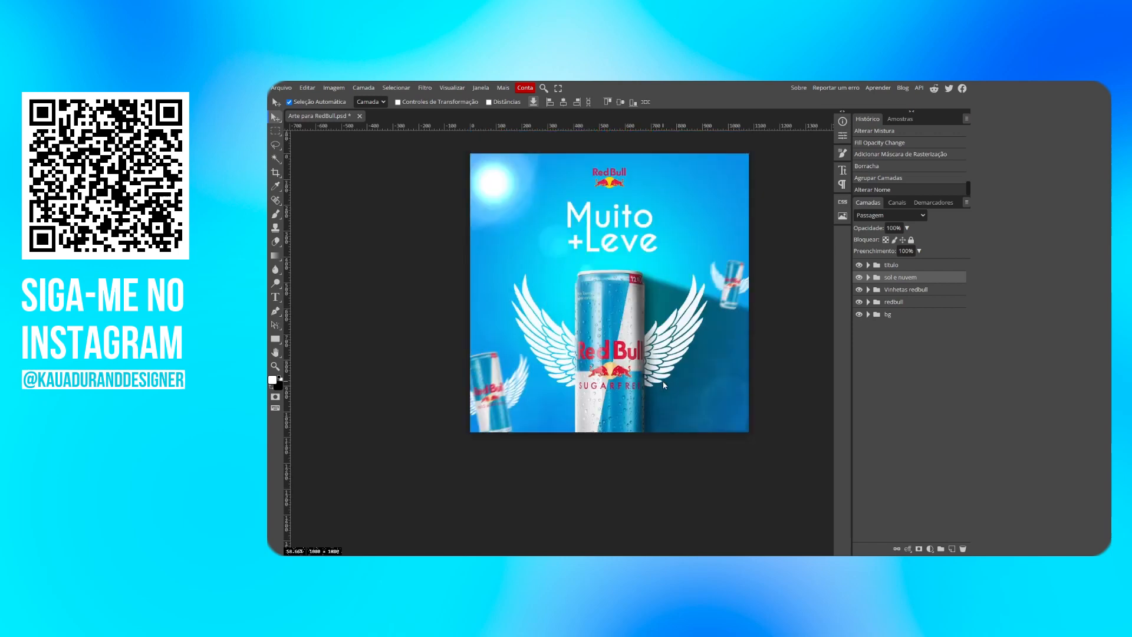
{"action": "scroll", "coordinate": [665, 386], "scroll_direction": "up", "scroll_amount": 1}
{"action": "scroll", "coordinate": [648, 388], "scroll_direction": "up", "scroll_amount": 2}
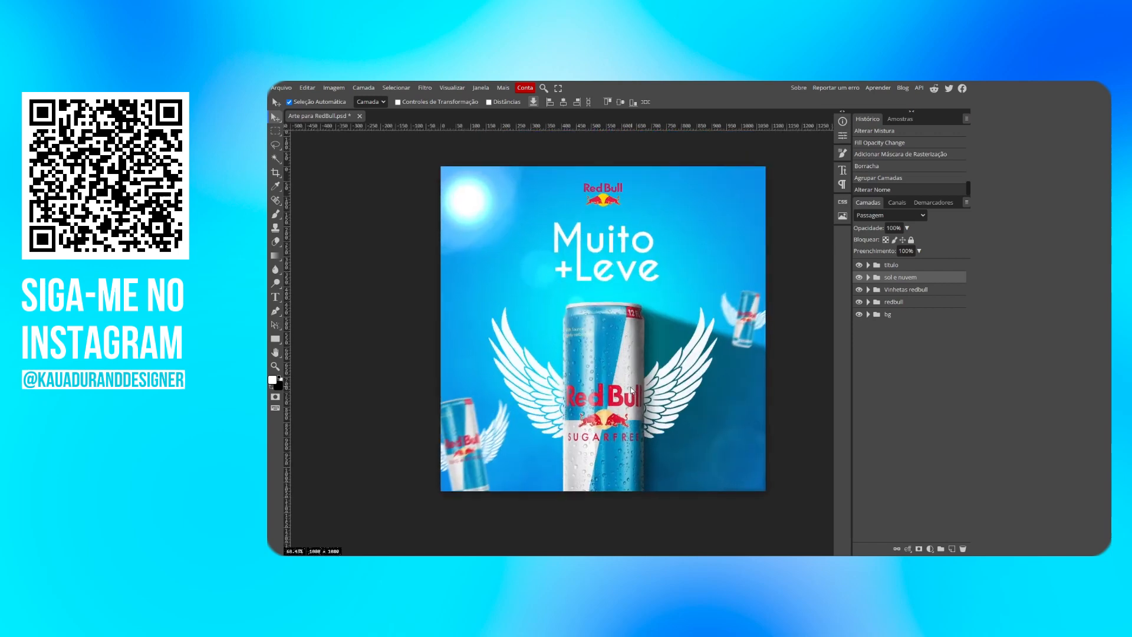
{"action": "scroll", "coordinate": [630, 389], "scroll_direction": "up", "scroll_amount": 1}
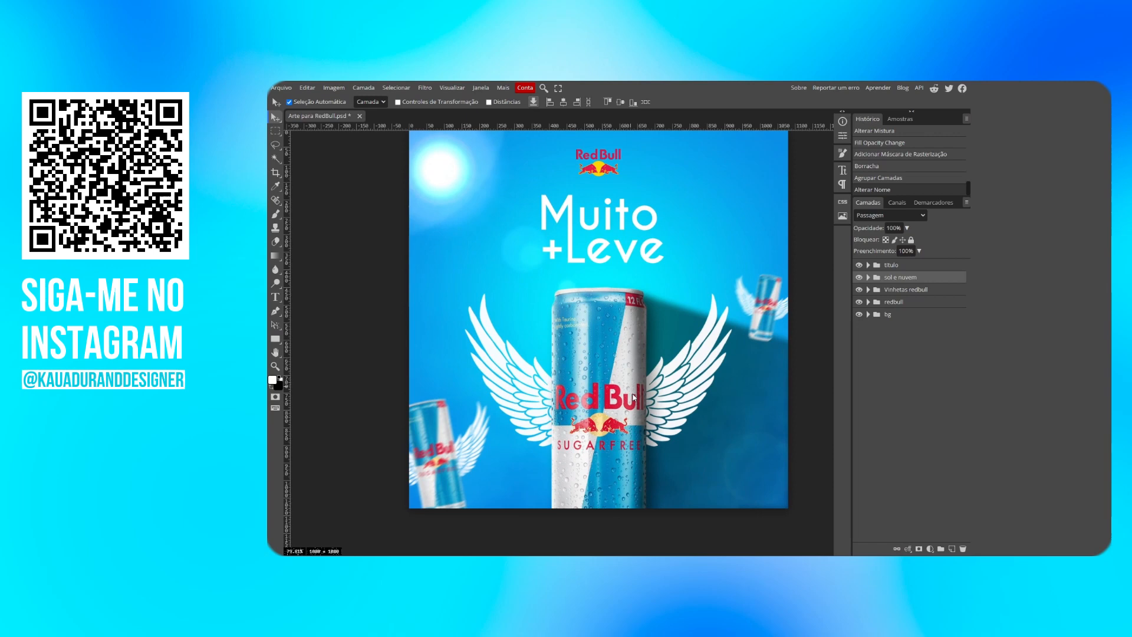
{"action": "scroll", "coordinate": [645, 375], "scroll_direction": "up", "scroll_amount": 1}
{"action": "scroll", "coordinate": [645, 375], "scroll_direction": "down", "scroll_amount": 1}
{"action": "scroll", "coordinate": [645, 374], "scroll_direction": "down", "scroll_amount": 1}
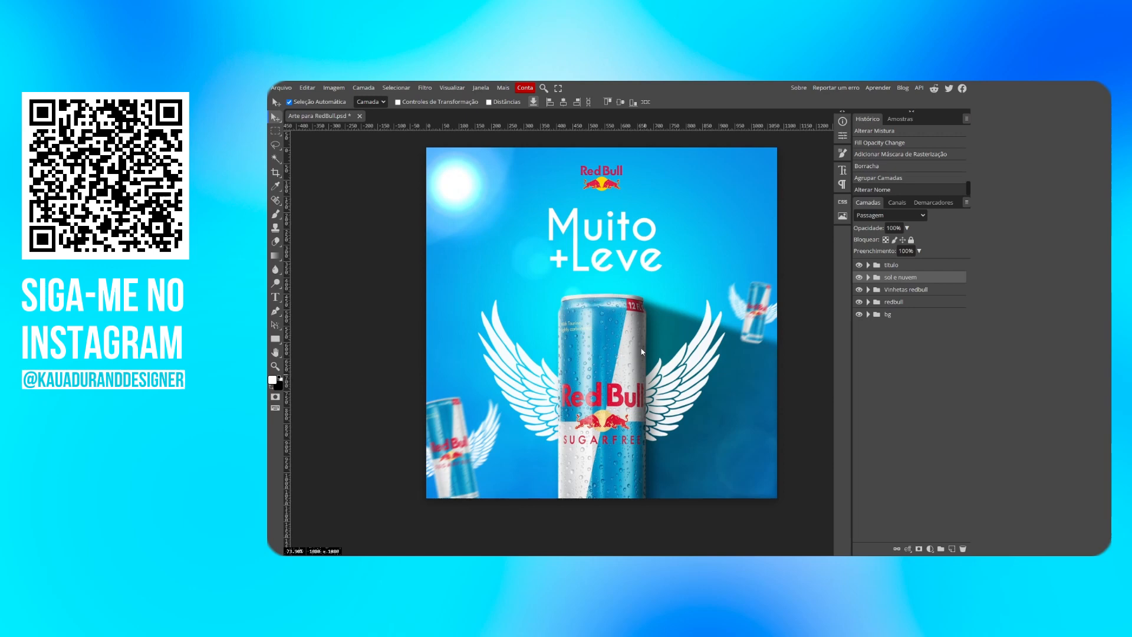
Step: Cover the canvas with a black rectangle on a new layer above "sol e nuvem", convert it to a smart object and hide "titulo"
{"action": "left_click", "coordinate": [952, 548]}
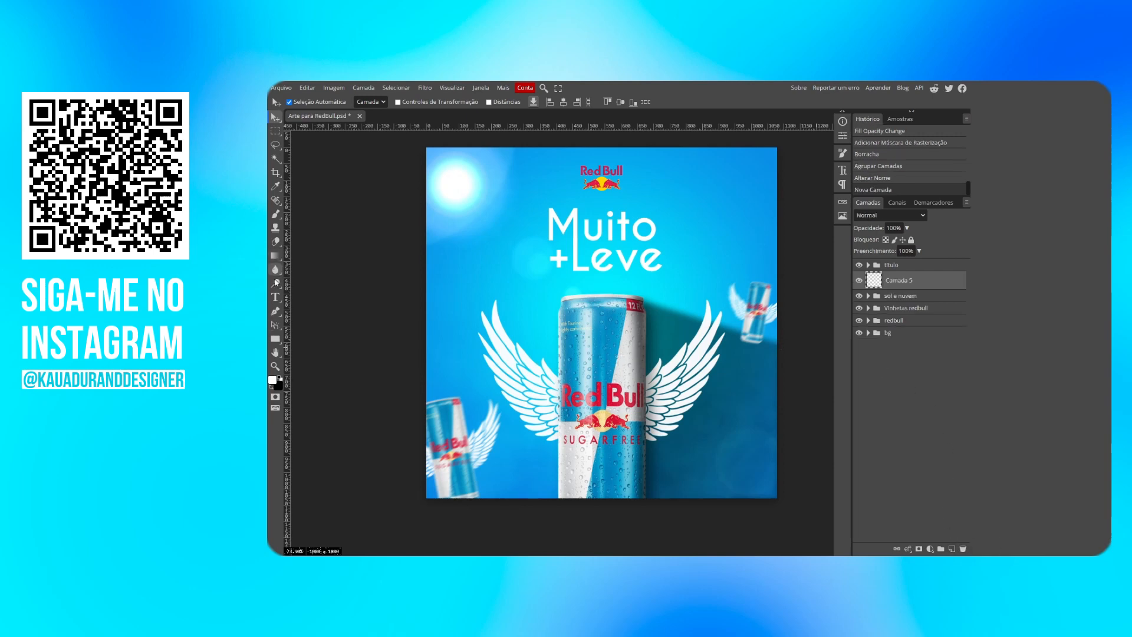
{"action": "left_click", "coordinate": [275, 338]}
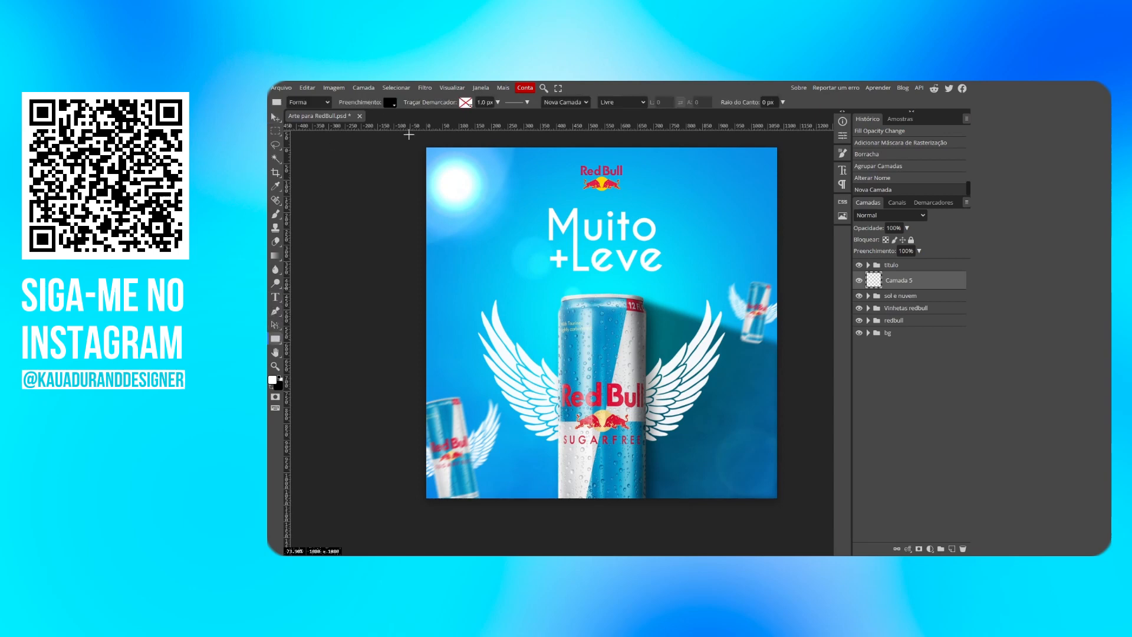
{"action": "left_click_drag", "start_coordinate": [424, 145], "coordinate": [781, 499]}
{"action": "right_click", "coordinate": [920, 280]}
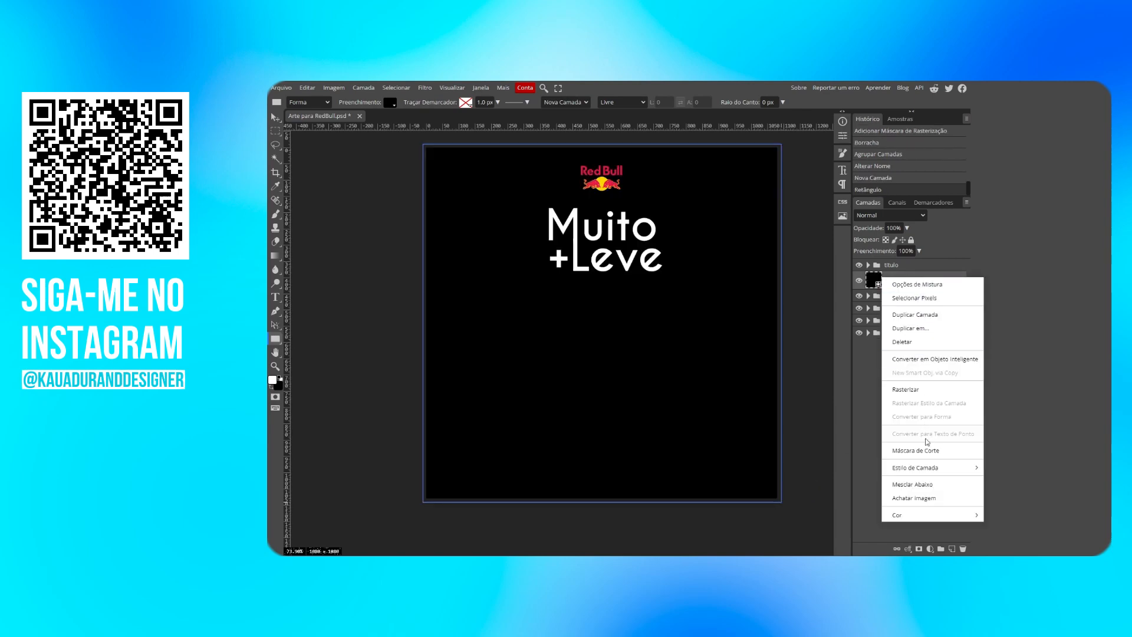
{"action": "left_click", "coordinate": [931, 359]}
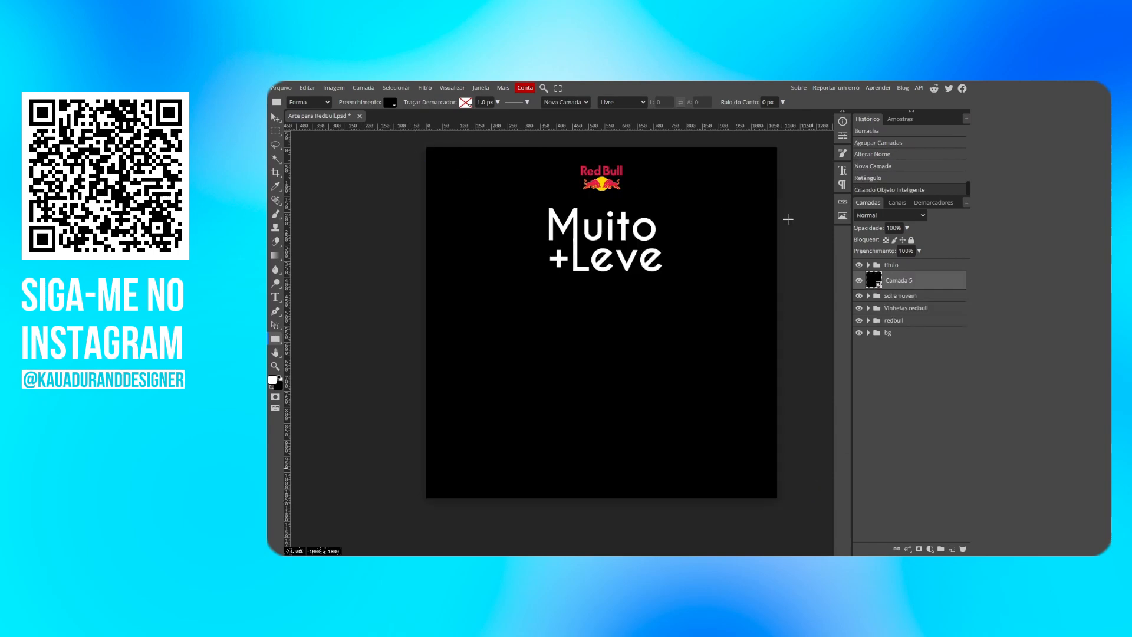
{"action": "left_click", "coordinate": [858, 264]}
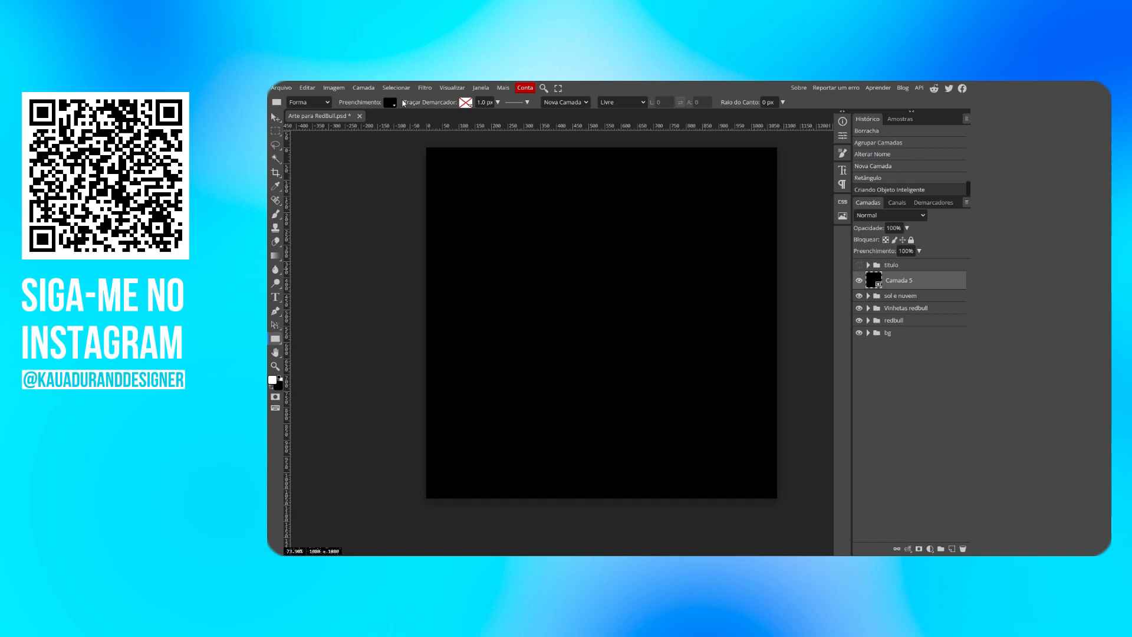
Step: Apply the Adicionar Ruído (Add Noise) filter to Camada 5 with a 20% amount and Uniforme distribution
{"action": "left_click", "coordinate": [424, 88]}
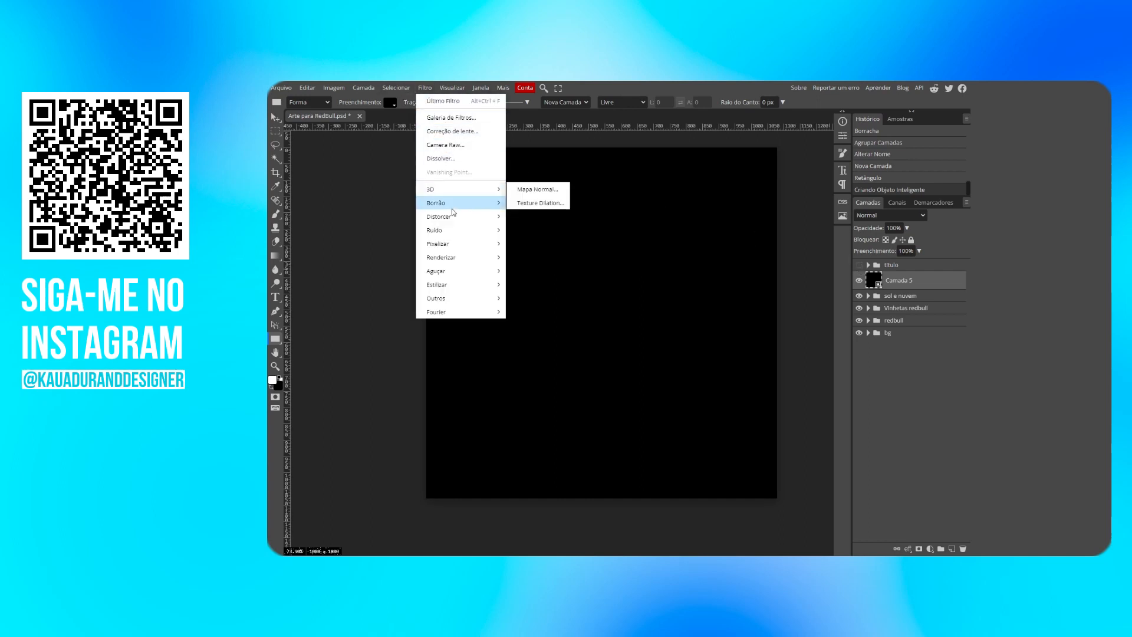
{"action": "mouse_move", "coordinate": [466, 230]}
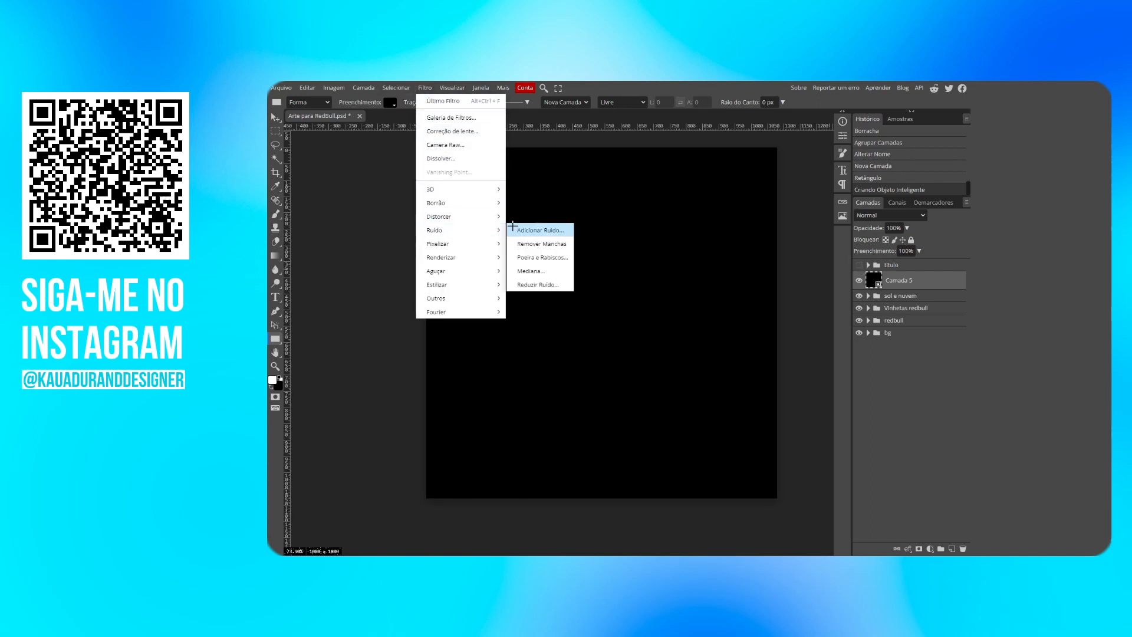
{"action": "left_click", "coordinate": [514, 230]}
{"action": "left_click_drag", "start_coordinate": [413, 175], "coordinate": [380, 176]}
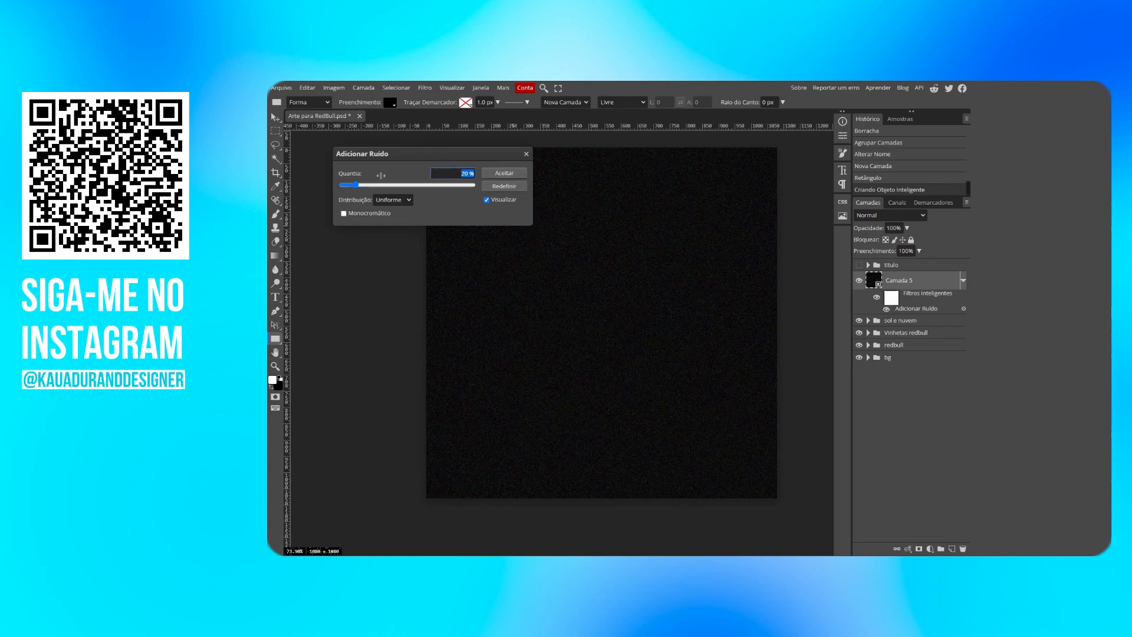
{"action": "left_click", "coordinate": [504, 174]}
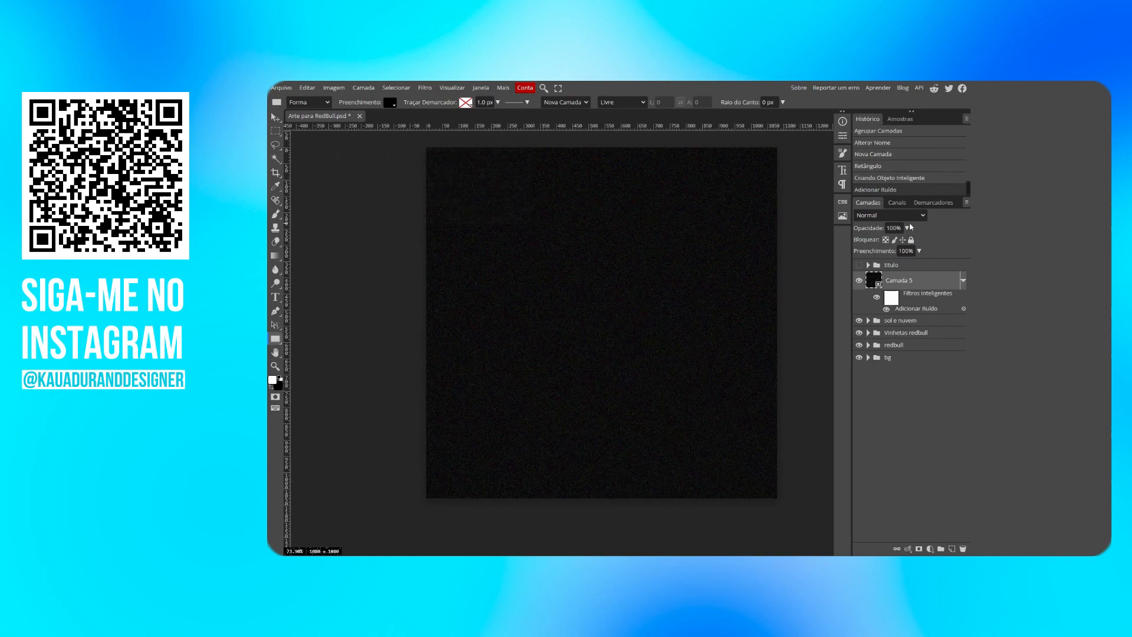
Step: Try the Superexposição de Cor blend mode on the noise layer Camada 5, and set it to Clarear instead
{"action": "left_click", "coordinate": [905, 215]}
{"action": "left_click", "coordinate": [896, 266]}
{"action": "left_click", "coordinate": [888, 216]}
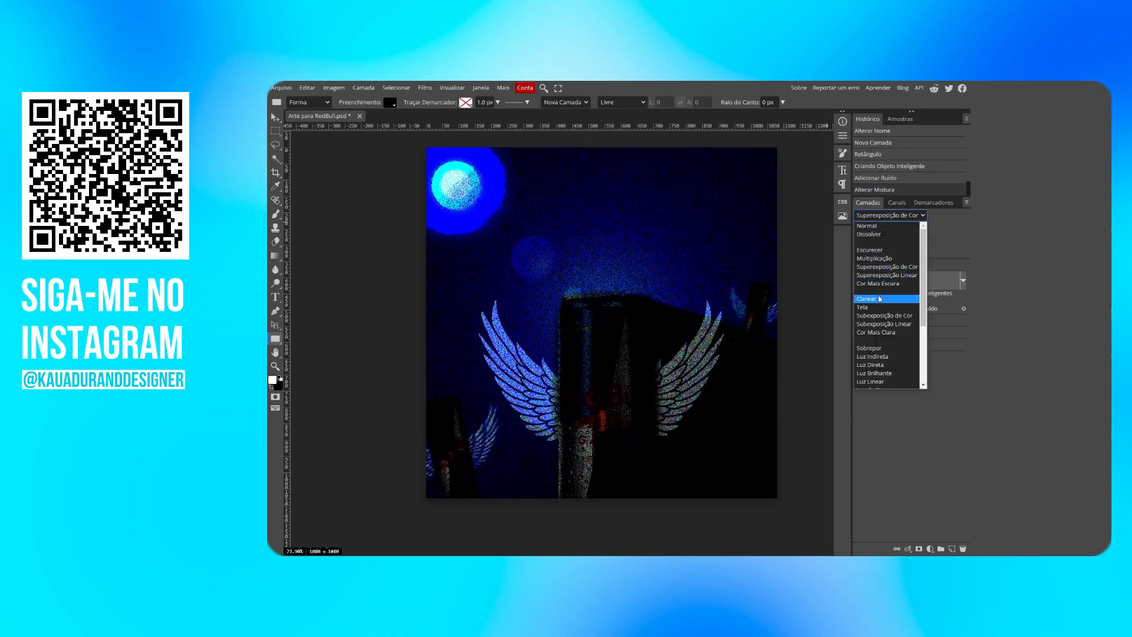
{"action": "left_click", "coordinate": [878, 300]}
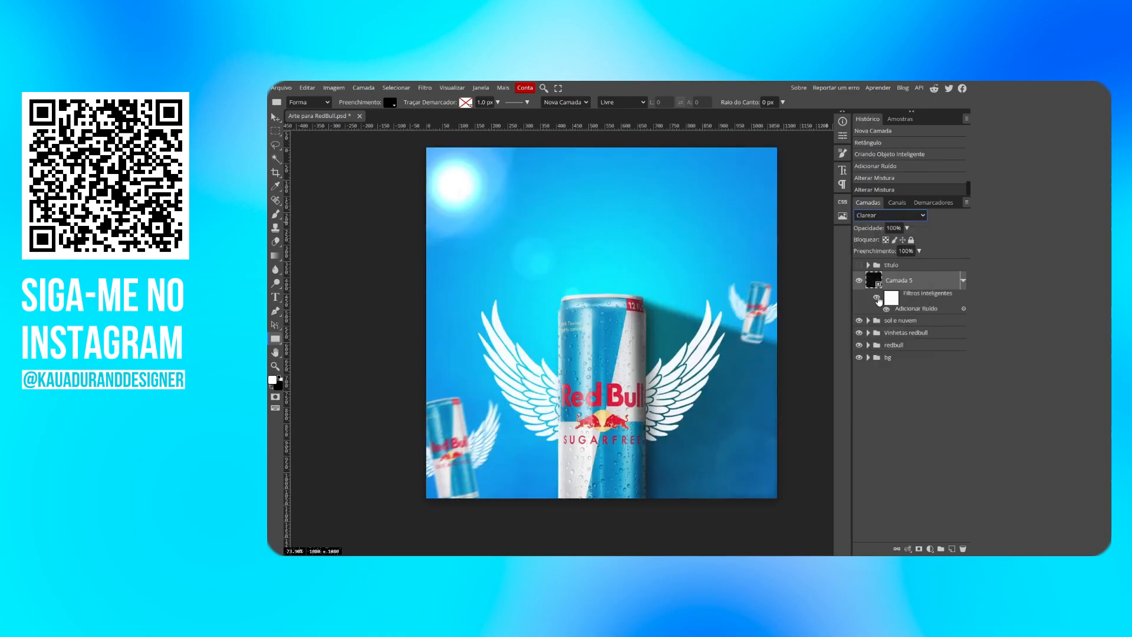
{"action": "left_click", "coordinate": [884, 215]}
{"action": "left_click", "coordinate": [884, 215]}
{"action": "scroll", "coordinate": [644, 389], "scroll_direction": "up", "scroll_amount": 6}
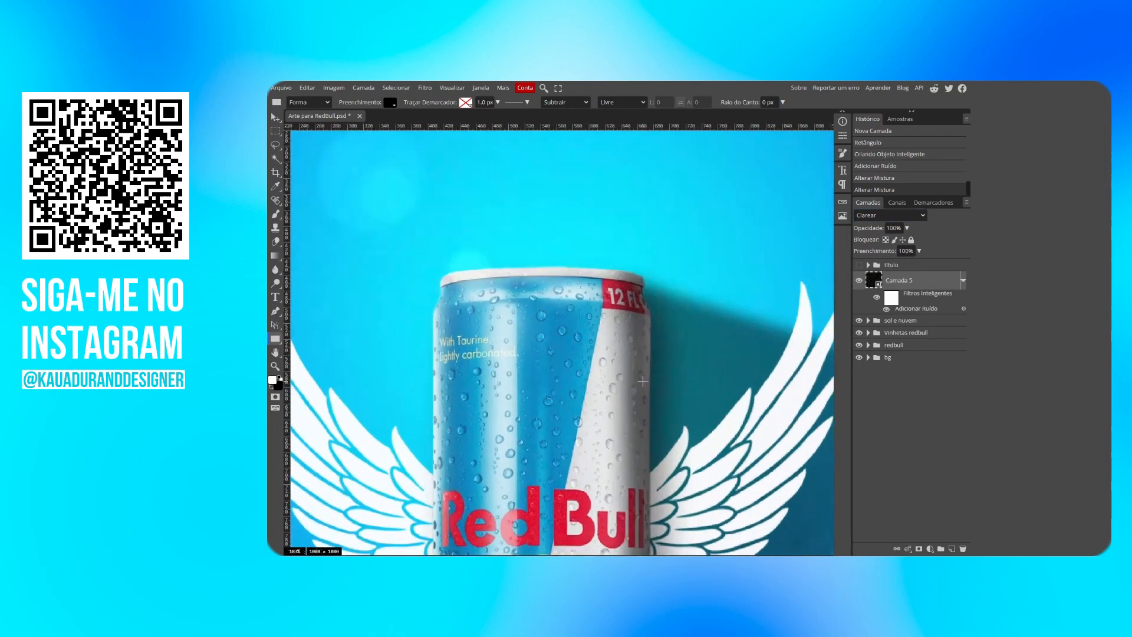
Step: Reduce the fill of the noise layer Camada 5 to 70% and fit the whole canvas in view
{"action": "left_click", "coordinate": [918, 250]}
{"action": "left_click_drag", "start_coordinate": [920, 263], "coordinate": [901, 266]}
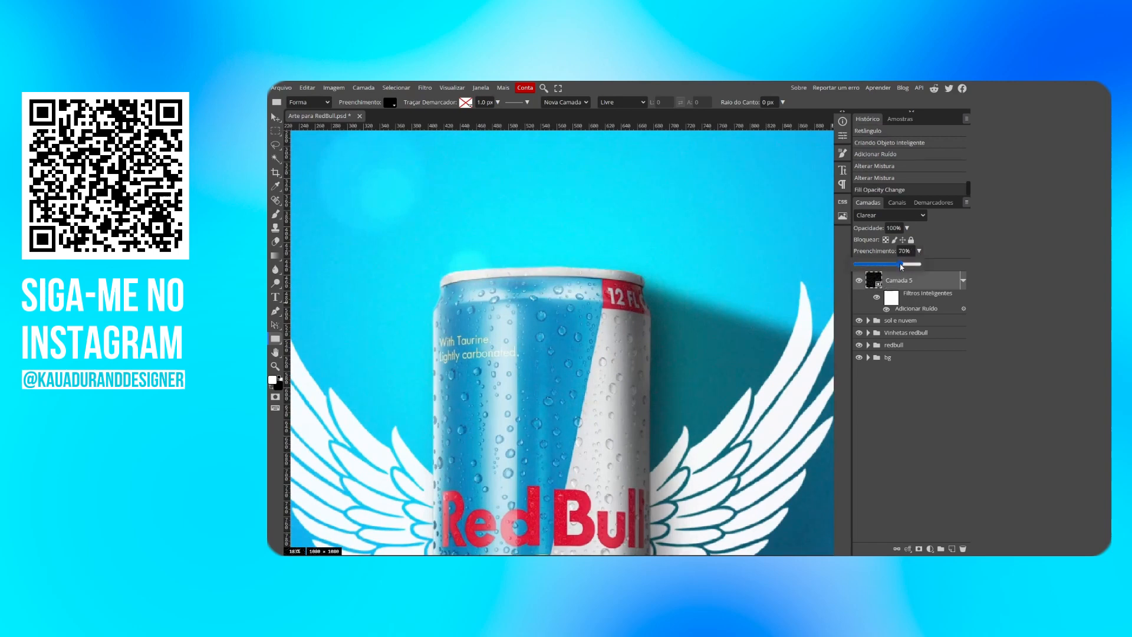
{"action": "left_click", "coordinate": [945, 248]}
{"action": "scroll", "coordinate": [648, 307], "scroll_direction": "down", "scroll_amount": 1}
{"action": "key", "text": "ctrl+0"}
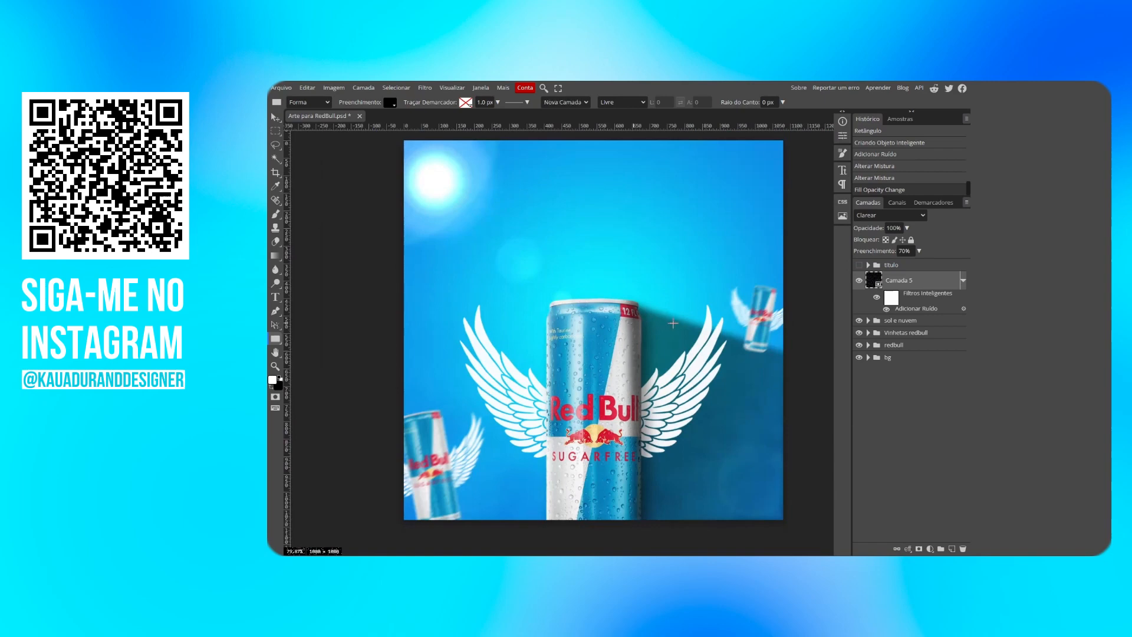
Step: Set the fill of the noise layer Camada 5 to 100% and lower its layer opacity
{"action": "left_click", "coordinate": [919, 251]}
{"action": "left_click_drag", "start_coordinate": [901, 265], "coordinate": [934, 268]}
{"action": "left_click", "coordinate": [906, 228]}
{"action": "left_click_drag", "start_coordinate": [908, 241], "coordinate": [885, 246]}
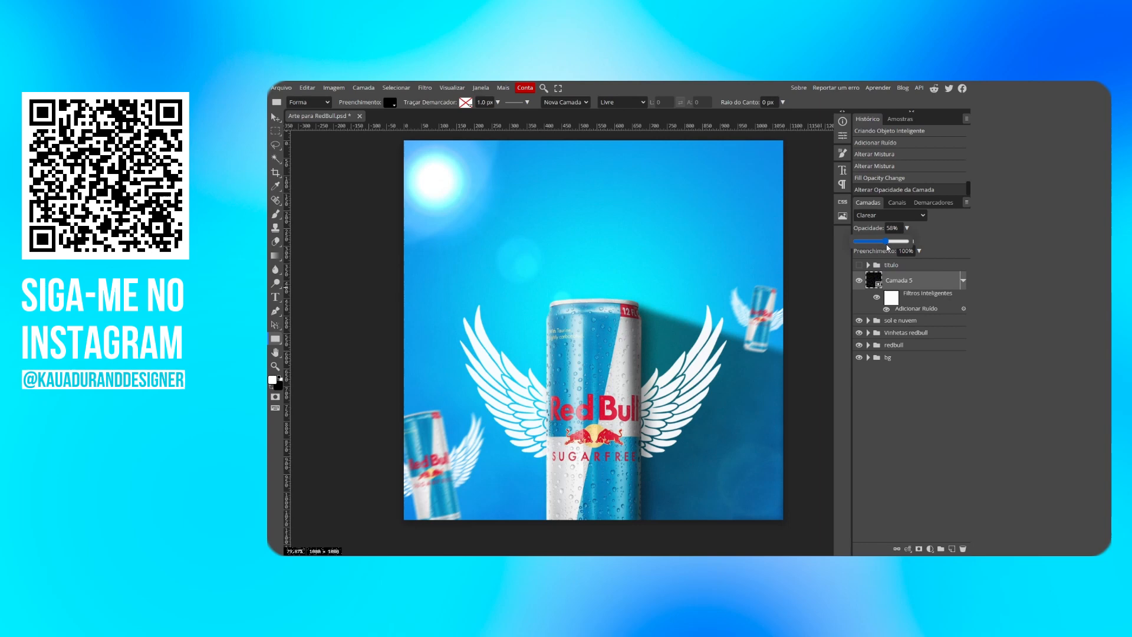
{"action": "left_click", "coordinate": [887, 243]}
{"action": "left_click_drag", "start_coordinate": [887, 243], "coordinate": [897, 244]}
Step: Put the noise layer Camada 5 in its own group named "ruido"
{"action": "key", "text": "ctrl+g"}
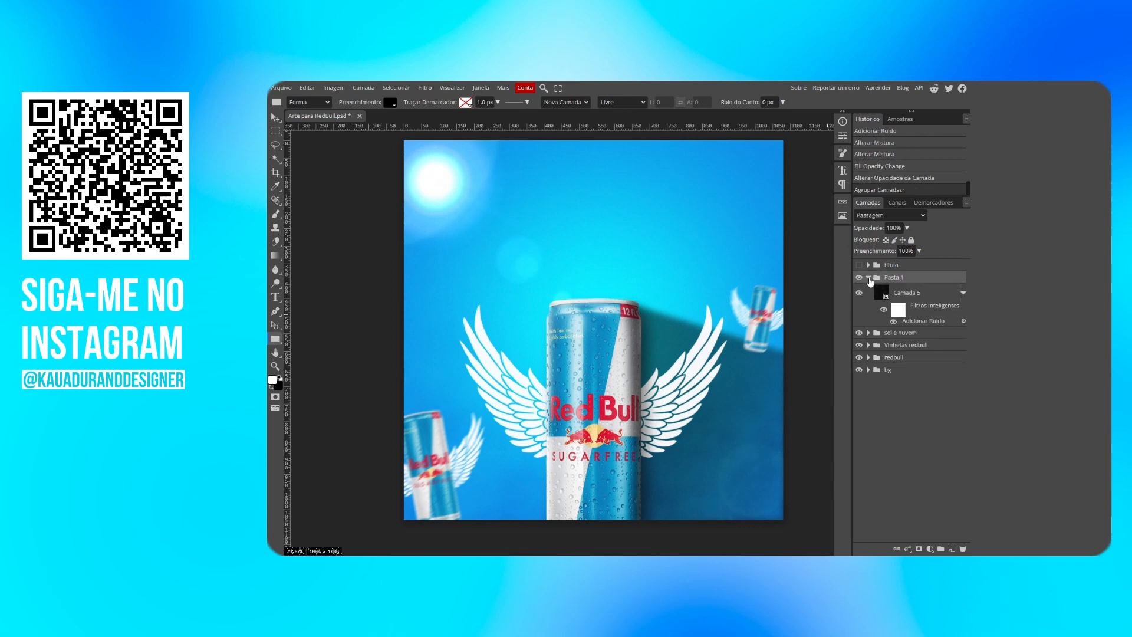
{"action": "left_click", "coordinate": [867, 277]}
{"action": "double_click", "coordinate": [893, 279]}
{"action": "type", "text": "Bul"}
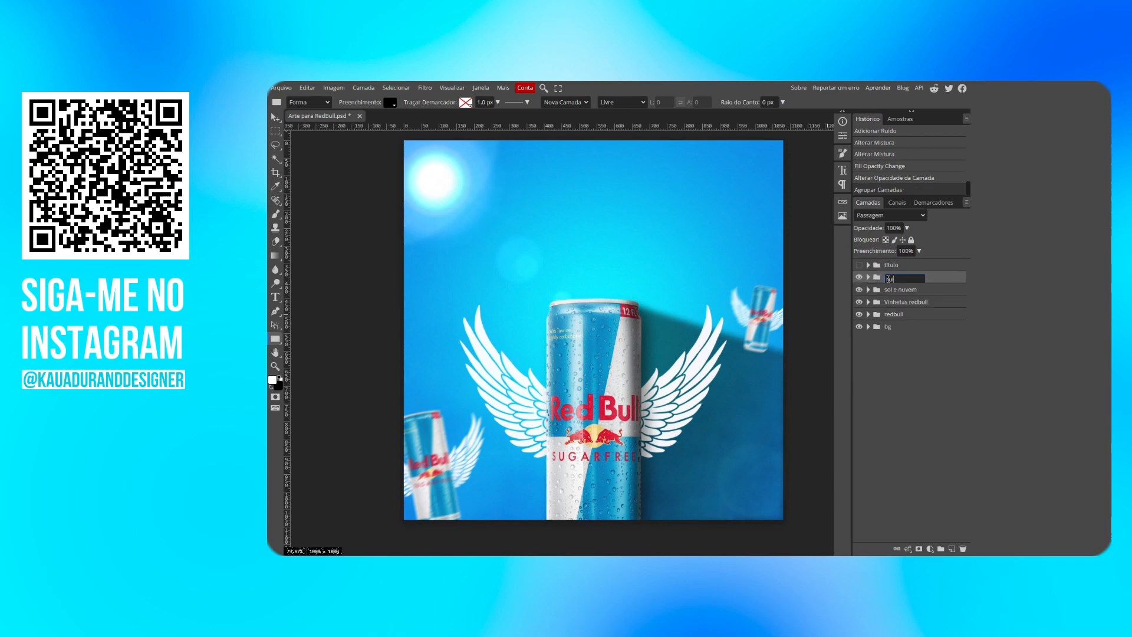
{"action": "type", "text": "do"}
{"action": "key", "text": "Return"}
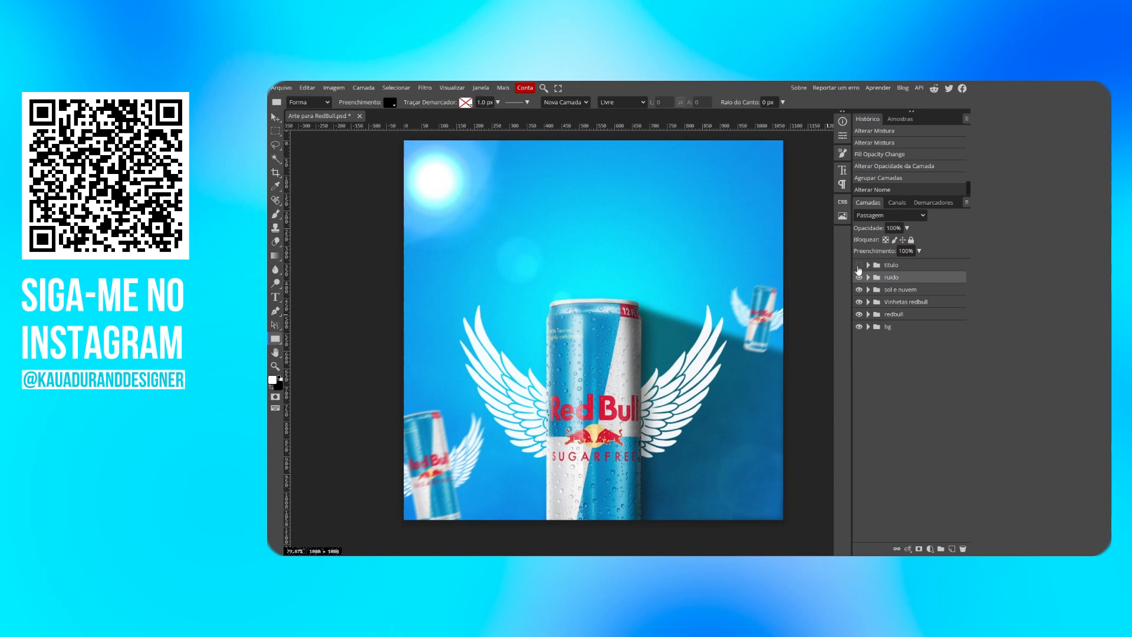
Step: Show the "titulo" group and view the complete artwork at a smaller zoom
{"action": "left_click", "coordinate": [859, 266]}
{"action": "scroll", "coordinate": [600, 245], "scroll_direction": "down", "scroll_amount": 1}
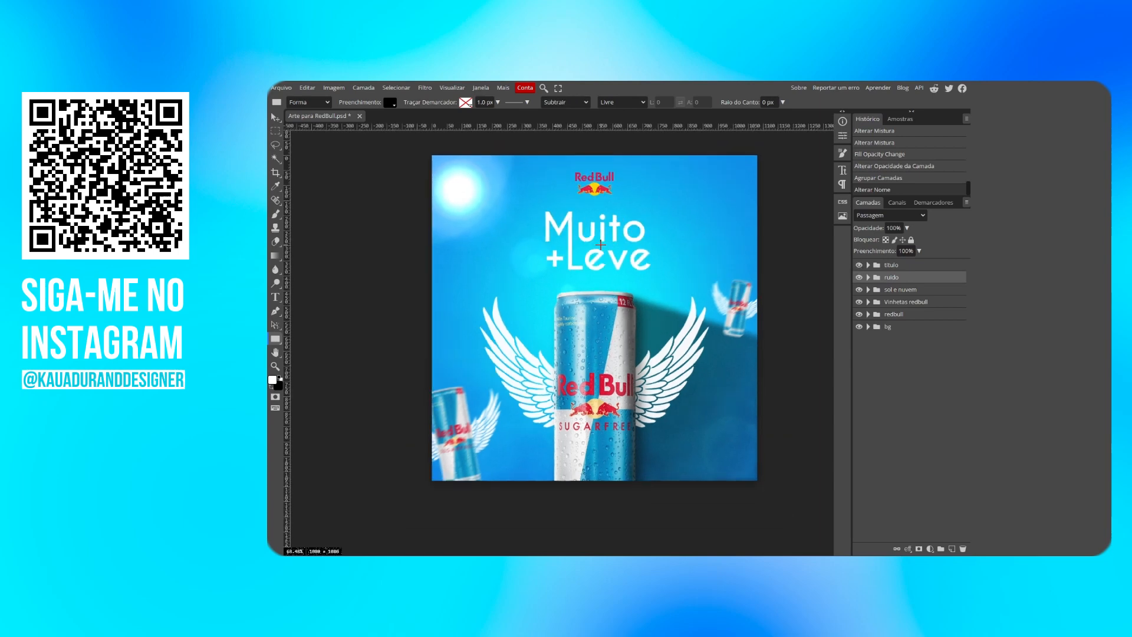
{"action": "scroll", "coordinate": [623, 246], "scroll_direction": "down", "scroll_amount": 1}
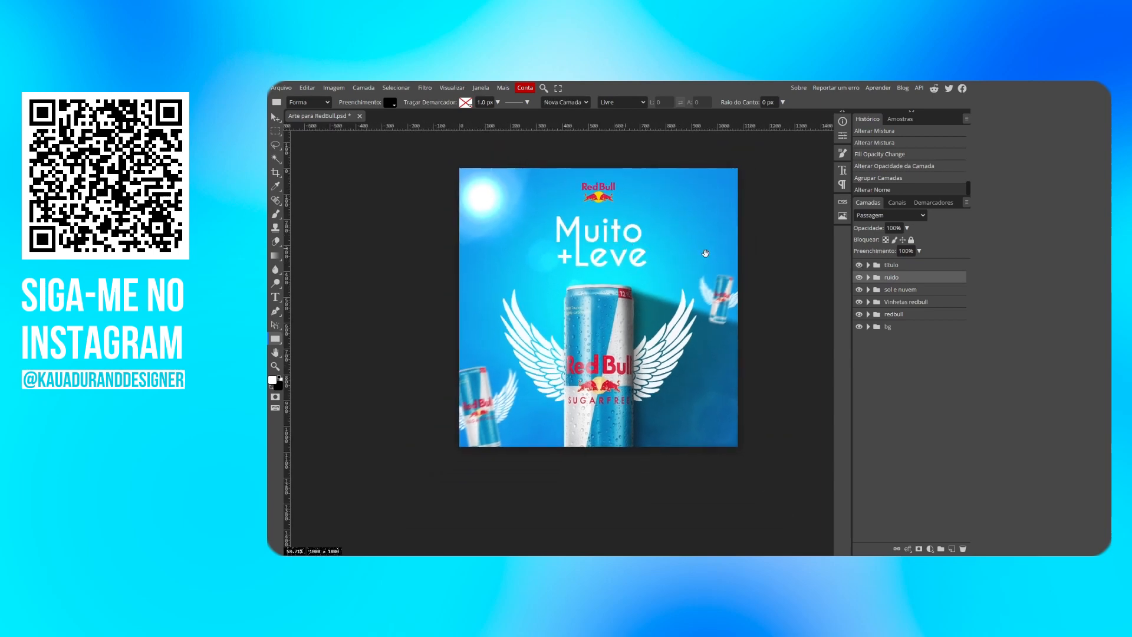
{"action": "left_click_drag", "start_coordinate": [705, 253], "coordinate": [665, 261]}
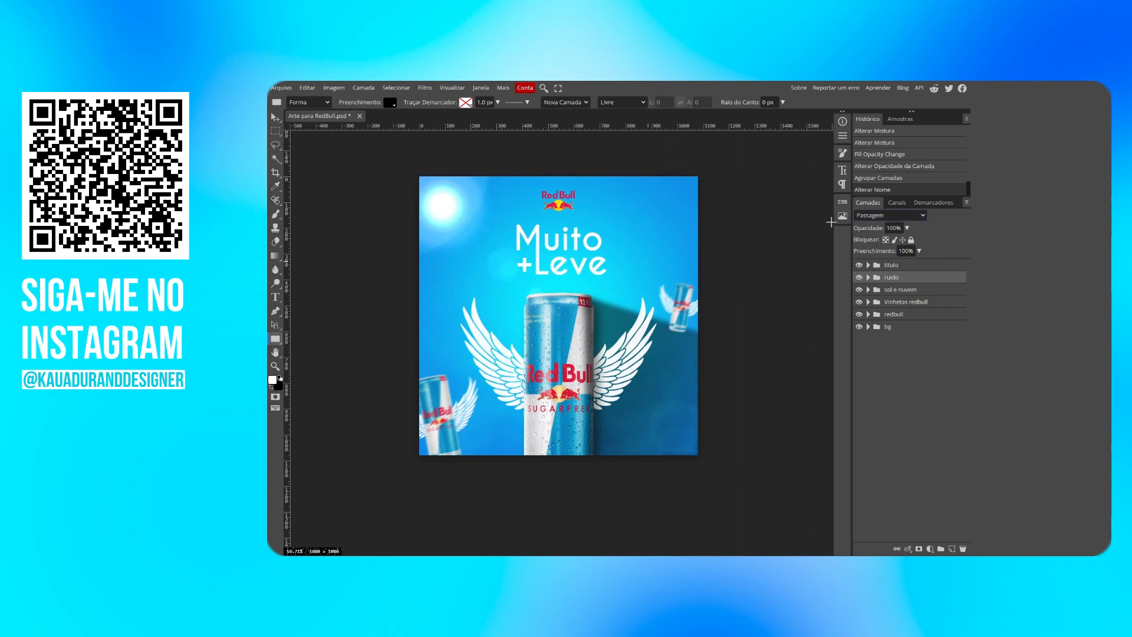
Step: Deselect all layers and activate the Type tool, keeping the Caviar Dreams font
{"action": "key", "text": "v"}
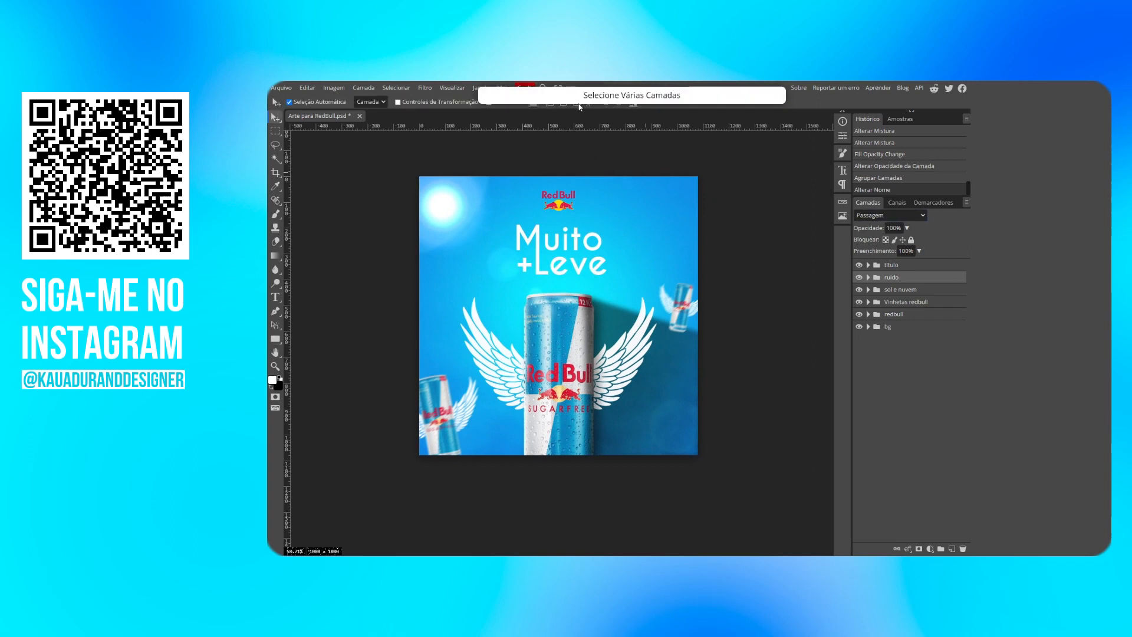
{"action": "left_click", "coordinate": [715, 157]}
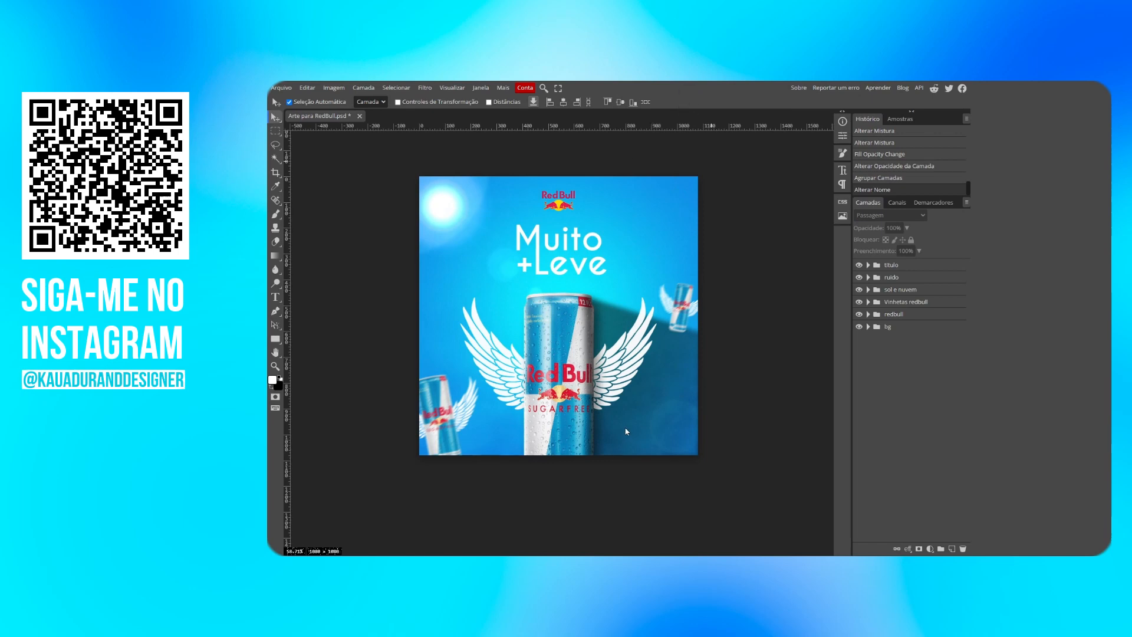
{"action": "scroll", "coordinate": [626, 431], "scroll_direction": "up", "scroll_amount": 1}
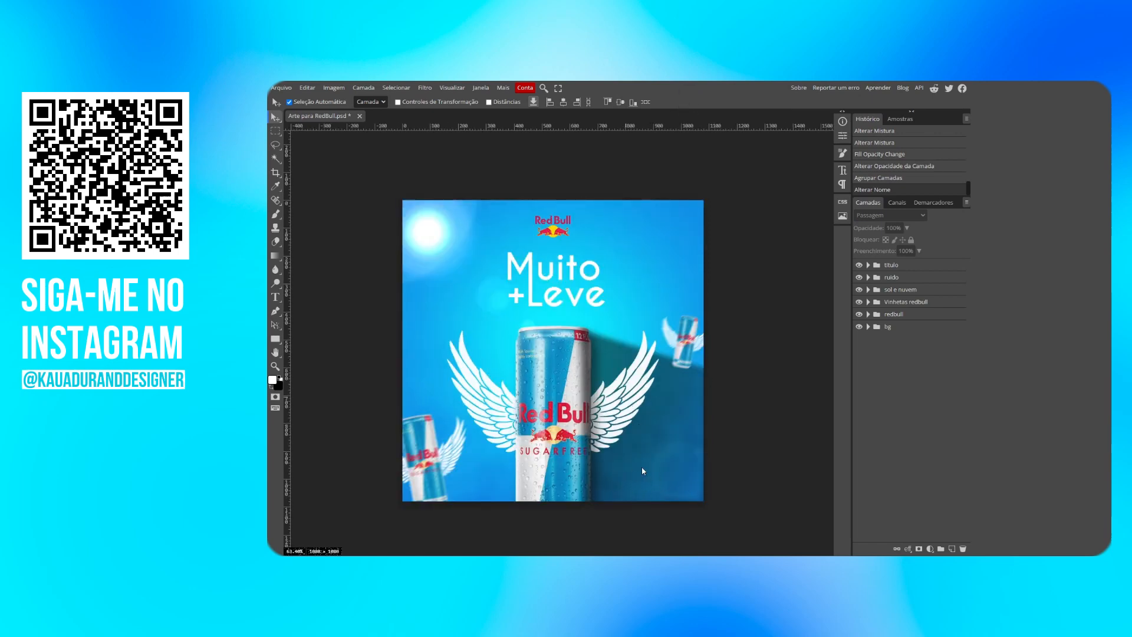
{"action": "key", "text": "t"}
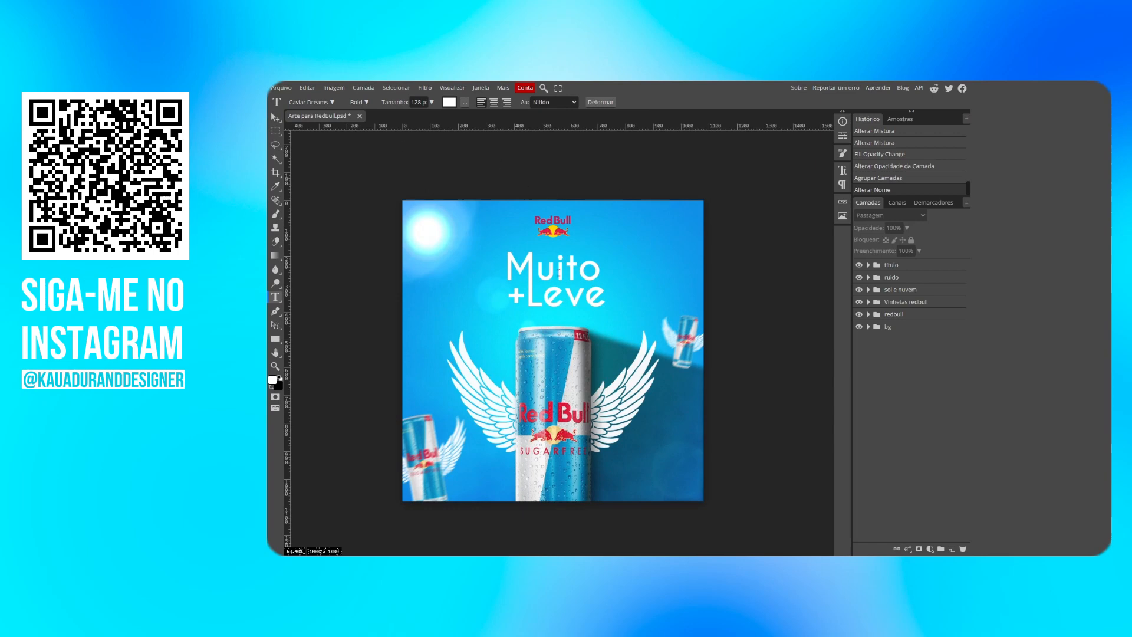
{"action": "left_click", "coordinate": [311, 104]}
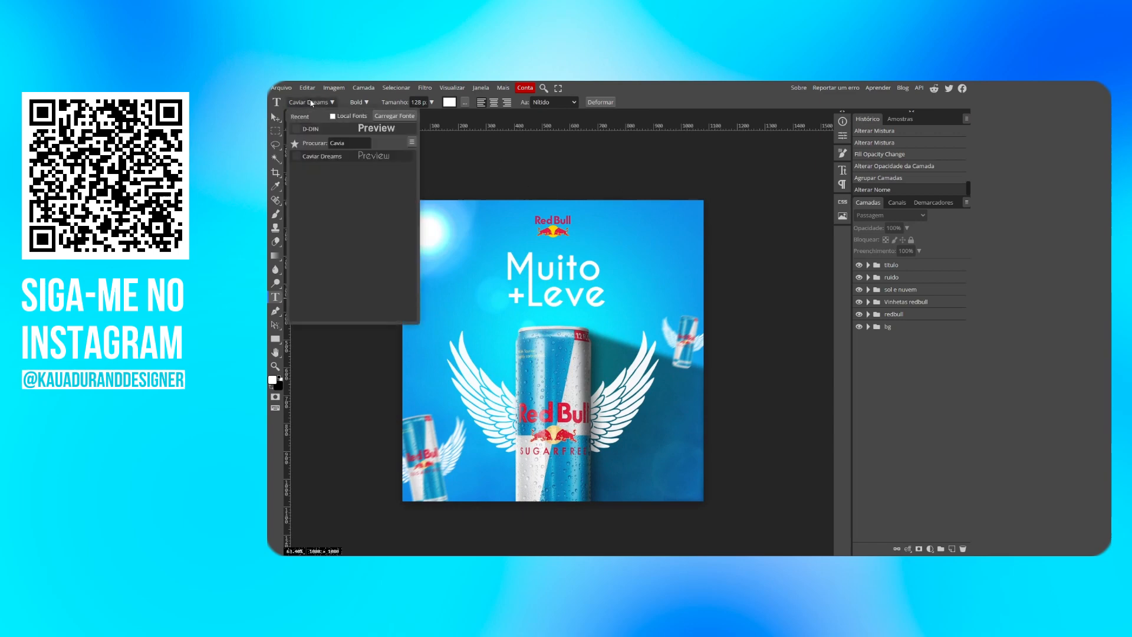
{"action": "left_click", "coordinate": [311, 103]}
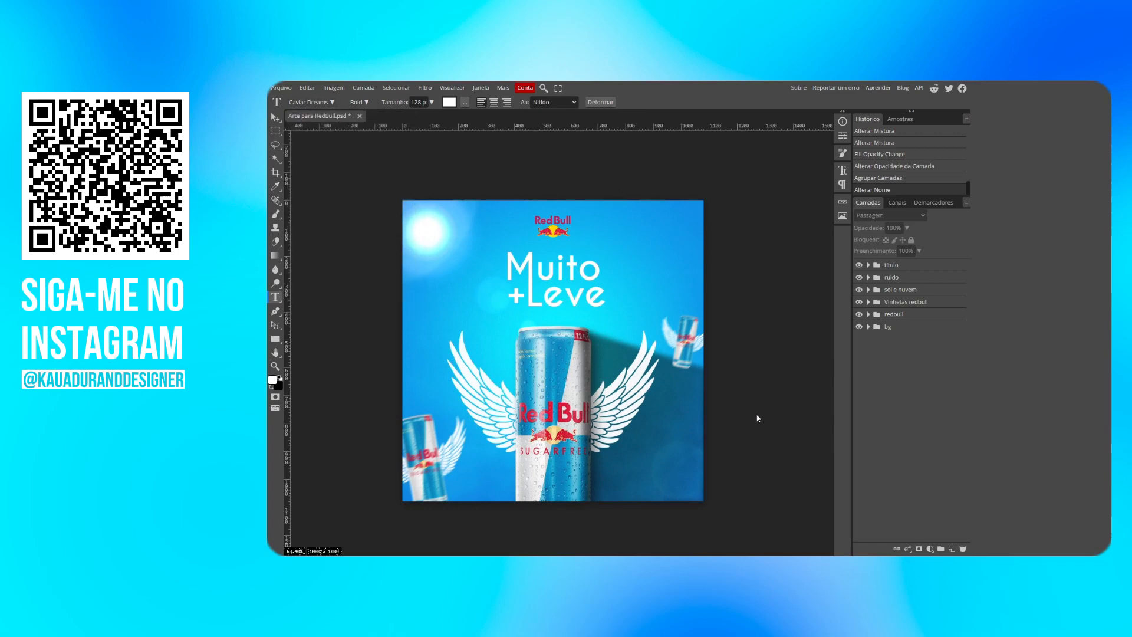
Step: Search the web for "red bull light", open the redbull.com Sugarfree page and copy its tagline "Asas sem açúcares: o Red Bull Sugarfree é Red Bull Energy Drink sem açúcares."
{"action": "key", "text": "F11"}
{"action": "left_click", "coordinate": [383, 90]}
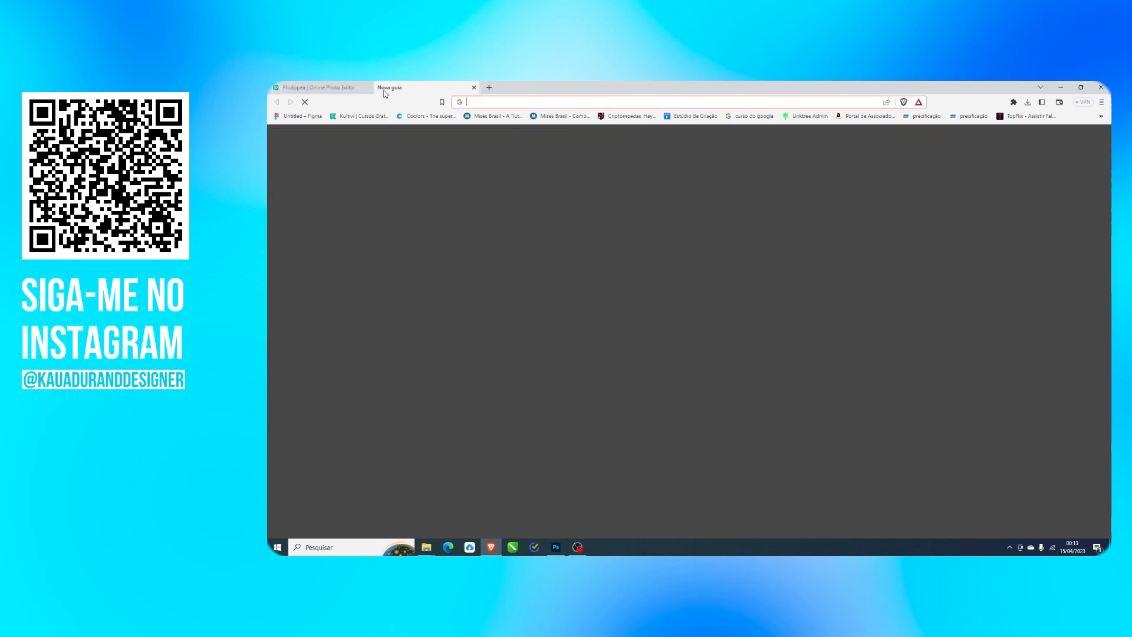
{"action": "type", "text": "red"}
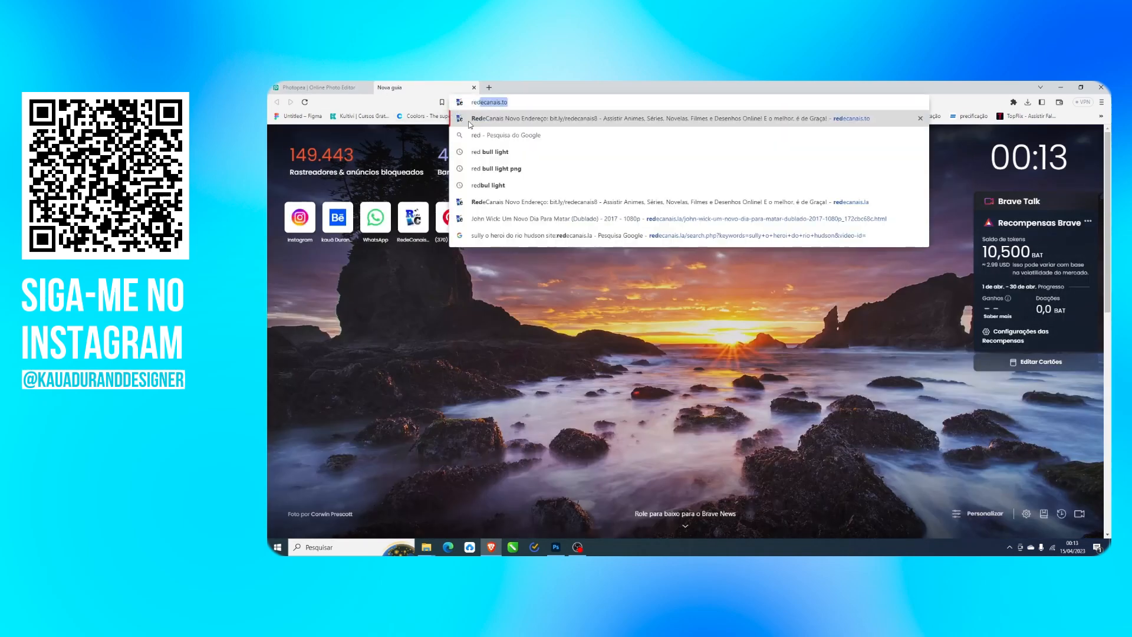
{"action": "left_click", "coordinate": [483, 152]}
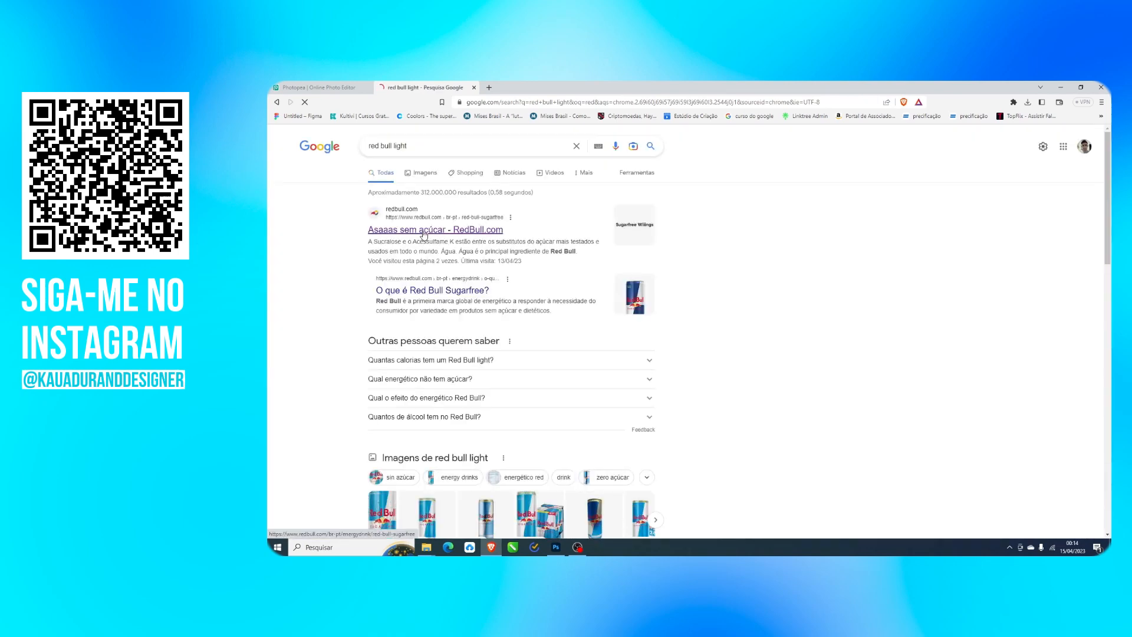
{"action": "left_click", "coordinate": [422, 233]}
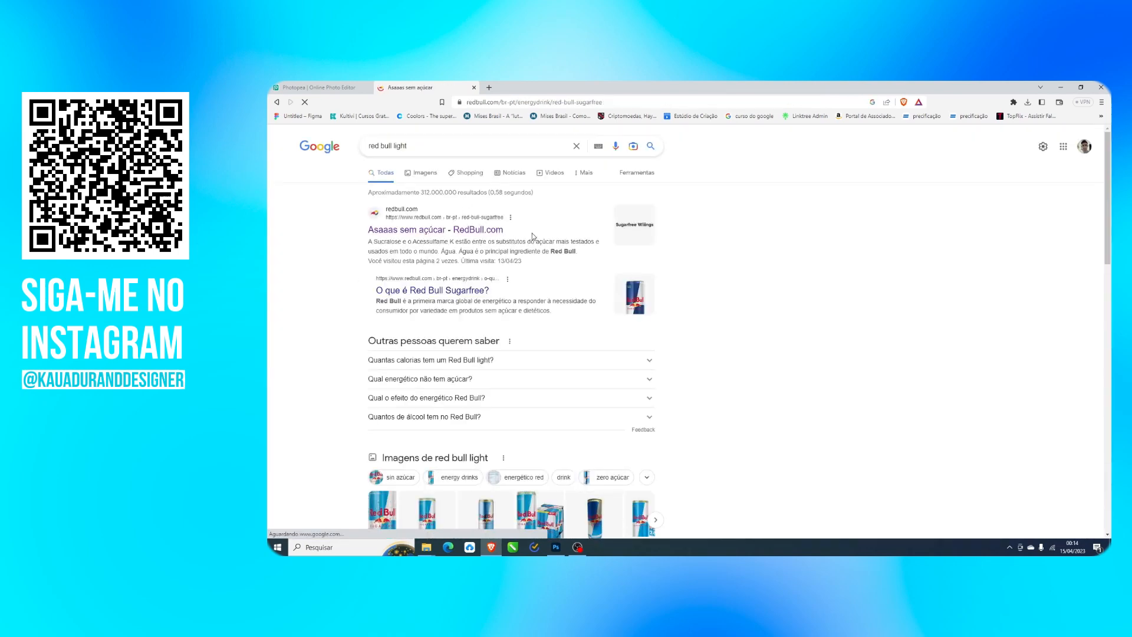
{"action": "left_click_drag", "start_coordinate": [645, 381], "coordinate": [814, 399]}
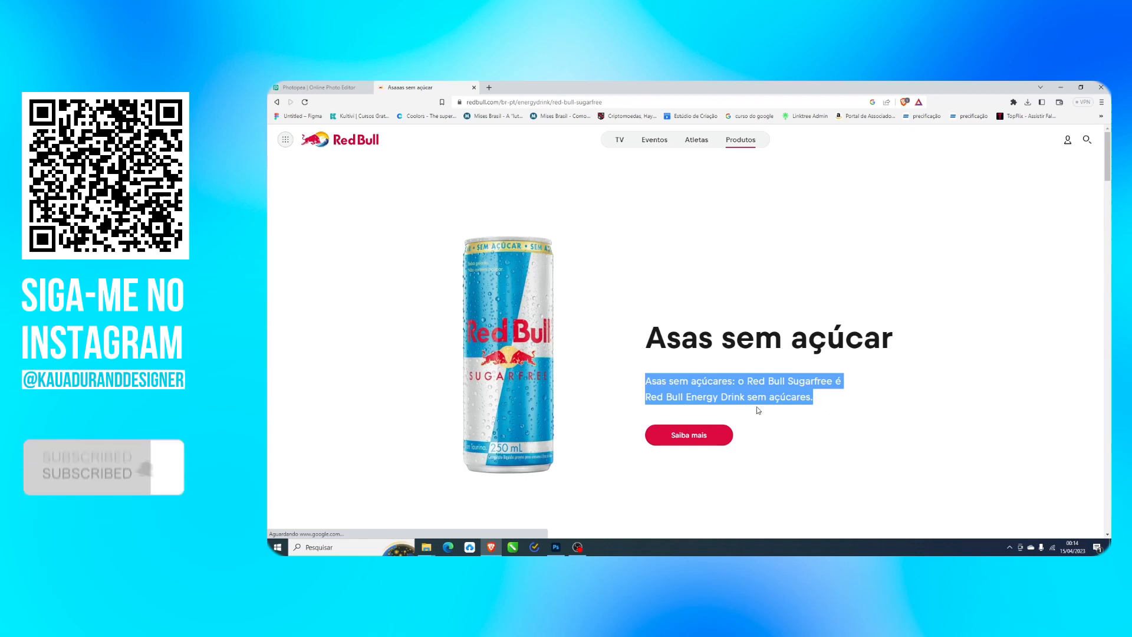
Step: Back in Photopea, add a text layer containing the copied "Asas sem açúcares" tagline over the artwork
{"action": "left_click", "coordinate": [335, 84]}
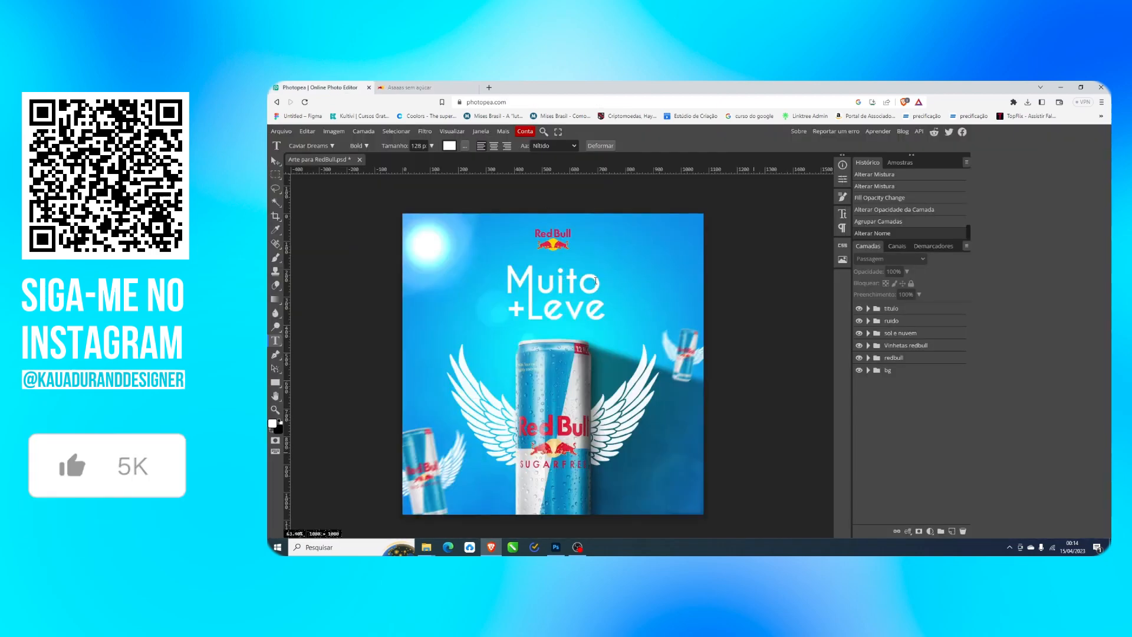
{"action": "key", "text": "F11"}
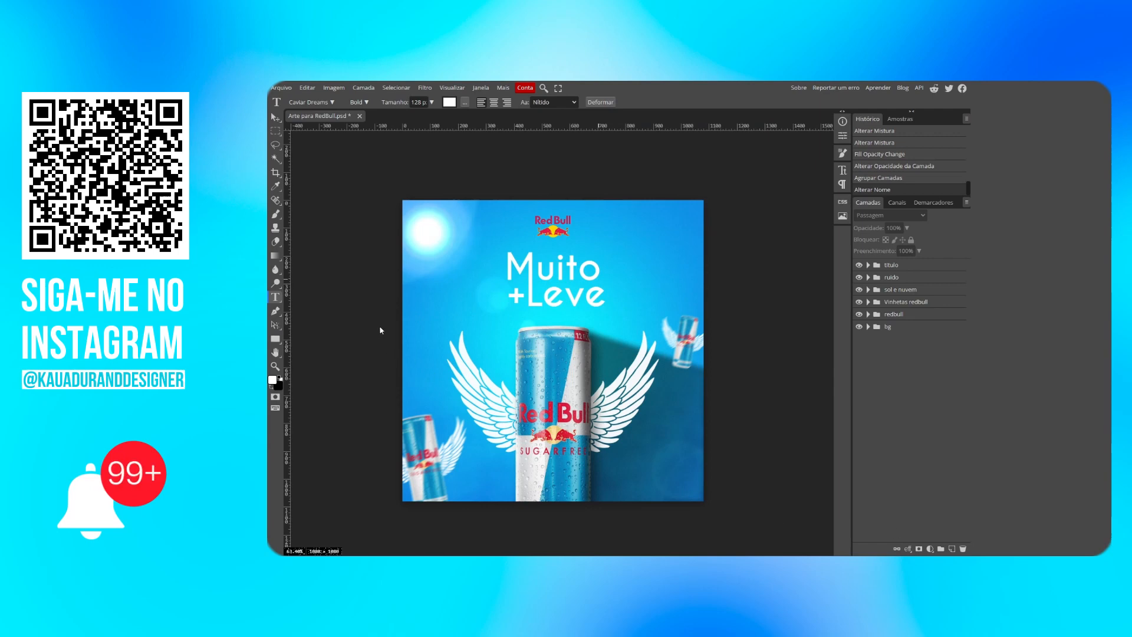
{"action": "left_click", "coordinate": [645, 464]}
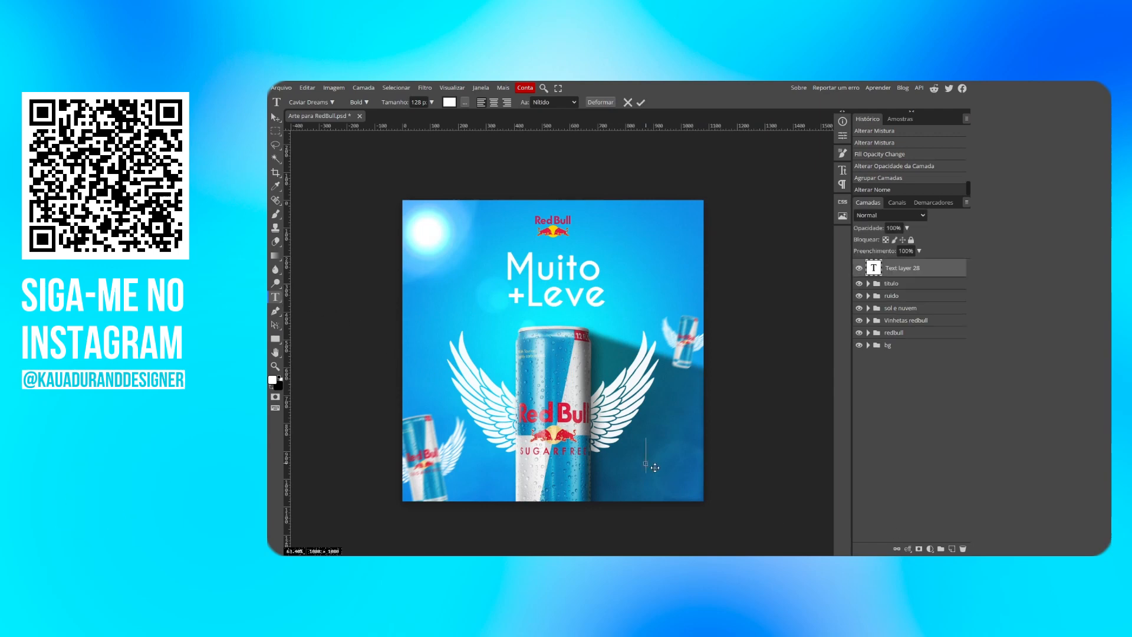
{"action": "type", "text": "Asa"}
{"action": "left_click_drag", "start_coordinate": [737, 438], "coordinate": [507, 387]}
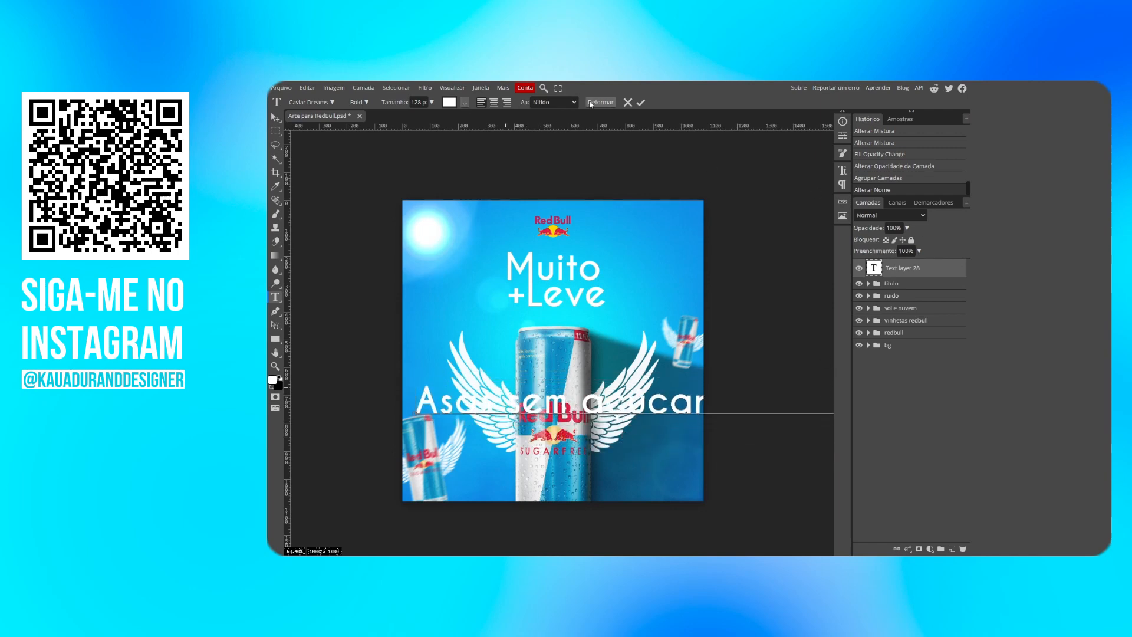
{"action": "left_click", "coordinate": [640, 102]}
Step: Scale the tagline text down to 42 px and place it across the top of the central can
{"action": "key", "text": "ctrl+t"}
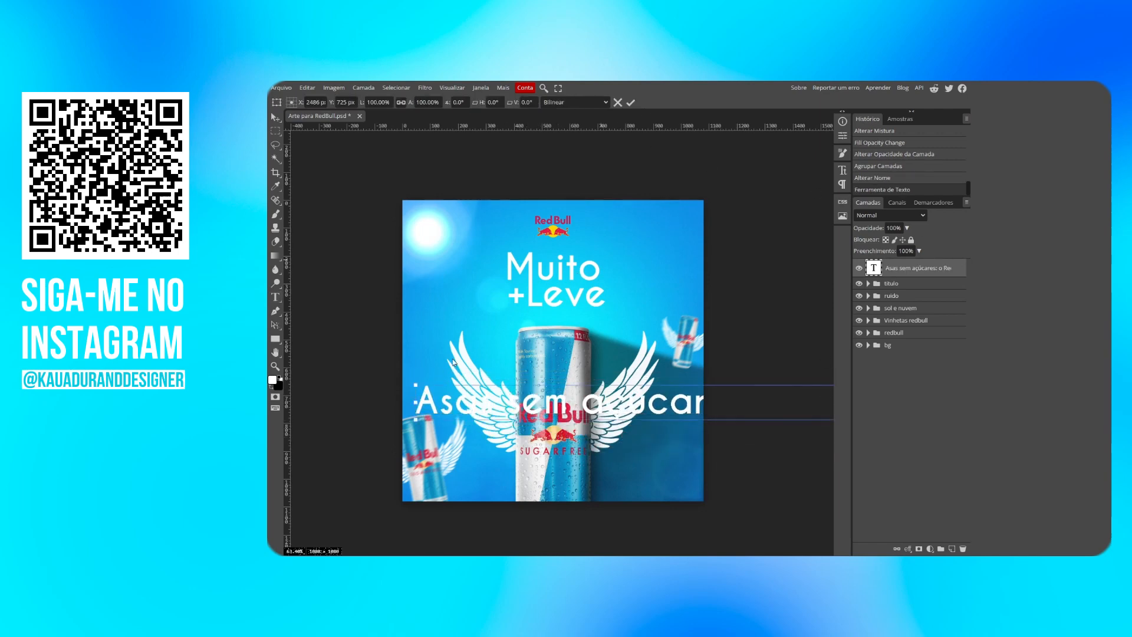
{"action": "left_click_drag", "start_coordinate": [425, 382], "coordinate": [670, 391]}
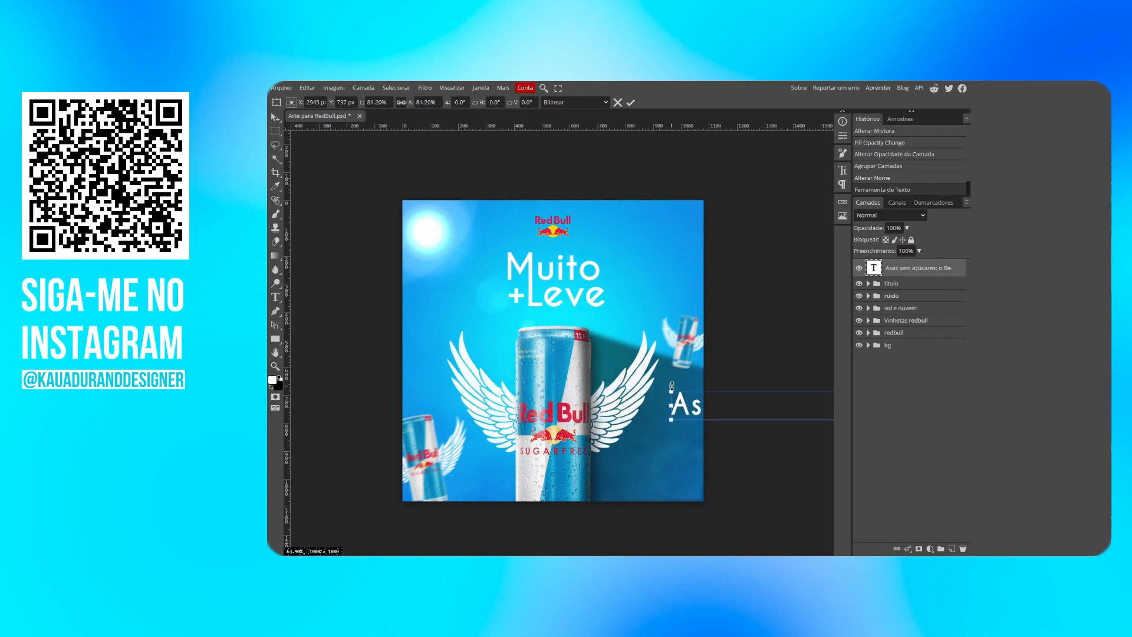
{"action": "left_click_drag", "start_coordinate": [790, 405], "coordinate": [512, 377]}
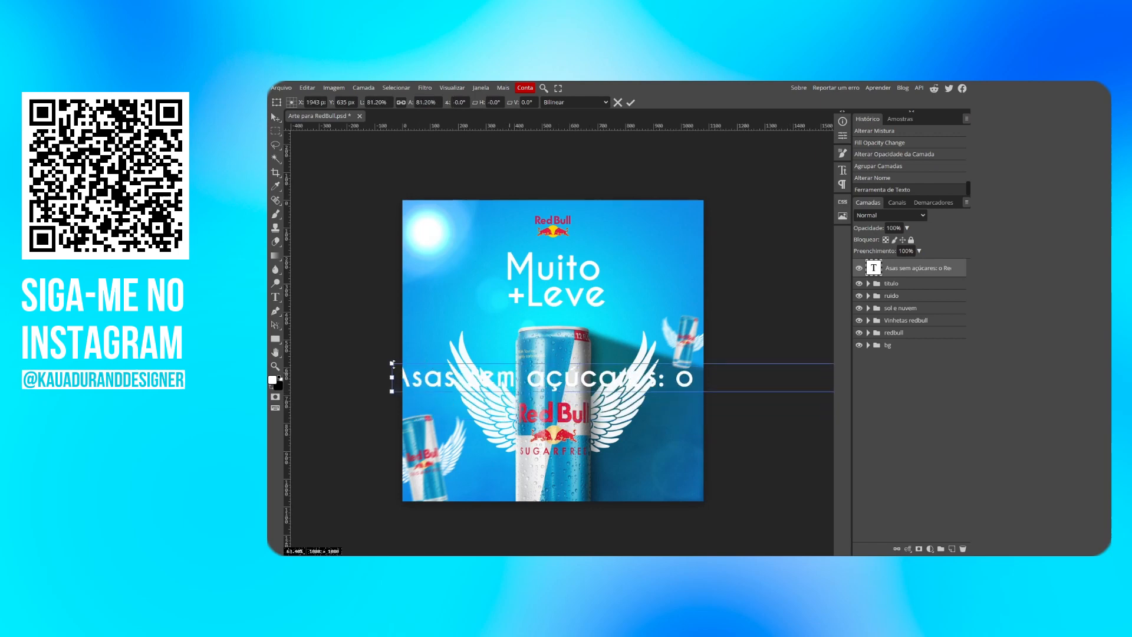
{"action": "left_click_drag", "start_coordinate": [393, 364], "coordinate": [674, 374]}
{"action": "left_click_drag", "start_coordinate": [741, 382], "coordinate": [446, 345]}
{"action": "left_click_drag", "start_coordinate": [712, 350], "coordinate": [644, 347]}
{"action": "left_click", "coordinate": [630, 102]}
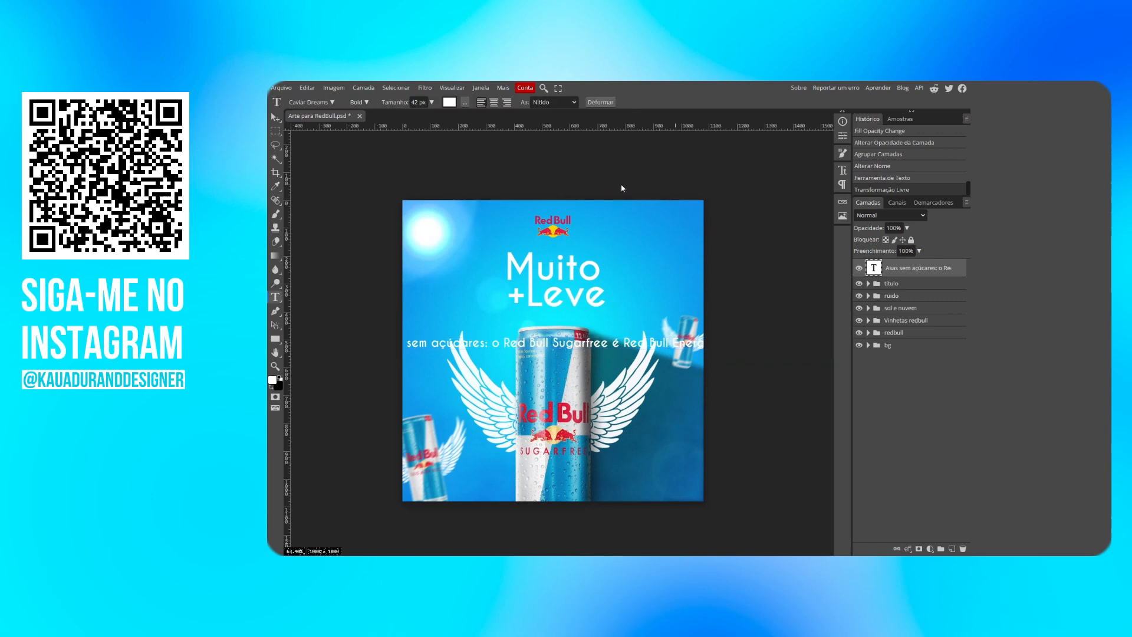
Step: Break the tagline into two lines after "Sugarfree é" and align its text to the right
{"action": "left_click", "coordinate": [626, 343]}
{"action": "key", "text": "Return"}
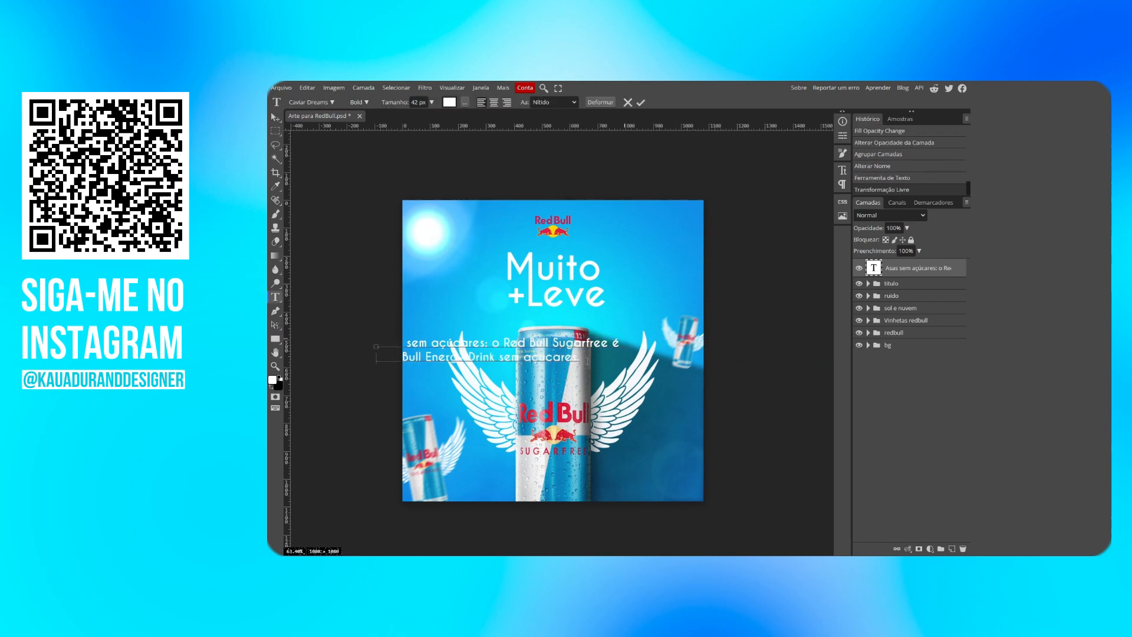
{"action": "left_click_drag", "start_coordinate": [587, 360], "coordinate": [351, 317]}
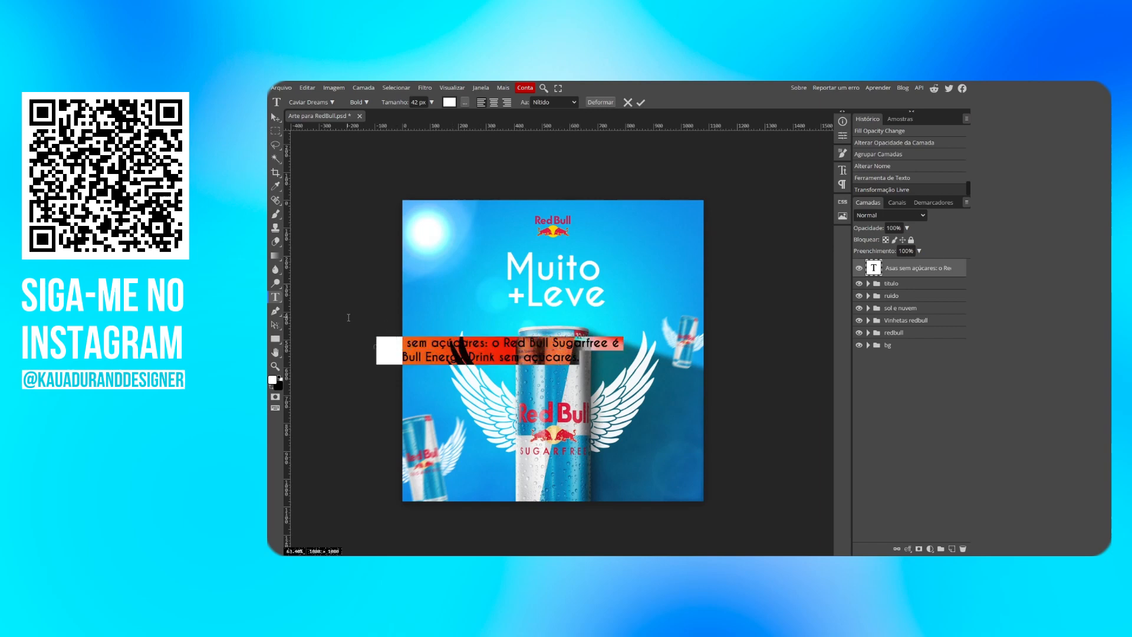
{"action": "left_click", "coordinate": [510, 107]}
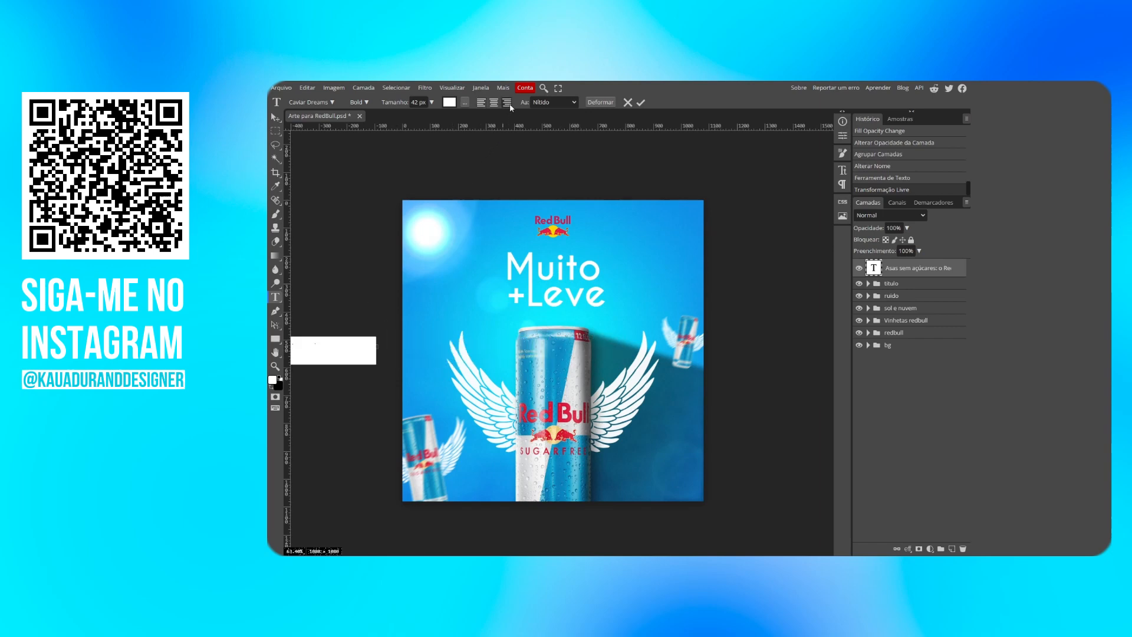
{"action": "left_click", "coordinate": [641, 103]}
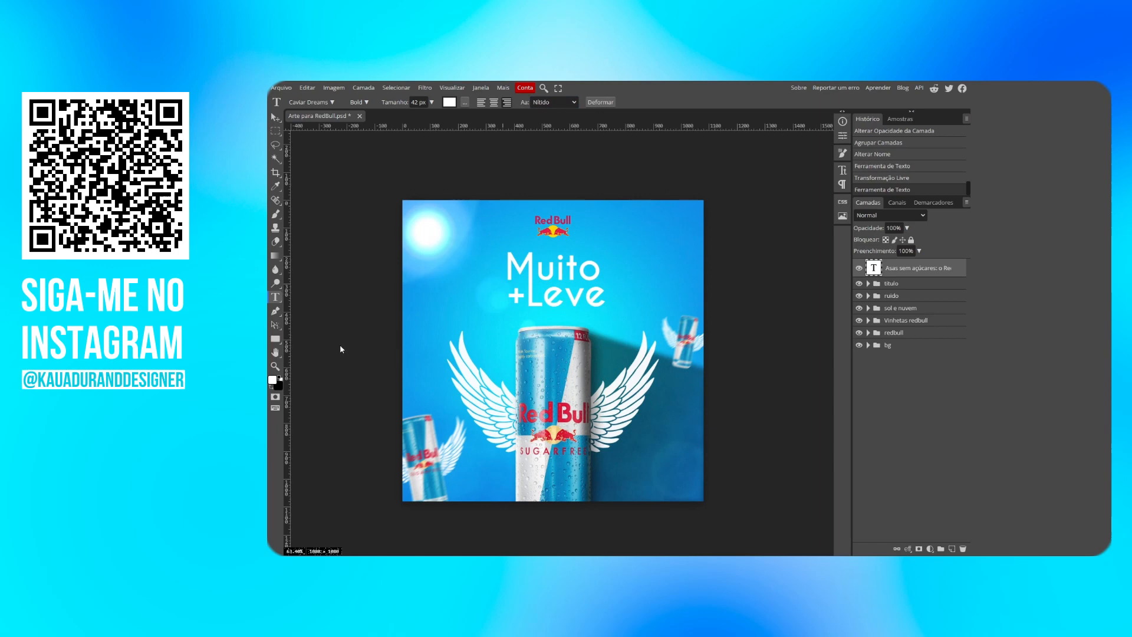
Step: Move the tagline to the artwork's lower right corner and scale it to about 38.57%
{"action": "left_click_drag", "start_coordinate": [340, 349], "coordinate": [615, 455]}
{"action": "key", "text": "ctrl+t"}
{"action": "left_click_drag", "start_coordinate": [696, 464], "coordinate": [689, 488]}
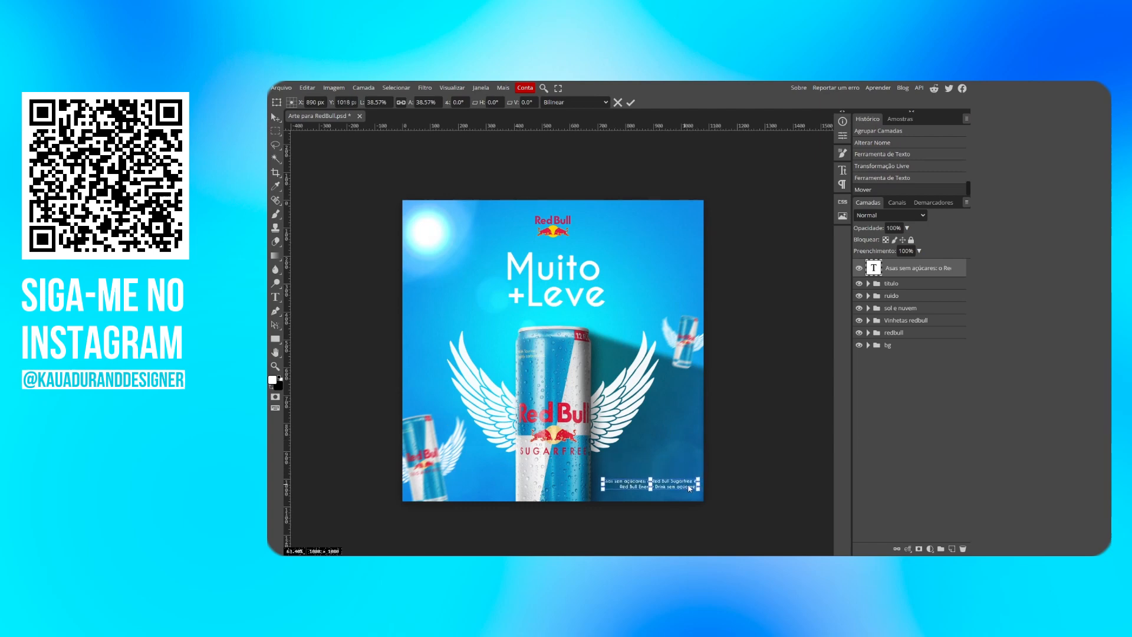
{"action": "left_click", "coordinate": [631, 102]}
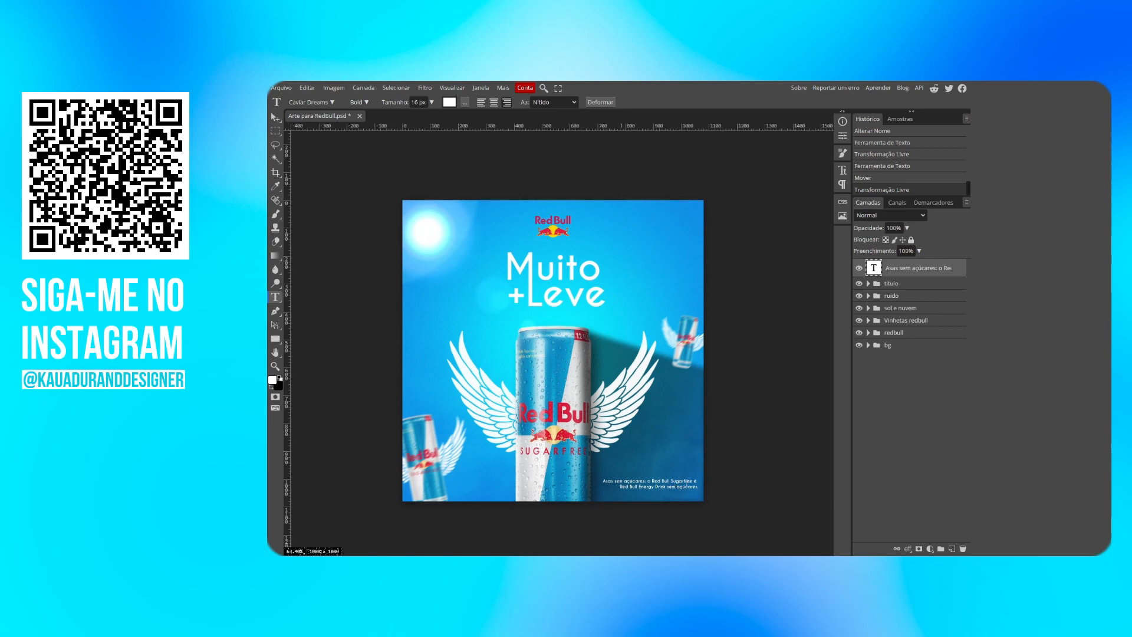
Step: Change the whole tagline's font to Bebas Neue Bold
{"action": "left_click_drag", "start_coordinate": [699, 490], "coordinate": [601, 479]}
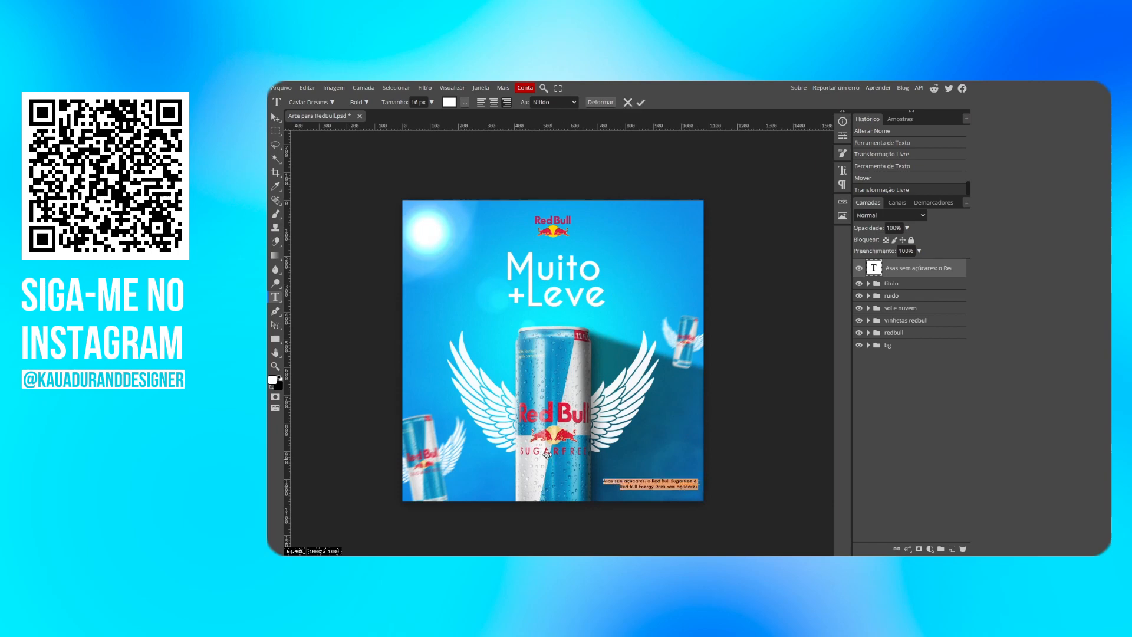
{"action": "left_click", "coordinate": [329, 103]}
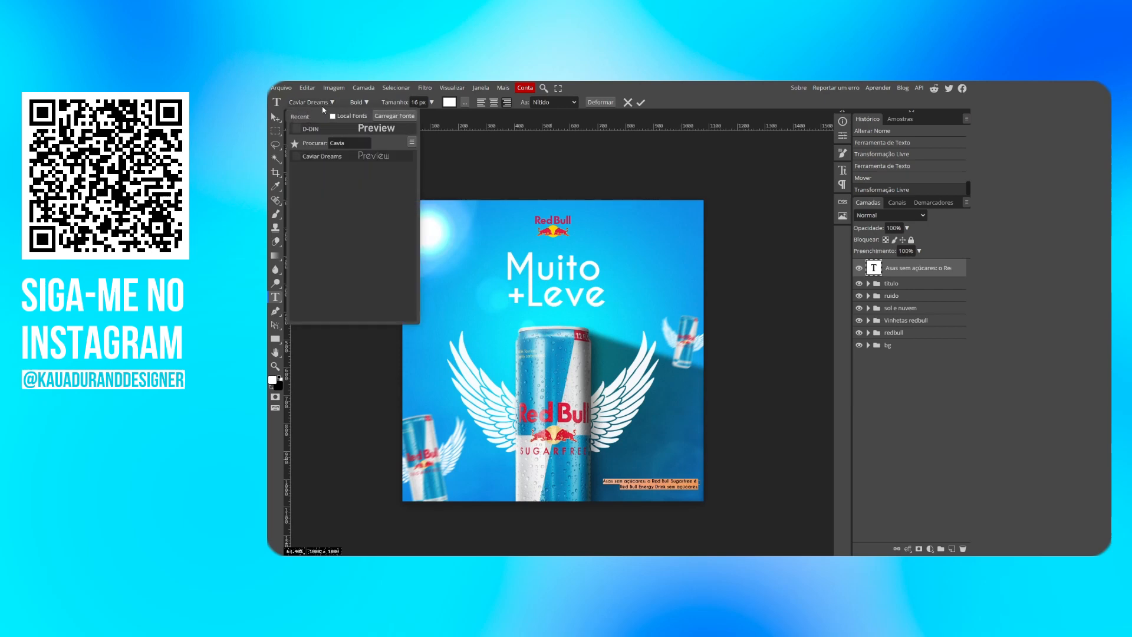
{"action": "left_click", "coordinate": [323, 103]}
{"action": "left_click", "coordinate": [323, 103]}
{"action": "left_click_drag", "start_coordinate": [349, 143], "coordinate": [317, 145]}
{"action": "type", "text": "beb"}
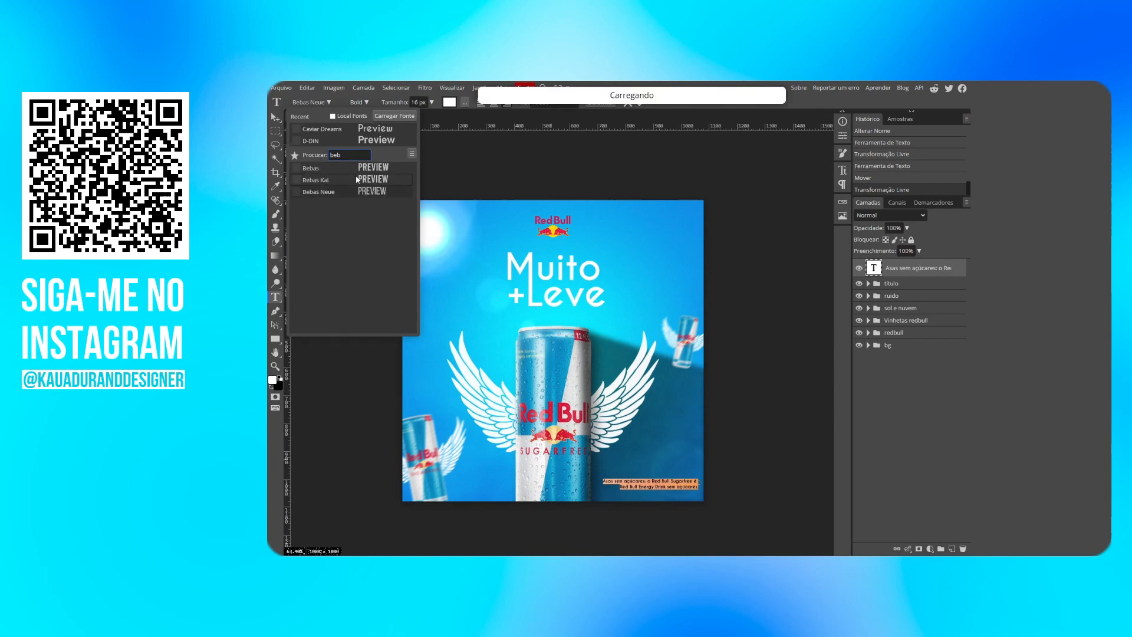
{"action": "left_click", "coordinate": [359, 180]}
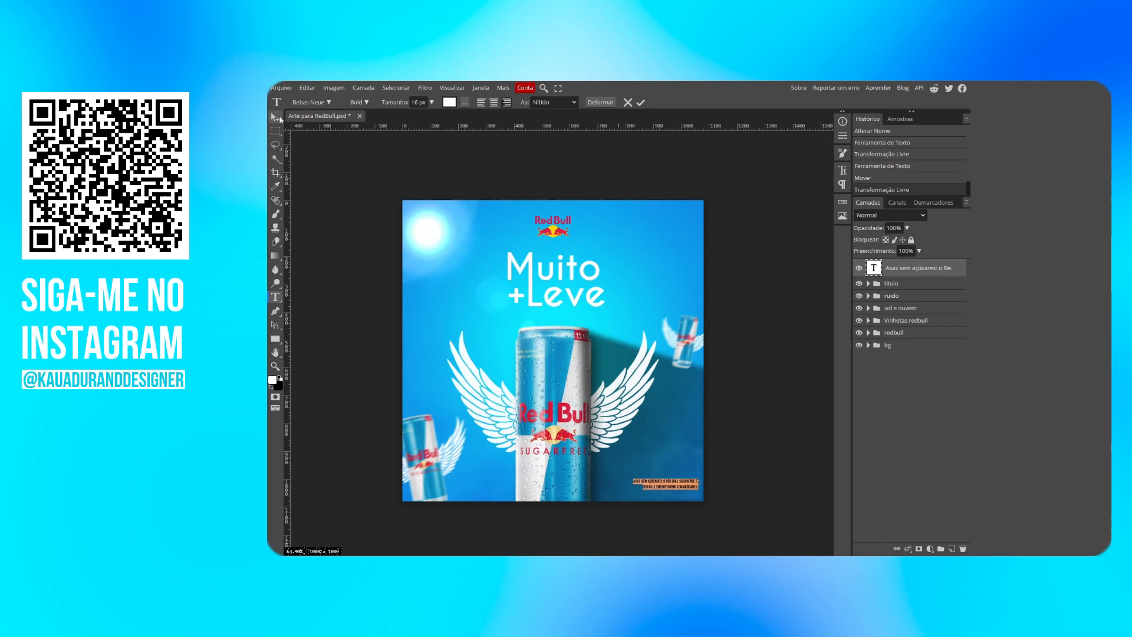
{"action": "left_click", "coordinate": [275, 117]}
Step: Enlarge the tagline to about 147.64% and adjust its position within the artwork's lower right corner
{"action": "key", "text": "ctrl+t"}
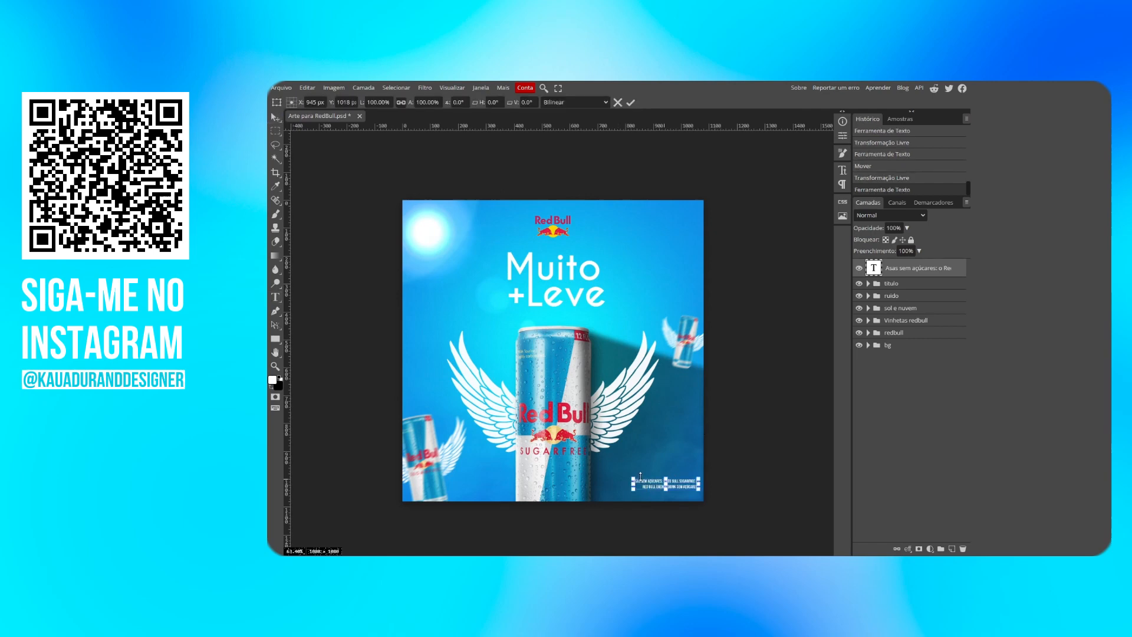
{"action": "left_click_drag", "start_coordinate": [632, 479], "coordinate": [602, 466]}
{"action": "left_click_drag", "start_coordinate": [689, 488], "coordinate": [687, 491]}
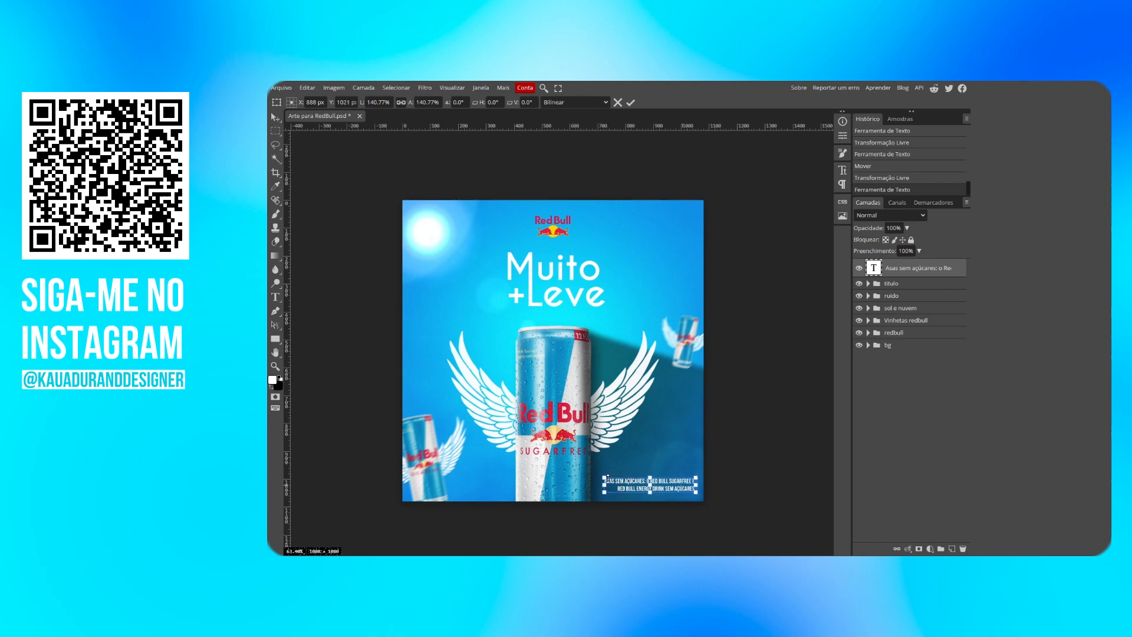
{"action": "left_click_drag", "start_coordinate": [603, 477], "coordinate": [599, 476]}
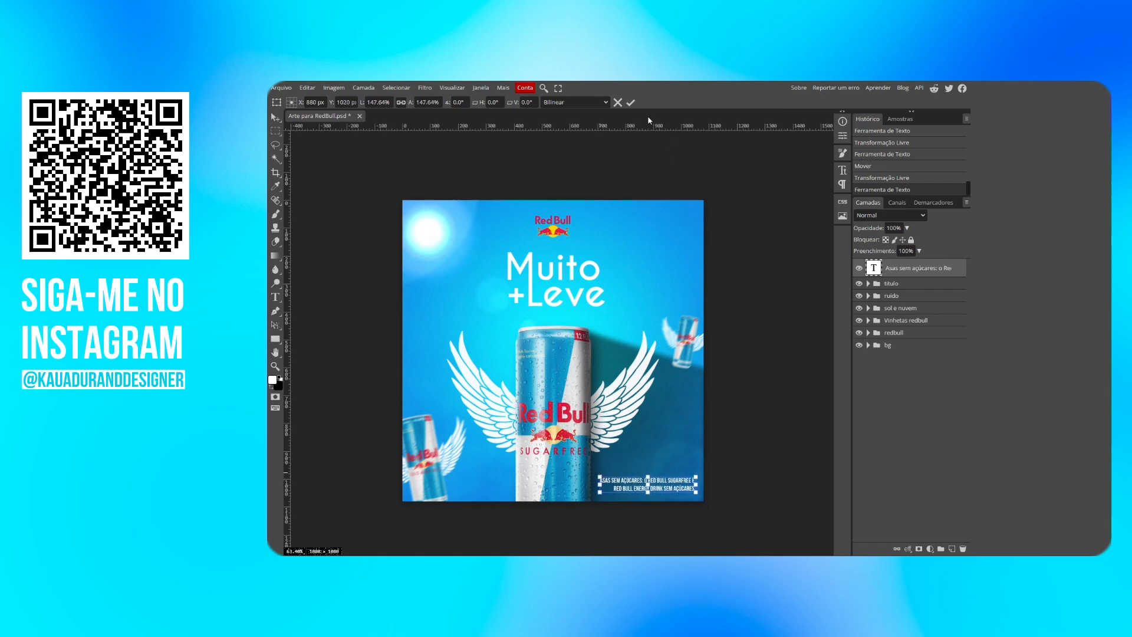
{"action": "left_click", "coordinate": [630, 103]}
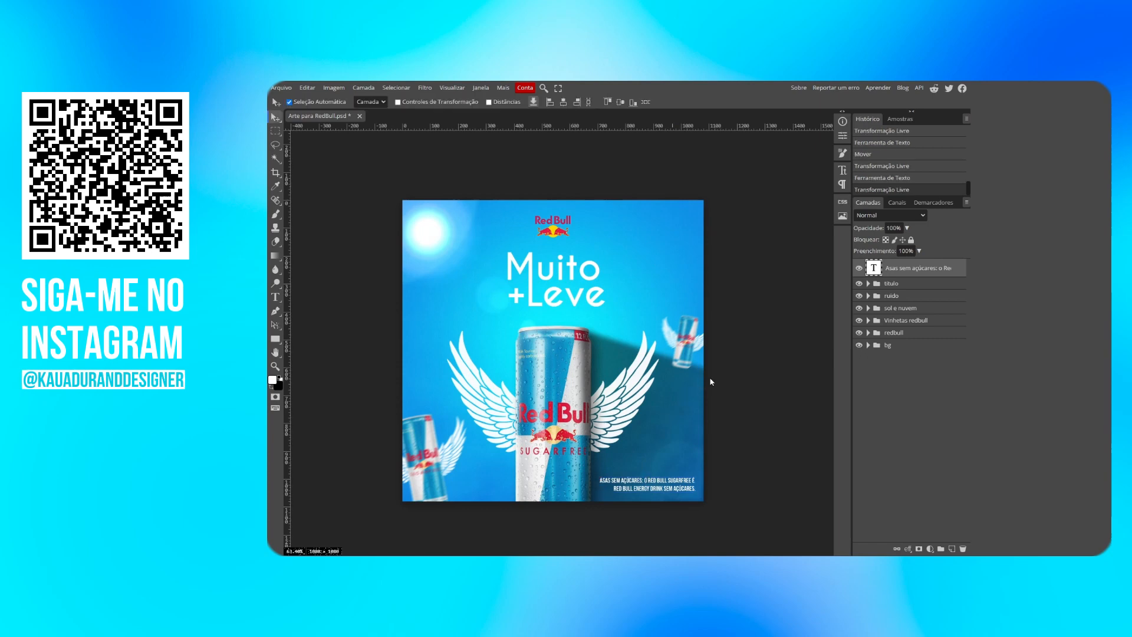
Step: Move the tagline text layer into the titulo group, between the Red Bull logo and +Leve layers, and collapse the group
{"action": "left_click", "coordinate": [742, 360]}
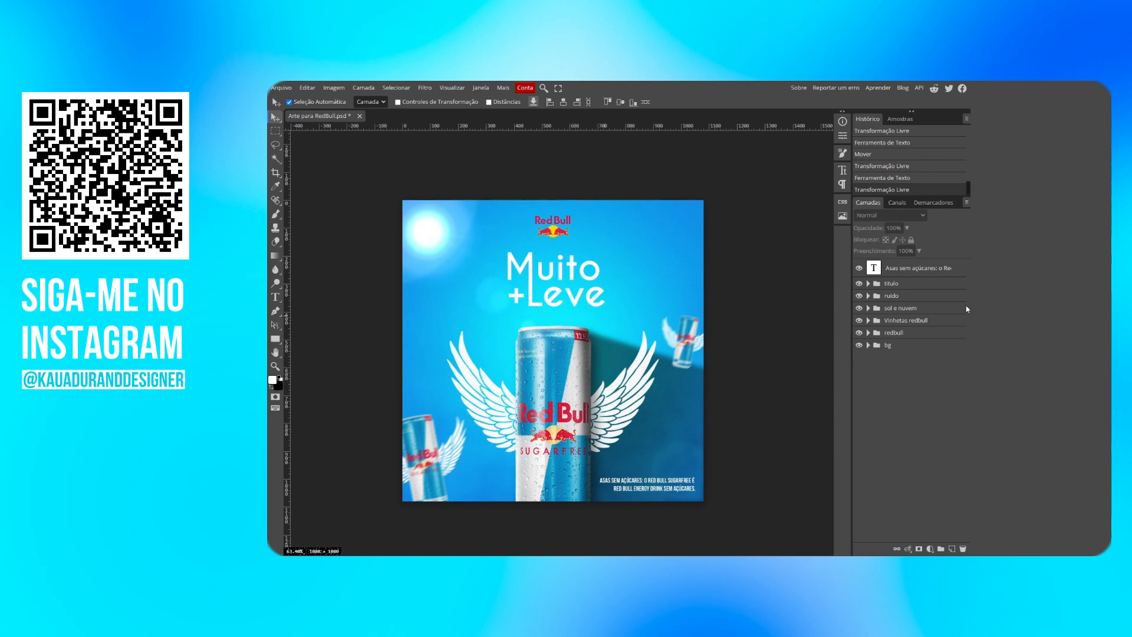
{"action": "left_click", "coordinate": [902, 268]}
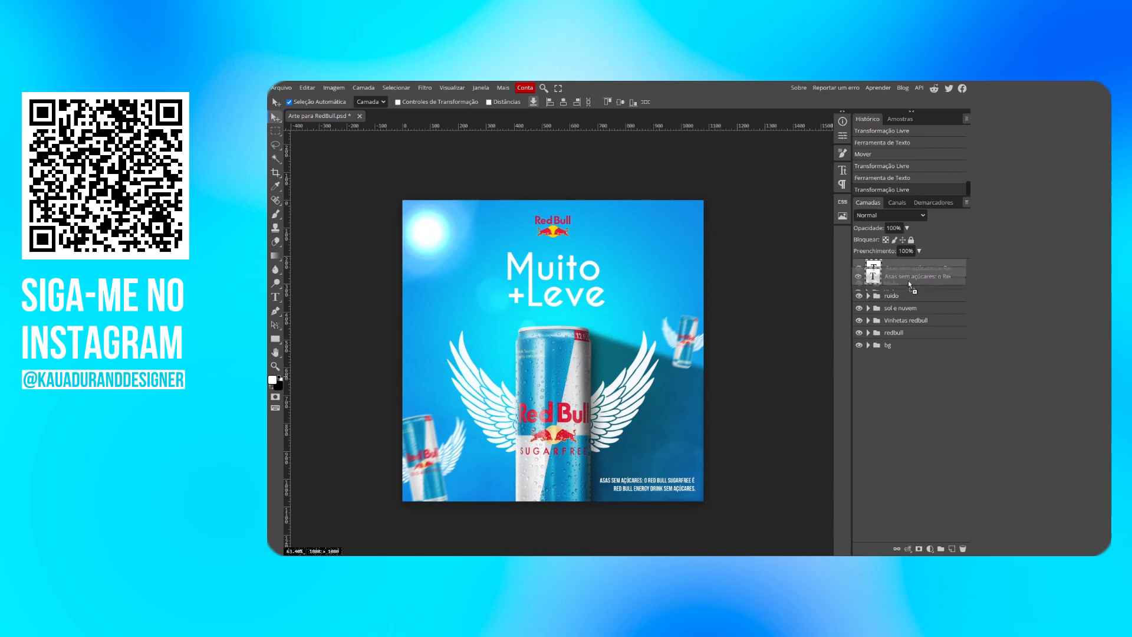
{"action": "left_click_drag", "start_coordinate": [886, 274], "coordinate": [905, 312]}
{"action": "left_click", "coordinate": [869, 283]}
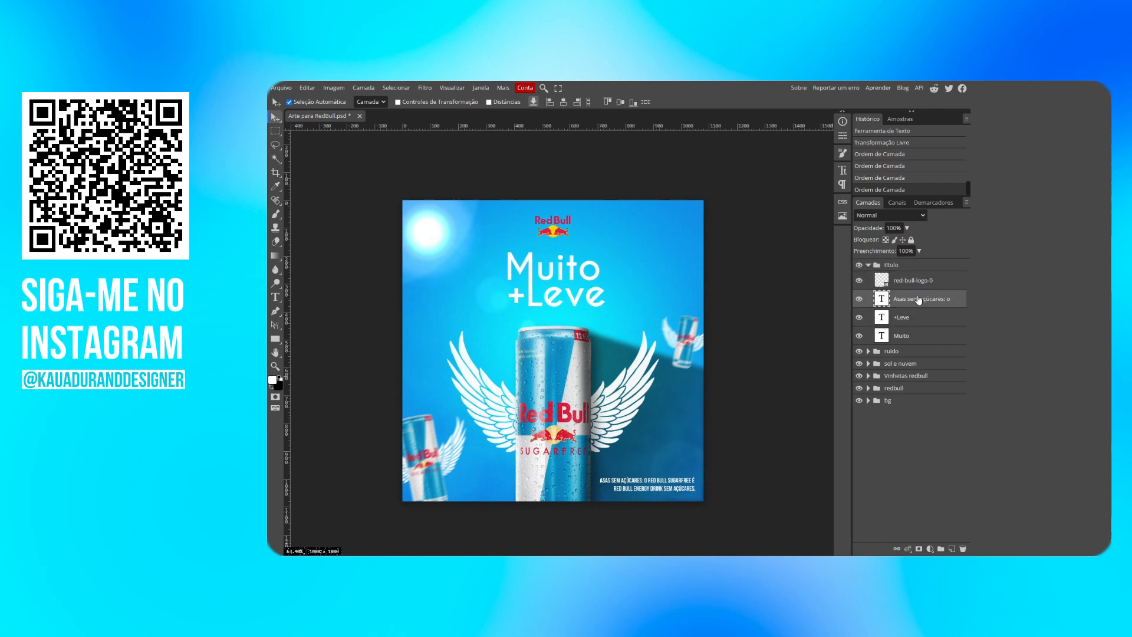
{"action": "left_click", "coordinate": [869, 264]}
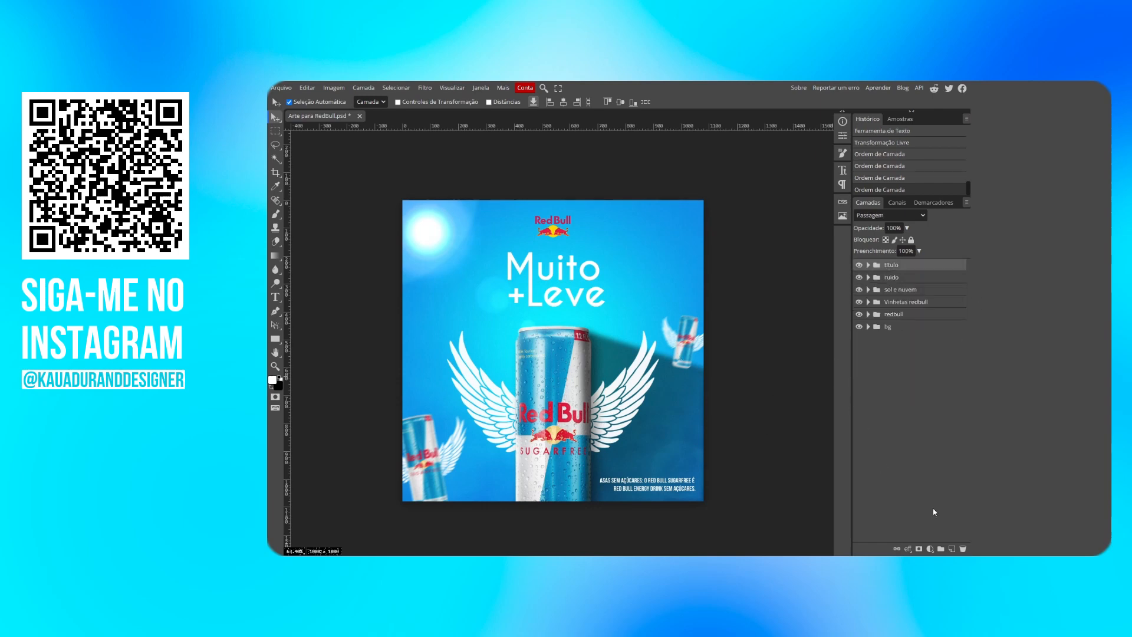
Step: Add a Color Lookup adjustment layer above all groups using the Azrael 93.CUBE LUT
{"action": "left_click", "coordinate": [929, 549]}
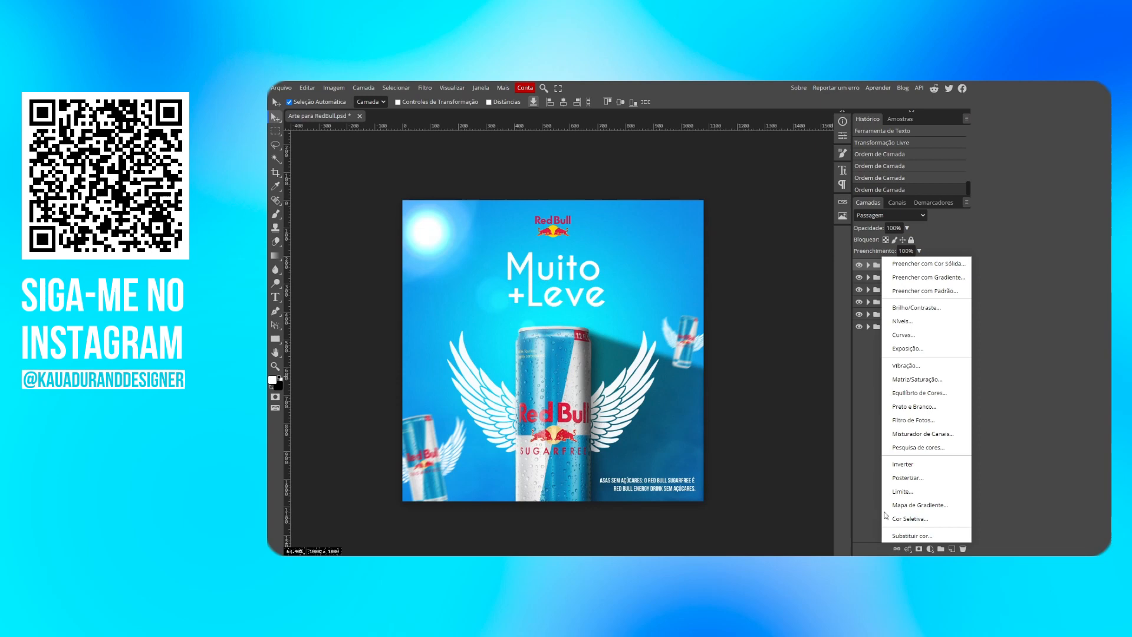
{"action": "left_click", "coordinate": [930, 548]}
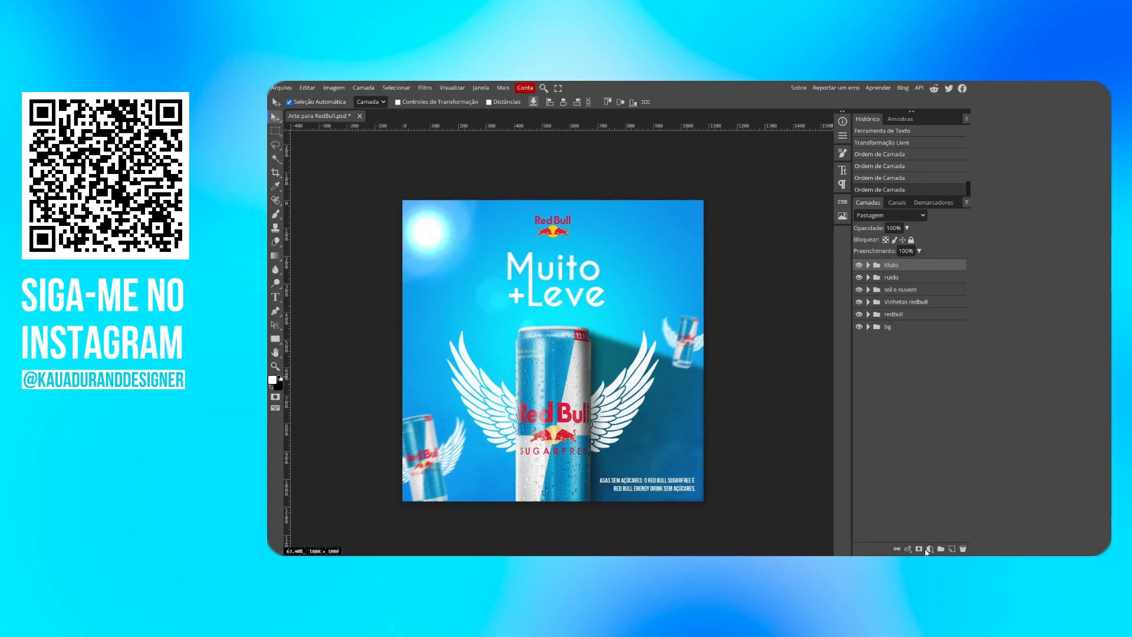
{"action": "left_click", "coordinate": [929, 549]}
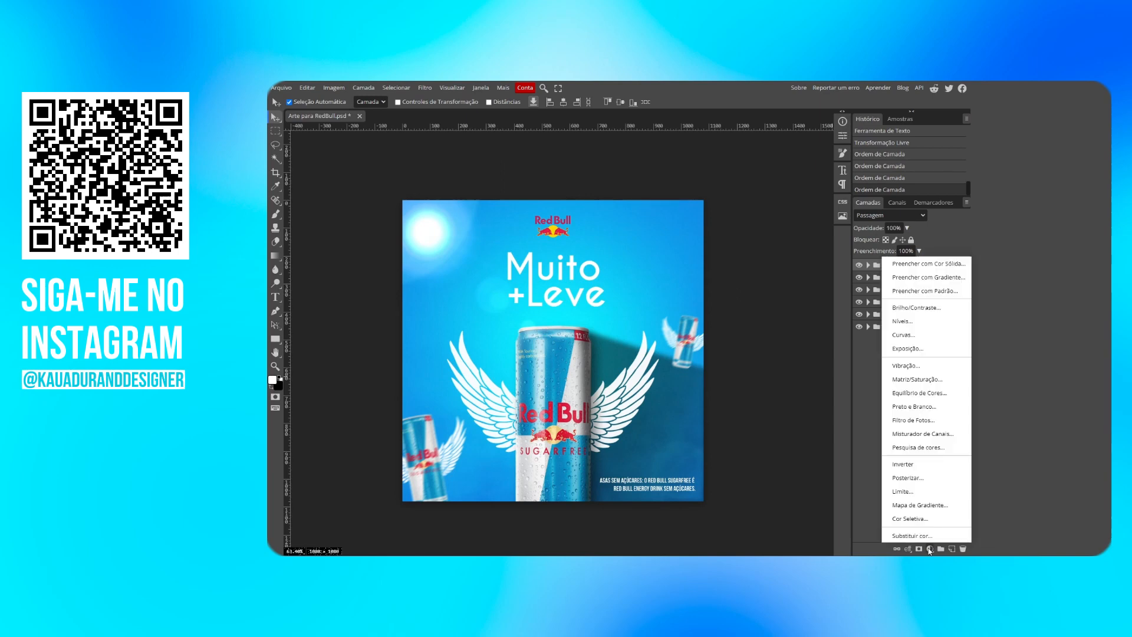
{"action": "left_click", "coordinate": [919, 447]}
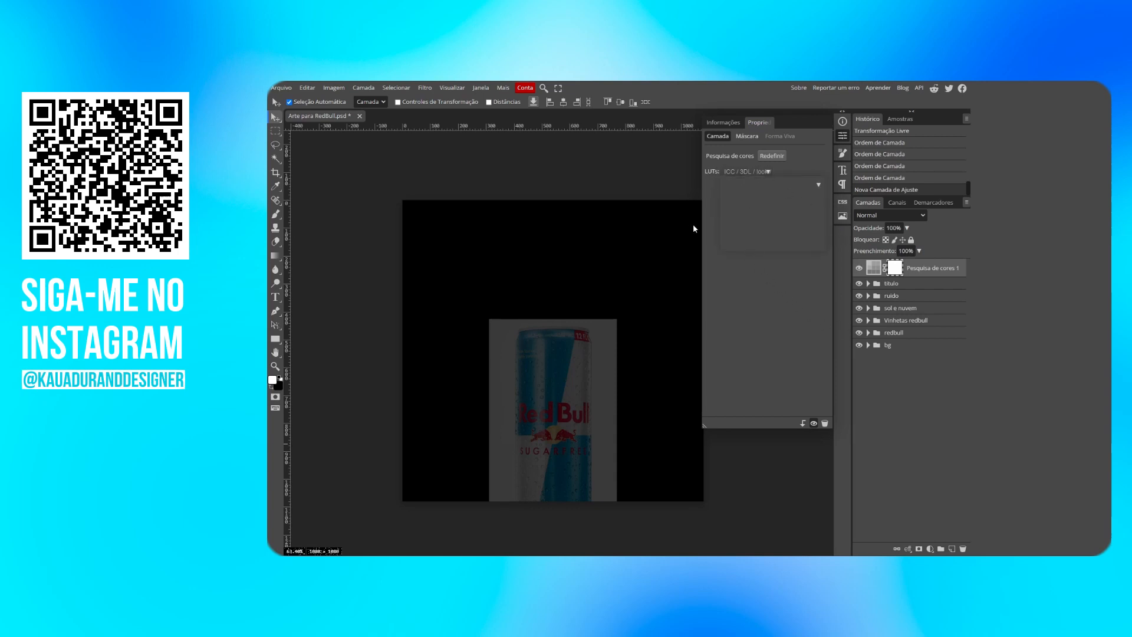
{"action": "left_click", "coordinate": [819, 185]}
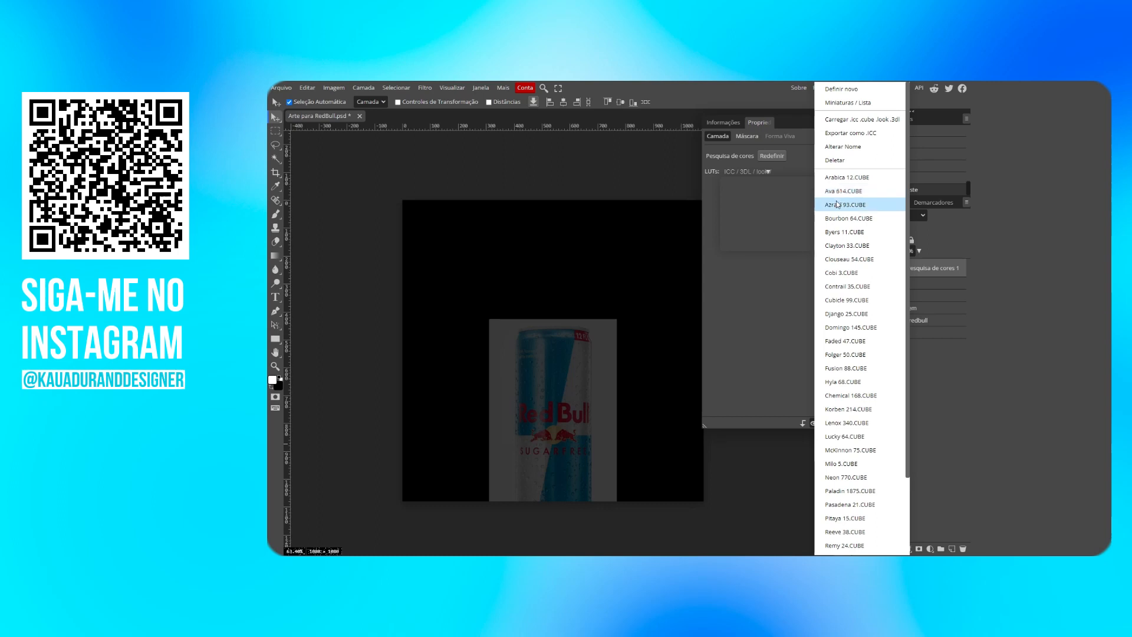
{"action": "left_click", "coordinate": [837, 204]}
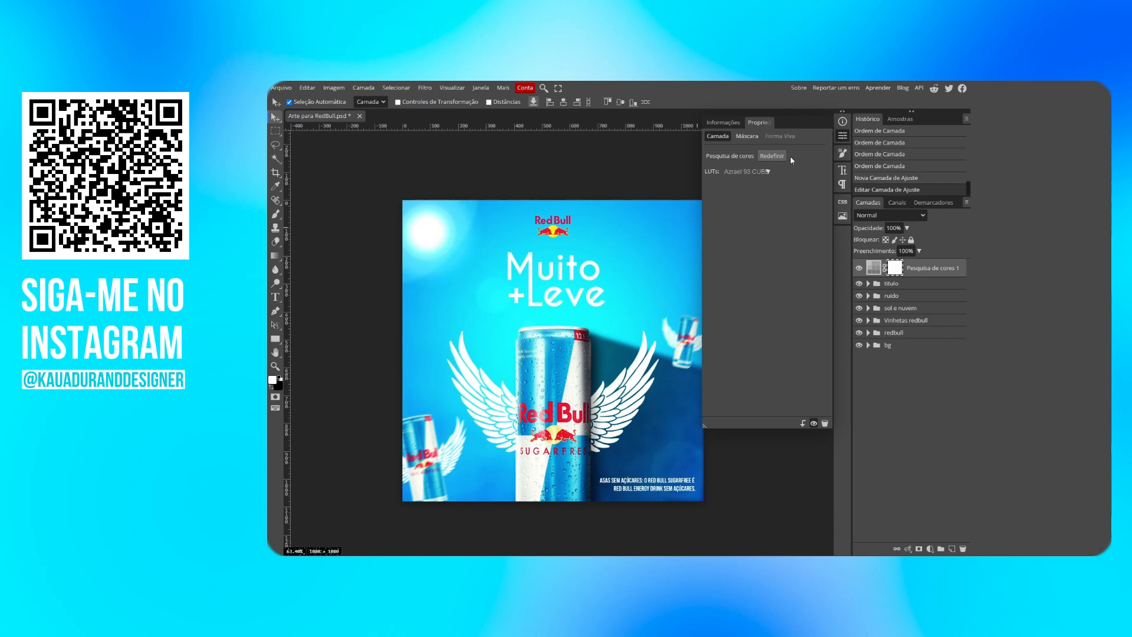
{"action": "left_click", "coordinate": [842, 136]}
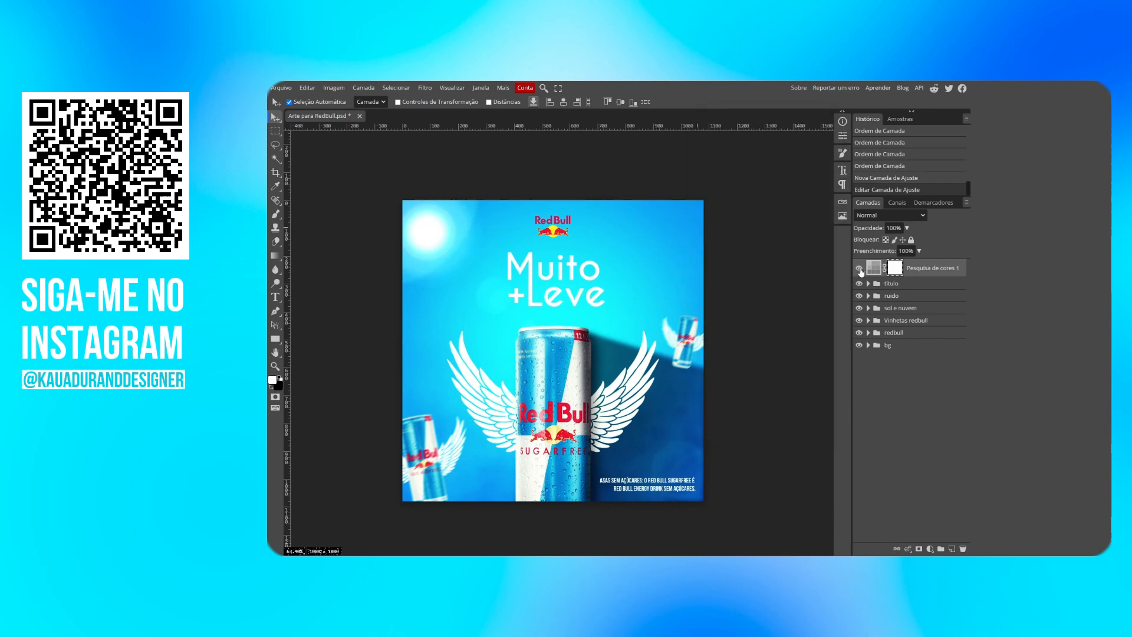
Step: Set the colour lookup layer's opacity to 49%, comparing the artwork with and without the effect, and deselect the layer
{"action": "left_click", "coordinate": [859, 269]}
{"action": "left_click", "coordinate": [859, 268]}
{"action": "left_click", "coordinate": [859, 269]}
{"action": "left_click", "coordinate": [859, 269]}
{"action": "left_click", "coordinate": [906, 228]}
{"action": "left_click_drag", "start_coordinate": [905, 241], "coordinate": [880, 245]}
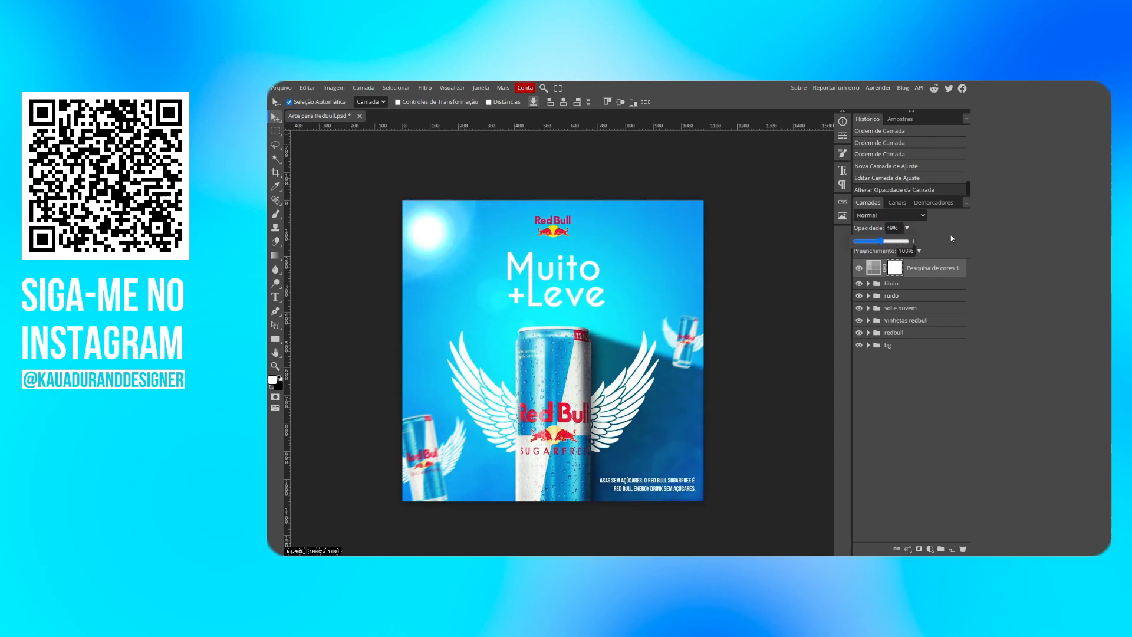
{"action": "left_click", "coordinate": [861, 269]}
{"action": "left_click", "coordinate": [861, 268]}
{"action": "left_click", "coordinate": [860, 268]}
{"action": "left_click", "coordinate": [861, 269]}
{"action": "left_click", "coordinate": [785, 276]}
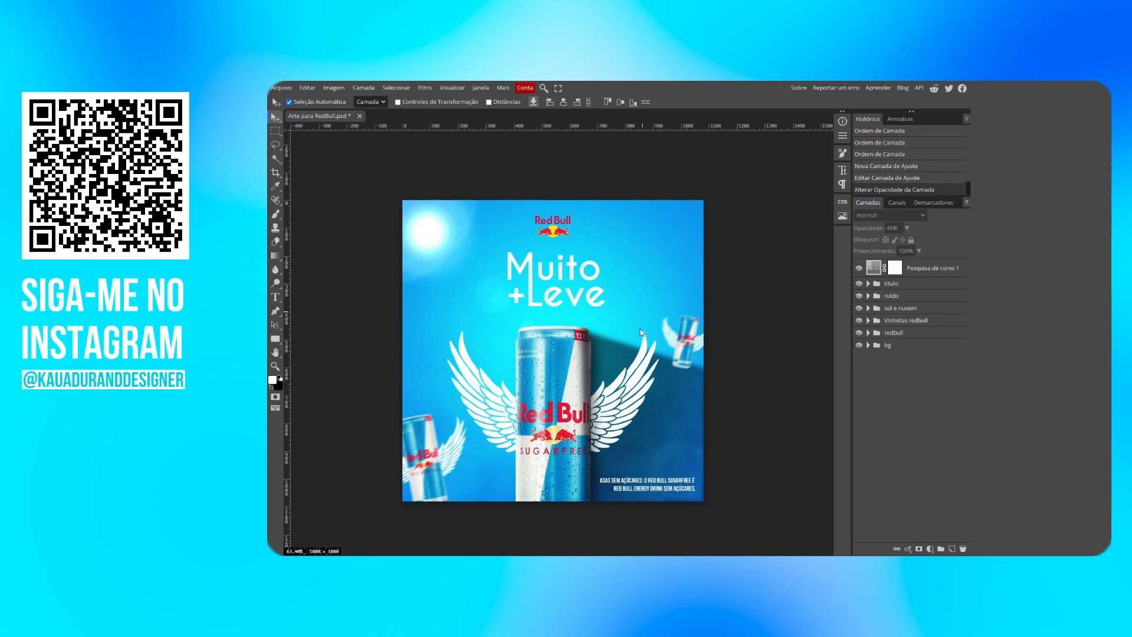
{"action": "left_click", "coordinate": [277, 89]}
{"action": "mouse_move", "coordinate": [309, 217]}
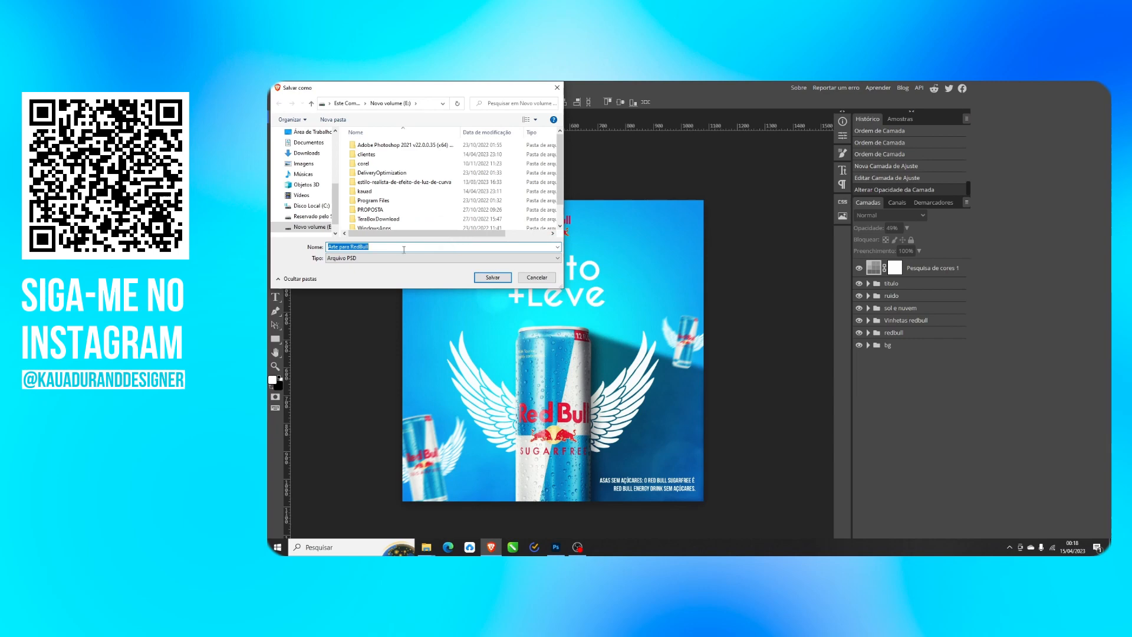
{"action": "left_click", "coordinate": [357, 260]}
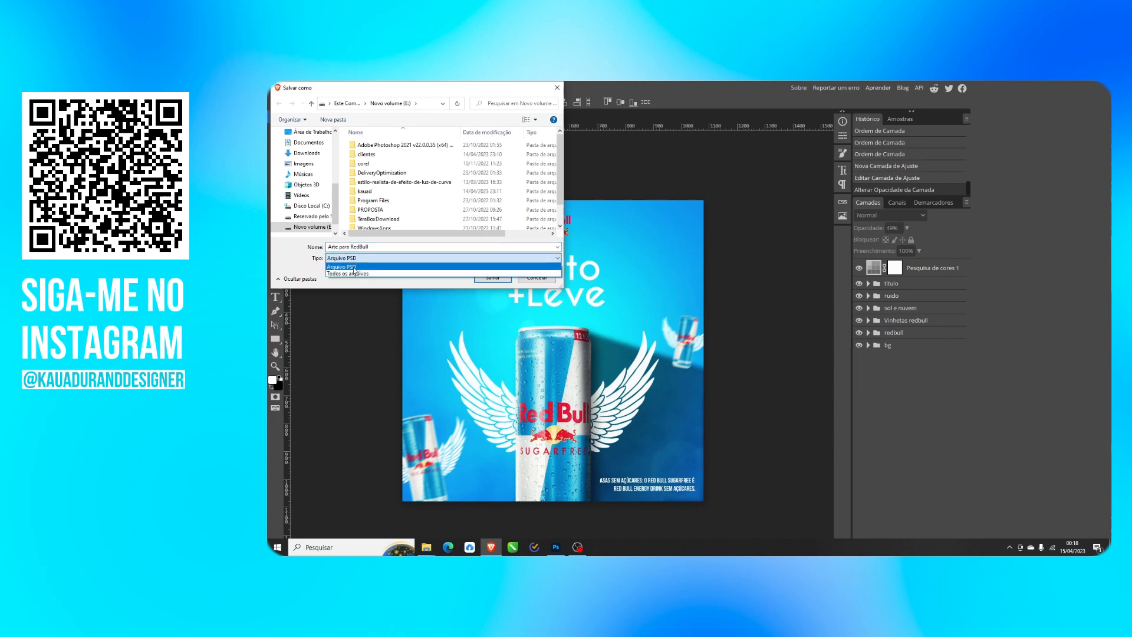
{"action": "left_click", "coordinate": [354, 268]}
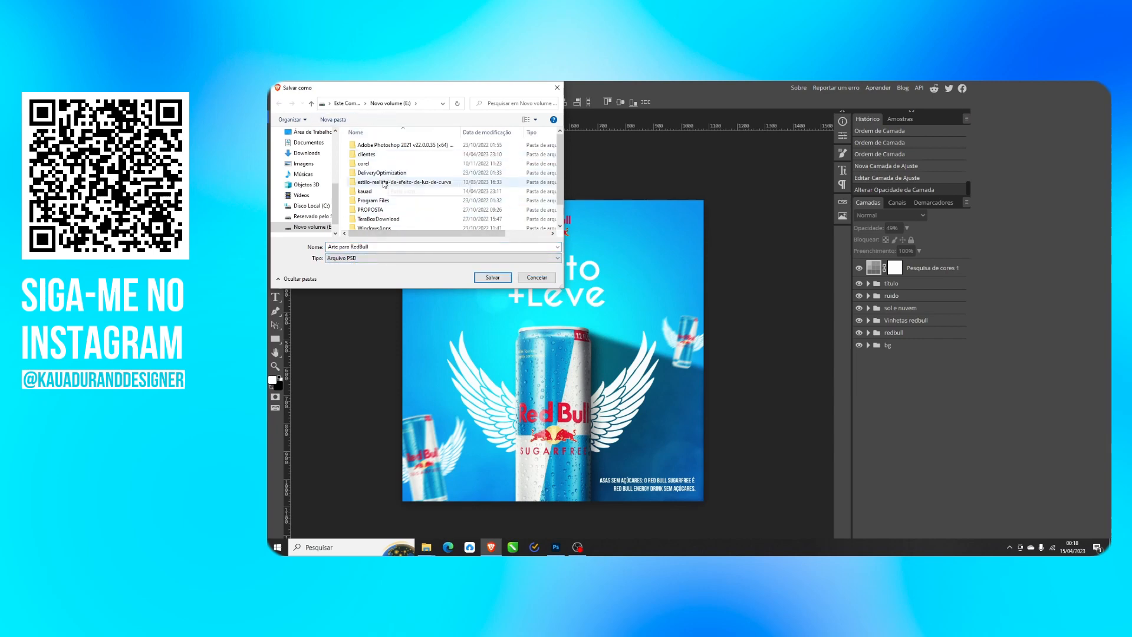
{"action": "left_click", "coordinate": [530, 278]}
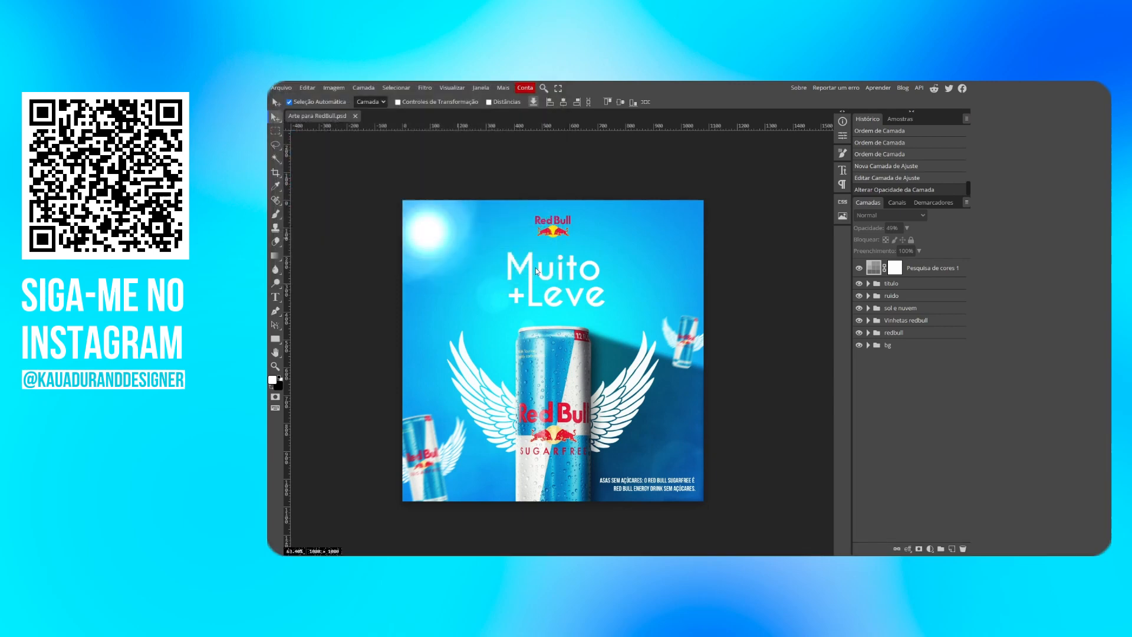